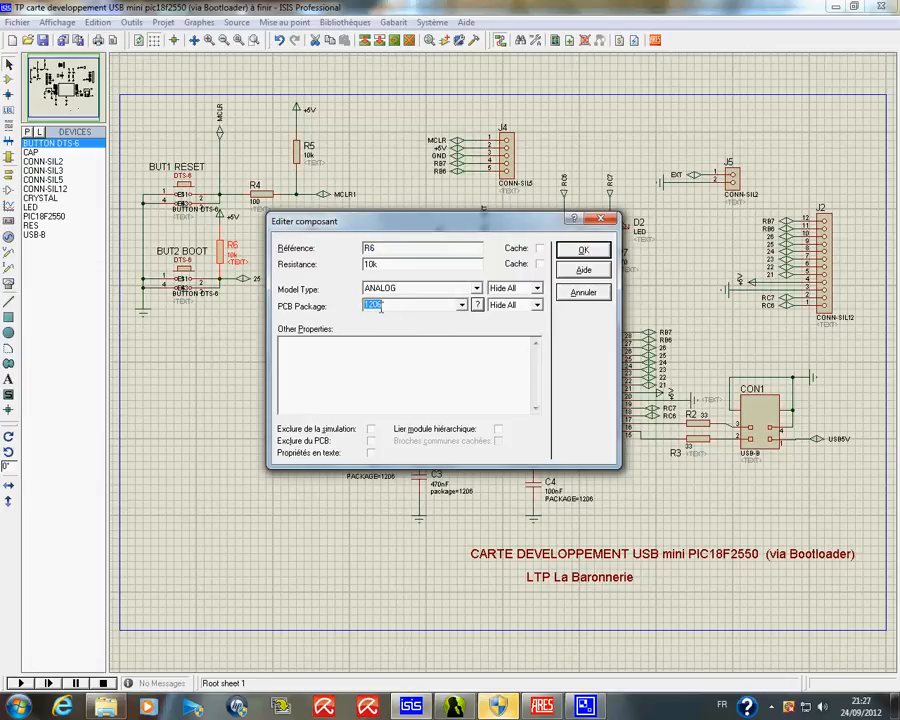
Check the PCB packages assigned to resistor R6 and capacitor C1 in their component properties.
left_click(583, 293)
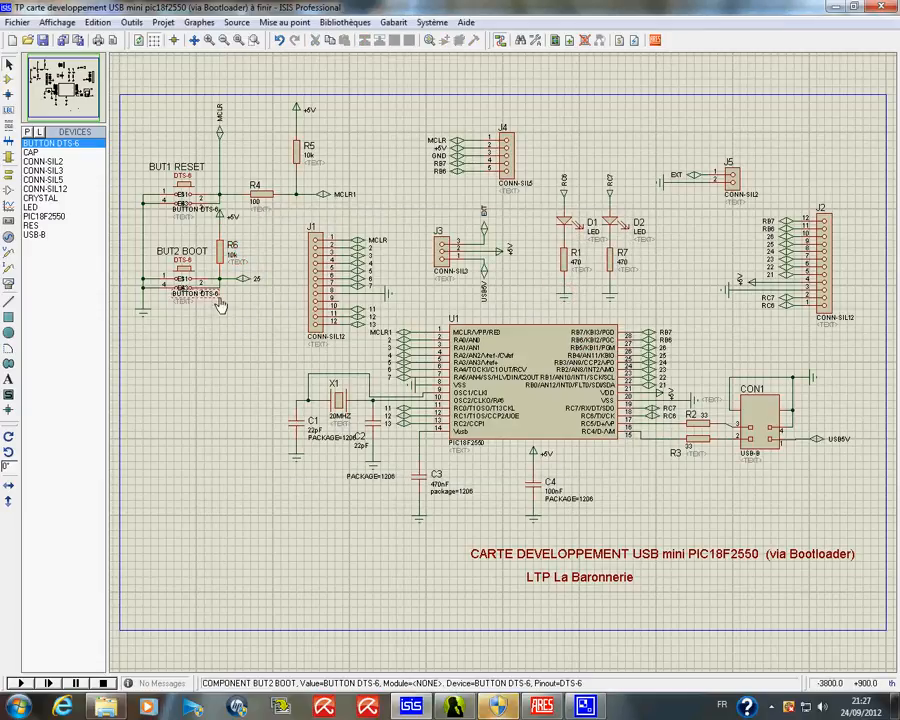
right_click(310, 418)
left_click(330, 95)
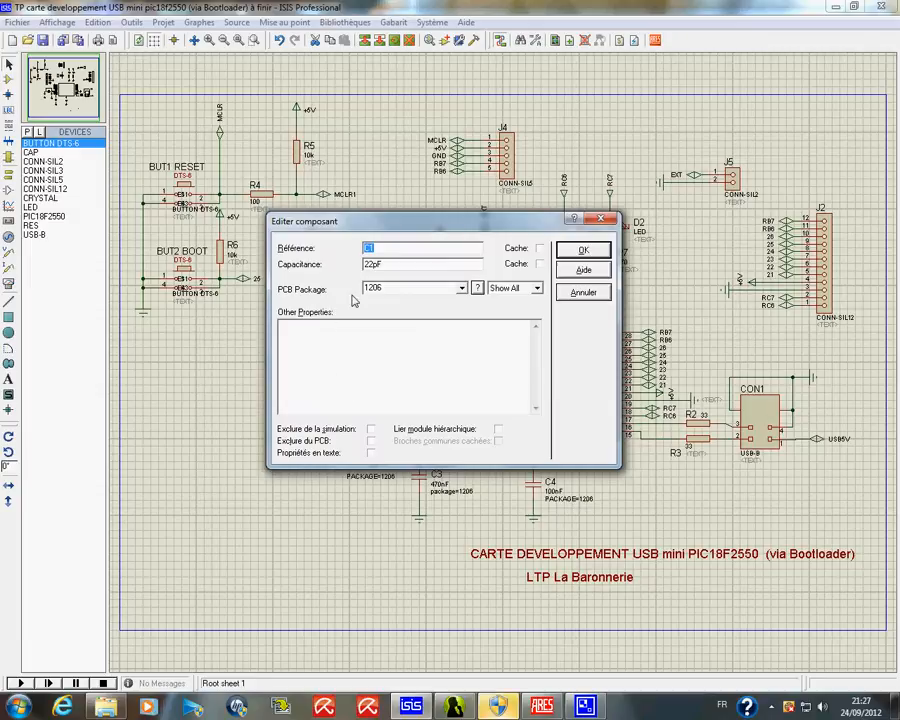
left_click(583, 292)
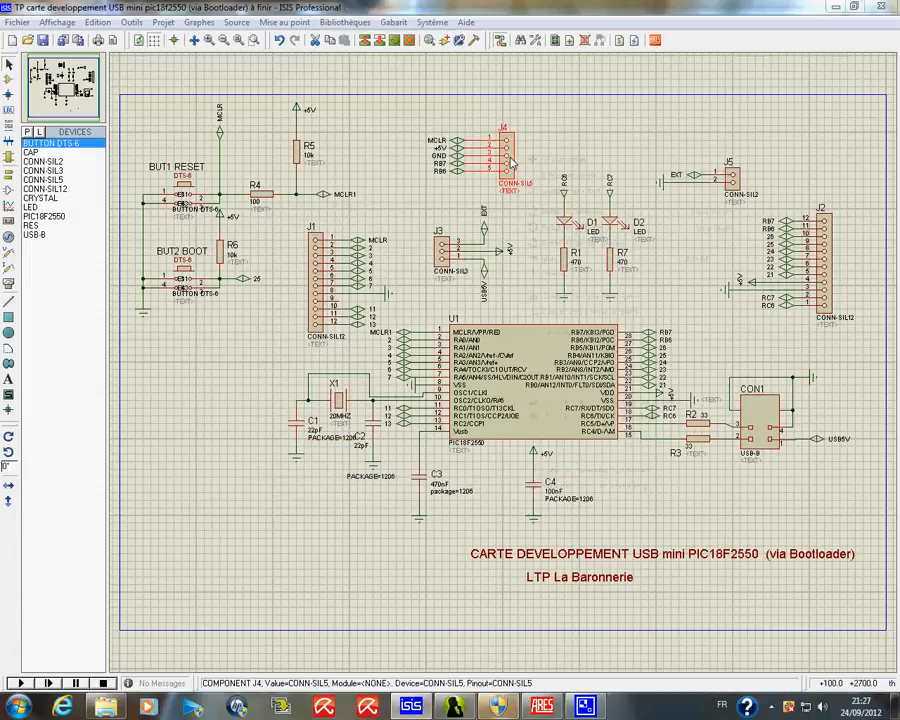
Check the PCB packages assigned to connectors J4 and J5 in their component properties.
right_click(525, 152)
left_click(555, 175)
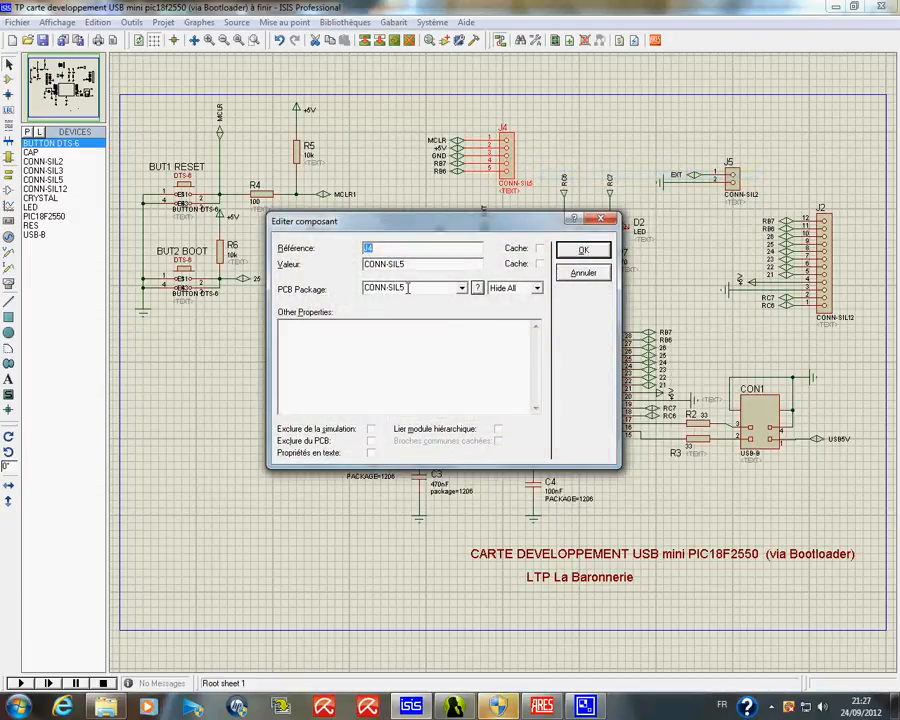
left_click(583, 249)
right_click(721, 177)
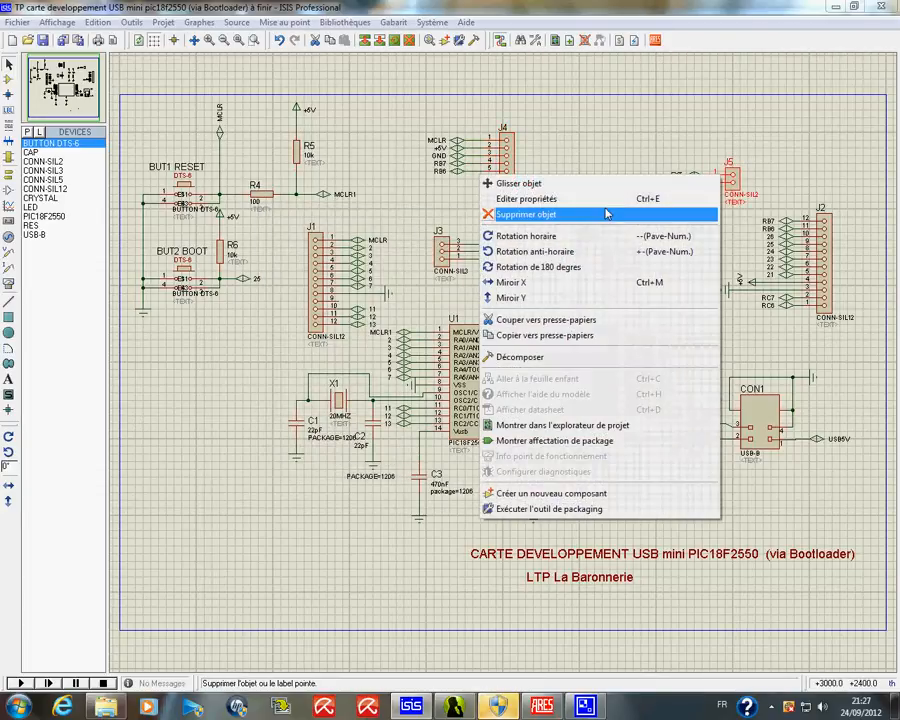
left_click(570, 205)
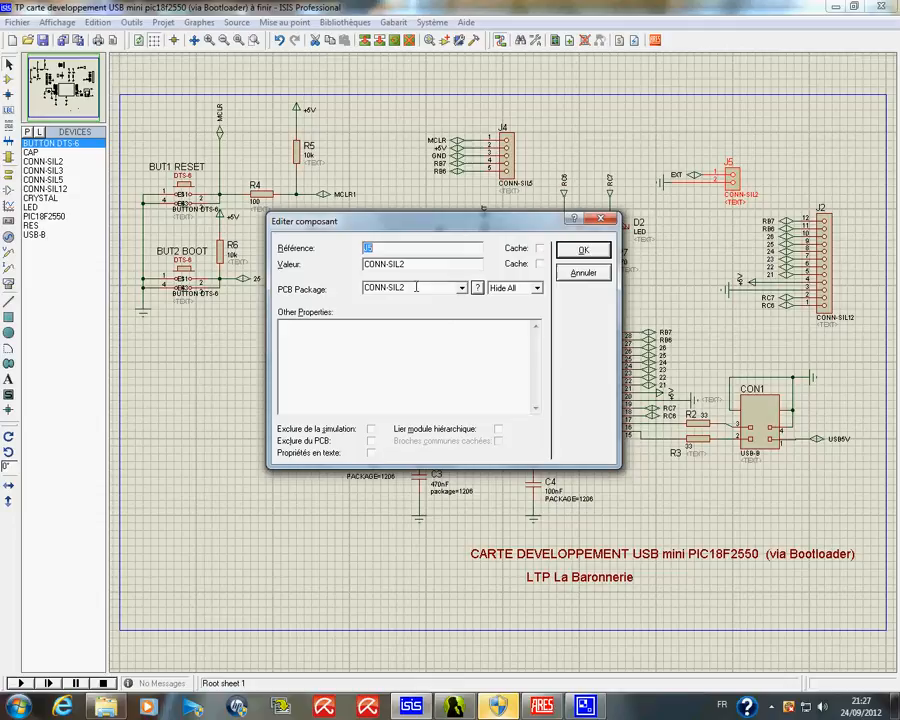
left_click(581, 250)
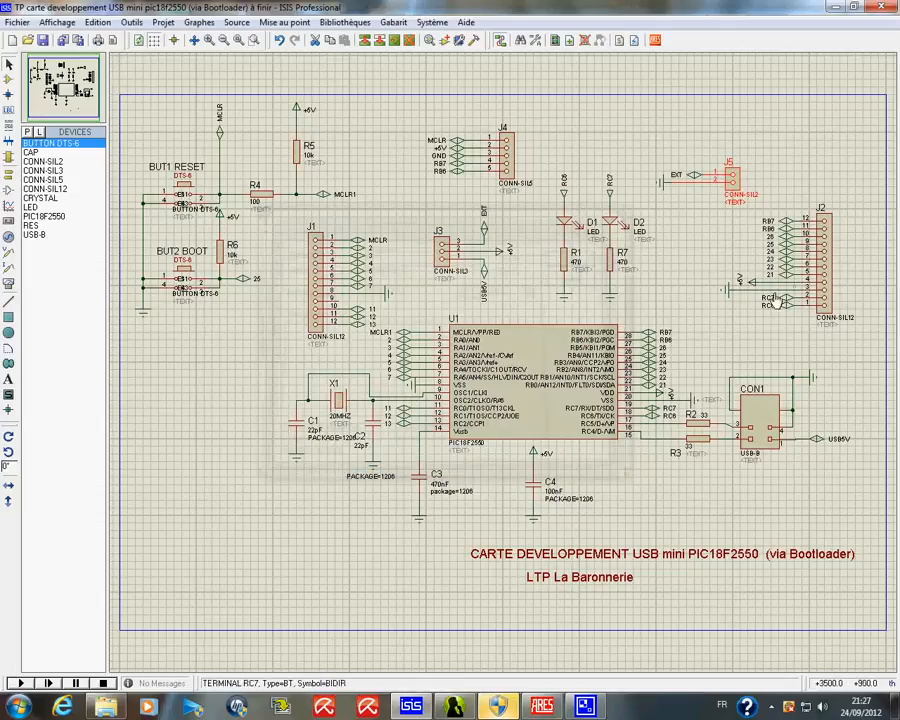
Check the PCB packages assigned to connector J2 and USB connector CON1 in their component properties.
right_click(810, 268)
left_click(688, 292)
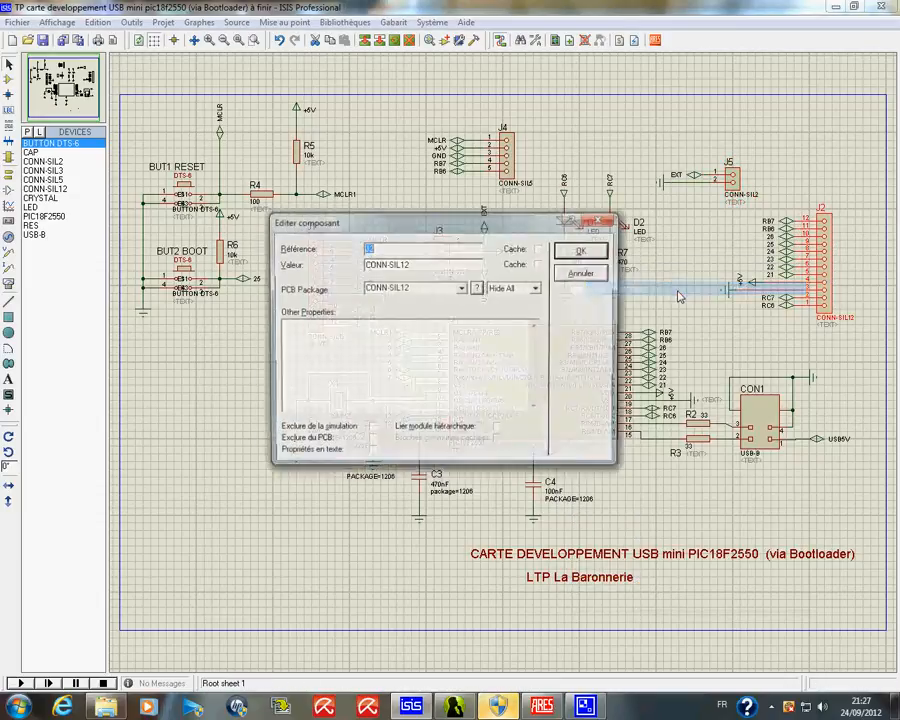
left_click(583, 250)
right_click(749, 425)
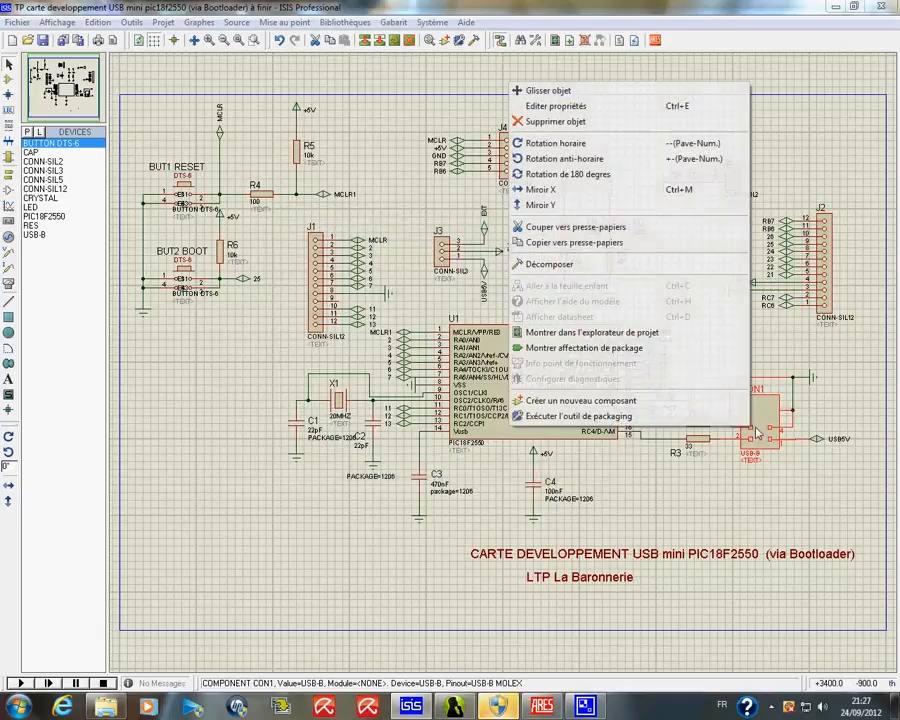
left_click(556, 105)
left_click(576, 251)
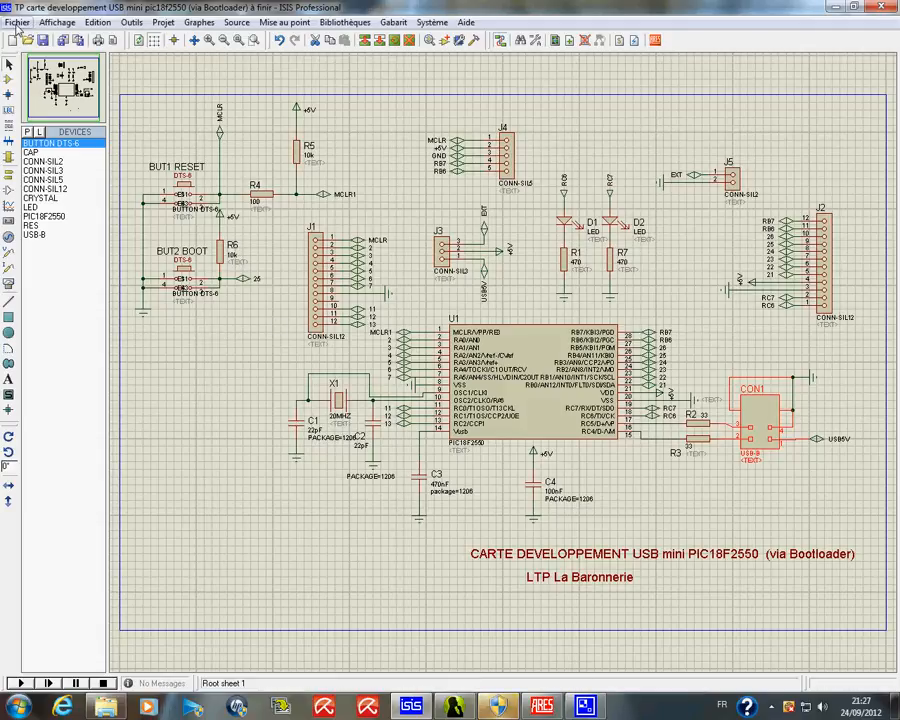
Save the project under its current name as an ISIS 7.0 project file.
left_click(17, 23)
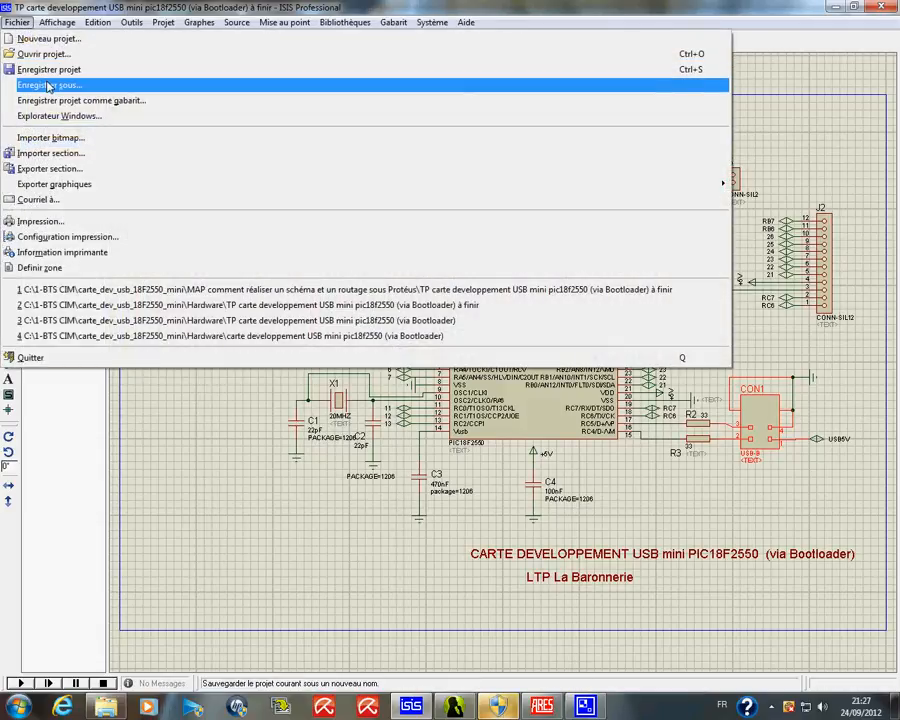
left_click(40, 84)
left_click(470, 511)
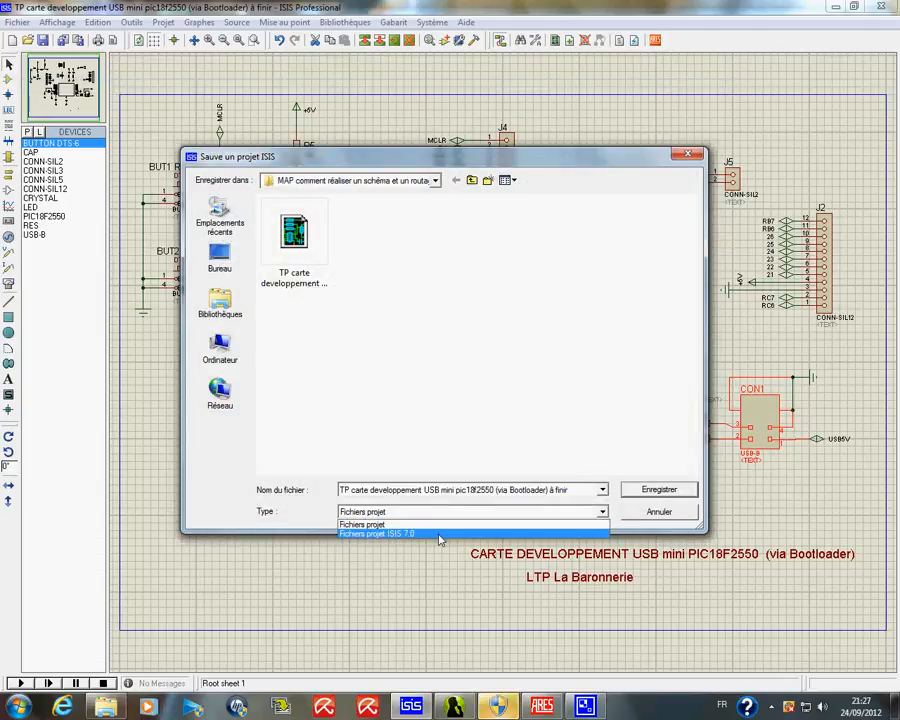
left_click(479, 528)
key("Return")
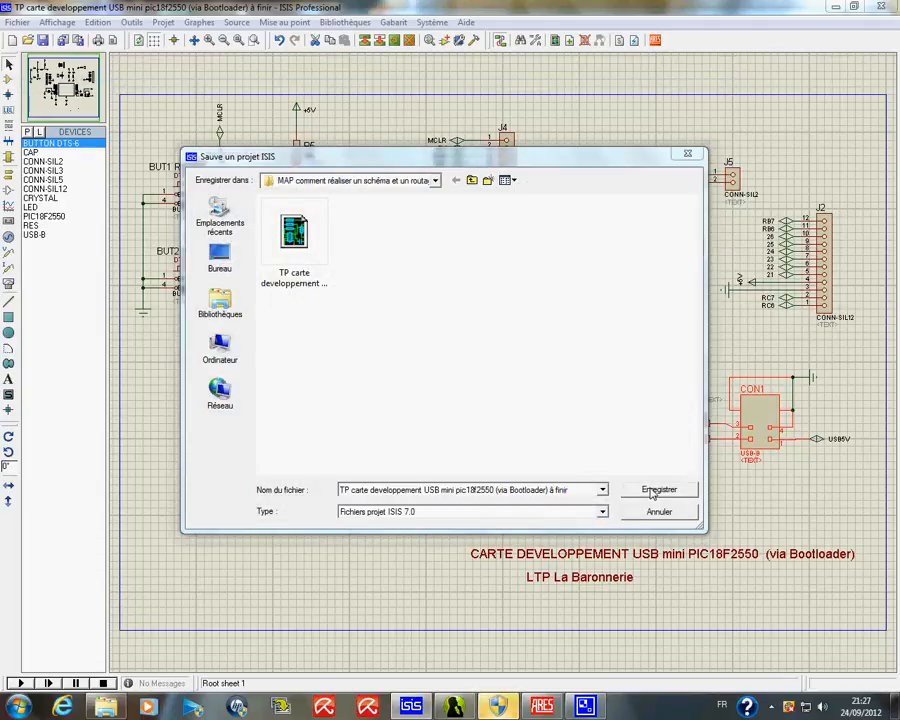
left_click(543, 358)
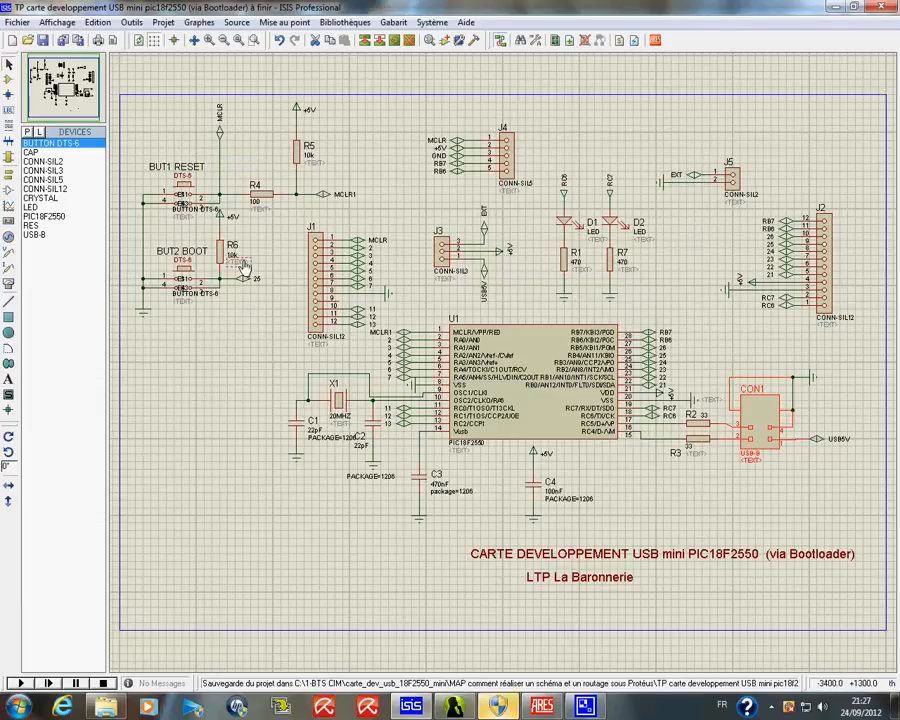
Review the print setup with the scale fitted to the page and landscape orientation, and close it without printing.
left_click(17, 22)
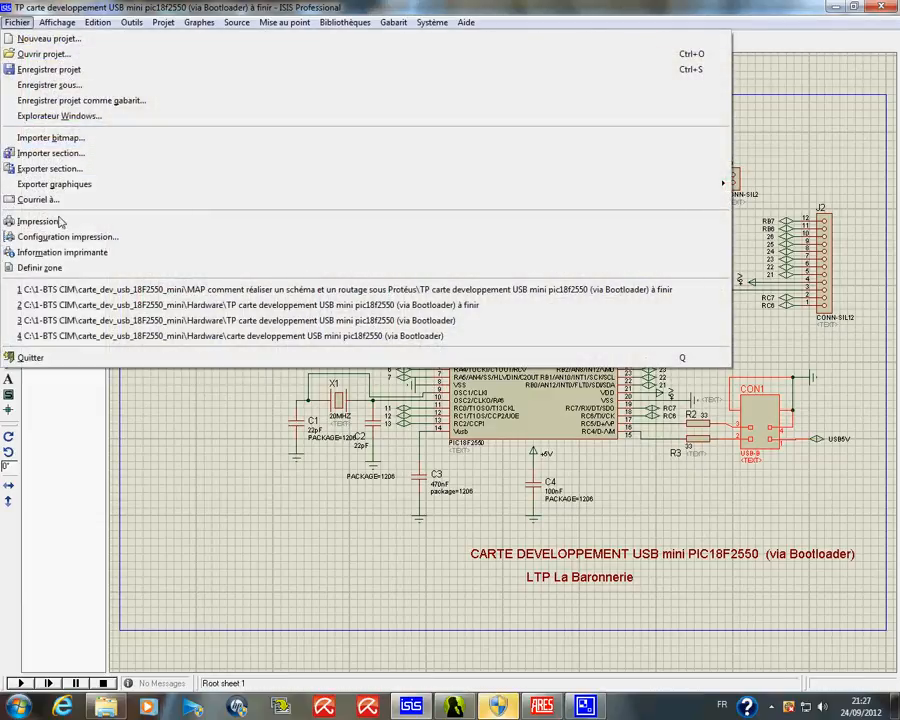
left_click(58, 222)
left_click(458, 374)
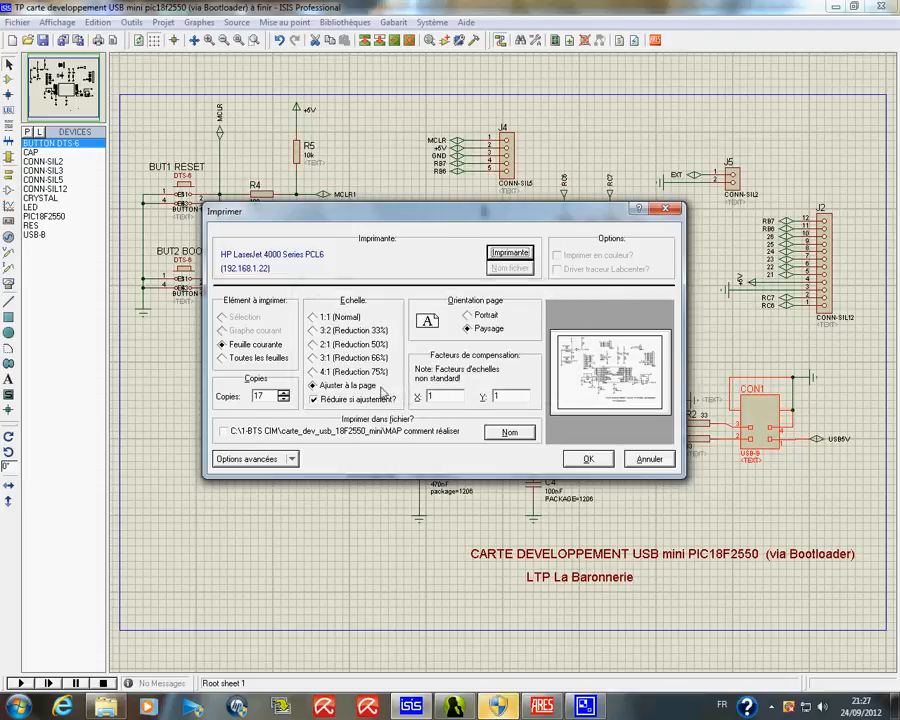
left_click(315, 385)
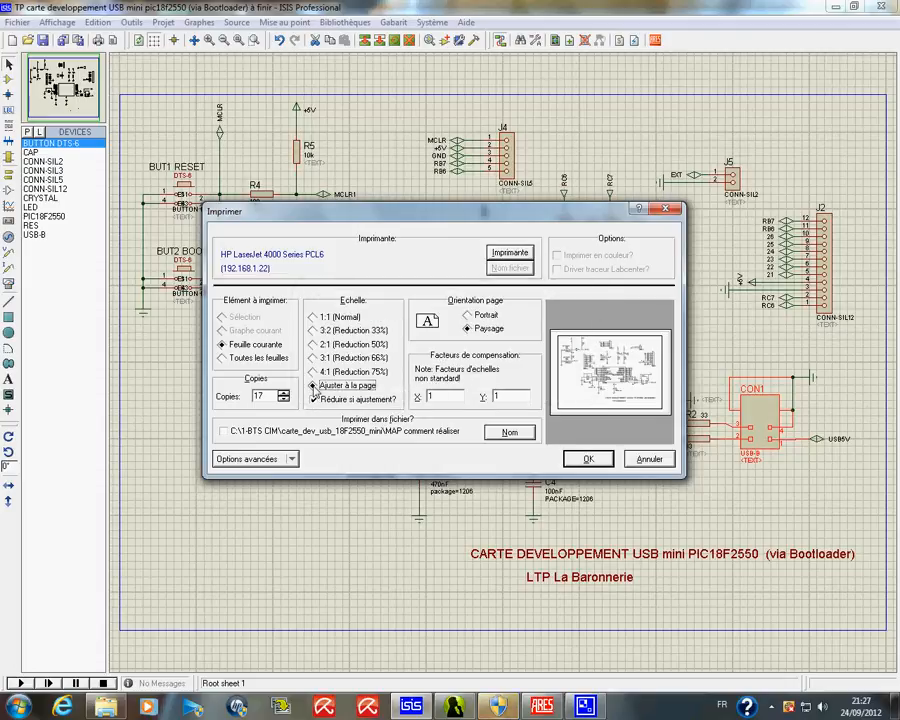
left_click(467, 315)
left_click(467, 328)
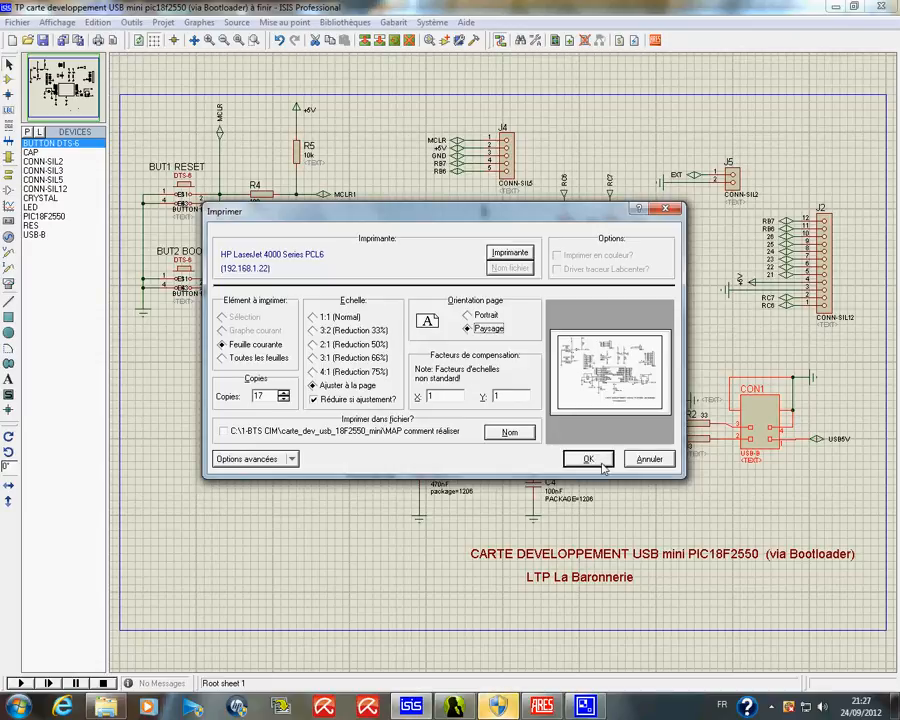
left_click(653, 462)
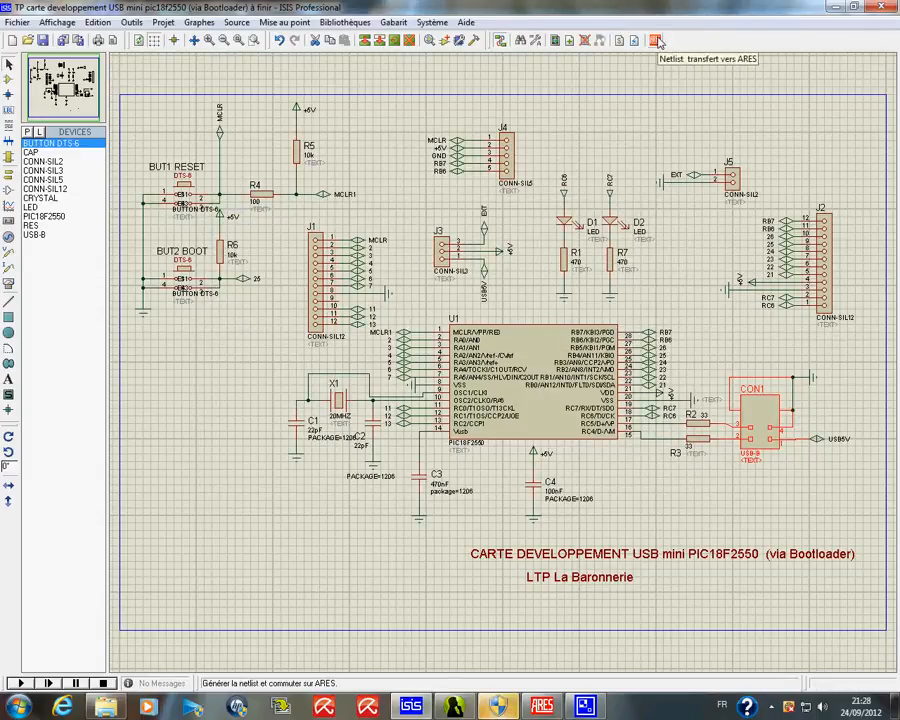
Run the global annotation on the whole project in Total mode.
left_click(132, 22)
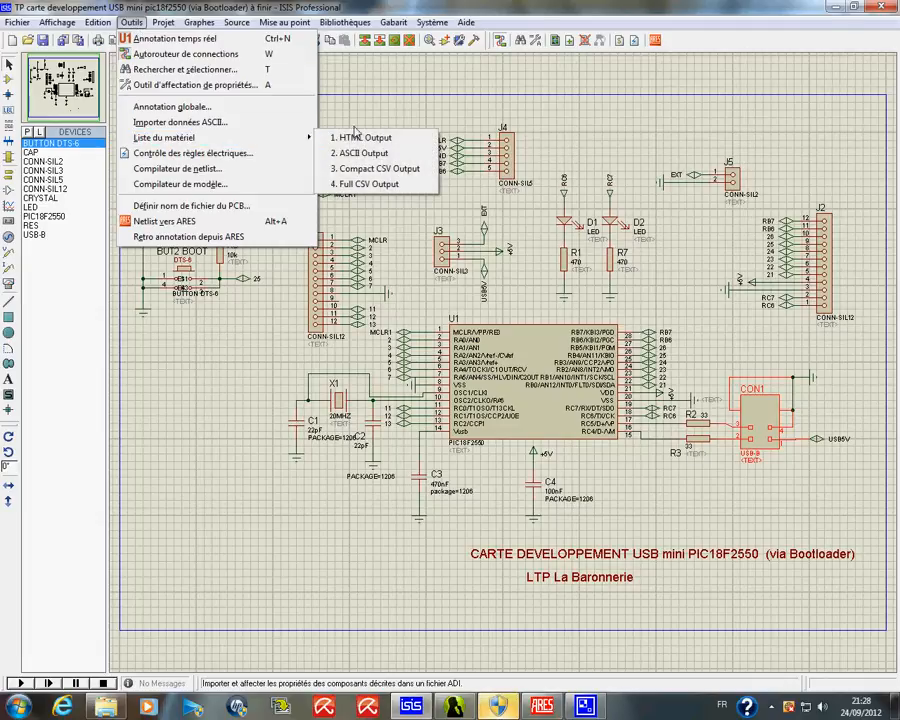
mouse_move(269, 139)
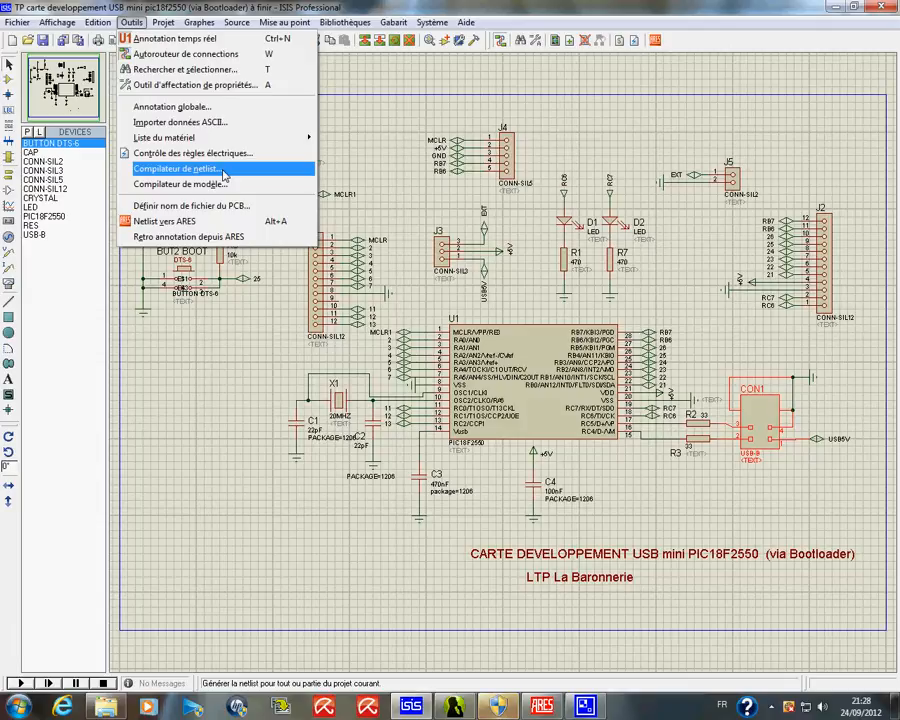
left_click(211, 113)
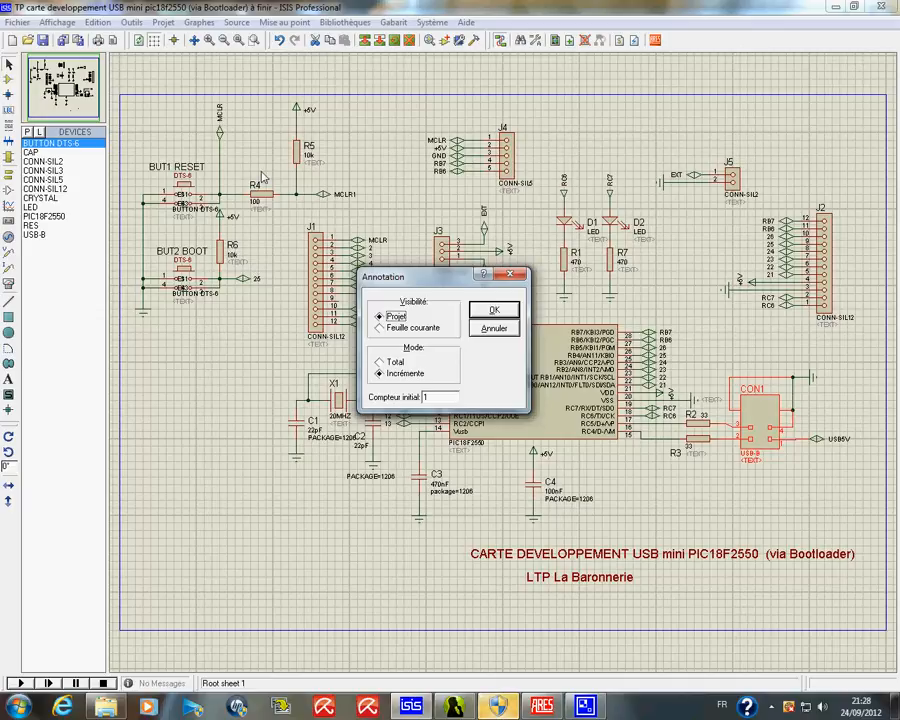
left_click(393, 363)
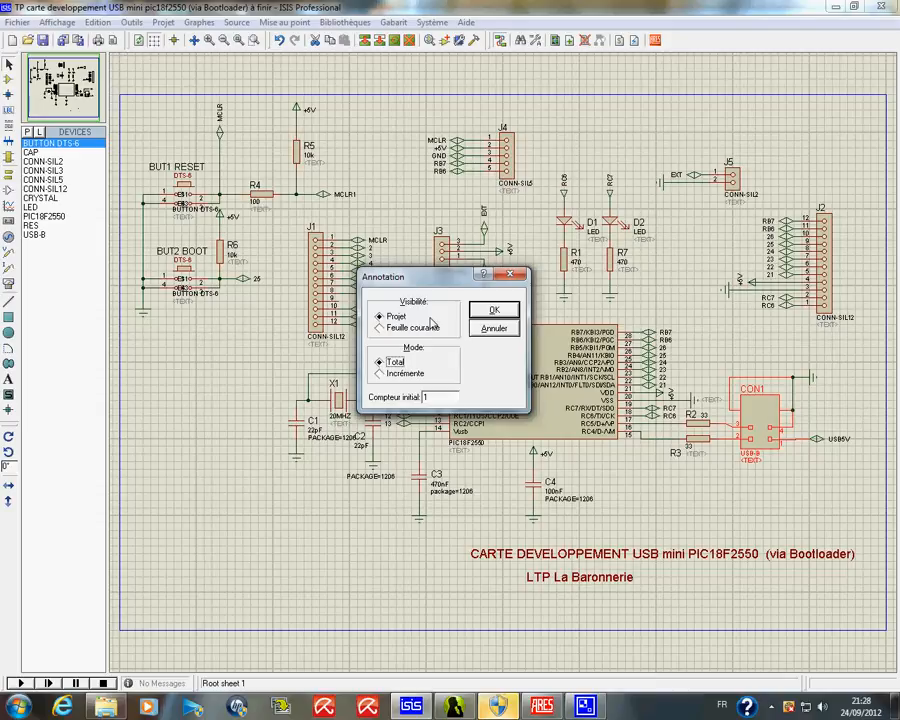
left_click(494, 311)
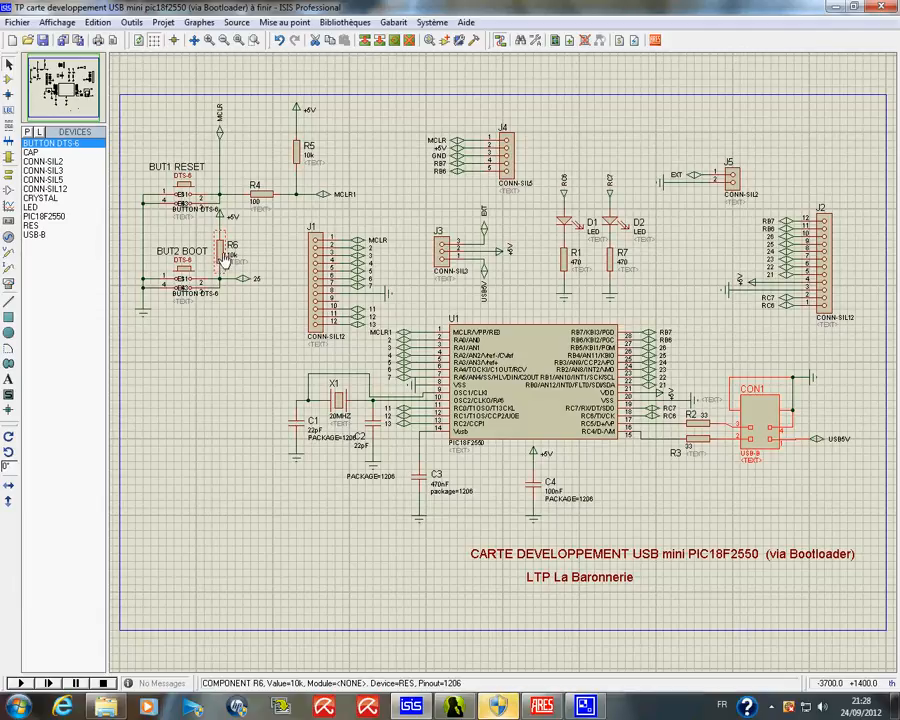
Transfer the netlist to ARES, skipping the package choice for LEDs D1 and D2.
left_click(655, 40)
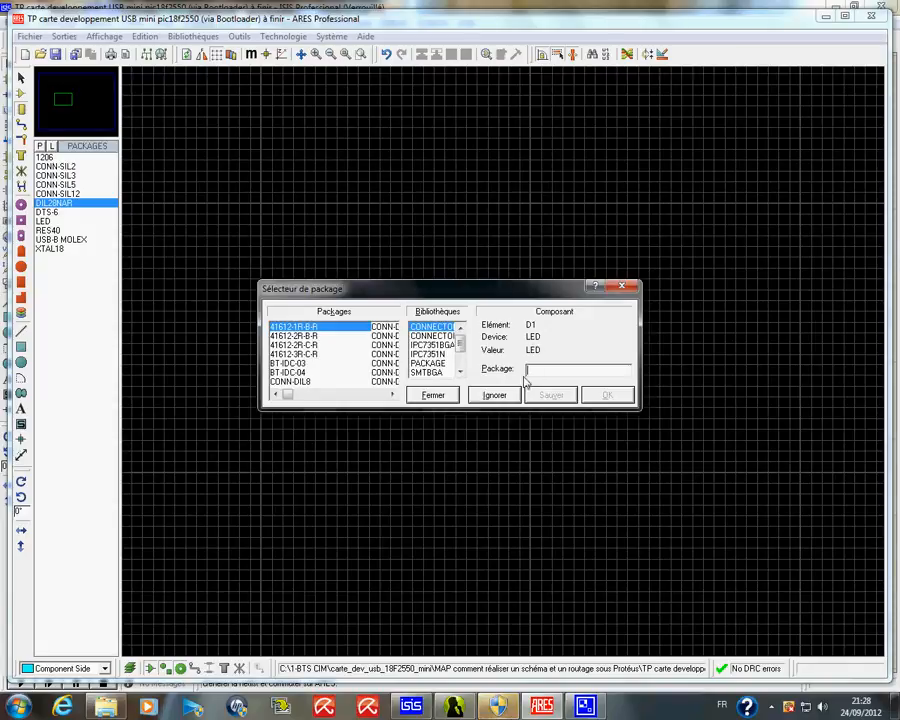
left_click(494, 396)
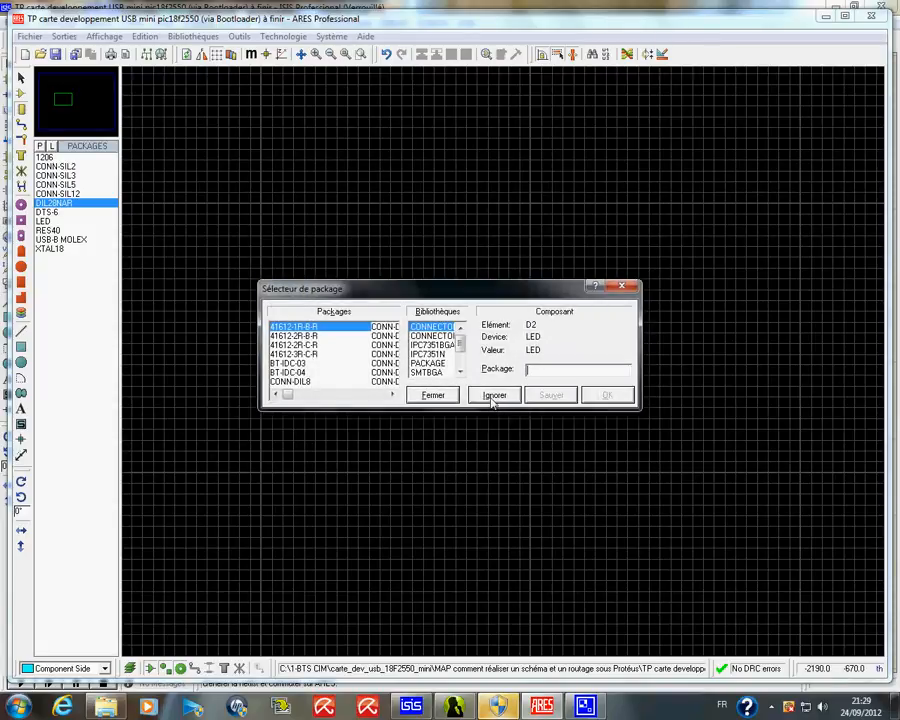
left_click(493, 397)
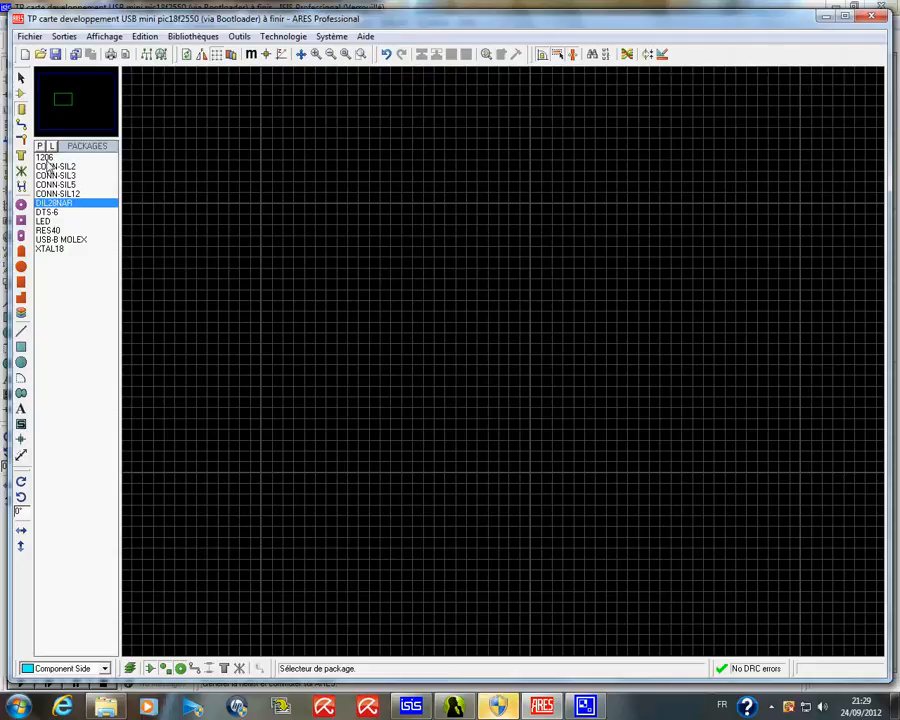
Compare the list of components awaiting placement with the list of packages, returning to the components.
left_click(21, 94)
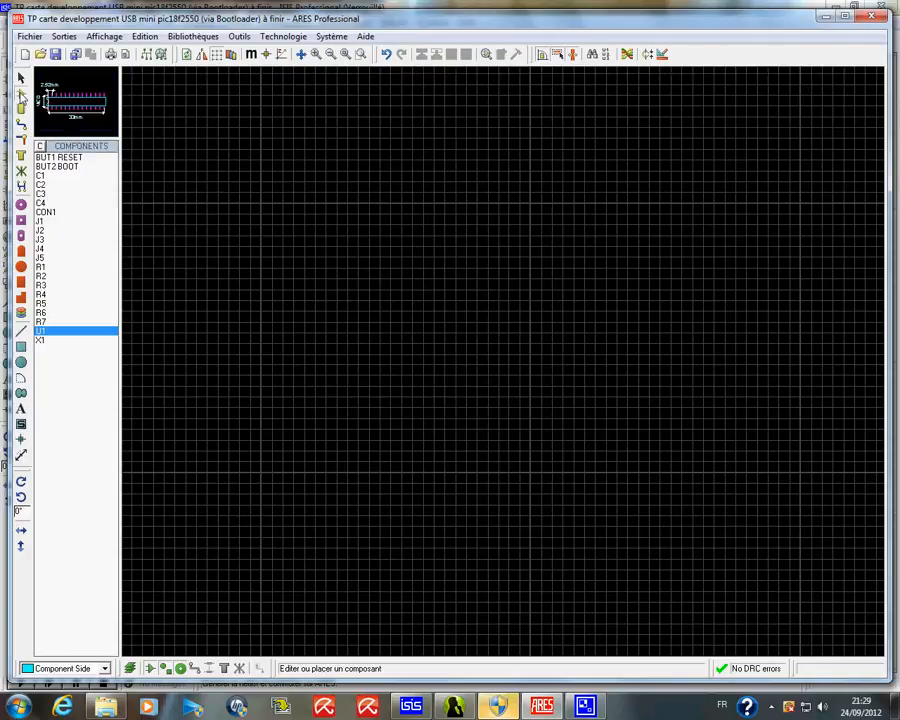
left_click(21, 108)
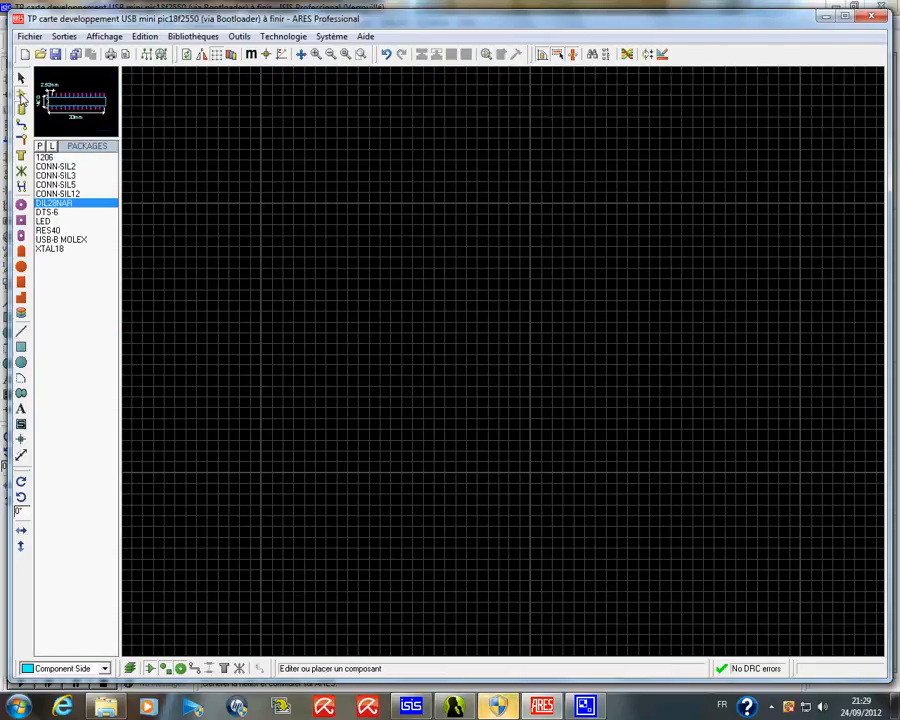
left_click(21, 95)
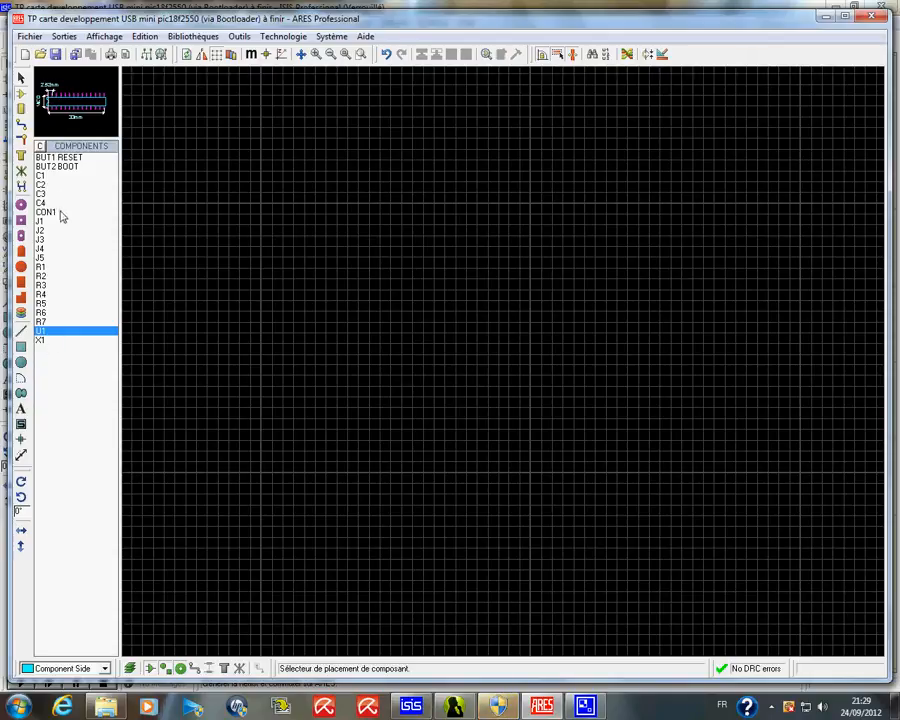
Inspect the footprint previews of the two buttons, the capacitors, CON1 and connectors J1 to J5.
left_click(60, 158)
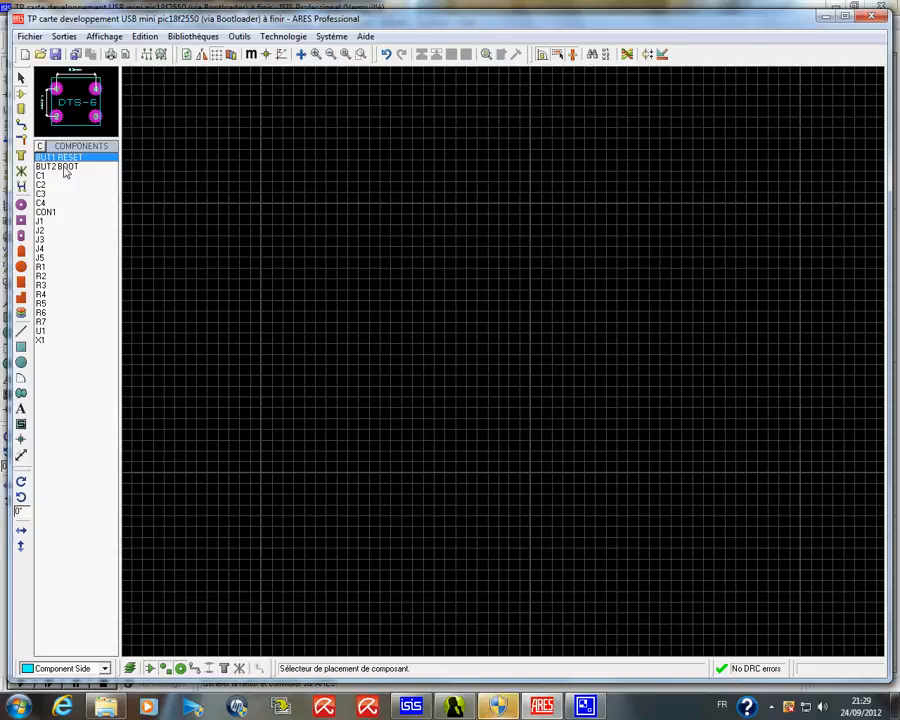
left_click(62, 167)
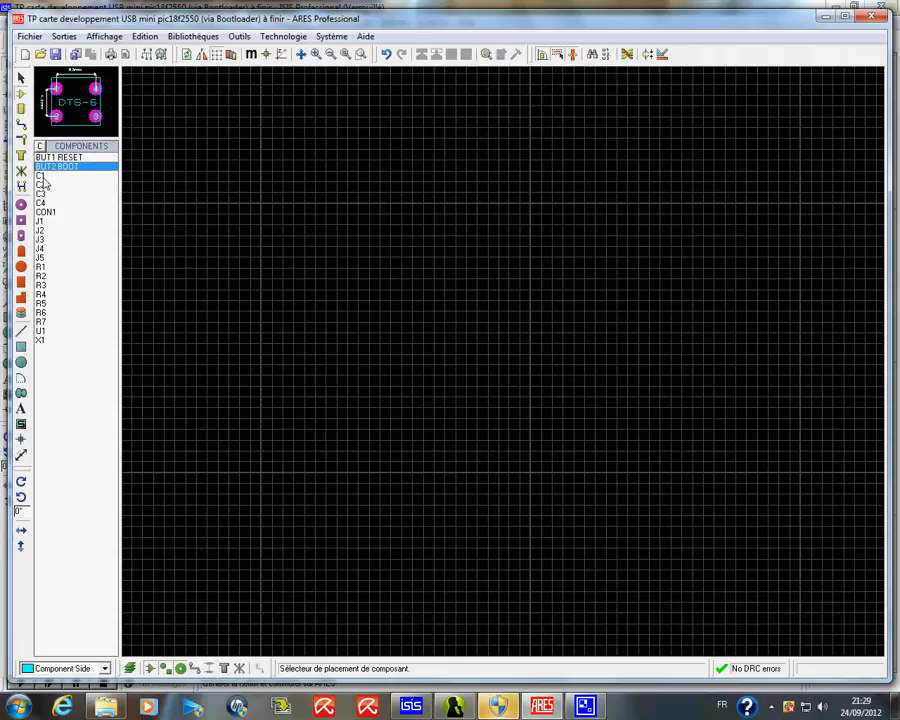
left_click(55, 176)
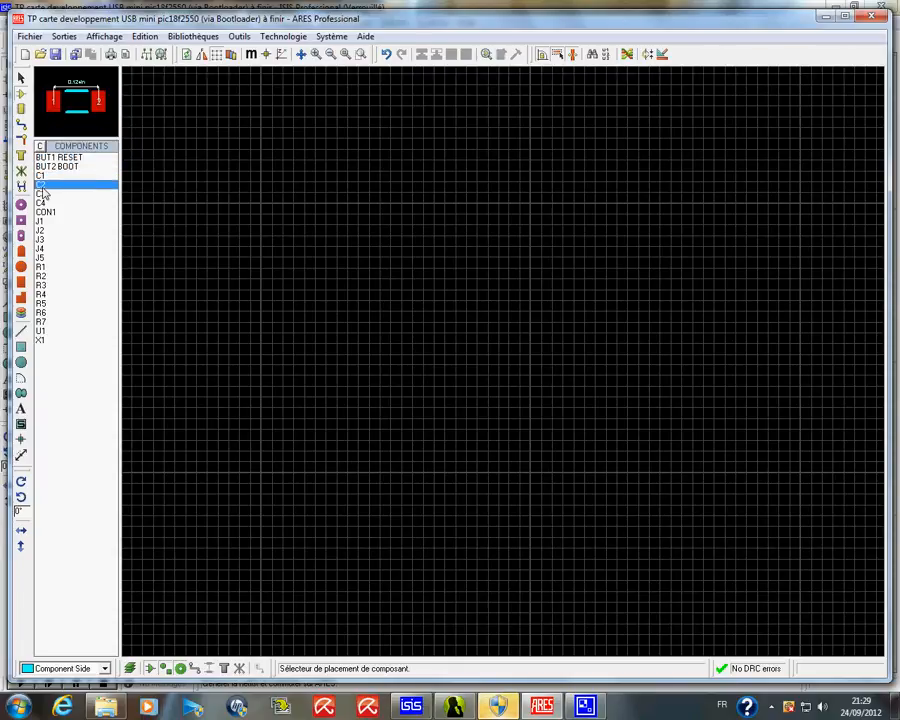
left_click(43, 194)
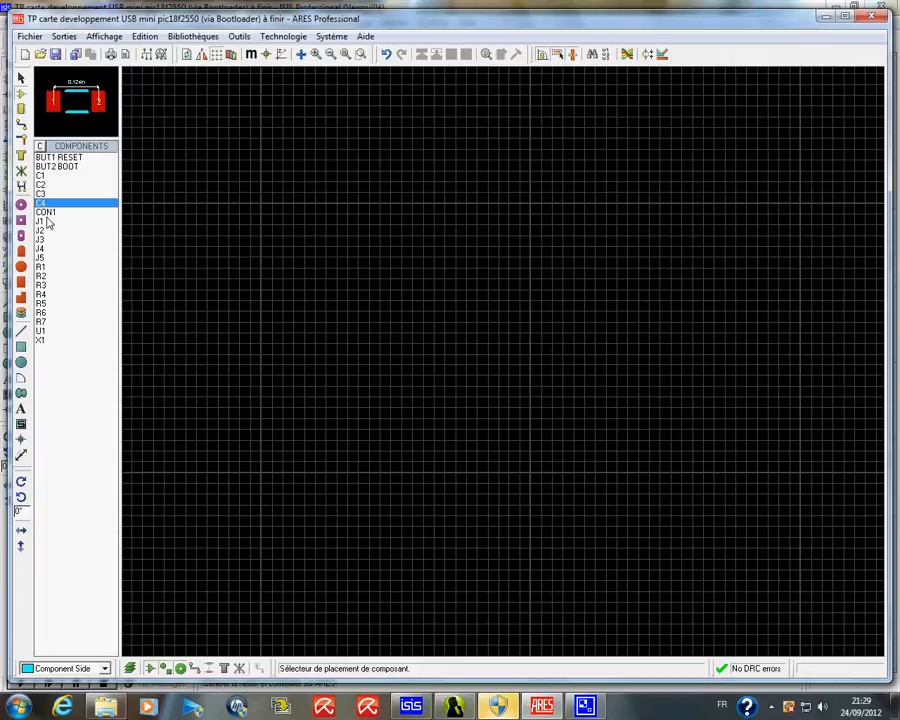
left_click(46, 214)
key("Down")
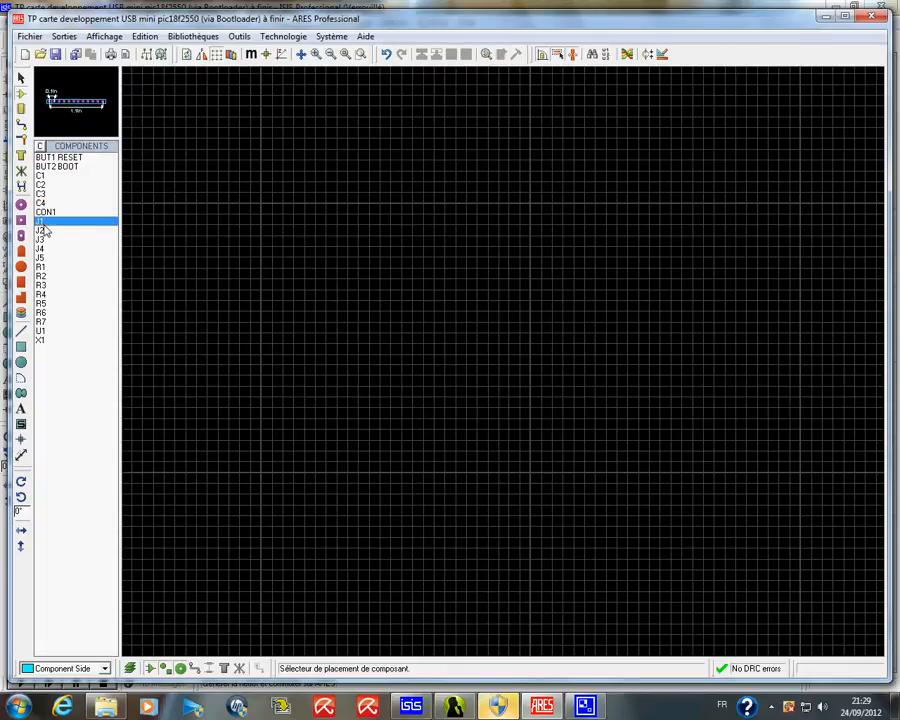
key("Down")
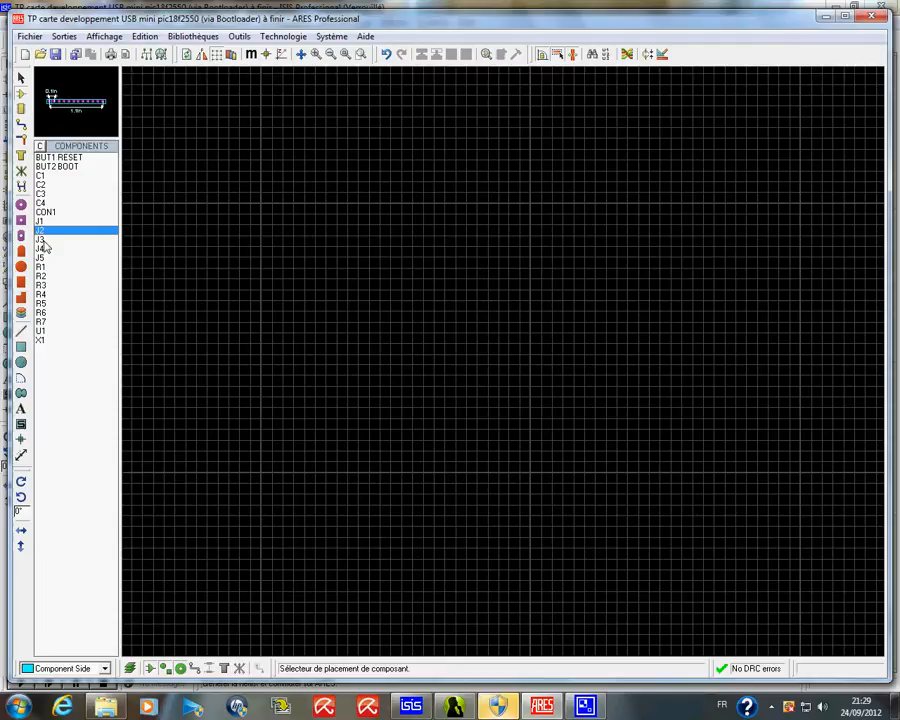
key("Down")
key("Down")
key("Down")
Inspect the footprint previews of resistors R1 to R7, microcontroller U1 and crystal X1.
key("Down")
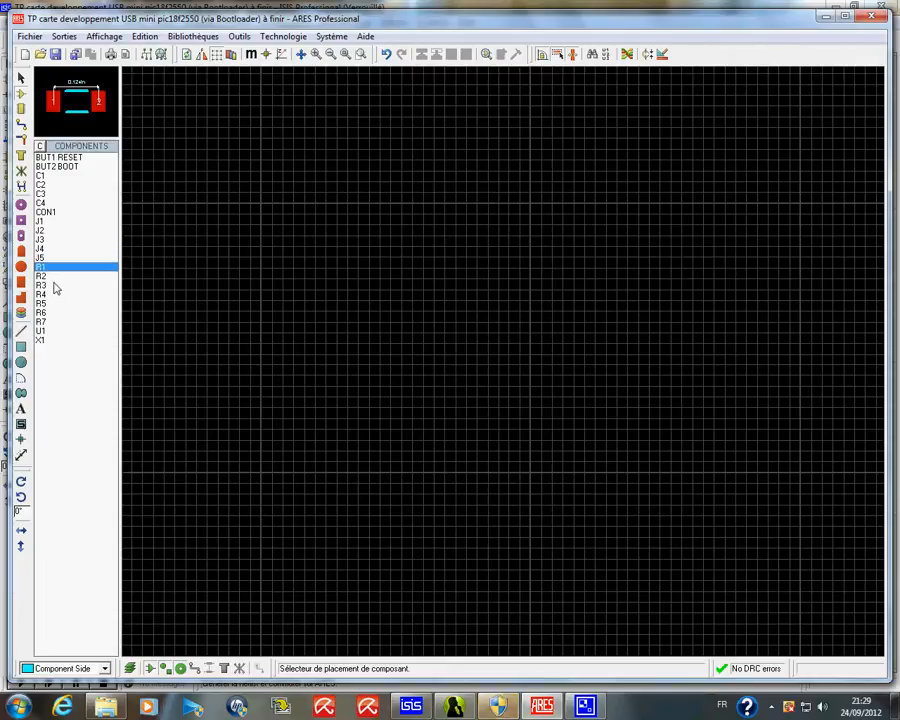
key("Down")
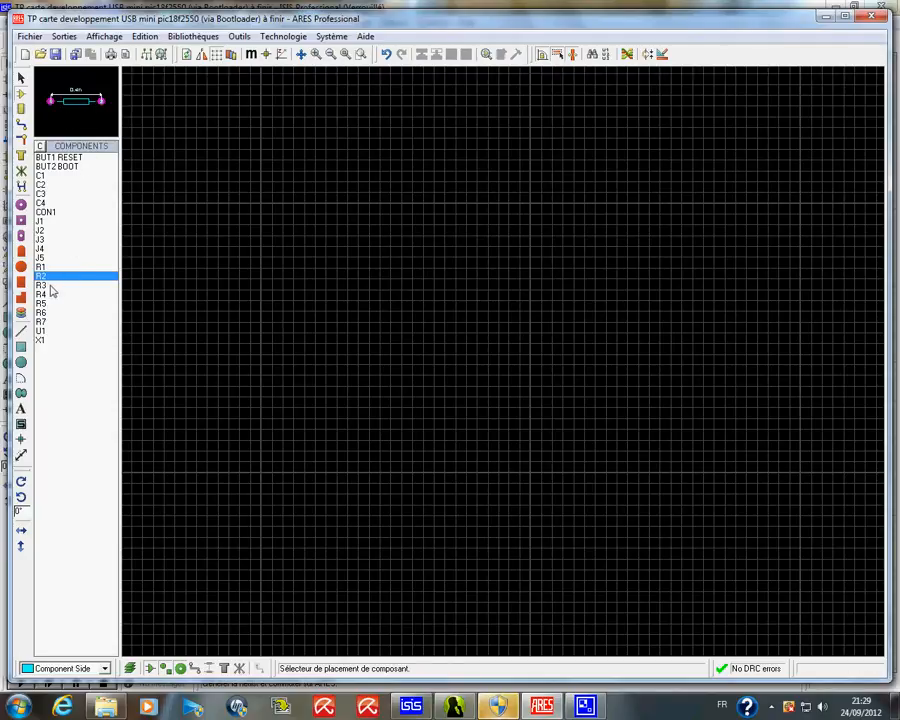
left_click(42, 287)
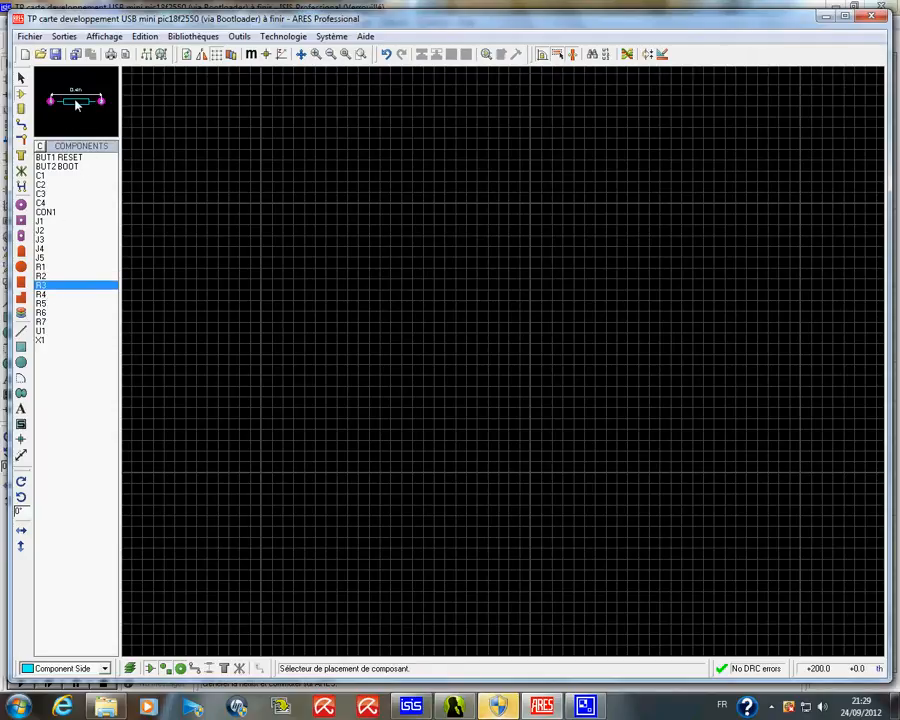
left_click(42, 294)
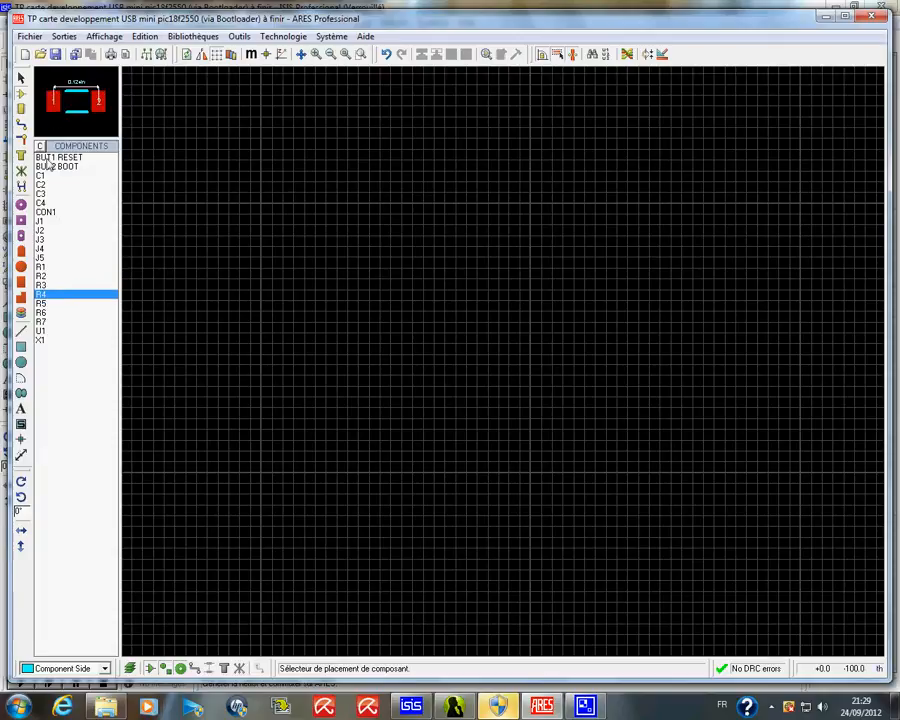
left_click(43, 303)
left_click(42, 312)
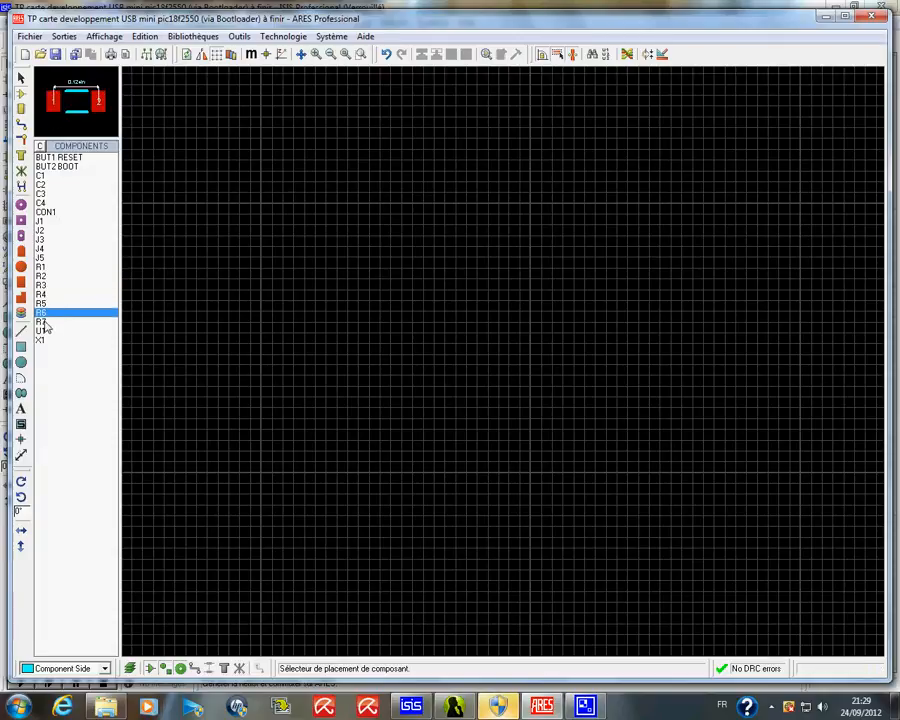
left_click(42, 321)
left_click(42, 335)
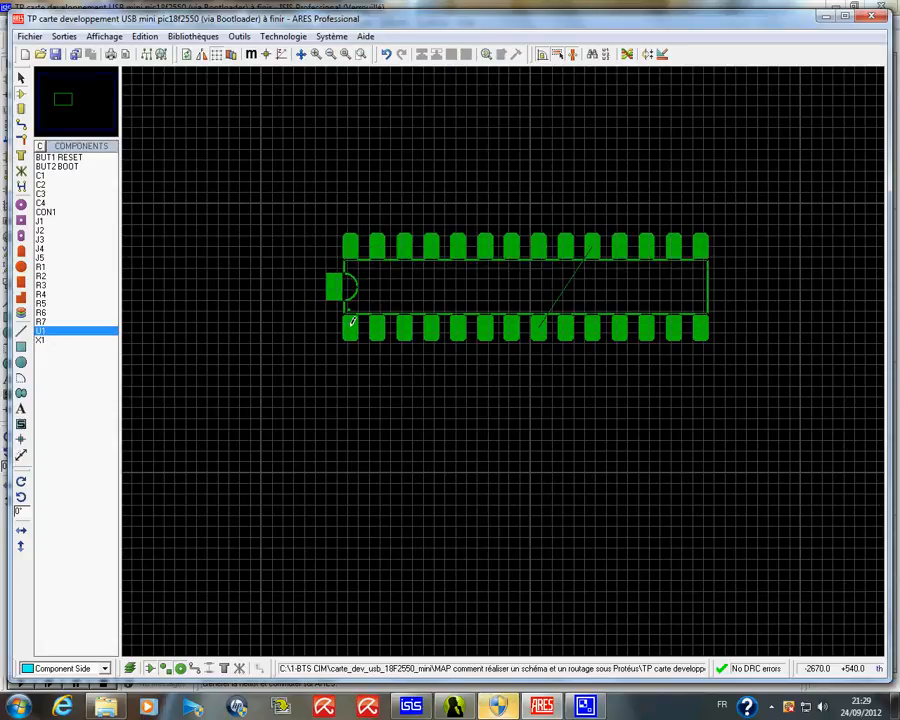
left_click(44, 342)
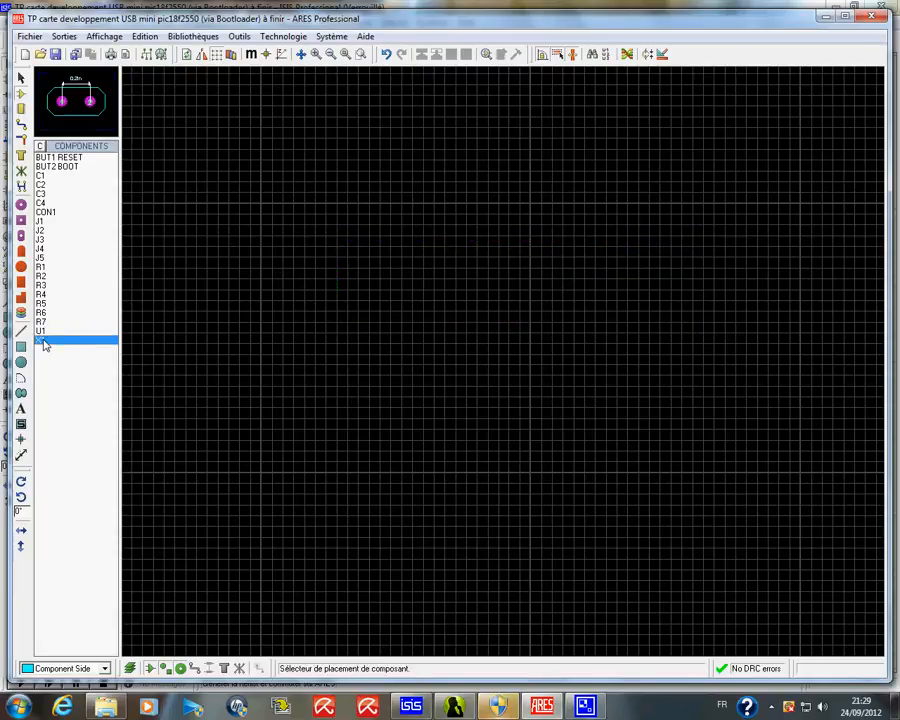
Recheck the footprints of U1 and R7, and compare resistor R1's footprint with those of R2 and R3.
left_click(43, 331)
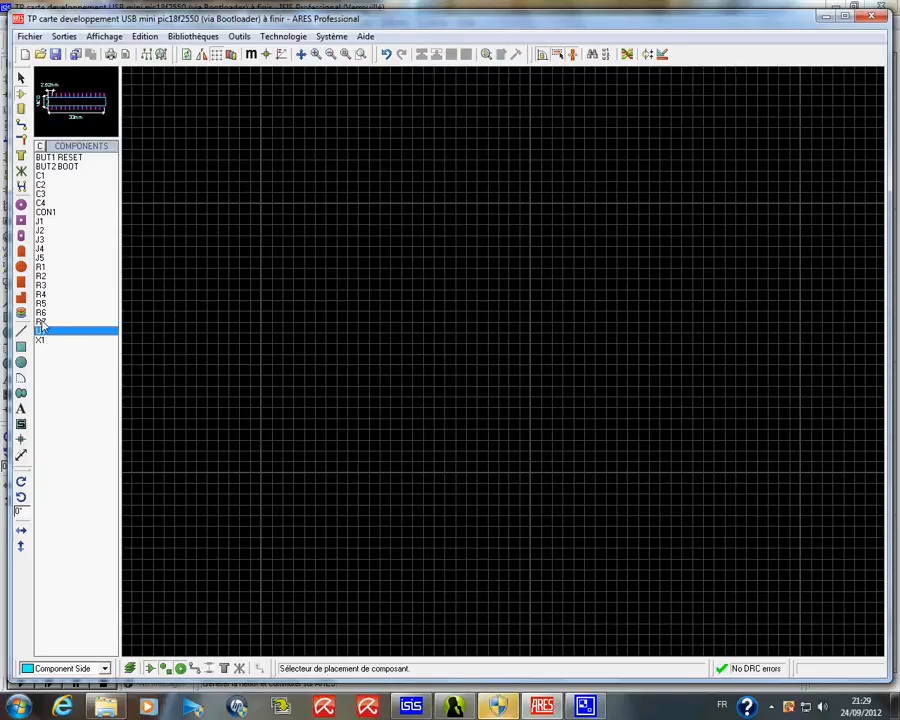
left_click(42, 322)
left_click(44, 268)
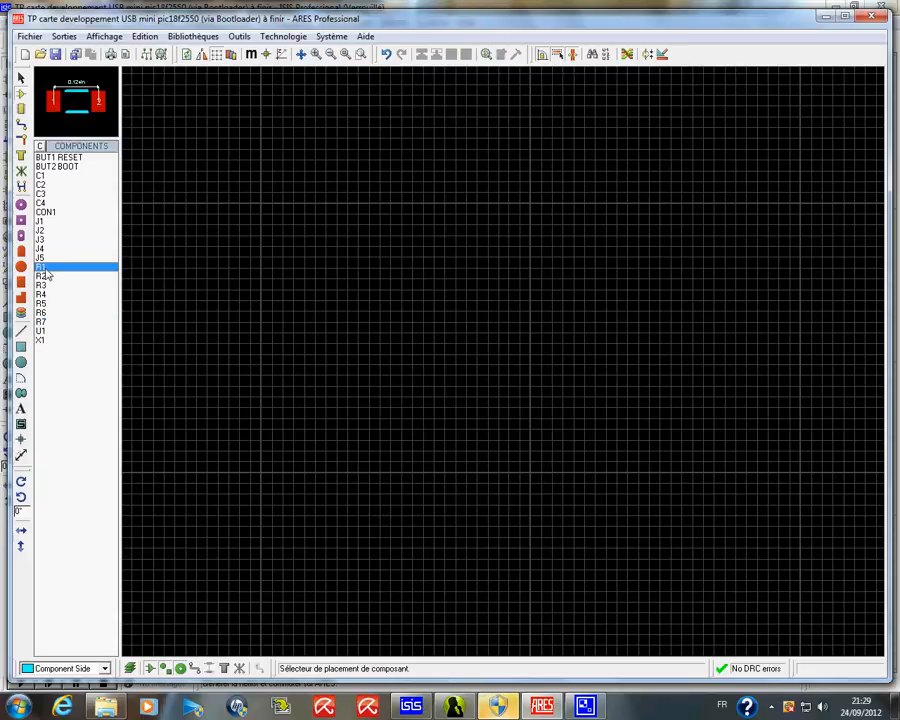
left_click(44, 276)
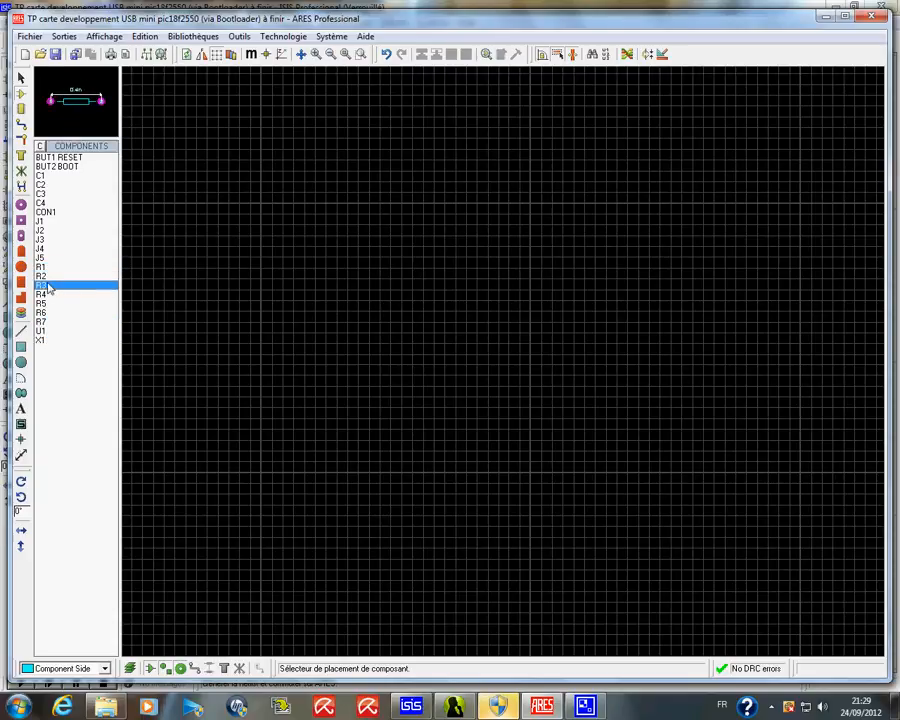
left_click(49, 287)
left_click(48, 278)
left_click(49, 287)
left_click(49, 279)
left_click(52, 286)
left_click(52, 278)
left_click(51, 286)
left_click(49, 278)
left_click(50, 287)
Switch to the ISIS schematic and set the PCB package of resistor R2 to 1206.
left_click(410, 706)
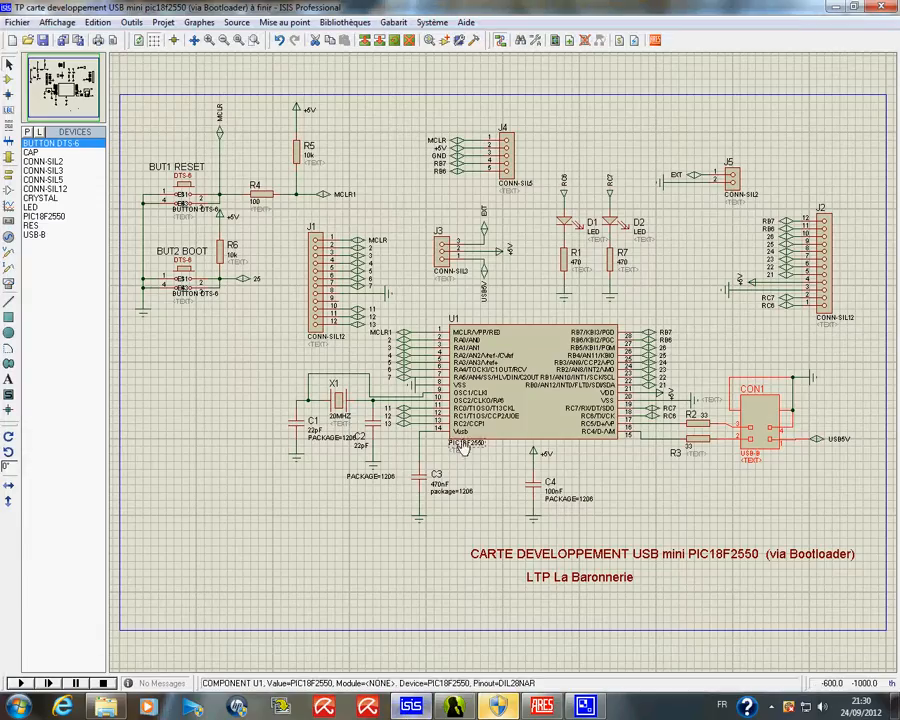
left_click(695, 424)
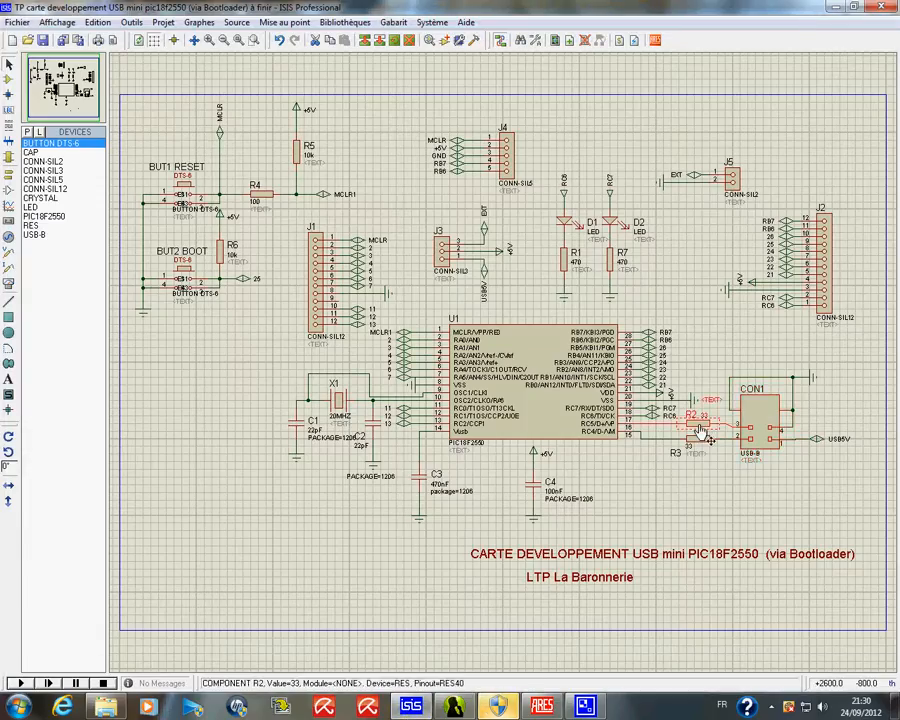
right_click(698, 428)
left_click(518, 100)
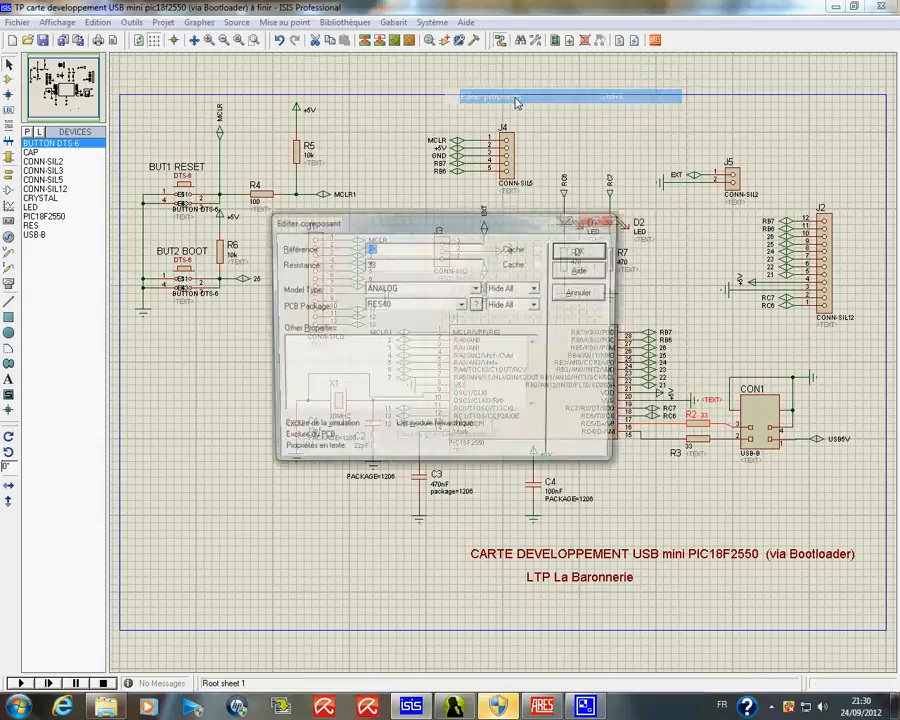
left_click(462, 306)
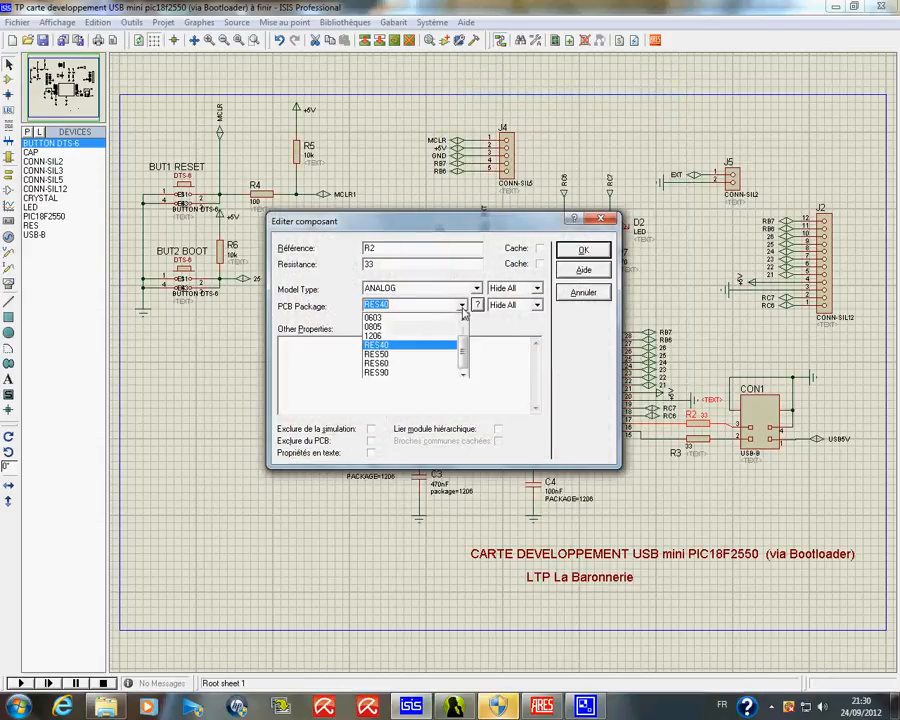
left_click(412, 336)
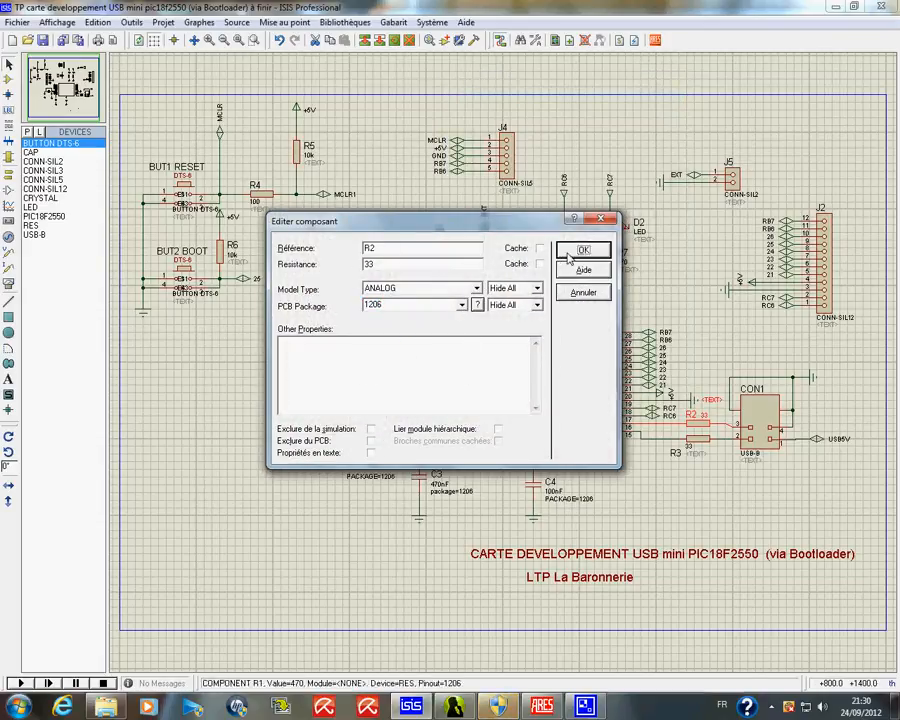
left_click(580, 251)
Set the PCB package of resistor R3 to 1206.
double_click(699, 447)
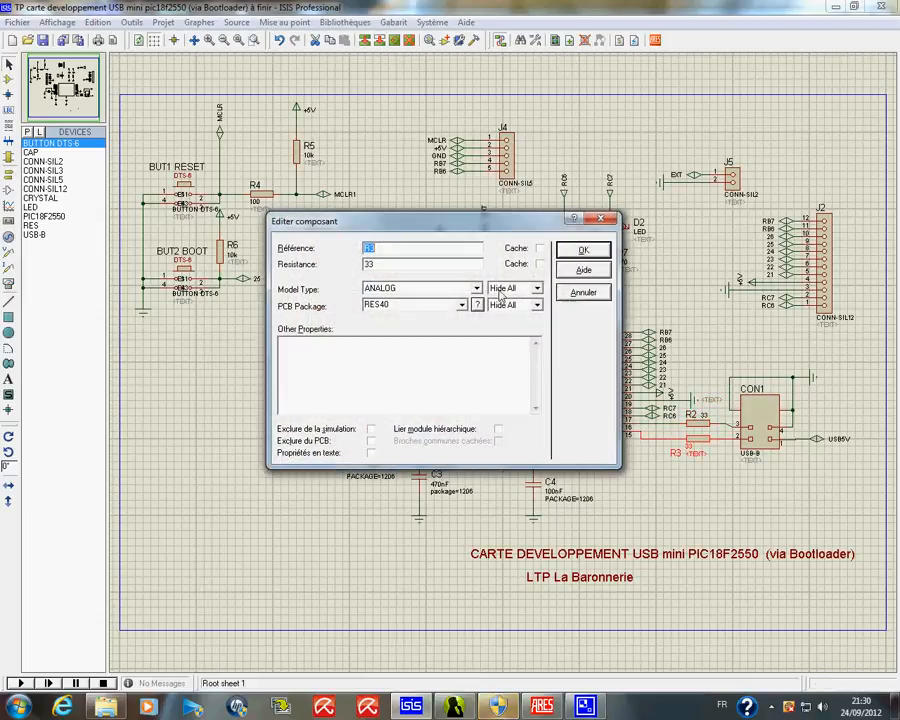
left_click(462, 305)
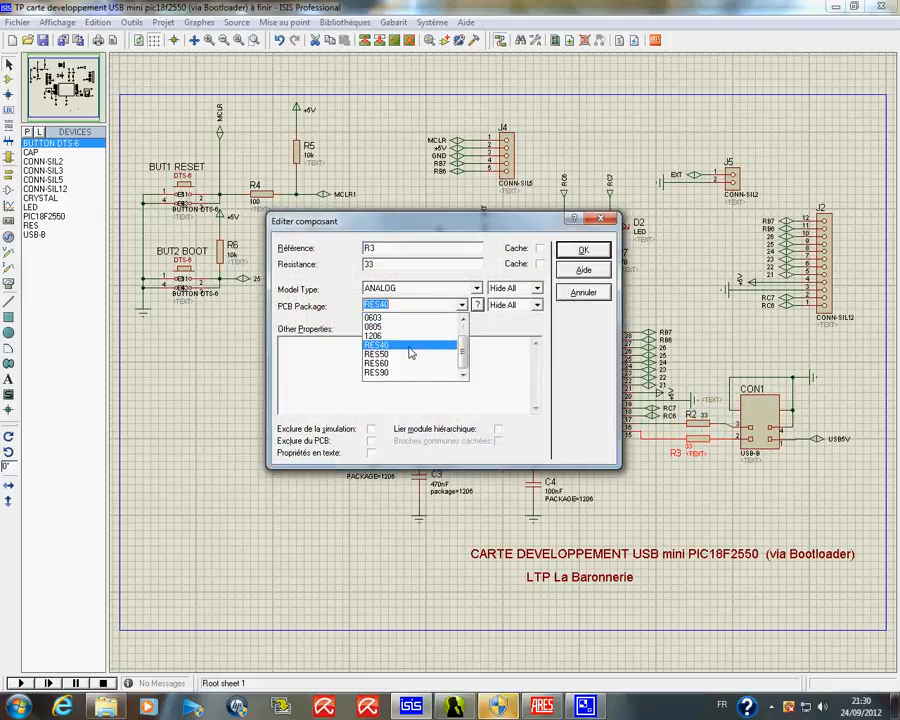
left_click(440, 336)
left_click(580, 250)
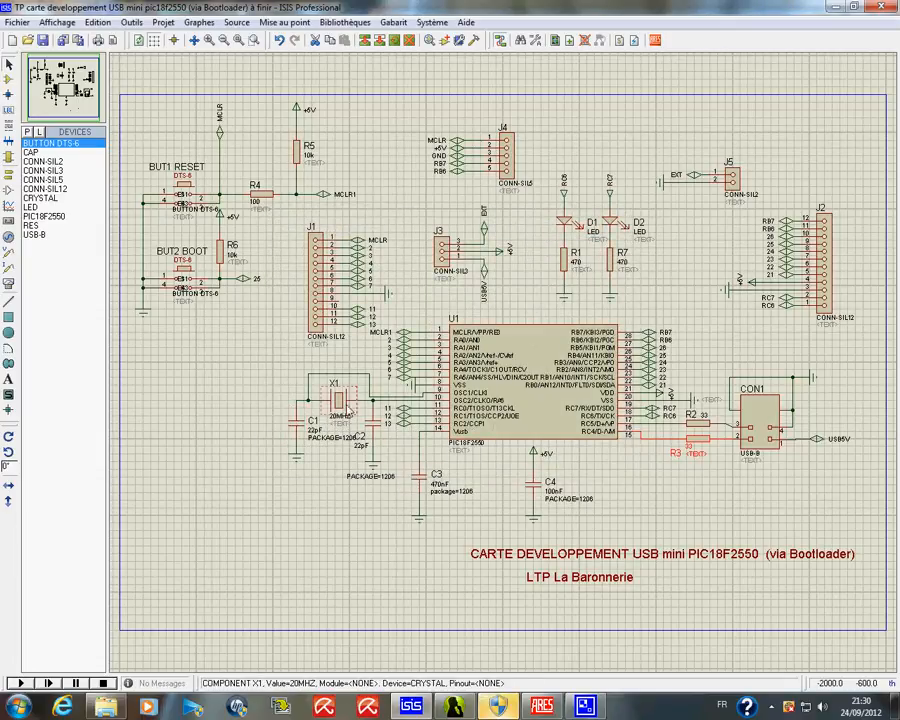
Check the PCB package in the properties of crystal X1, keeping its settings.
right_click(340, 408)
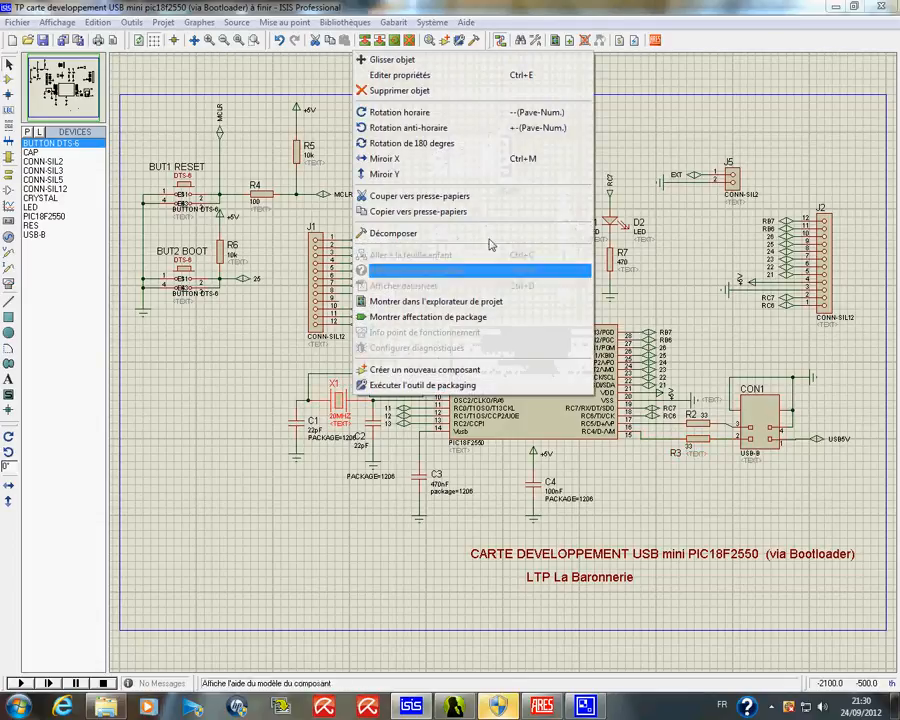
left_click(390, 74)
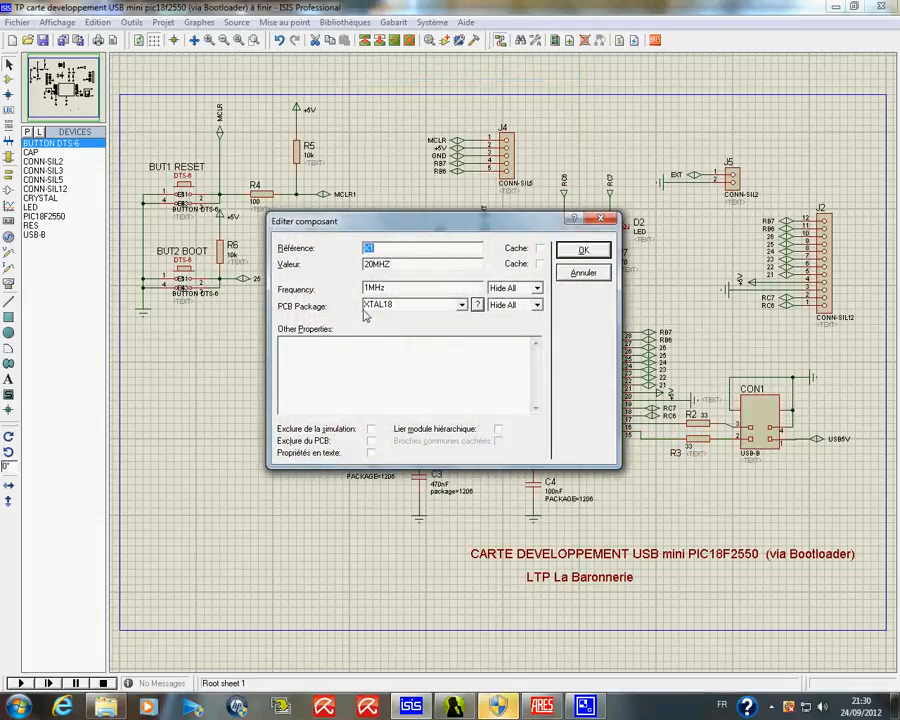
left_click(580, 251)
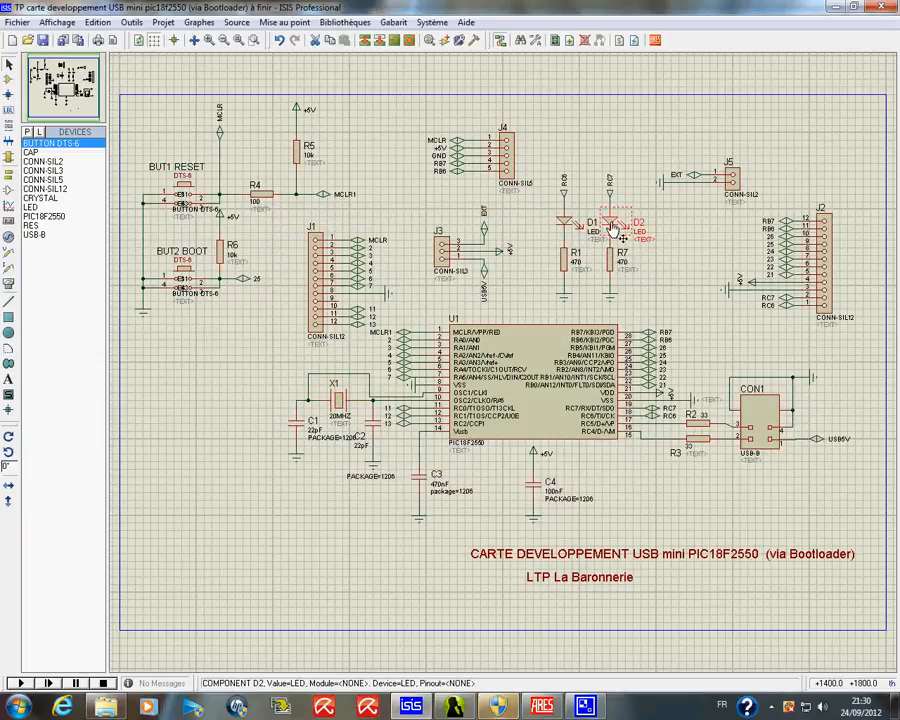
Add the property package=del to LEDs D2 and D1 in their other properties.
right_click(612, 228)
left_click(608, 238)
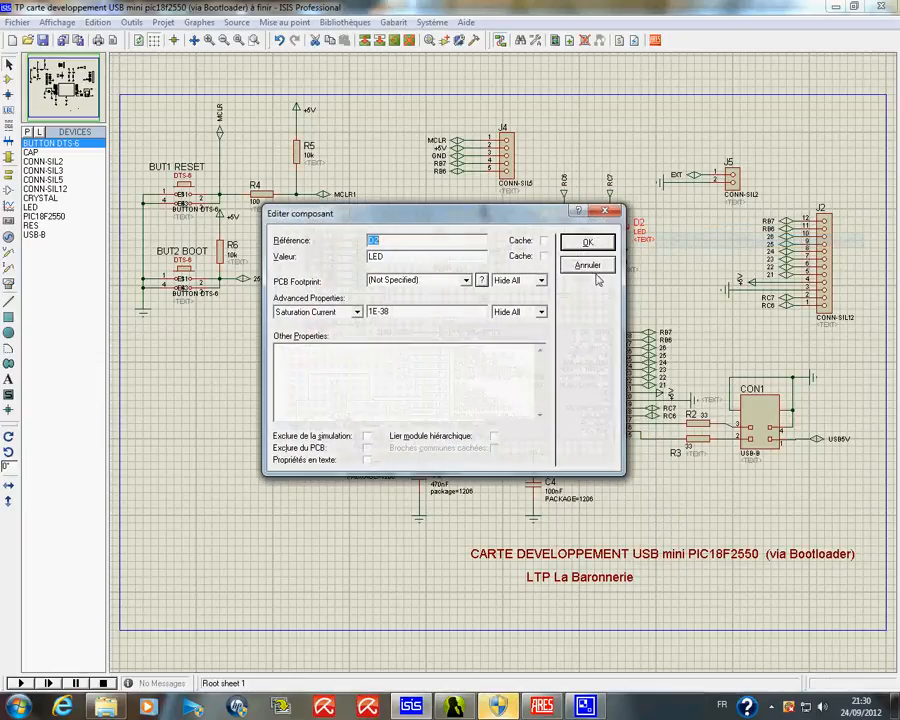
left_click(466, 281)
left_click(466, 283)
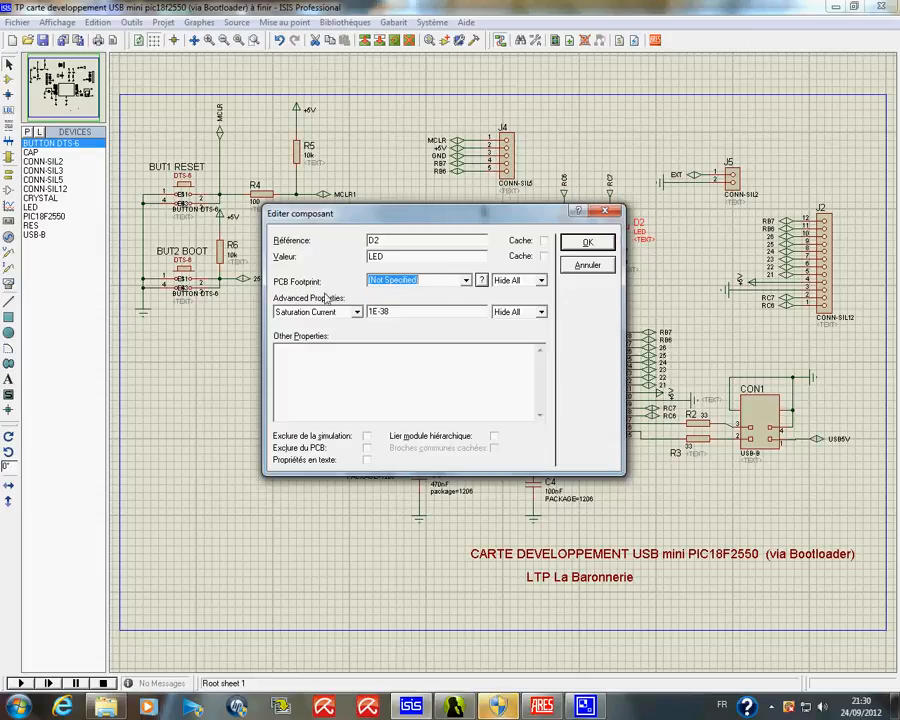
left_click(308, 356)
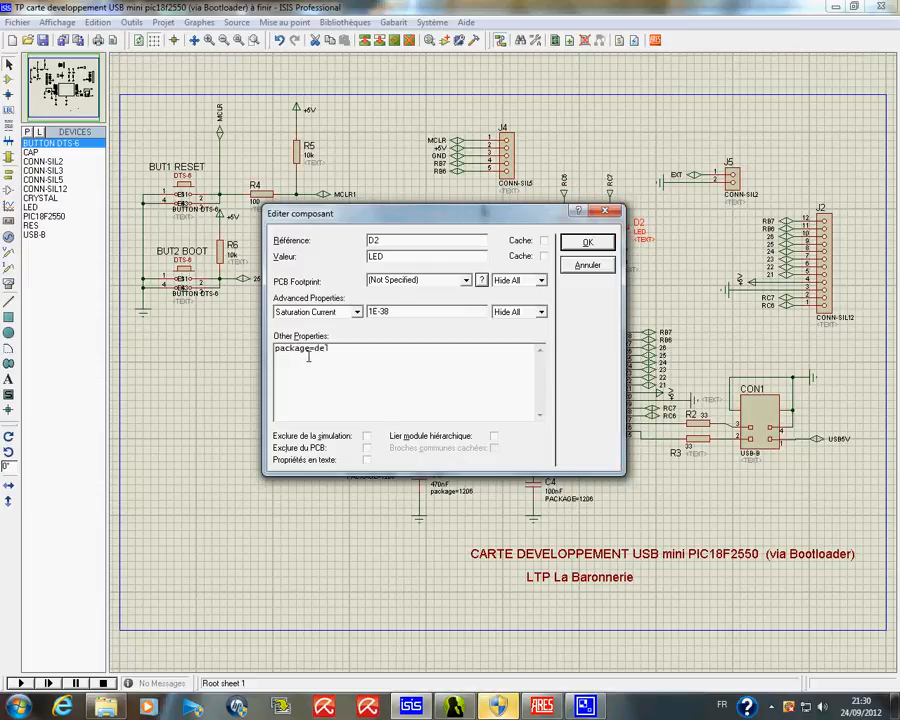
left_click(581, 240)
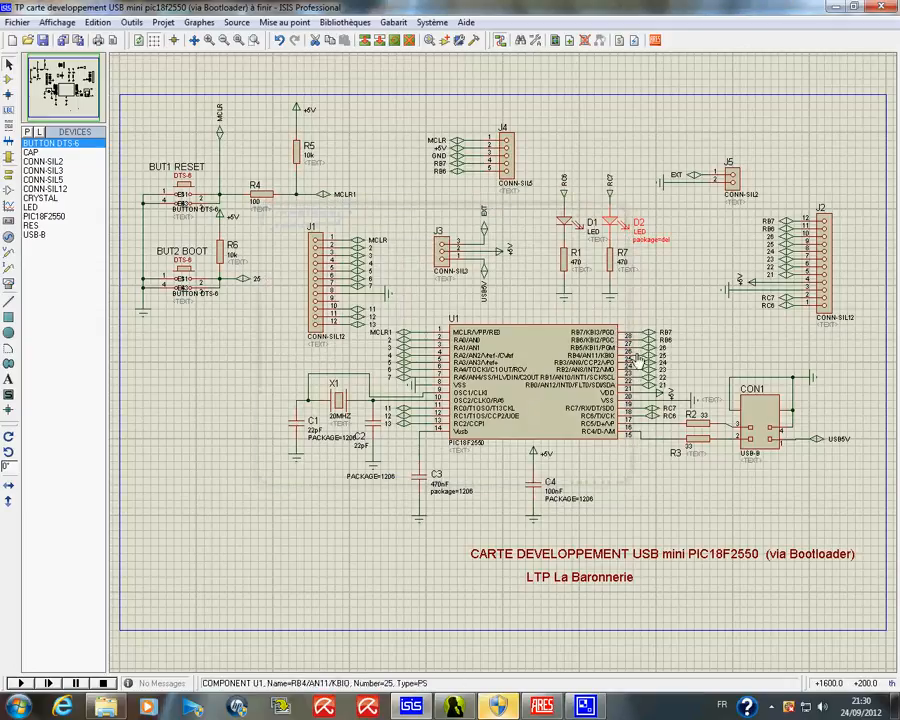
double_click(567, 224)
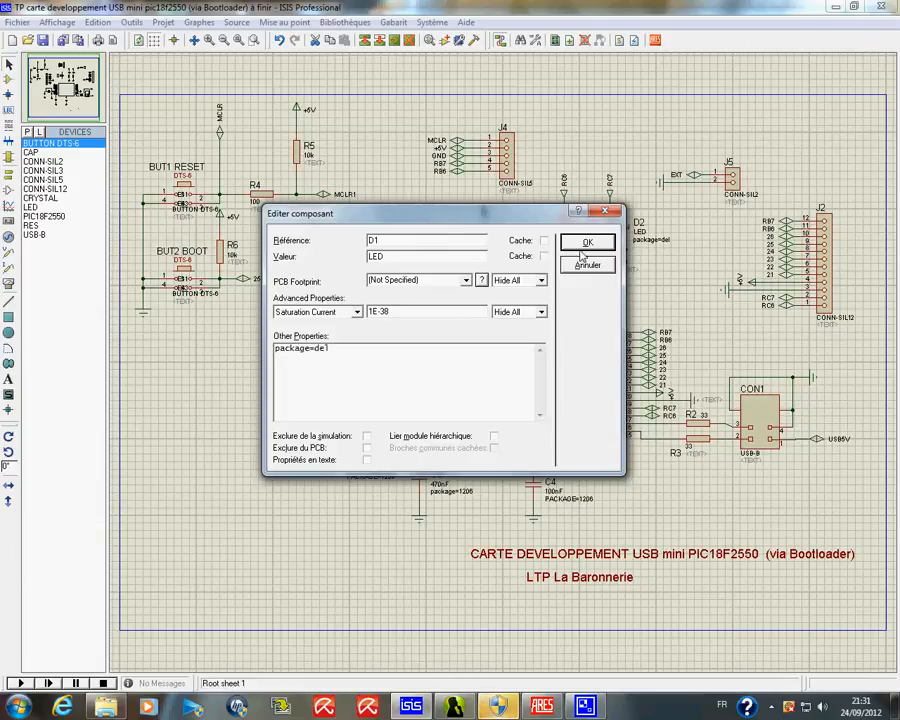
left_click(584, 245)
Save the project in the same folder under its existing file name, overwriting the existing file.
left_click(16, 22)
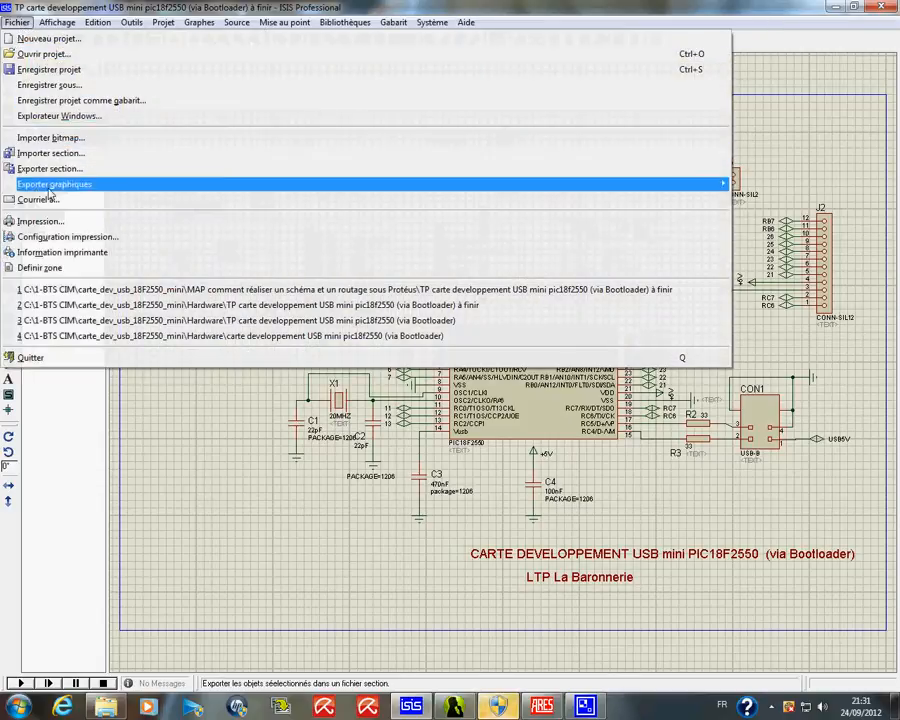
left_click(50, 85)
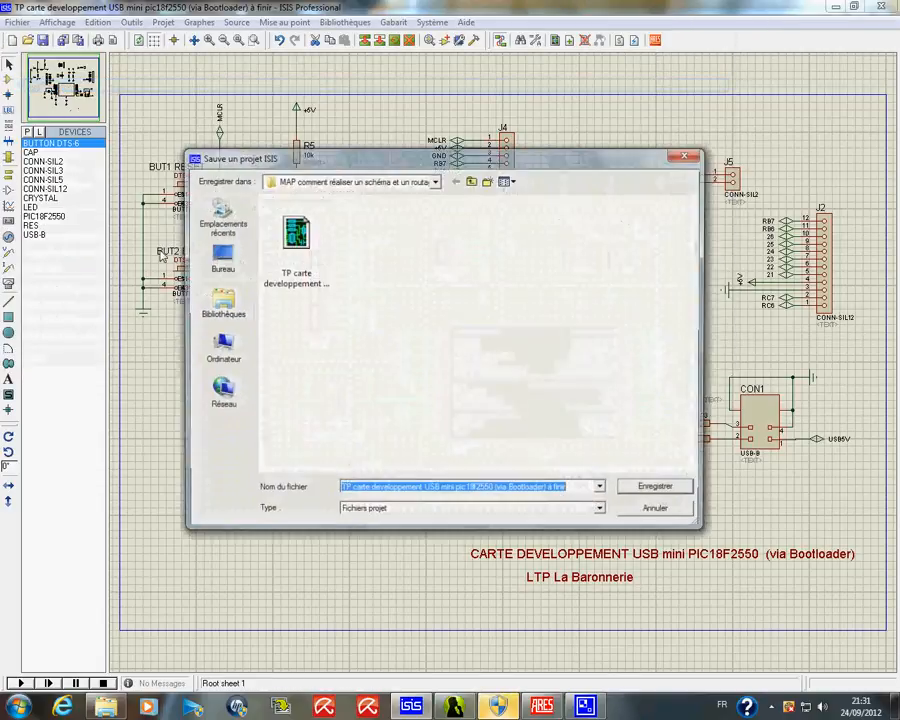
left_click(418, 511)
left_click(418, 533)
left_click(658, 489)
left_click(538, 354)
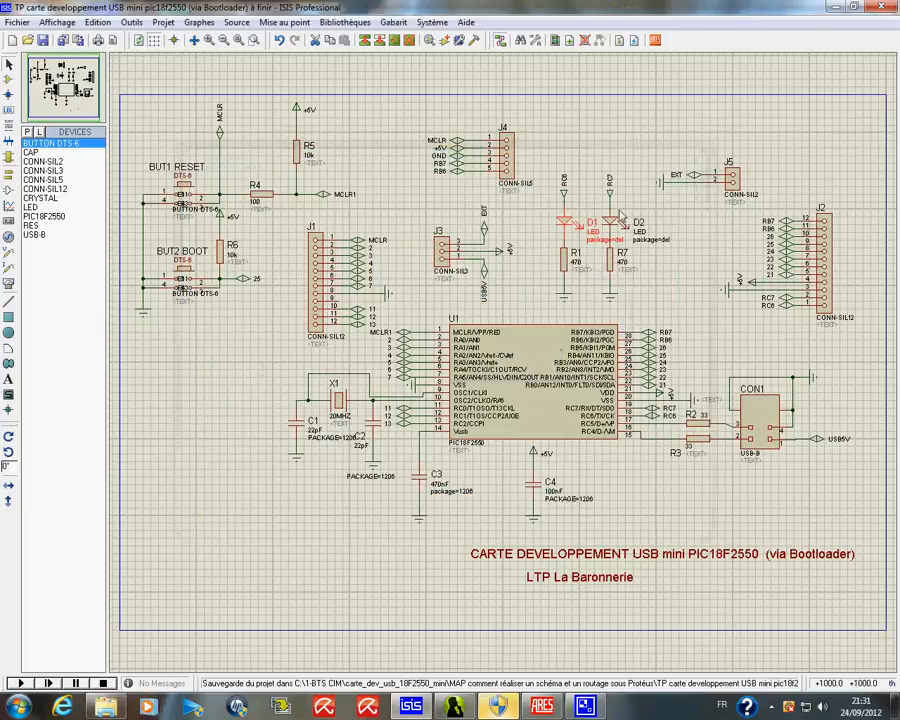
Try to transfer the schematic netlist to ARES, ignoring the package request for LED D1, and return to the ISIS schematic.
left_click(655, 40)
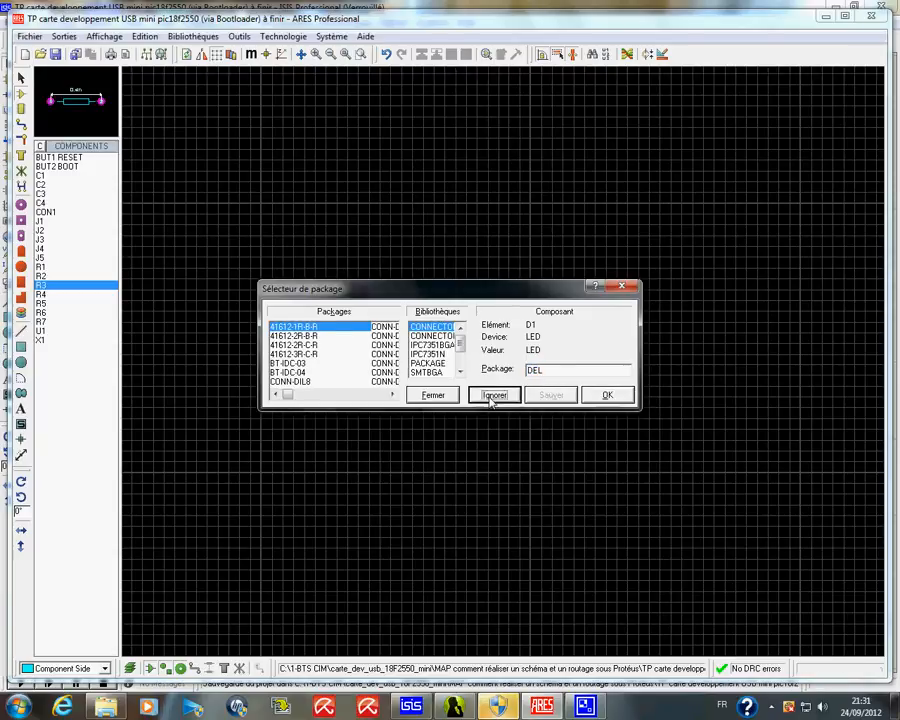
left_click(497, 396)
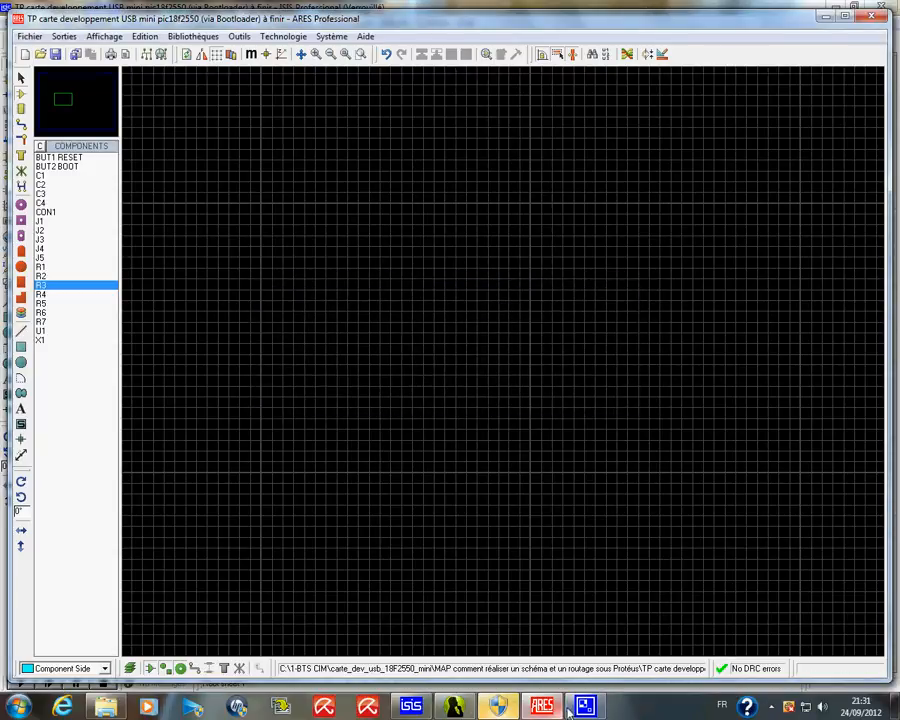
left_click(411, 706)
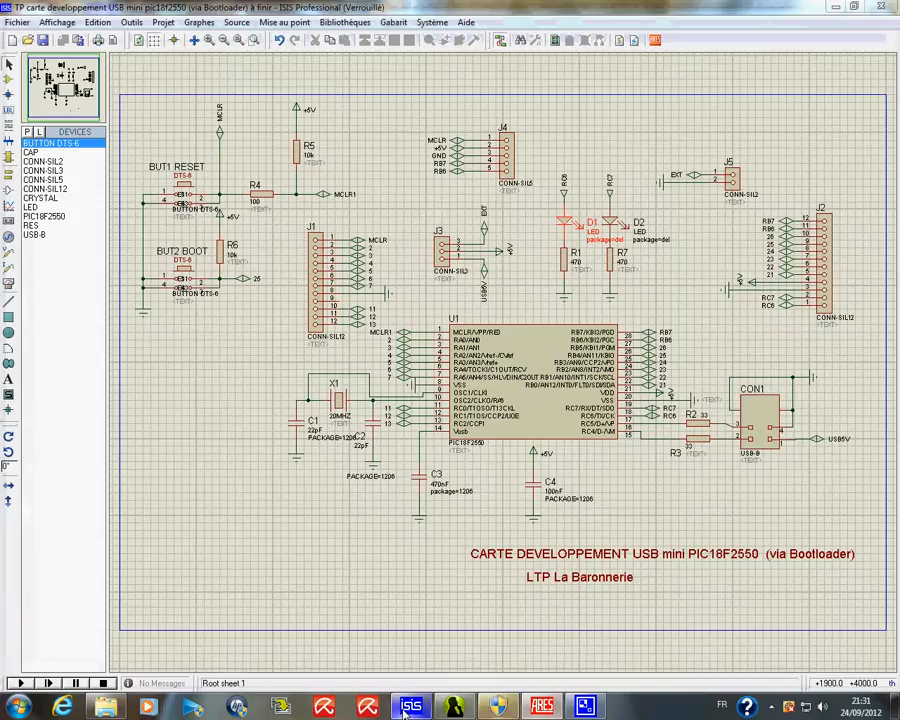
Add package=LED to the other properties of LED D1.
right_click(568, 232)
left_click(630, 239)
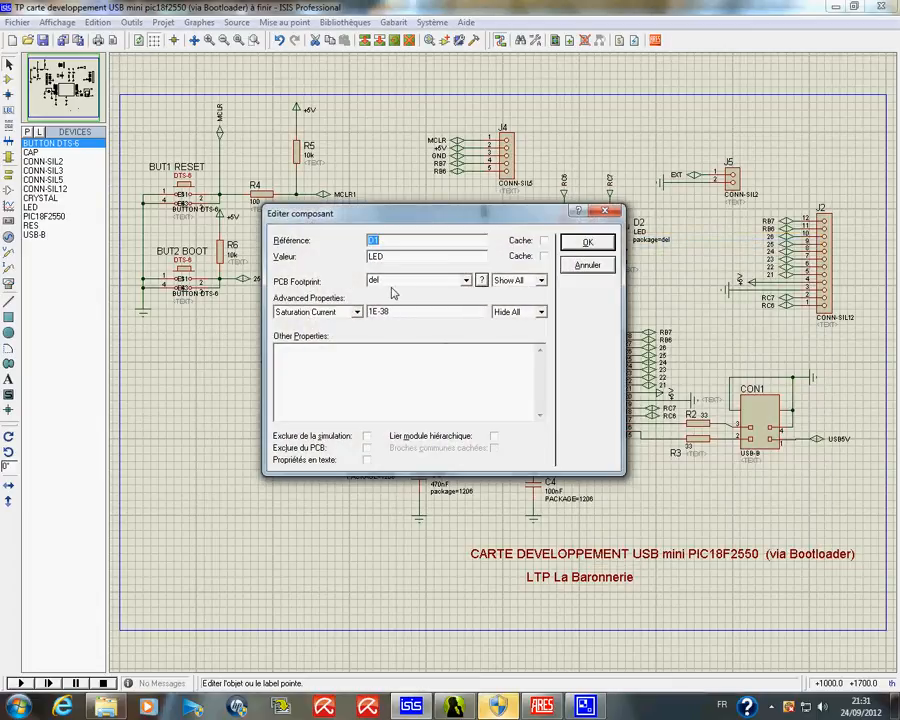
left_click(311, 352)
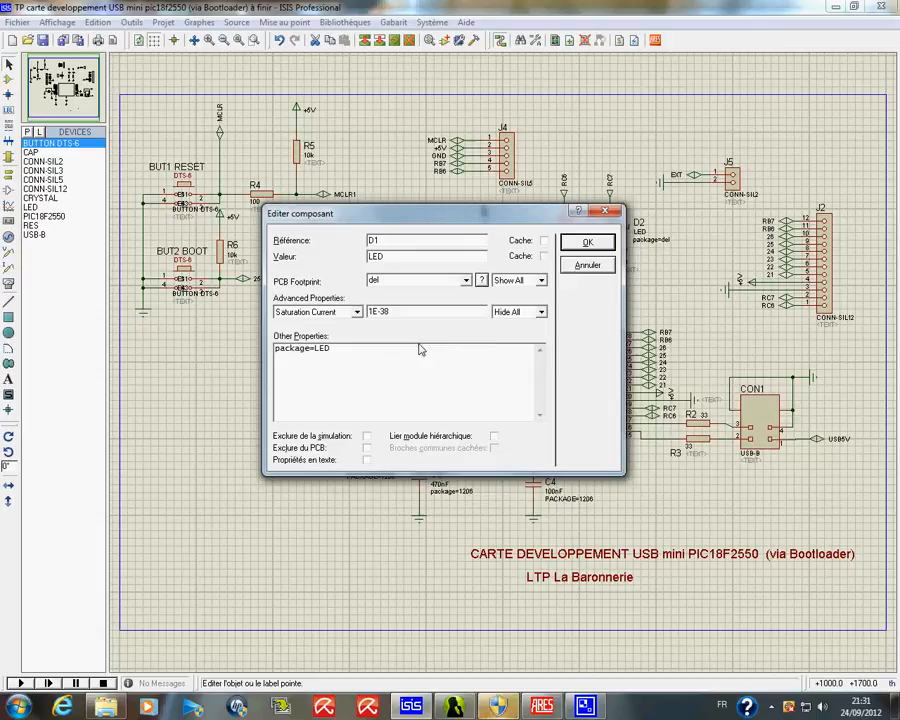
left_click(588, 243)
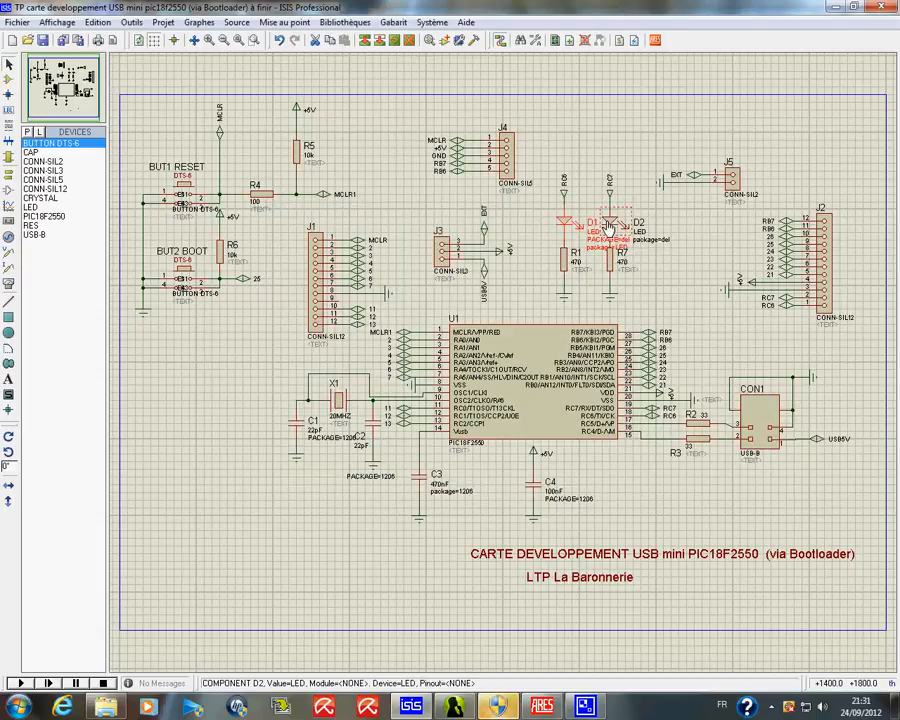
Add package=led to the other properties of LED D2.
right_click(621, 218)
left_click(656, 240)
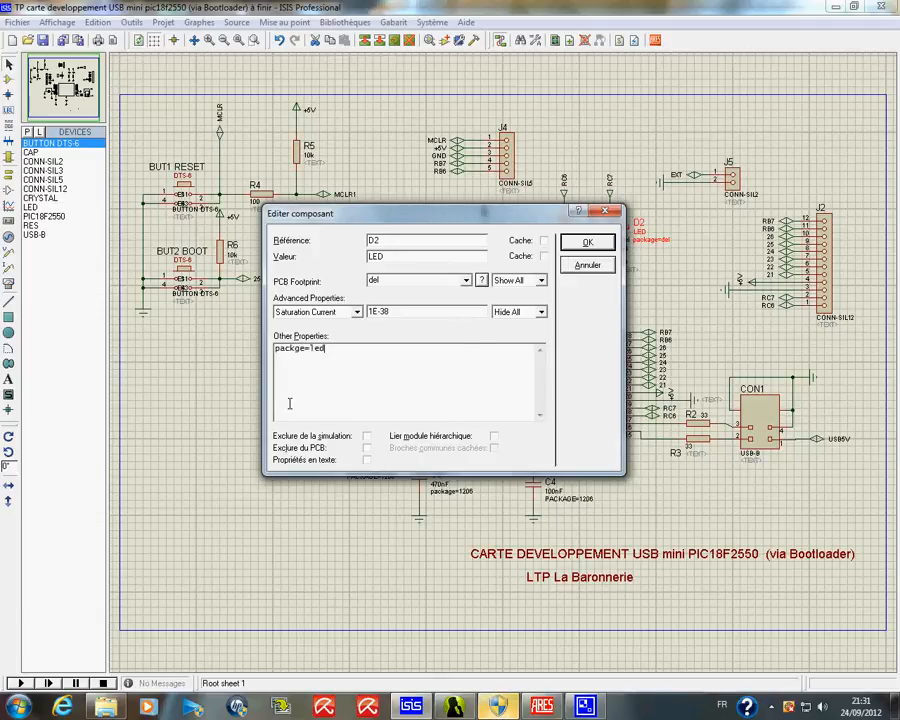
type("a")
left_click(587, 243)
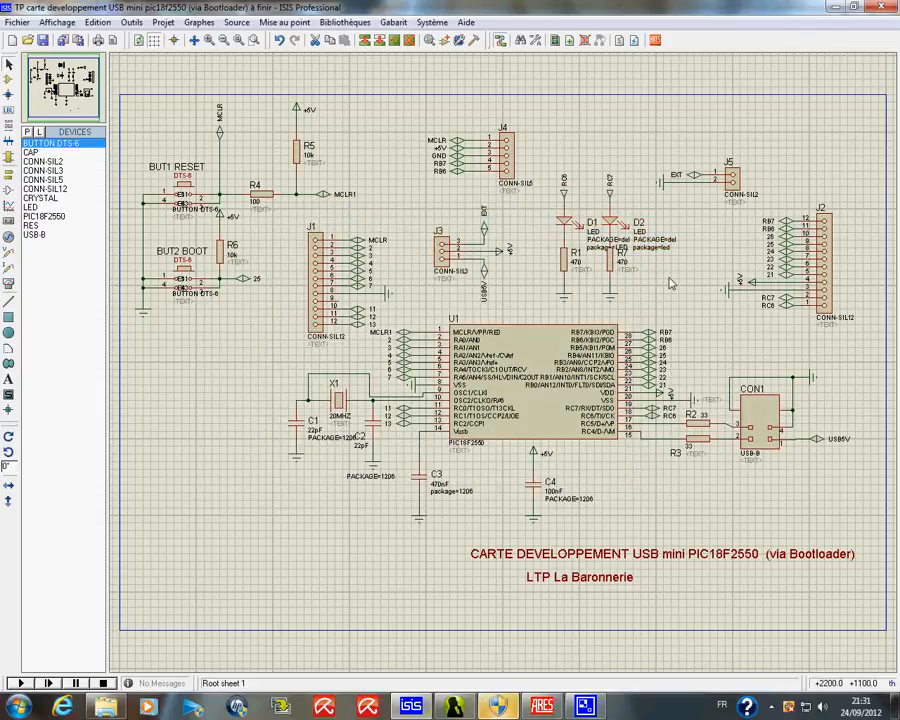
Check the PCB footprint in the properties of LED D1, keeping its settings, and inspect the package labels of both LEDs.
right_click(568, 215)
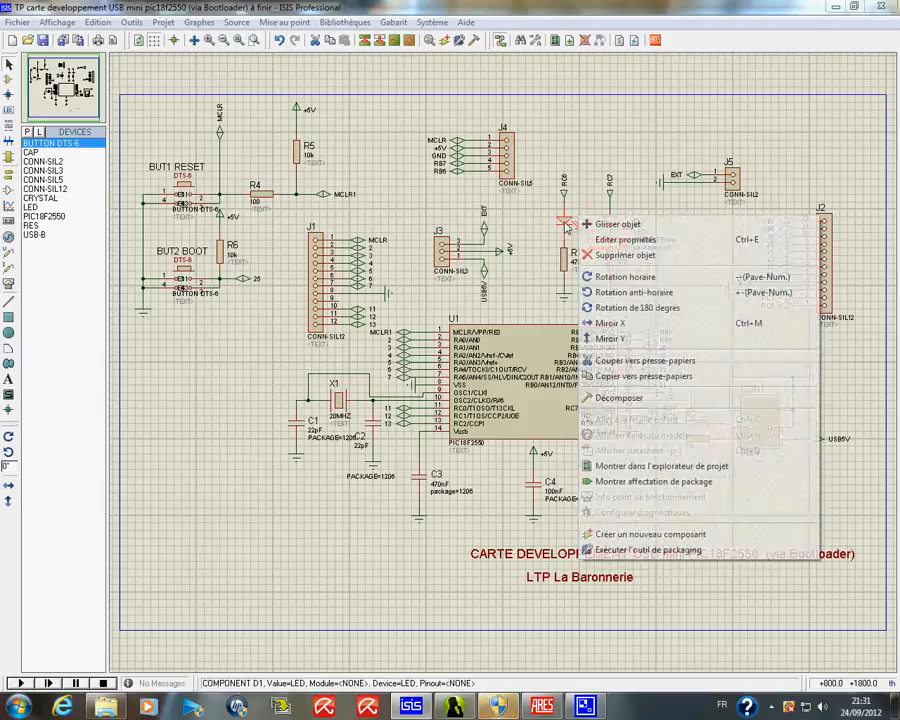
left_click(615, 237)
left_click(466, 281)
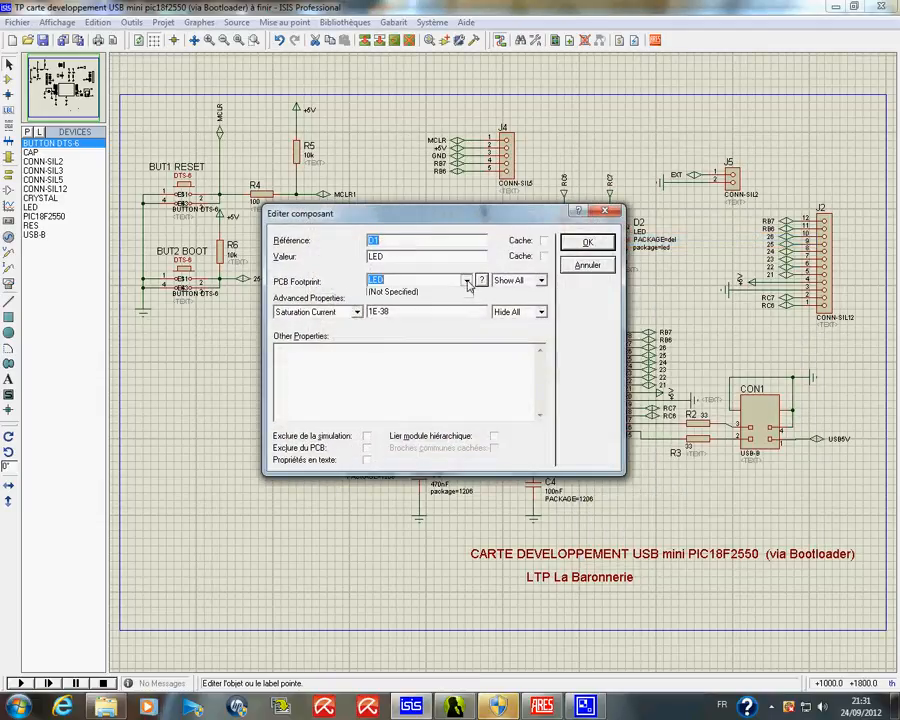
left_click(466, 281)
left_click(587, 242)
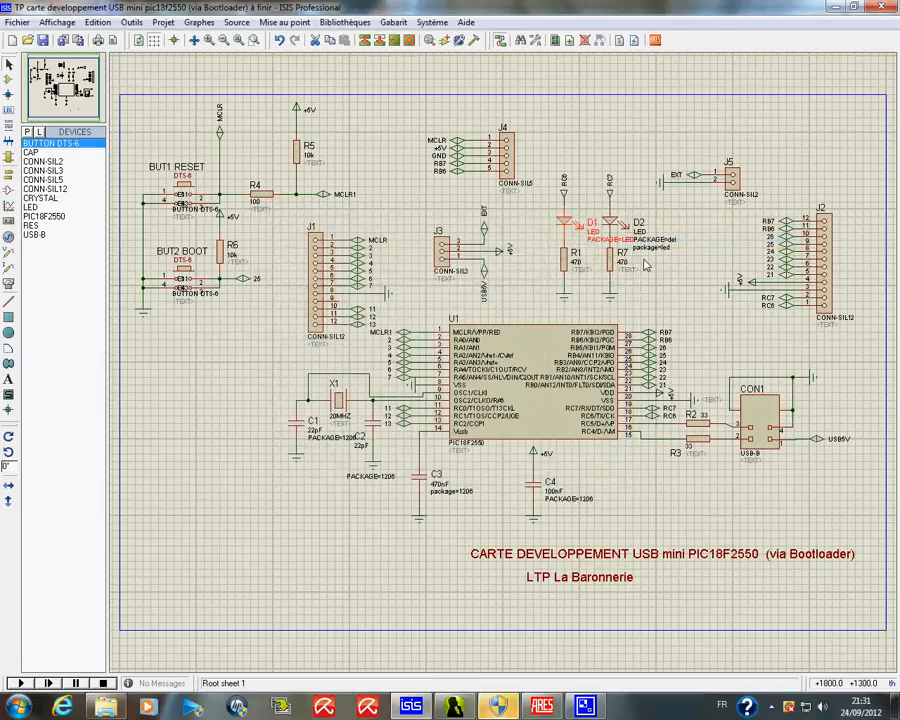
scroll(641, 264, "up", 1)
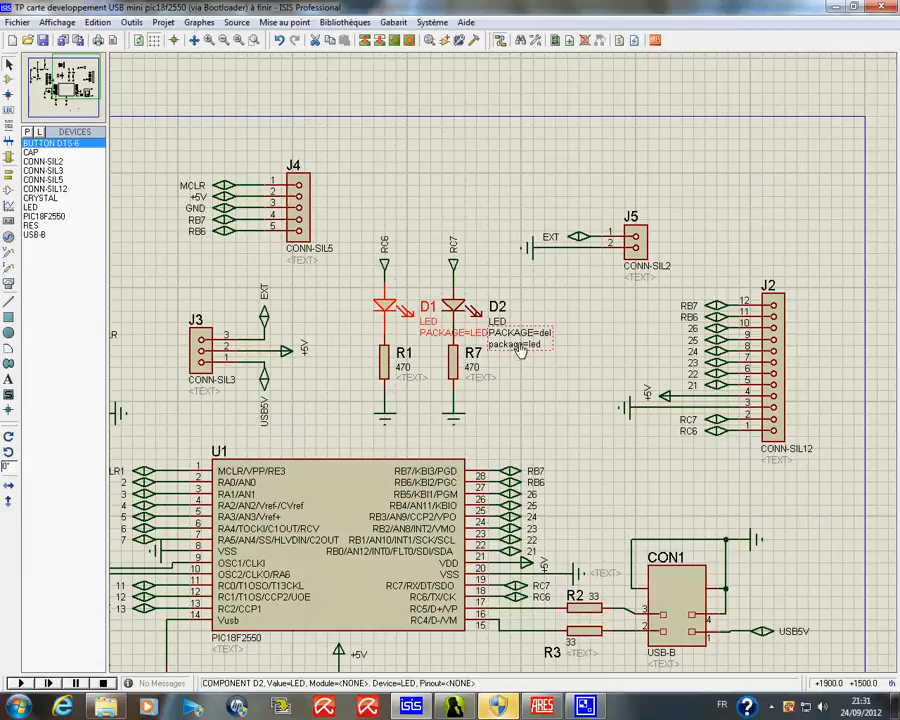
Save the project in ISIS 7.0 format over the existing file, and transfer the schematic netlist to ARES.
left_click(17, 22)
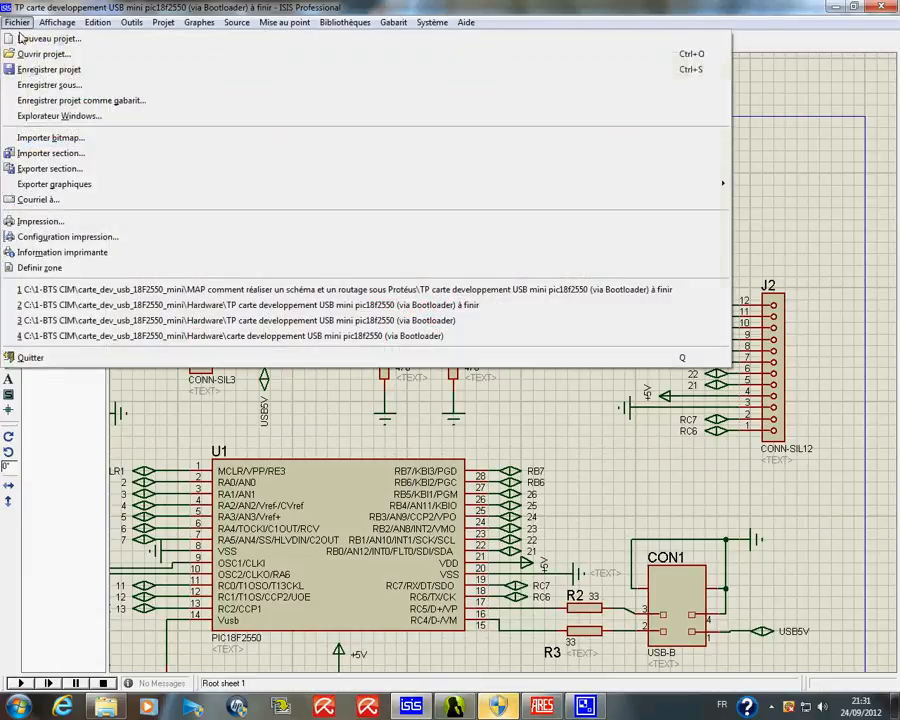
left_click(55, 85)
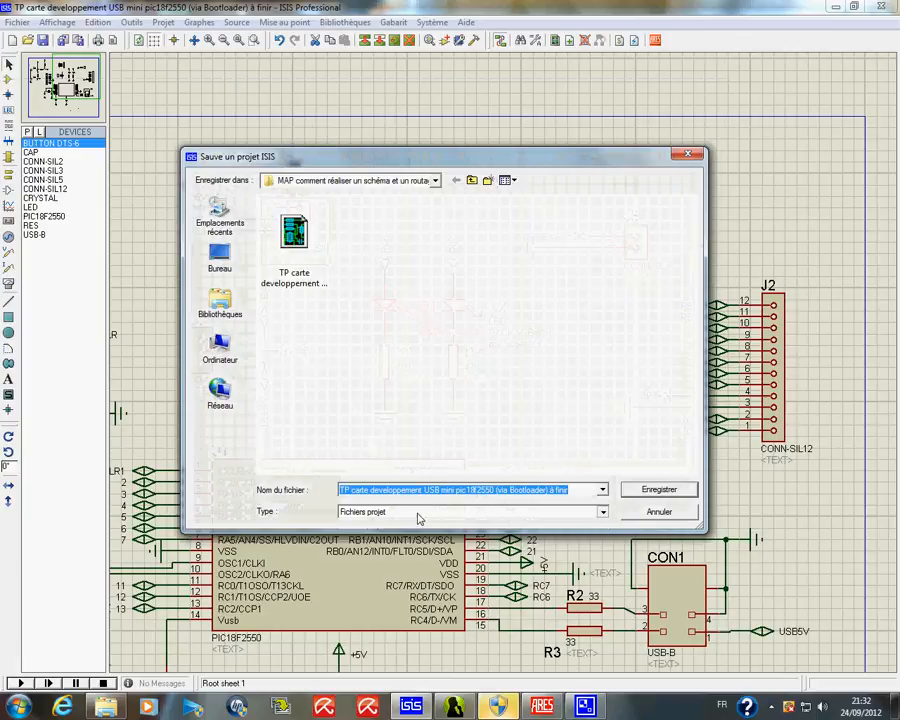
left_click(414, 511)
left_click(418, 530)
left_click(652, 487)
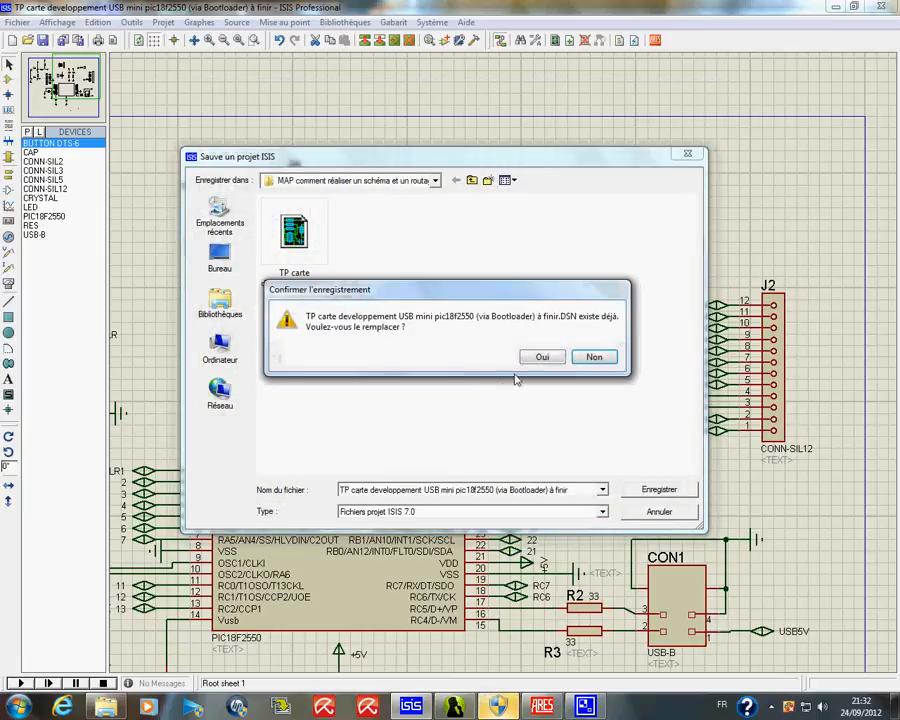
left_click(540, 354)
left_click(655, 40)
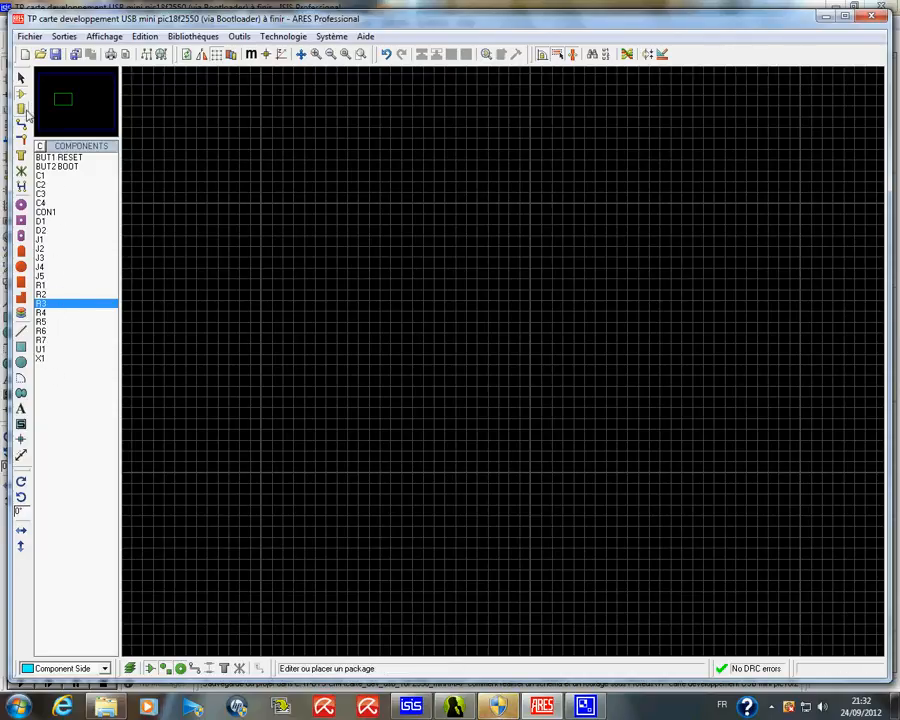
Preview the footprints in the package list, from XTAL18, USB-B MOLEX, RES40 and LED up to 1206.
left_click(21, 108)
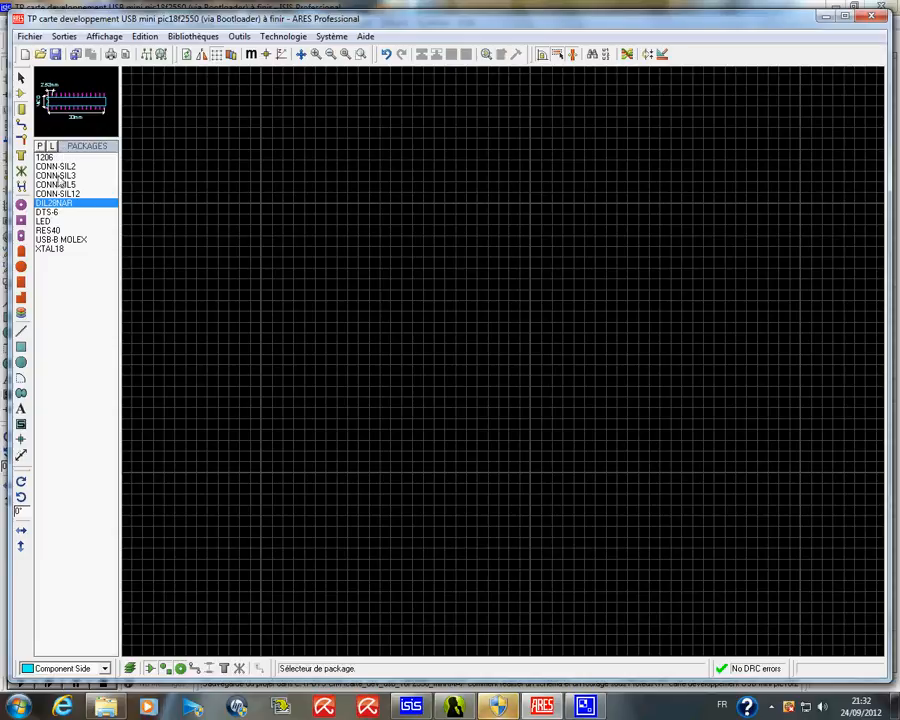
left_click(54, 248)
left_click(56, 239)
left_click(55, 230)
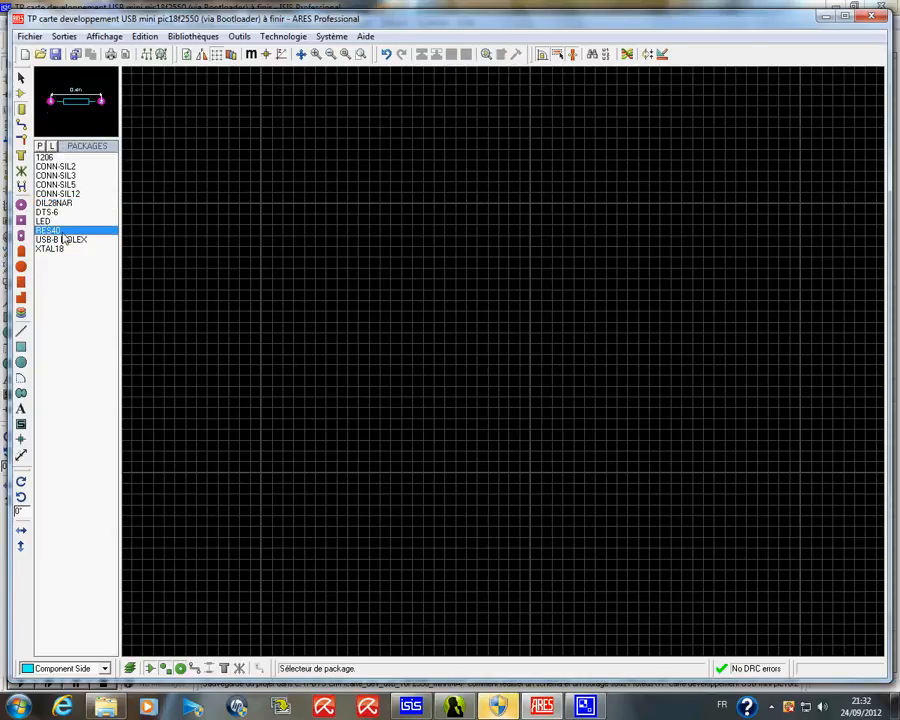
left_click(44, 221)
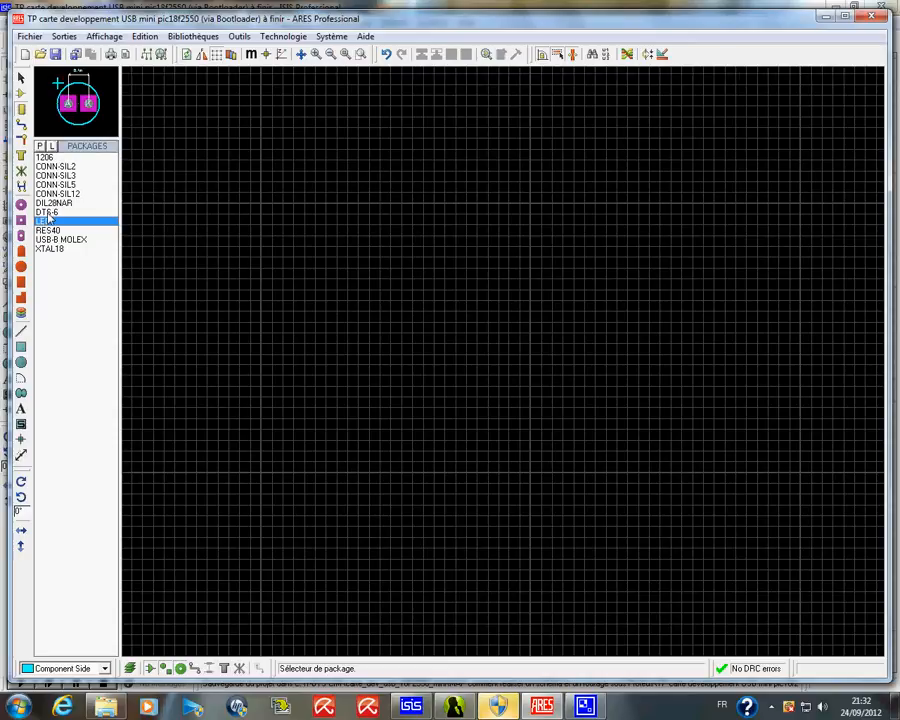
left_click(46, 212)
left_click(50, 203)
left_click(52, 193)
left_click(56, 176)
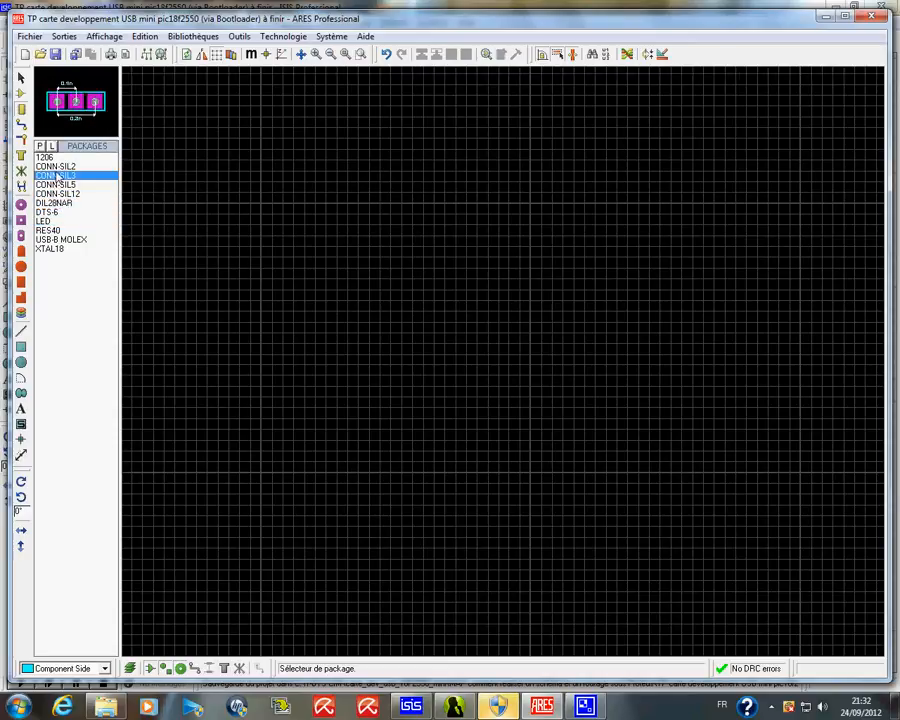
left_click(44, 157)
Go through the list of components to place, from BUT1 RESET to X1, previewing the footprint of each.
left_click(21, 92)
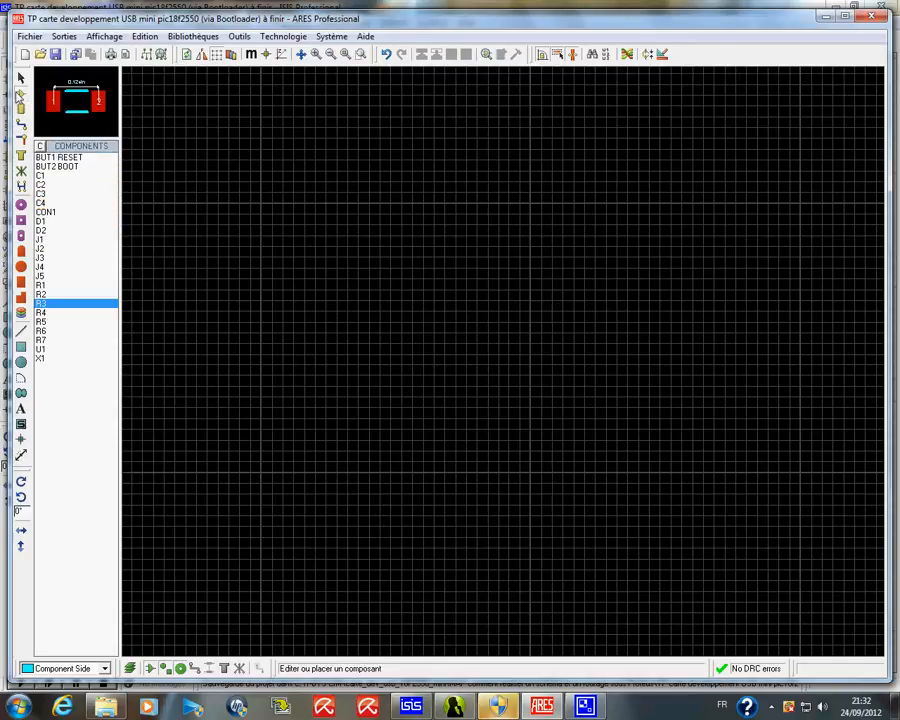
left_click(58, 157)
left_click(60, 166)
left_click(48, 175)
left_click(42, 184)
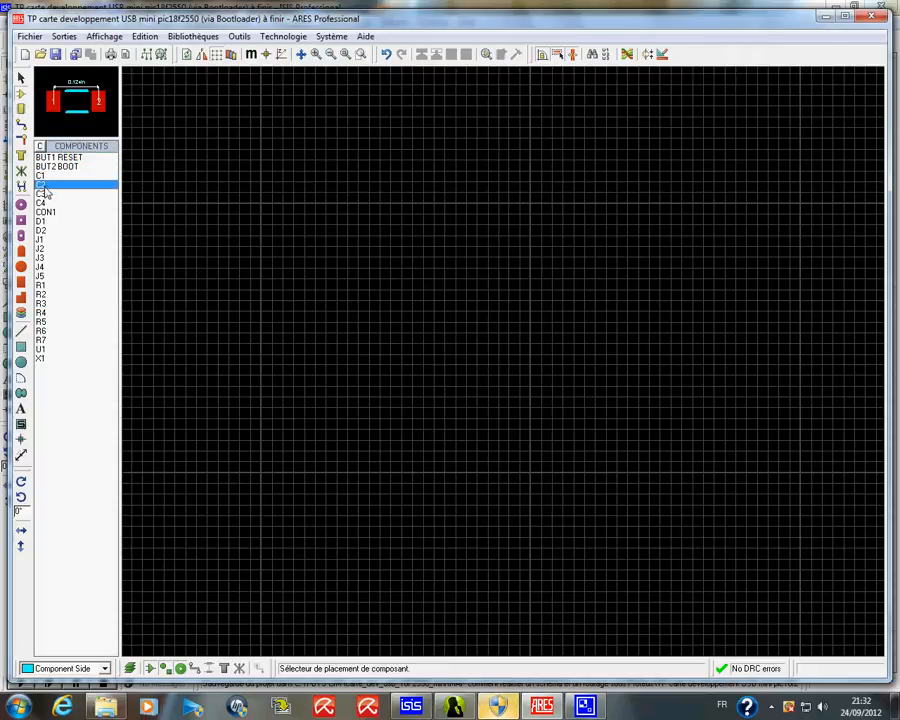
left_click(47, 193)
left_click(48, 212)
left_click(50, 221)
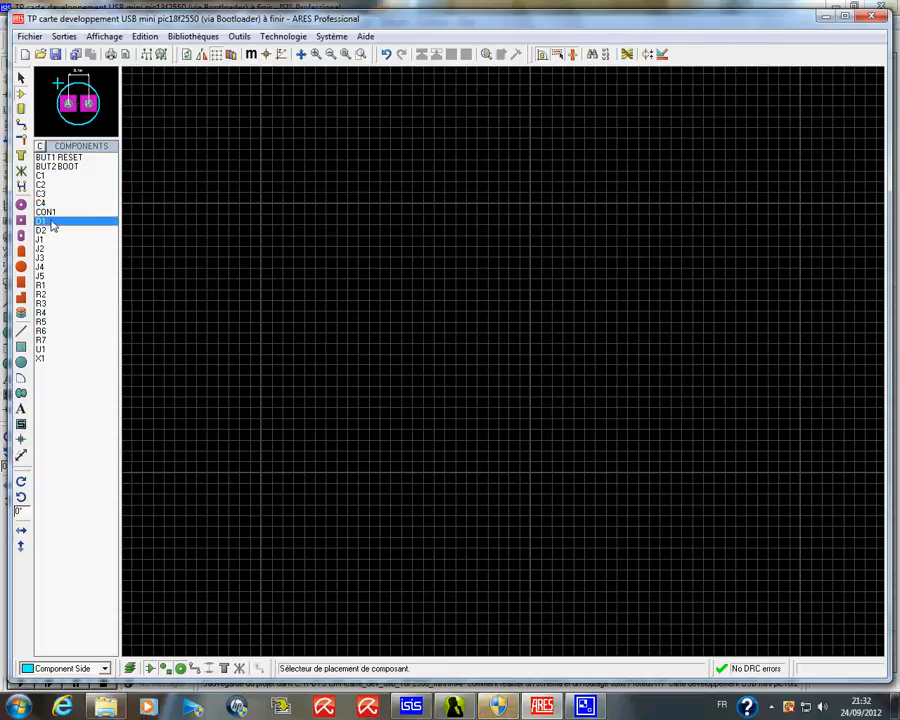
left_click(50, 230)
left_click(49, 240)
left_click(49, 249)
left_click(50, 258)
left_click(50, 267)
left_click(50, 276)
left_click(54, 285)
left_click(55, 294)
left_click(55, 303)
left_click(58, 312)
left_click(61, 322)
left_click(60, 331)
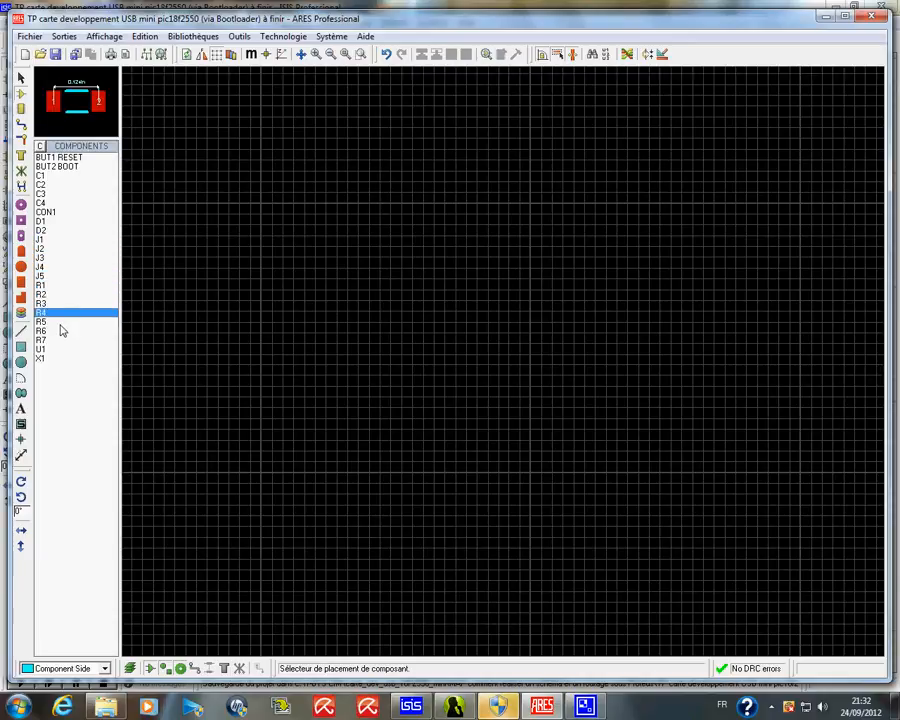
left_click(59, 340)
left_click(58, 349)
left_click(57, 358)
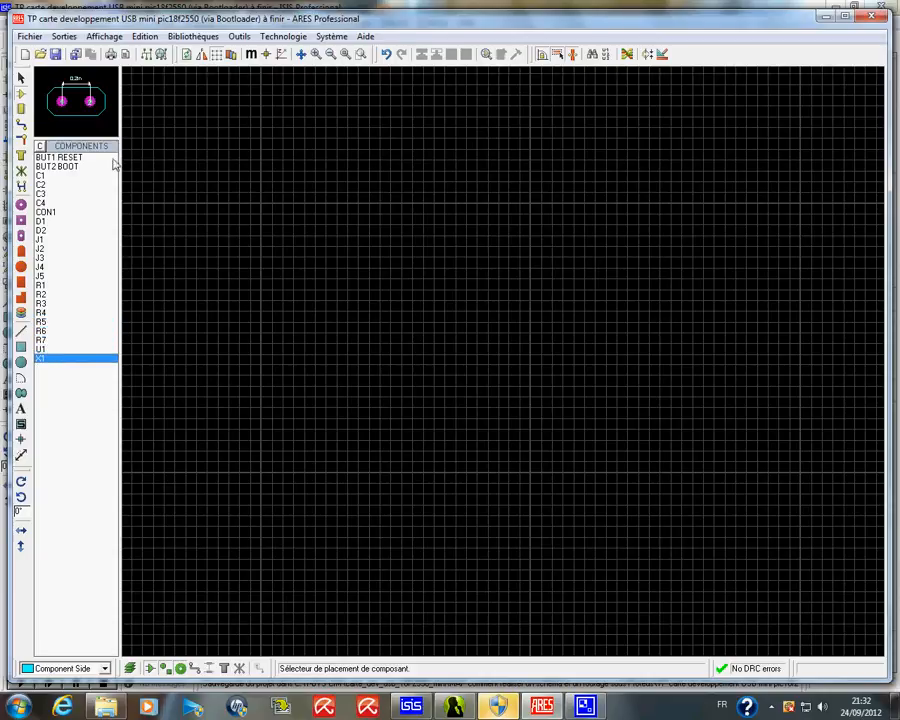
Open the recent layout "TP carte developpement USB mini pic18f2550 (via Bootloader)" from the Hardware folder, saving the current layout first.
left_click(30, 36)
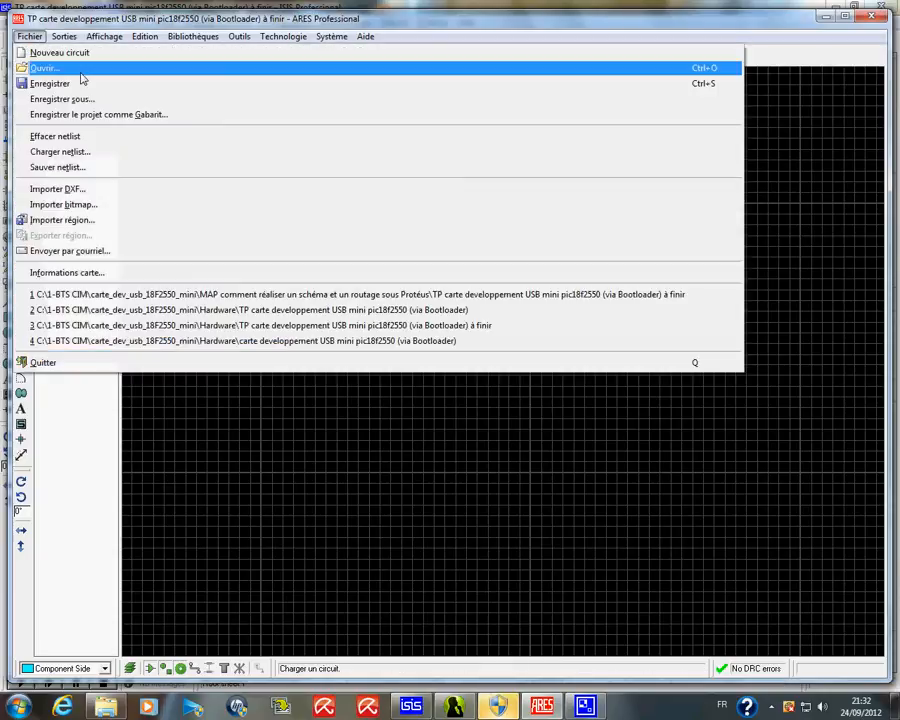
left_click(316, 311)
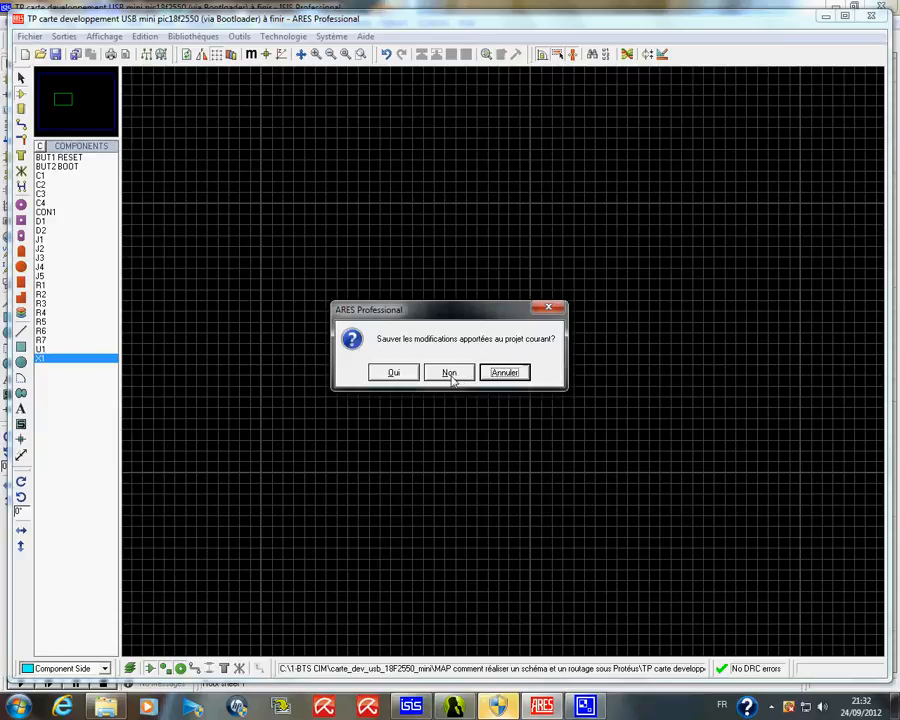
left_click(398, 373)
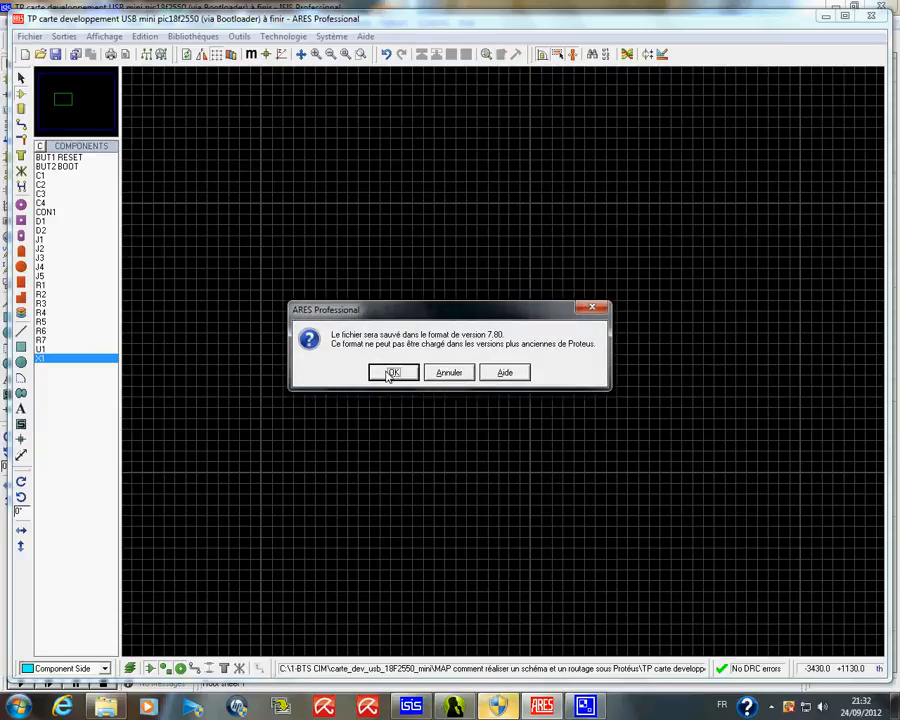
left_click(388, 376)
left_click(450, 385)
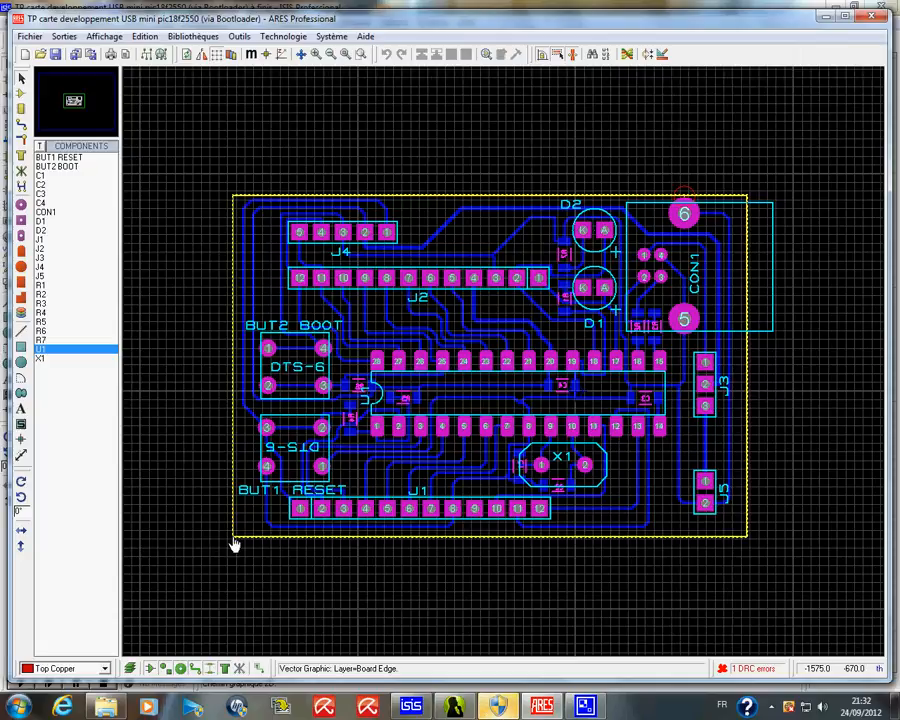
Switch the layout coordinates to millimetres and set the origin at the lower-left corner of the board edge.
key("m")
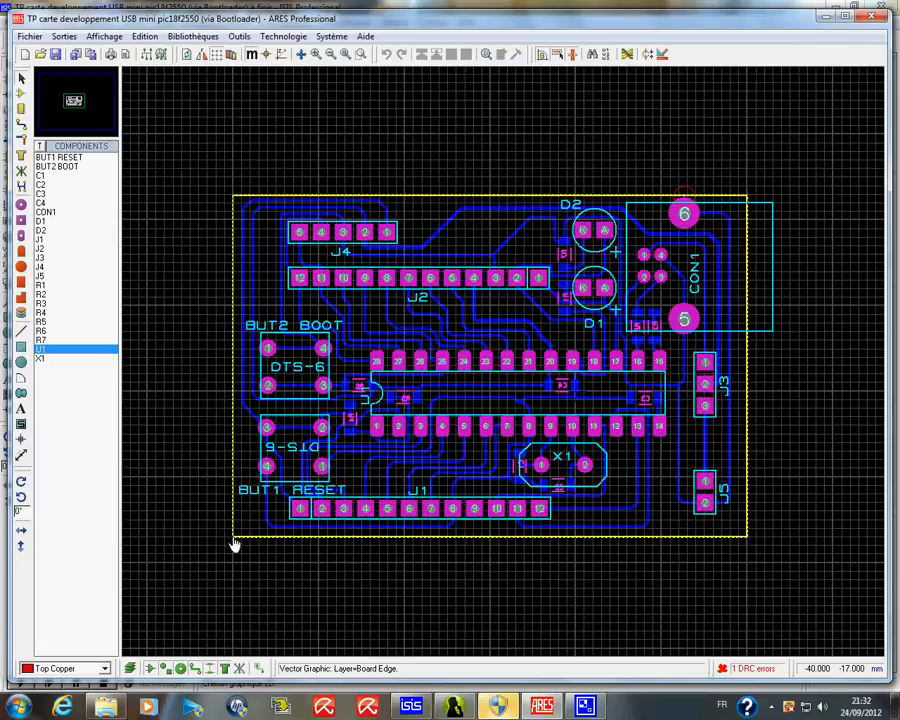
key("o")
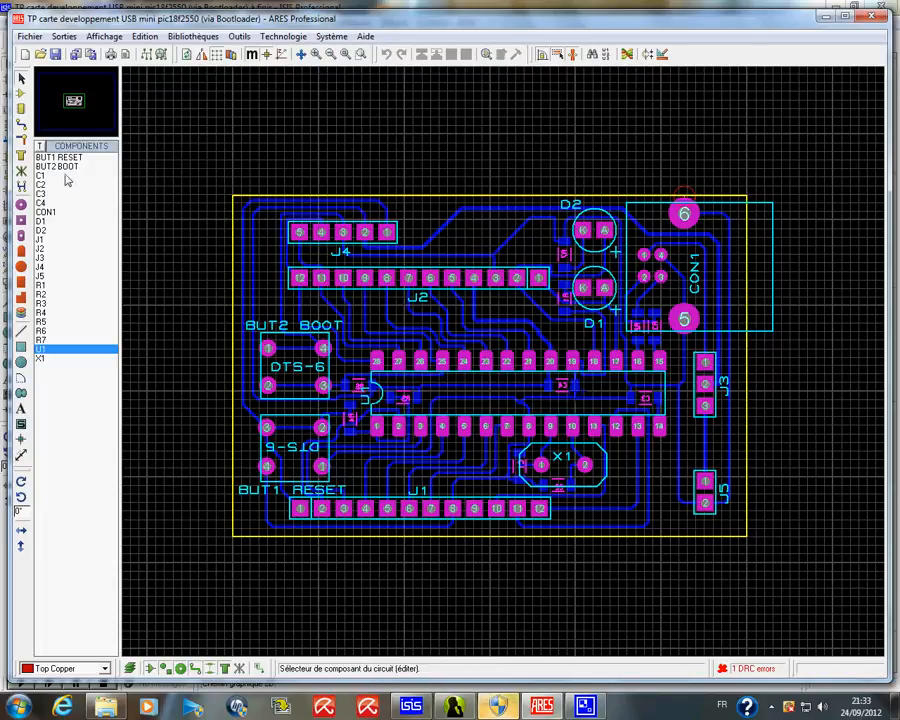
Make Bottom Copper the current layer, and return to the ISIS schematic.
left_click(105, 672)
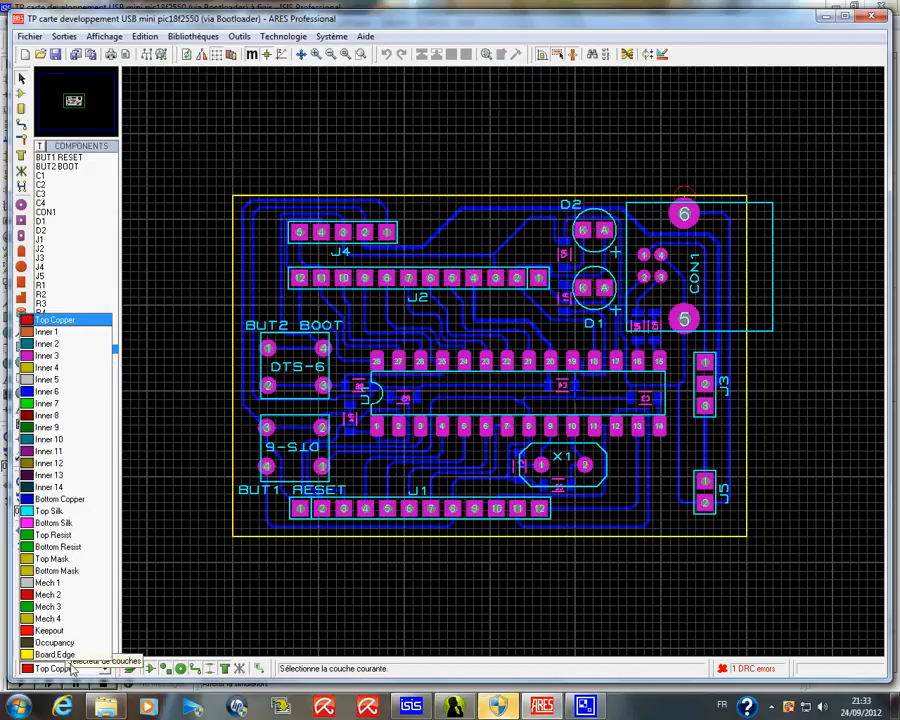
left_click(65, 321)
left_click(72, 668)
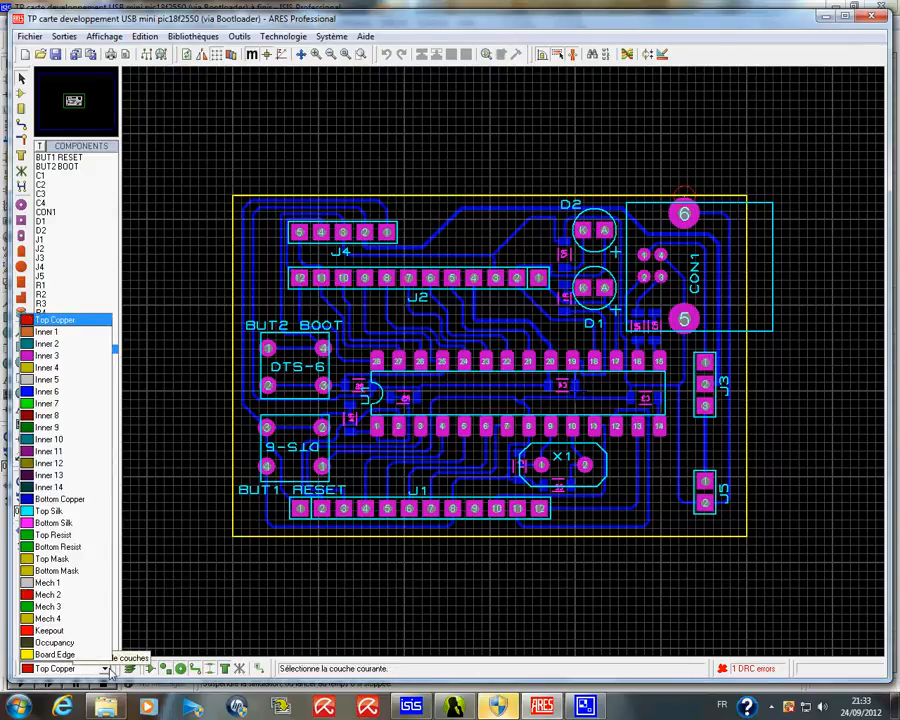
left_click(82, 502)
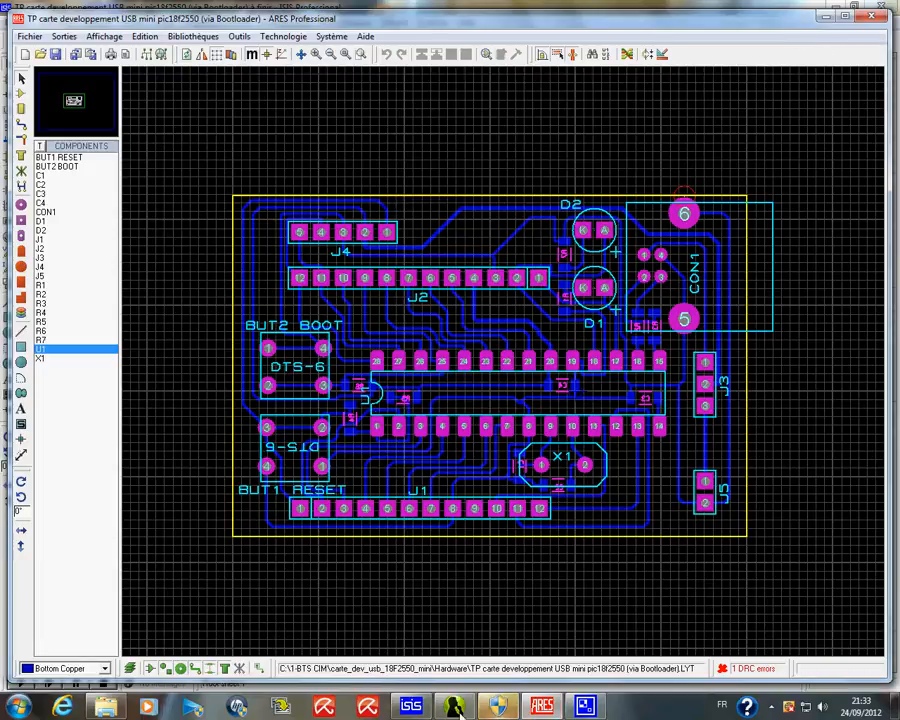
left_click(828, 15)
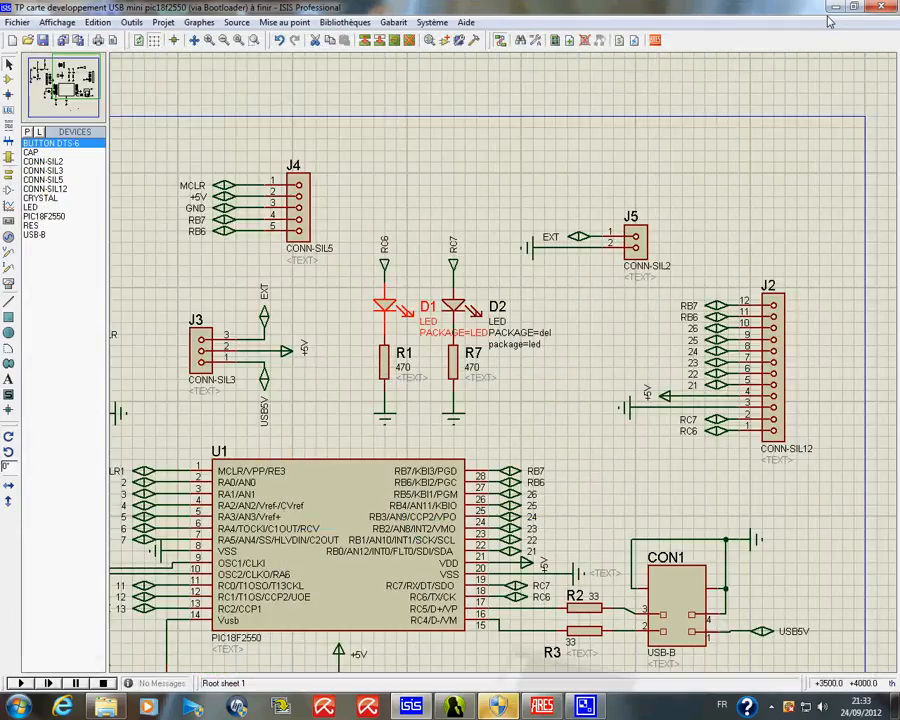
Switch to a new Google Chrome window and open Google Translate.
left_click(836, 8)
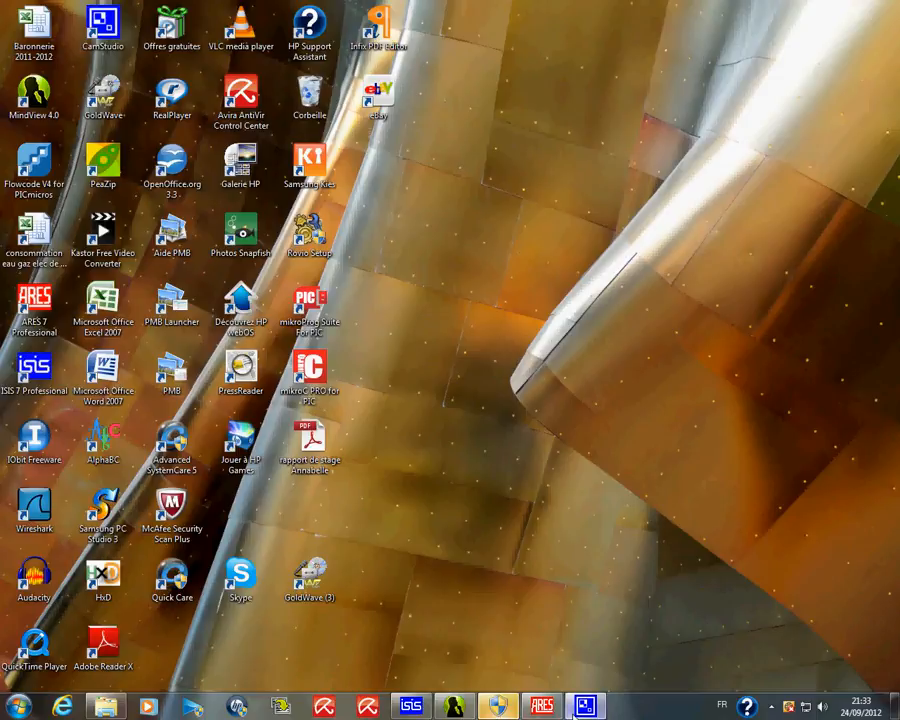
left_click(16, 707)
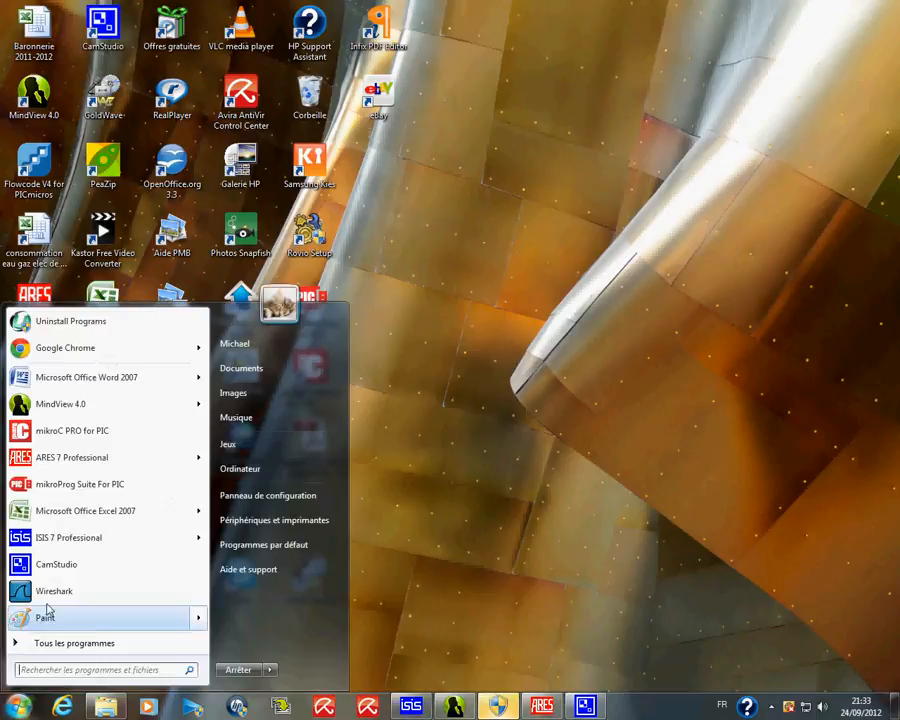
mouse_move(207, 349)
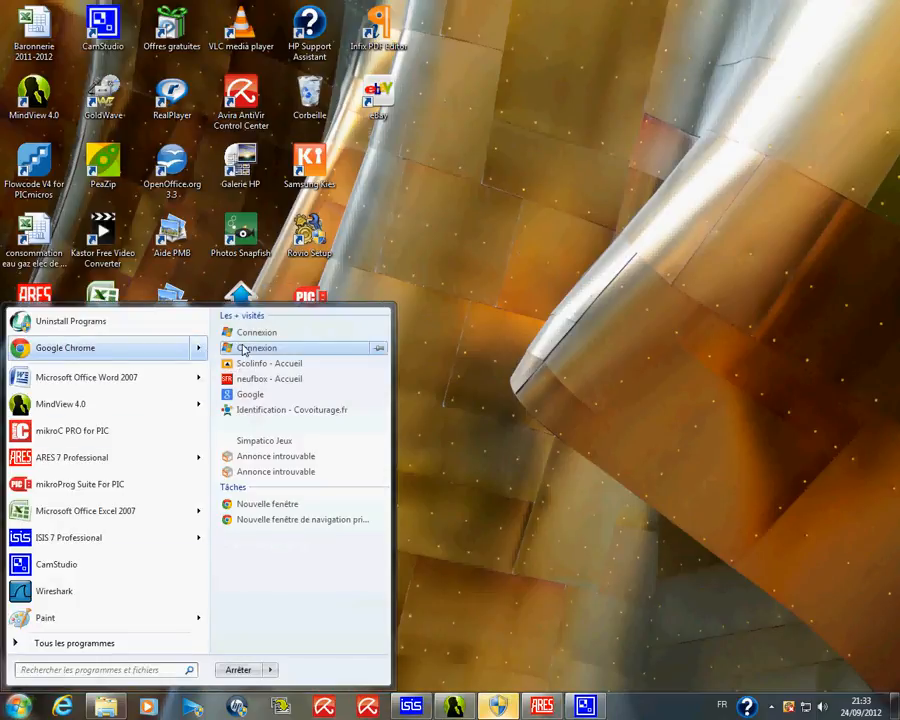
left_click(245, 504)
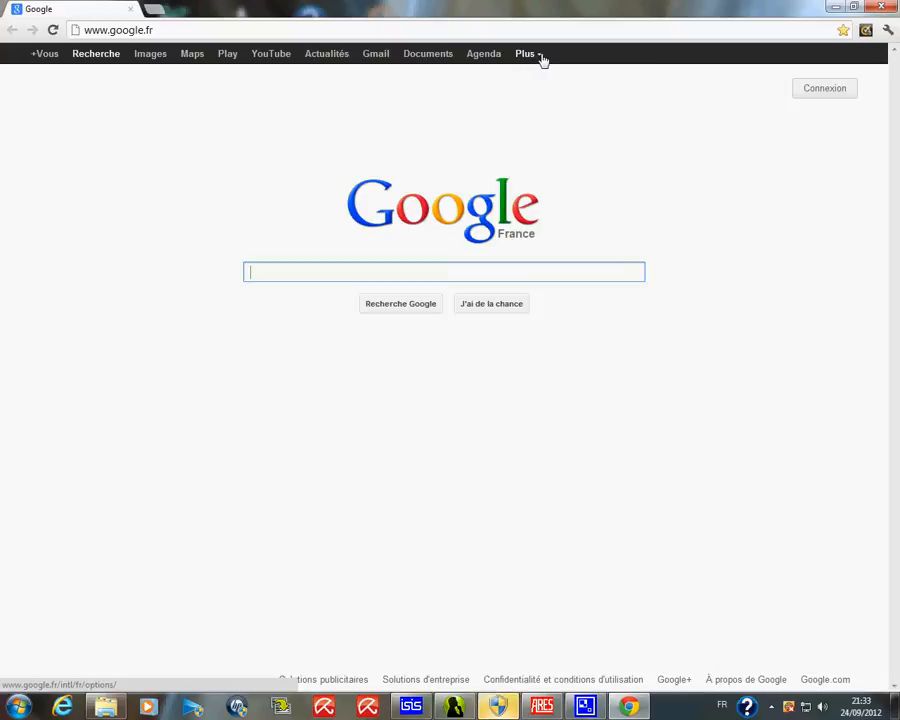
left_click(539, 55)
left_click(547, 81)
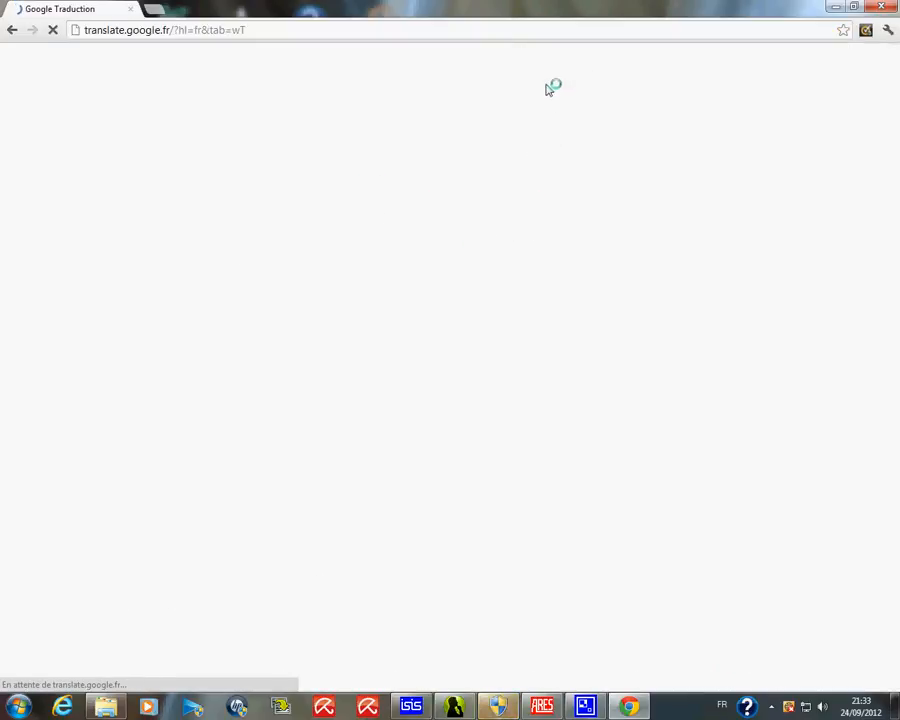
Translate the layer names "top copper" and "bottom copper" from English to French, highlighting each term.
type("top copper")
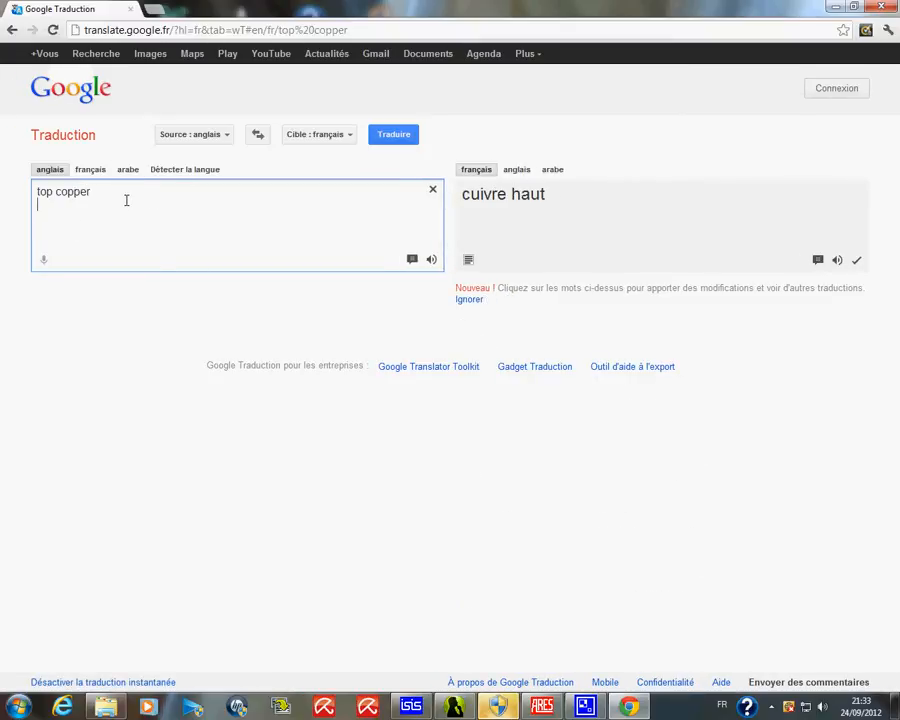
type("tom copper")
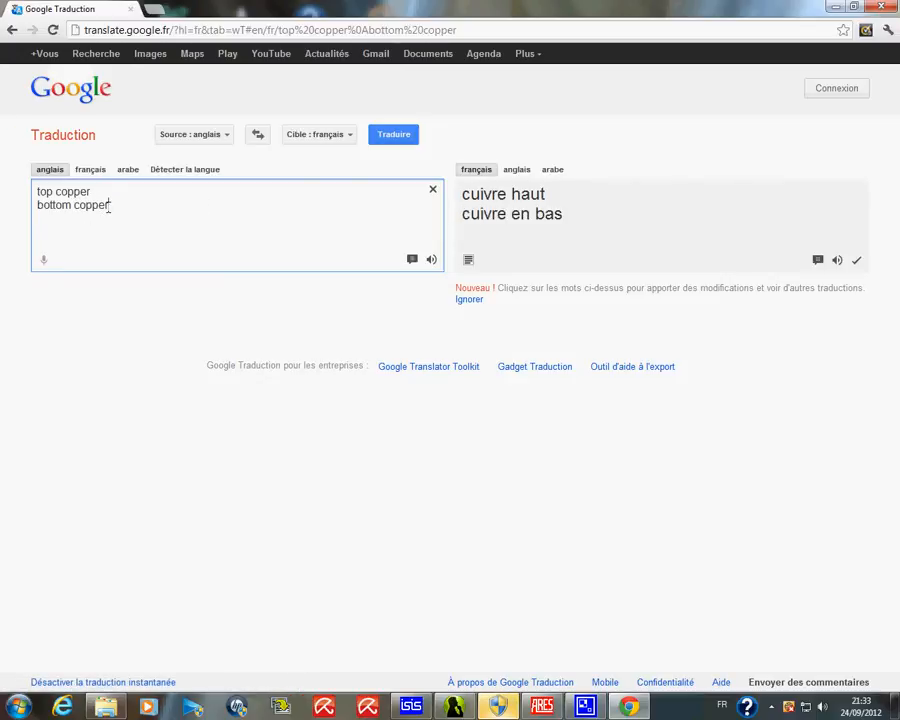
left_click_drag(90, 191, 36, 191)
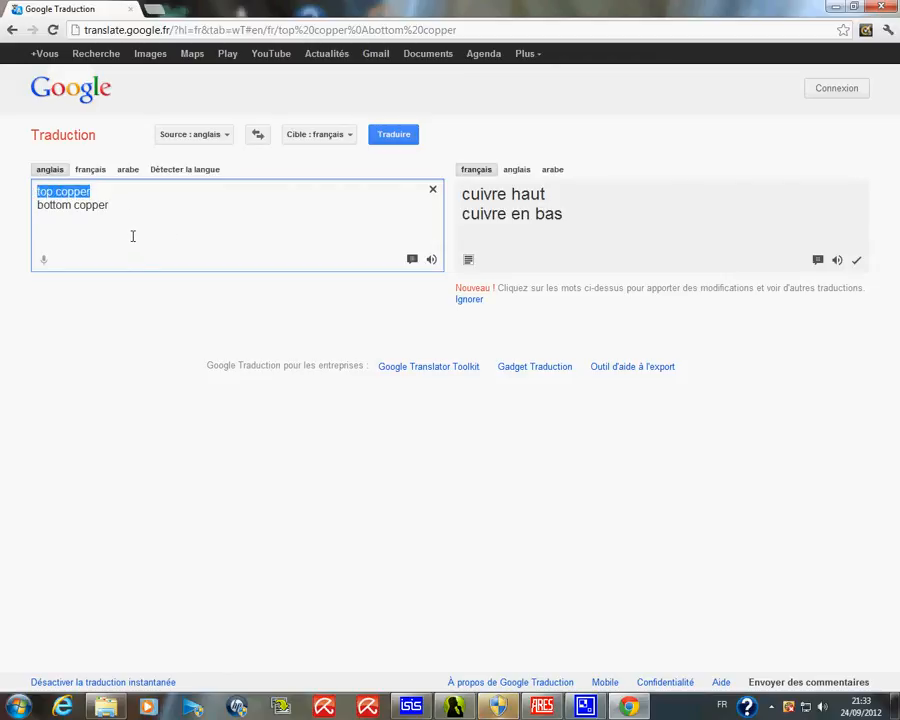
left_click_drag(110, 205, 35, 214)
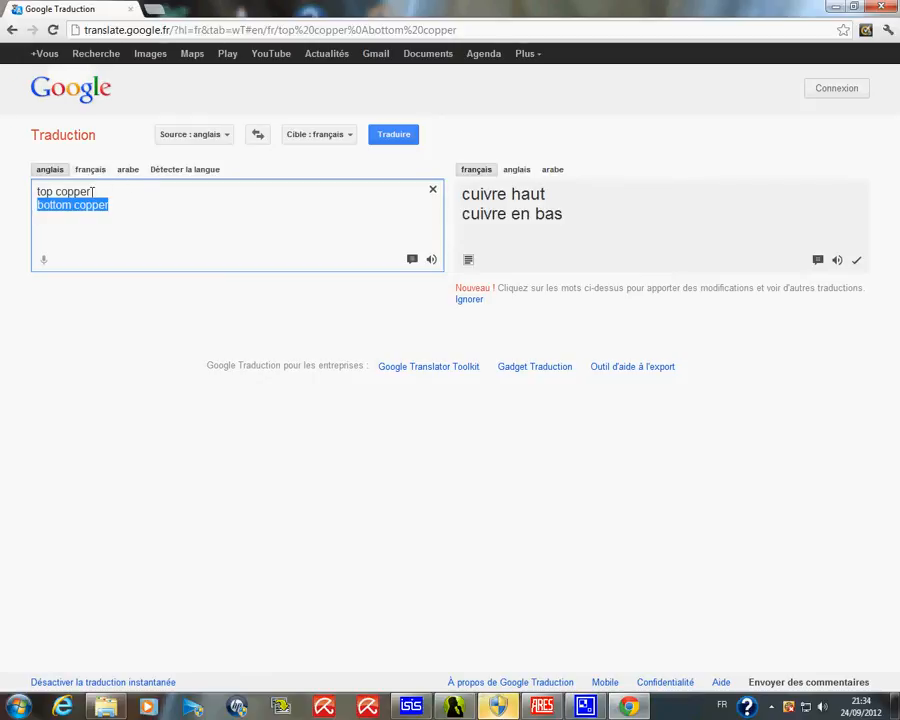
left_click_drag(92, 191, 38, 191)
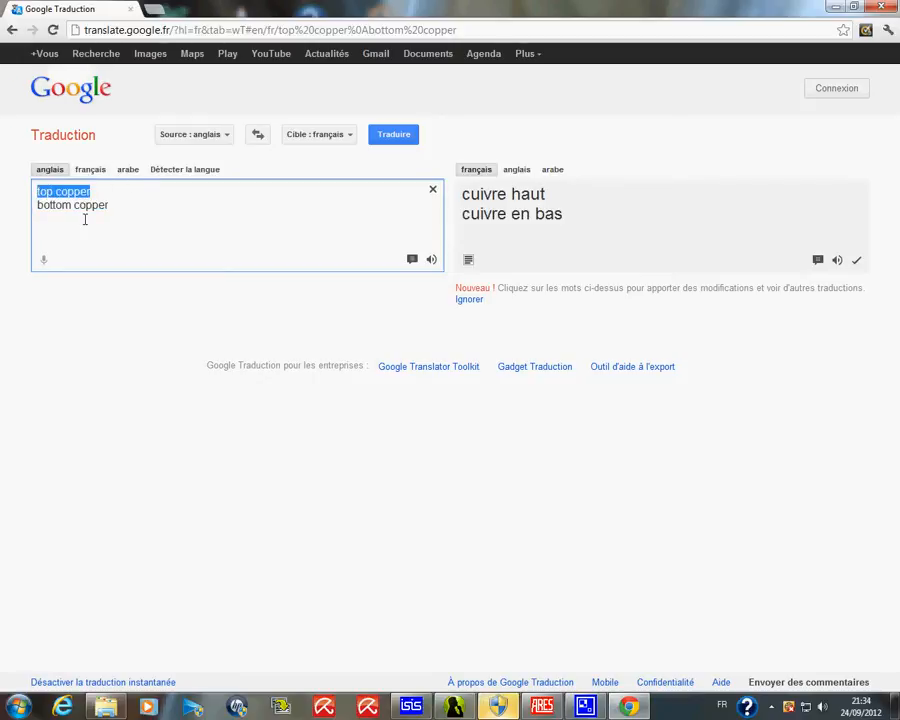
mouse_move(112, 207)
left_mouse_down()
mouse_move(36, 209)
mouse_move(152, 222)
mouse_move(114, 210)
left_mouse_up()
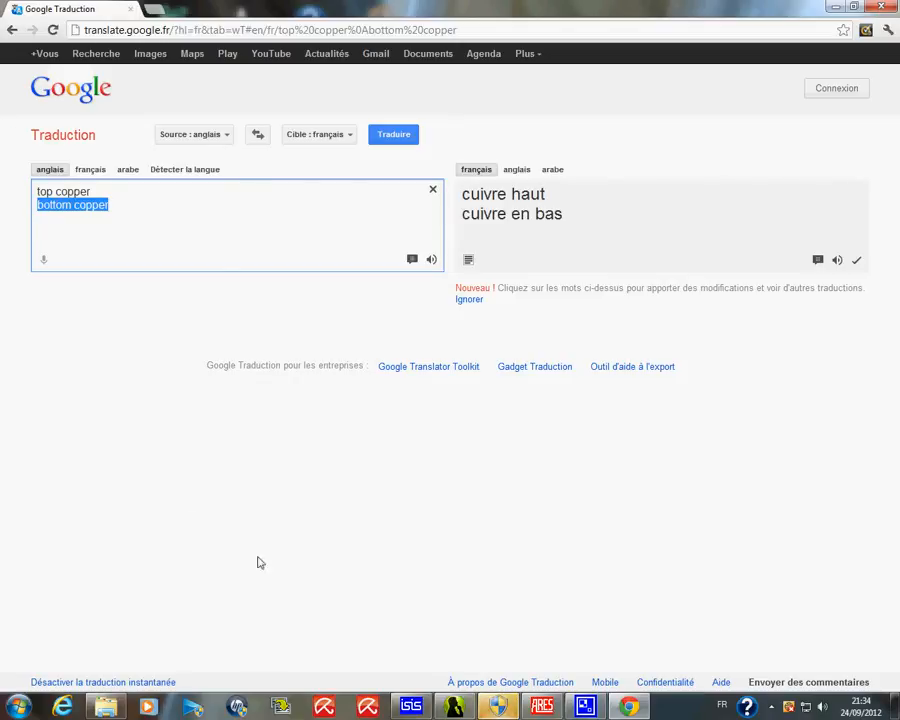
Return to the finished ARES layout, make Top Copper the current layer, and examine the surface-mount parts around D1 and R1.
left_click(536, 707)
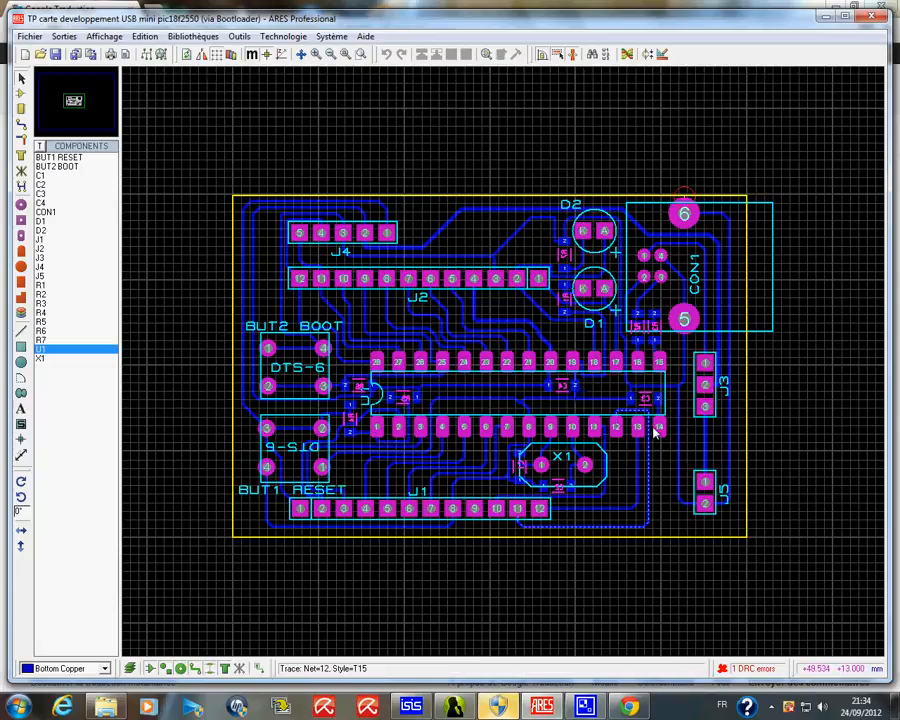
left_click(104, 669)
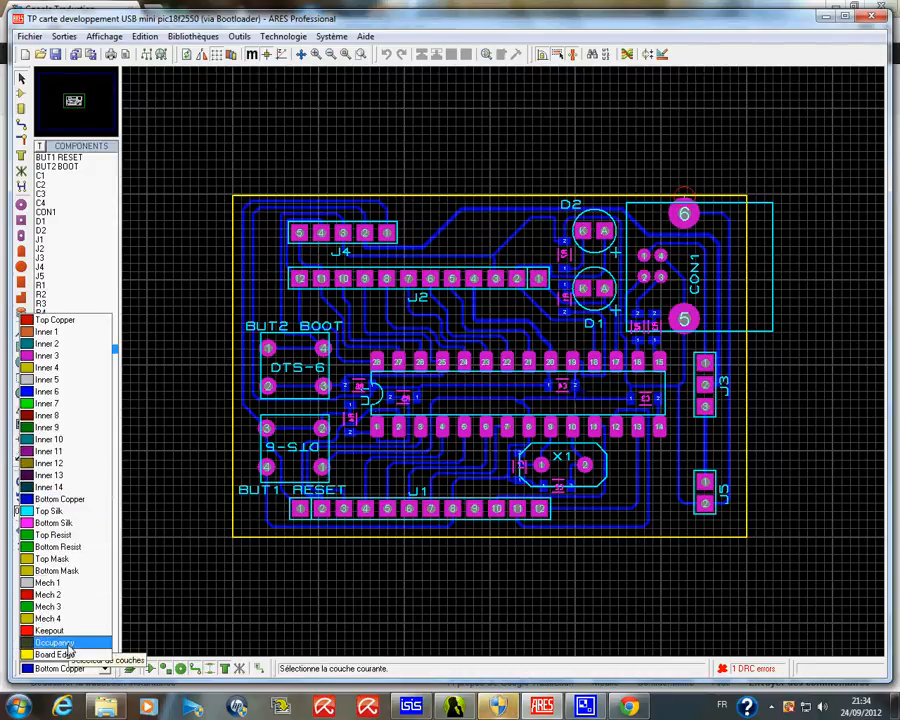
left_click(72, 320)
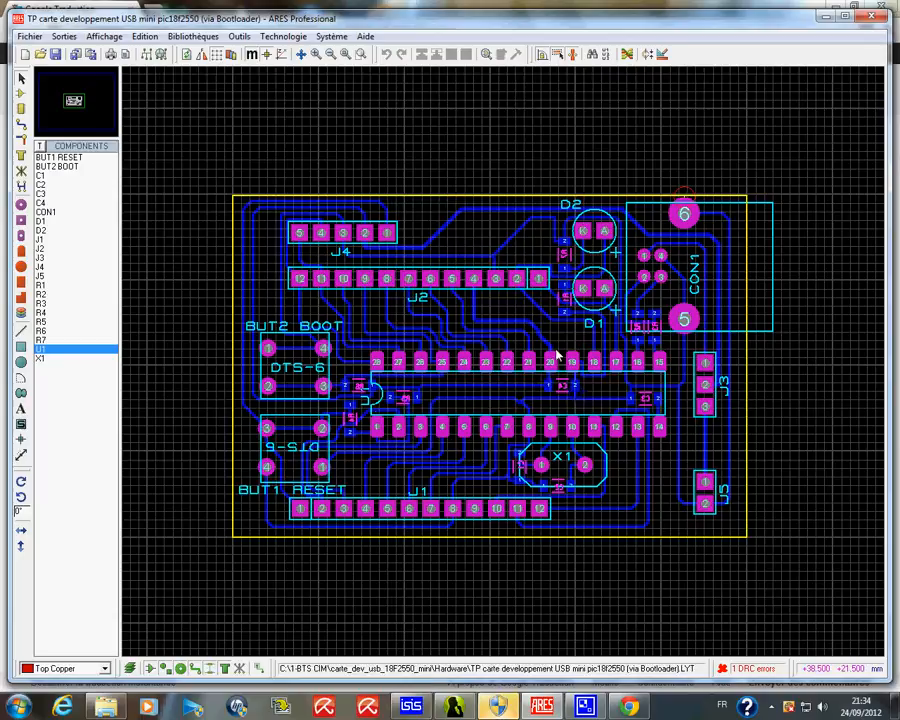
scroll(595, 322, "up", 2)
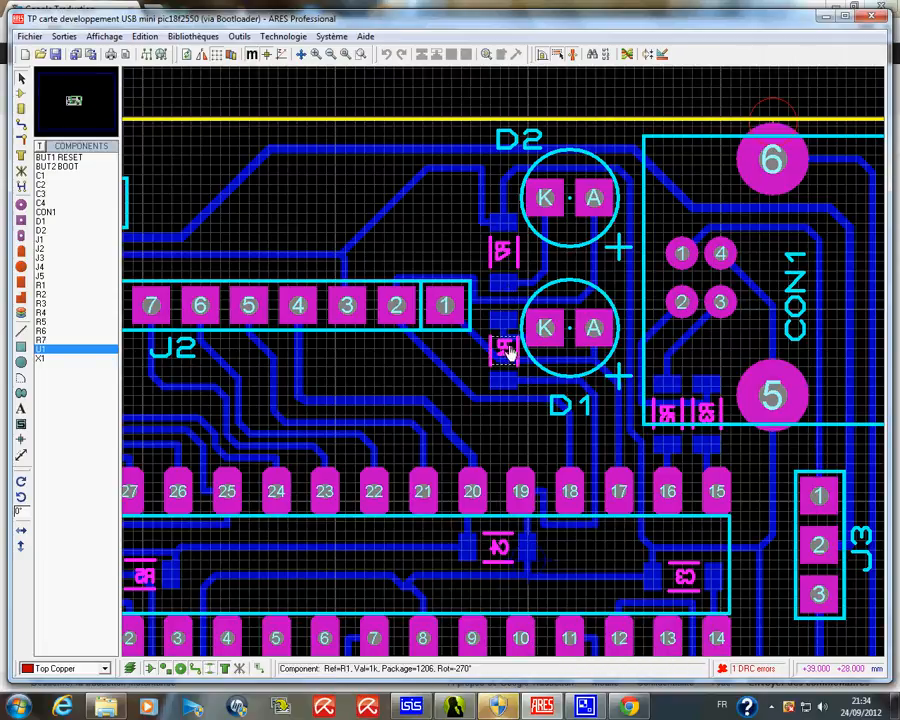
scroll(410, 366, "down", 2)
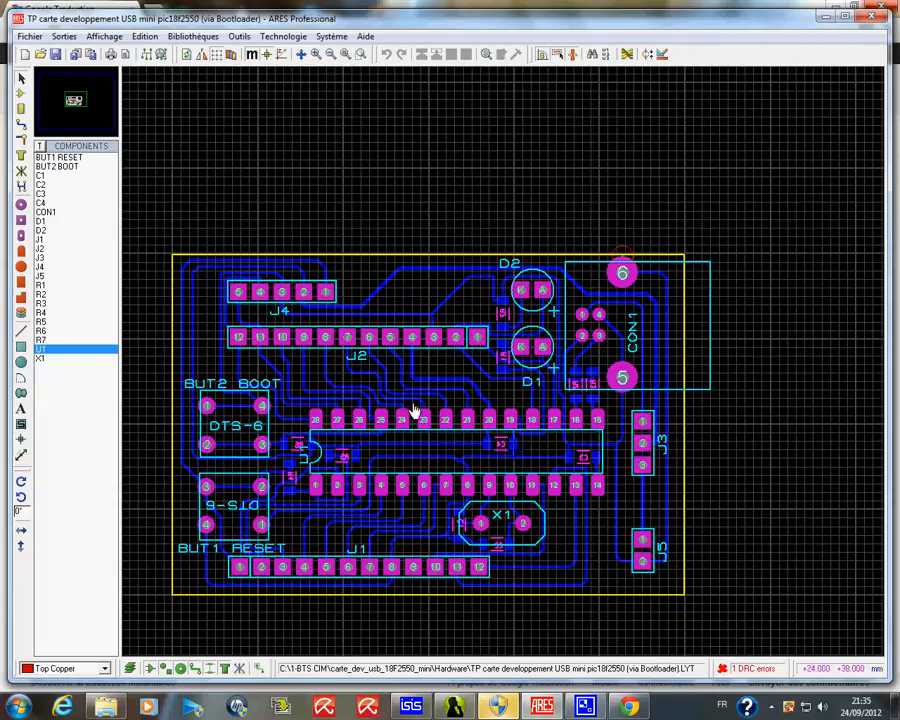
Transfer the ISIS schematic's netlist to ARES, and set up 2D rectangle drawing on the Board Edge layer.
left_click(412, 706)
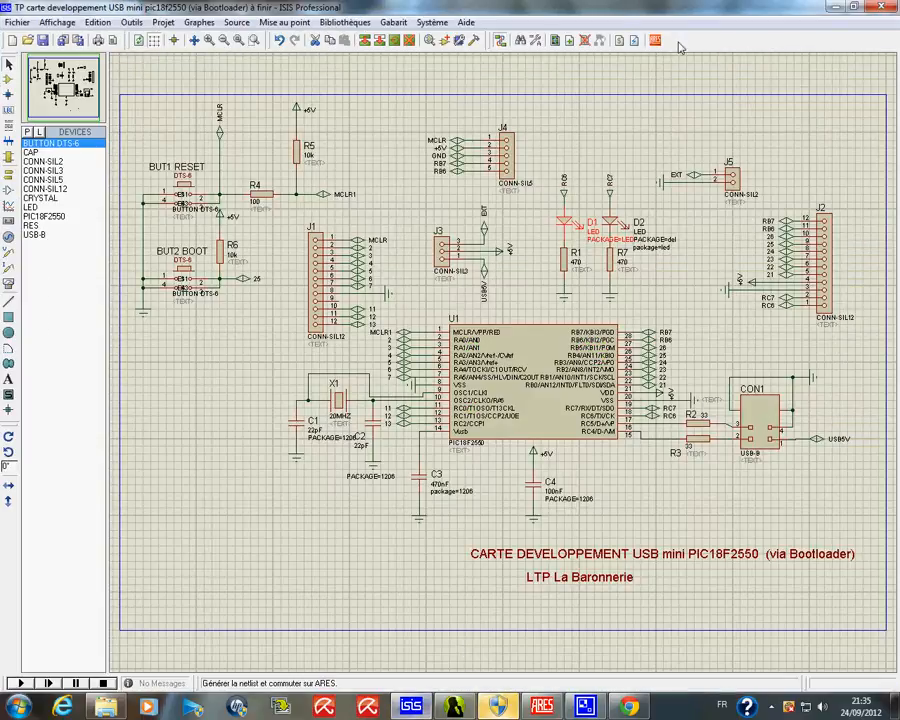
left_click(655, 41)
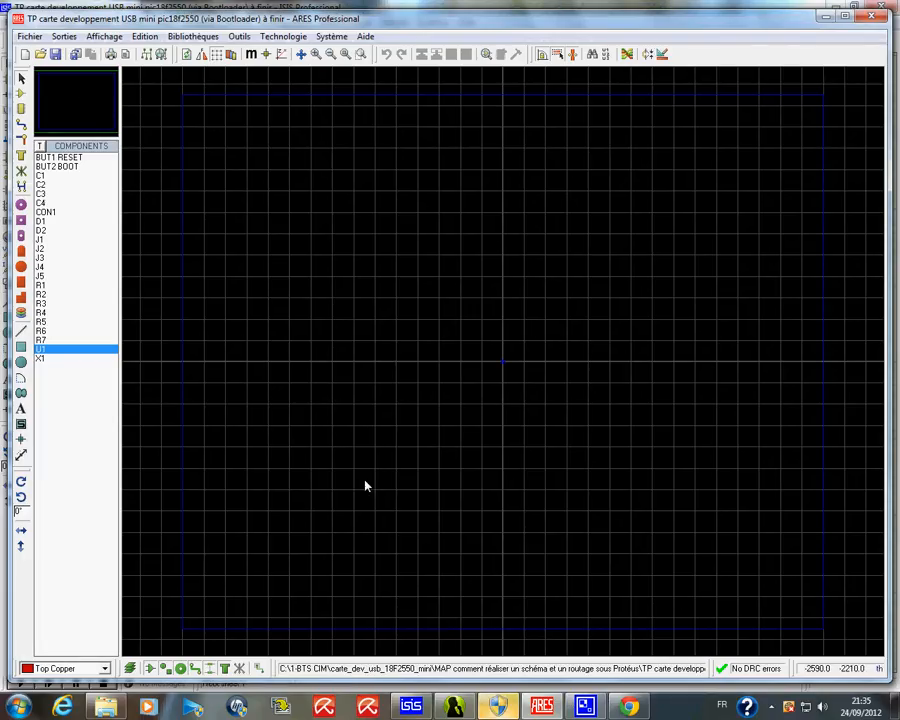
left_click(21, 348)
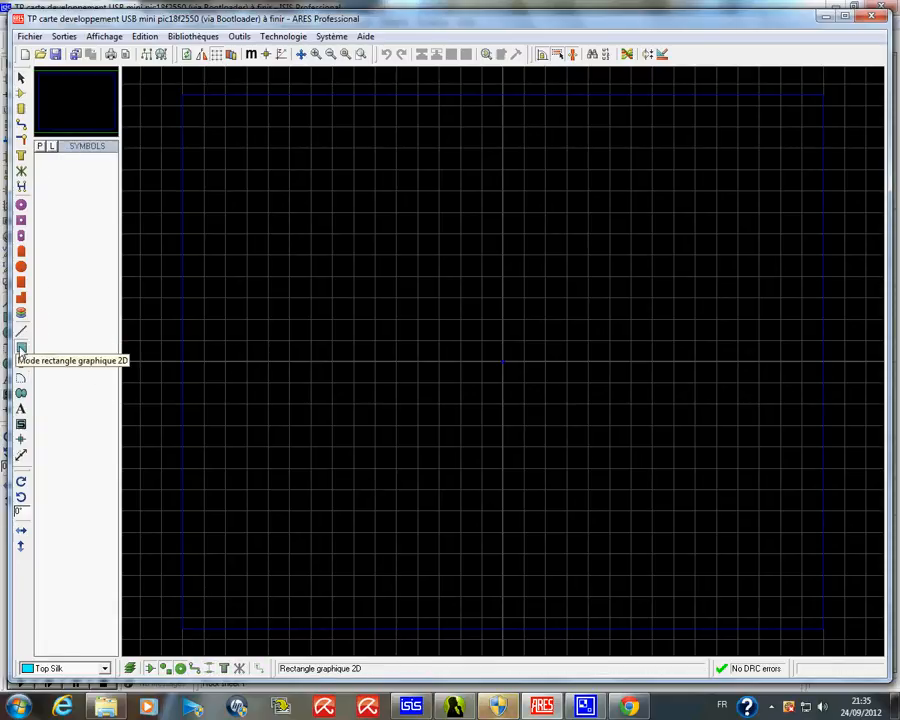
left_click(66, 668)
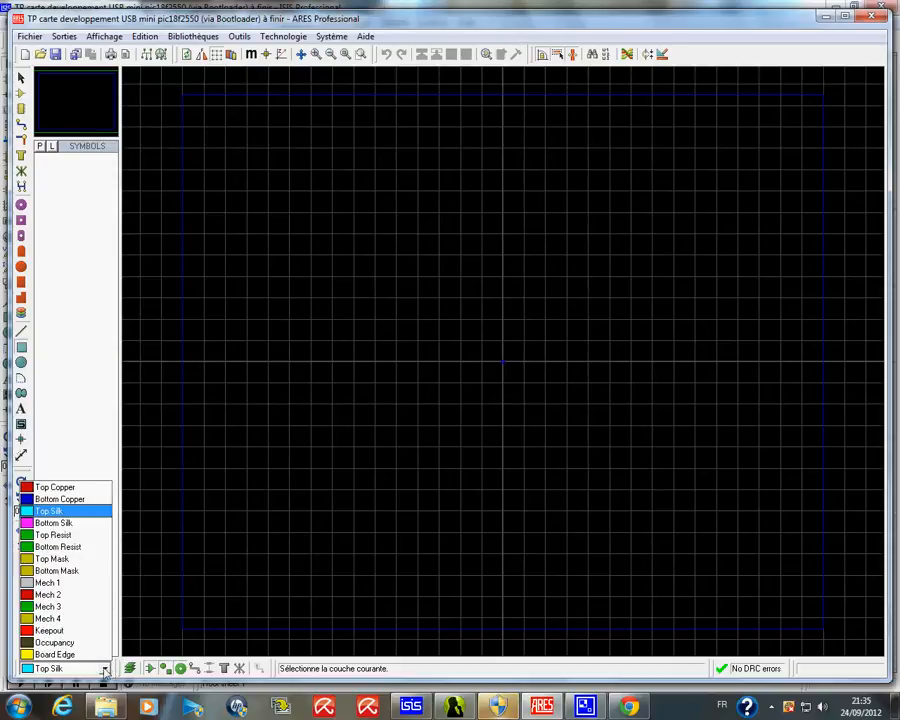
left_click(66, 655)
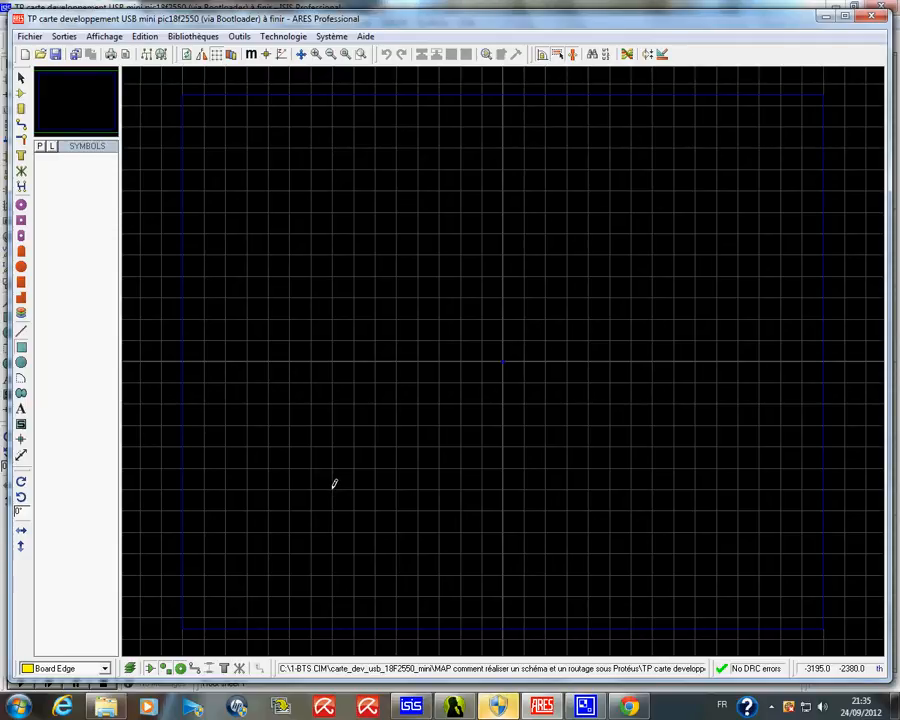
Set the coordinate origin near the lower-left corner of the work area and switch the units to millimetres.
scroll(334, 484, "up", 2)
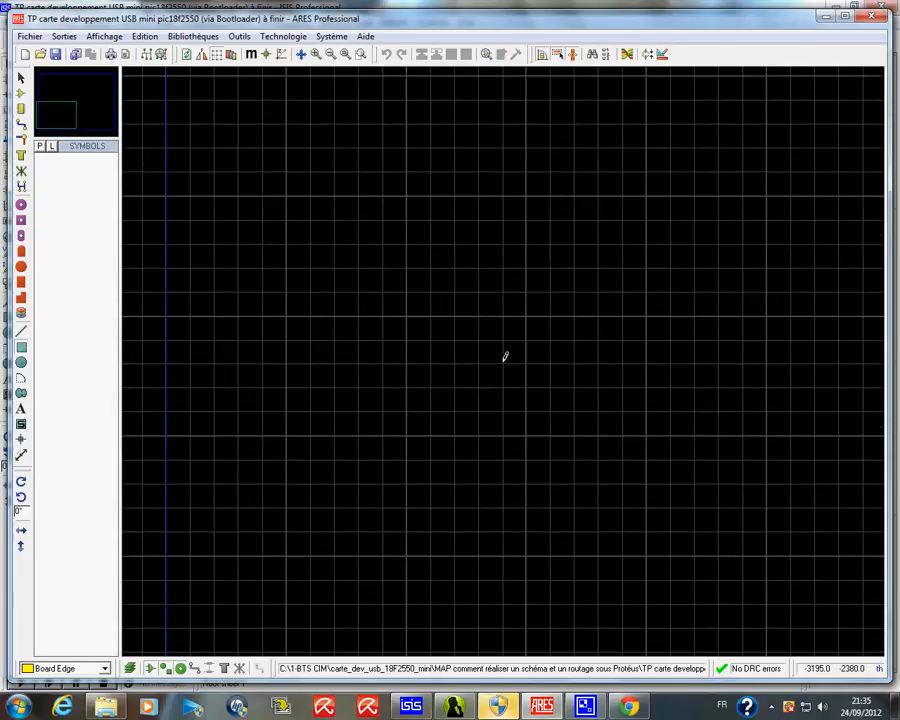
scroll(504, 357, "down", 2)
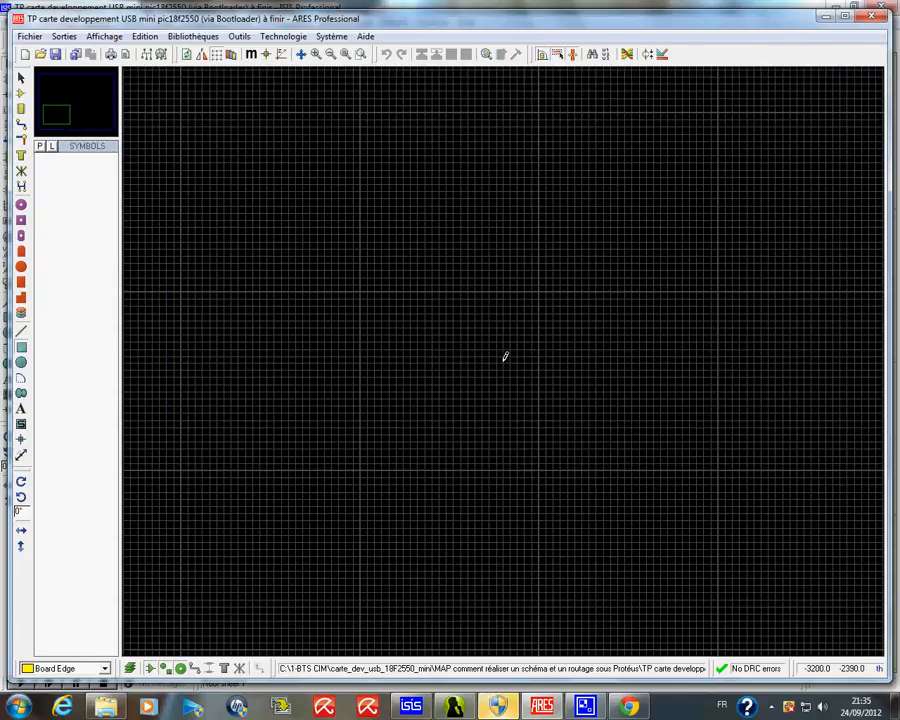
scroll(504, 359, "up", 2)
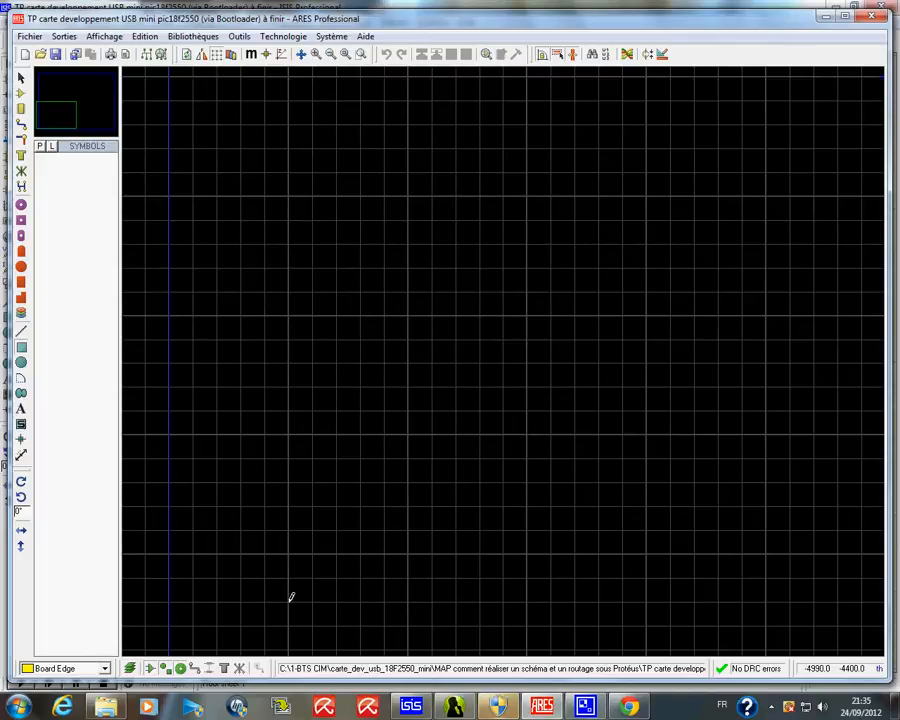
key("o")
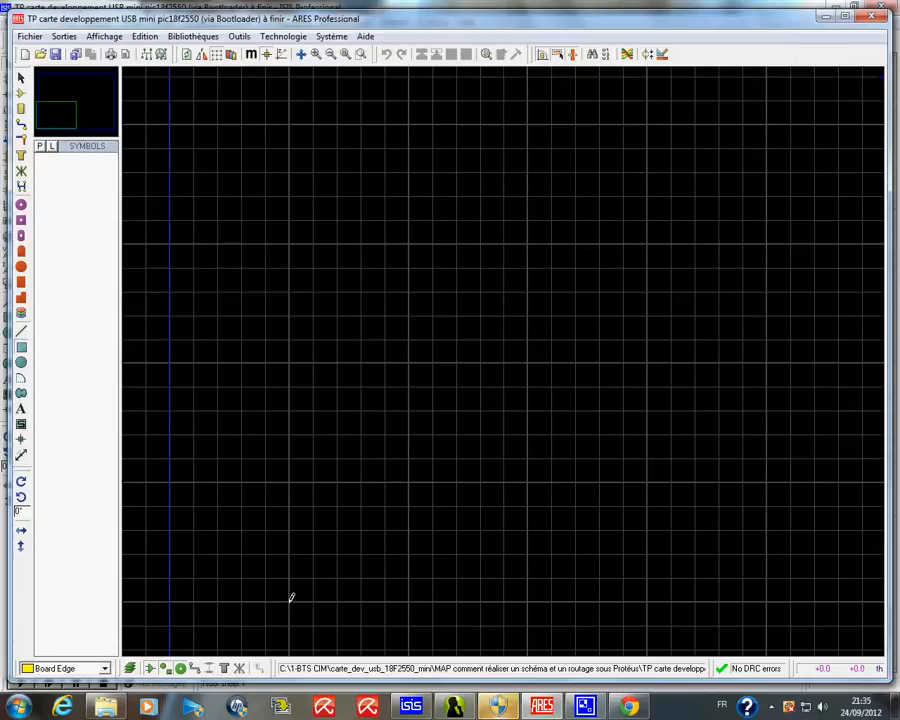
key("m")
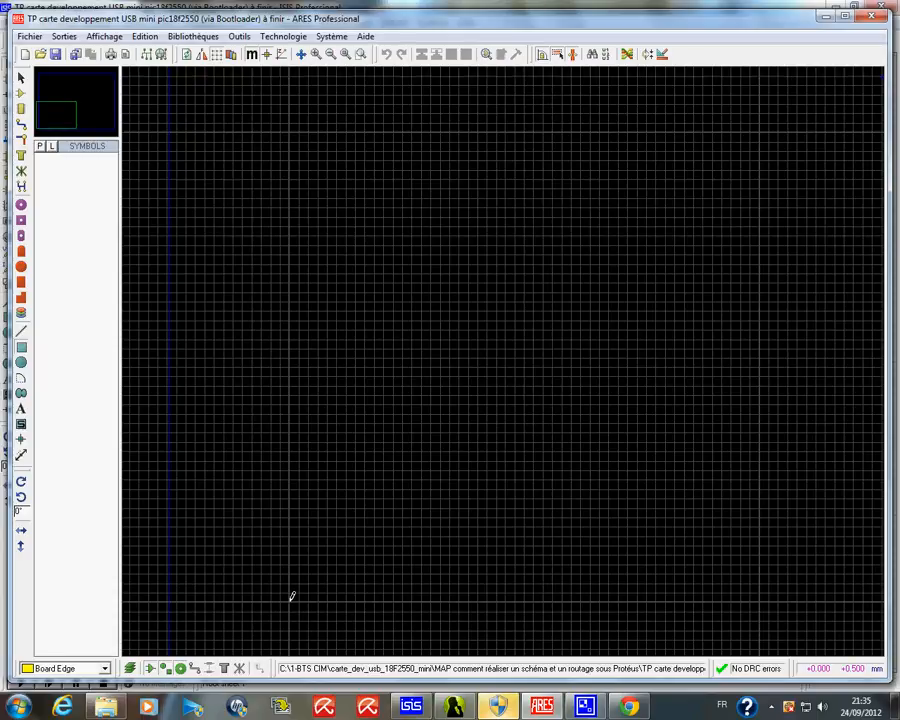
Draw the rectangular board edge from the origin, about 60 mm wide and 40 mm high.
left_click_drag(292, 597, 574, 408)
scroll(416, 484, "down", 1)
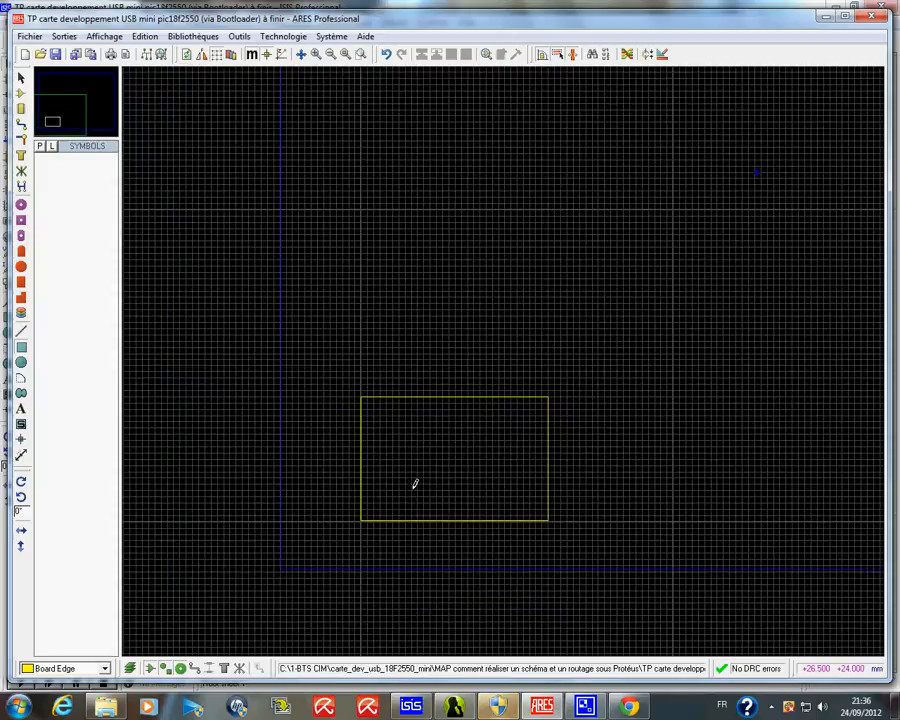
scroll(480, 484, "up", 1)
scroll(500, 356, "down", 1)
scroll(460, 323, "up", 2)
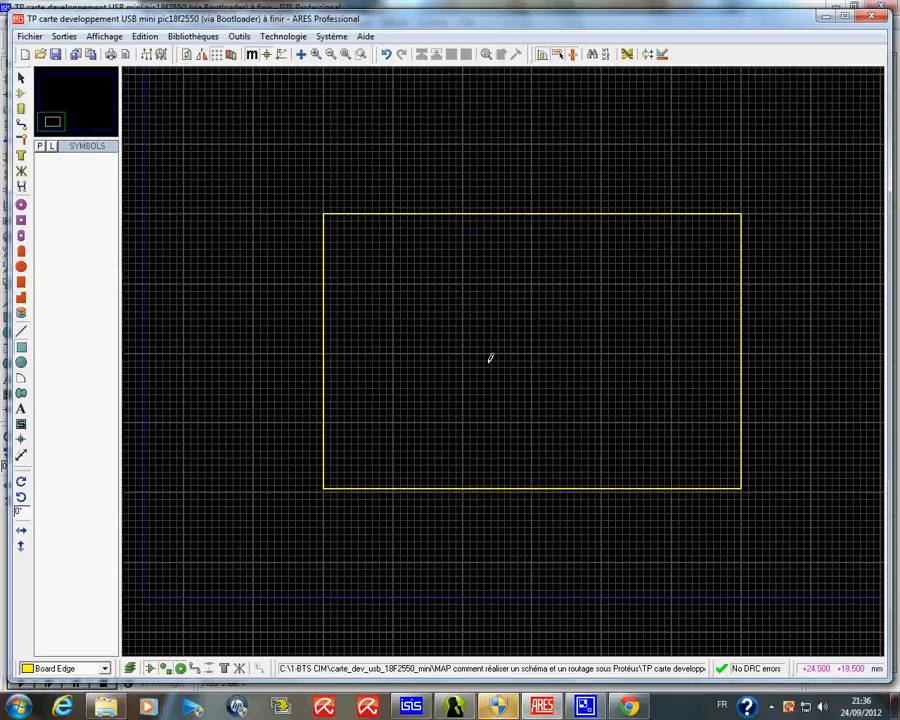
scroll(655, 453, "down", 1)
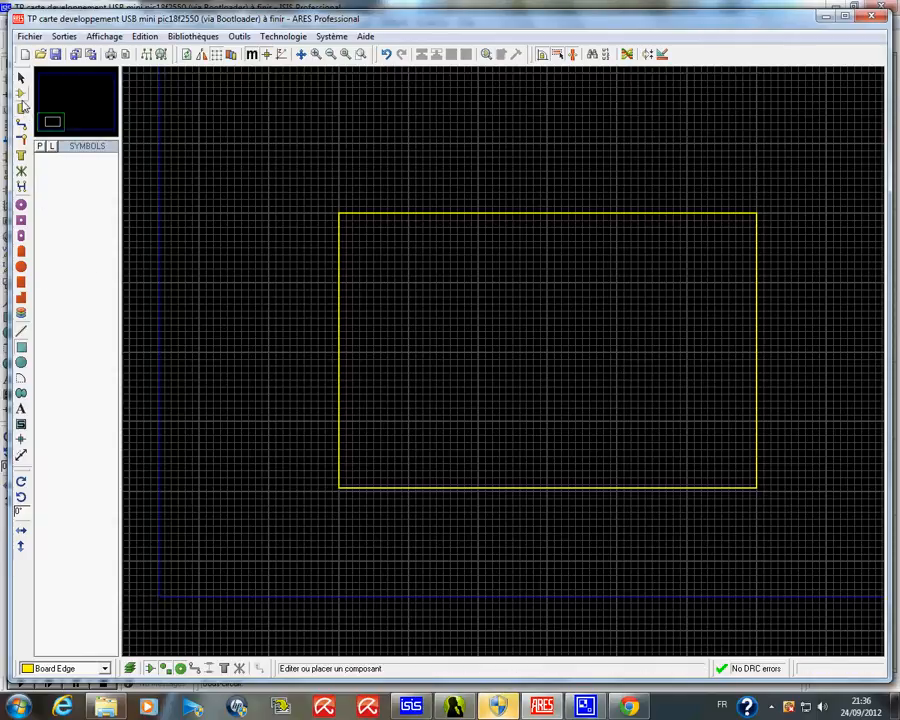
Place component U1 horizontally near the middle of the board outline, with pin 1 at about (15, 16) mm.
left_click(20, 96)
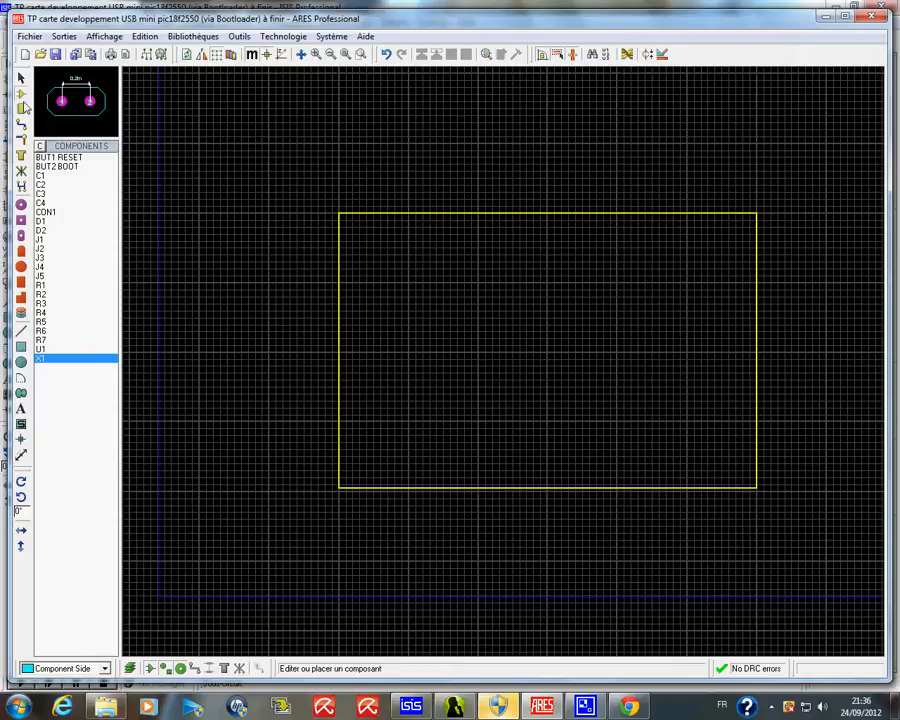
left_click(22, 106)
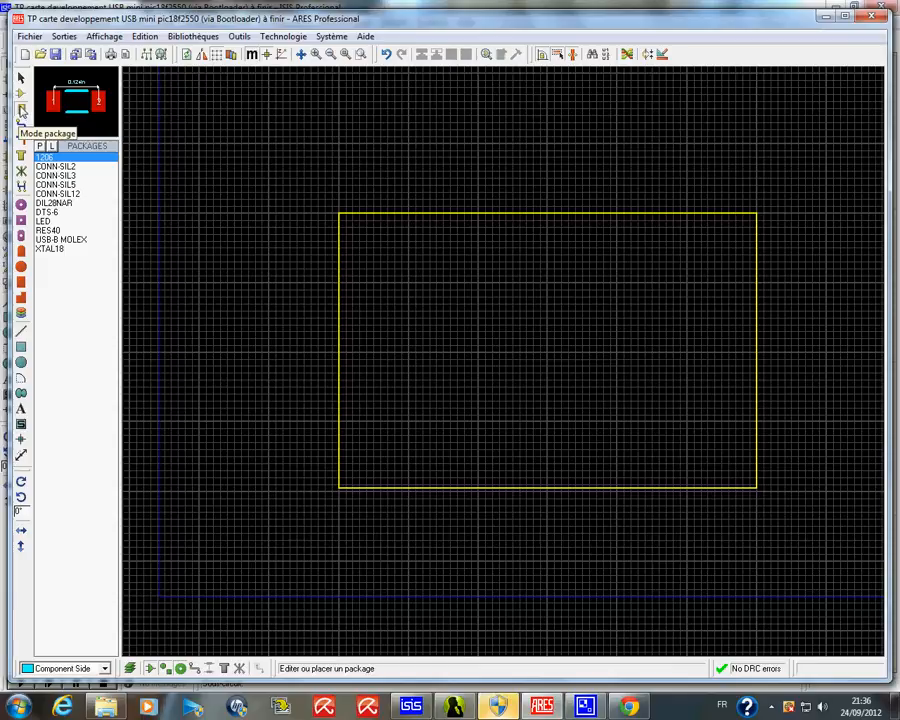
left_click(20, 93)
left_click(40, 349)
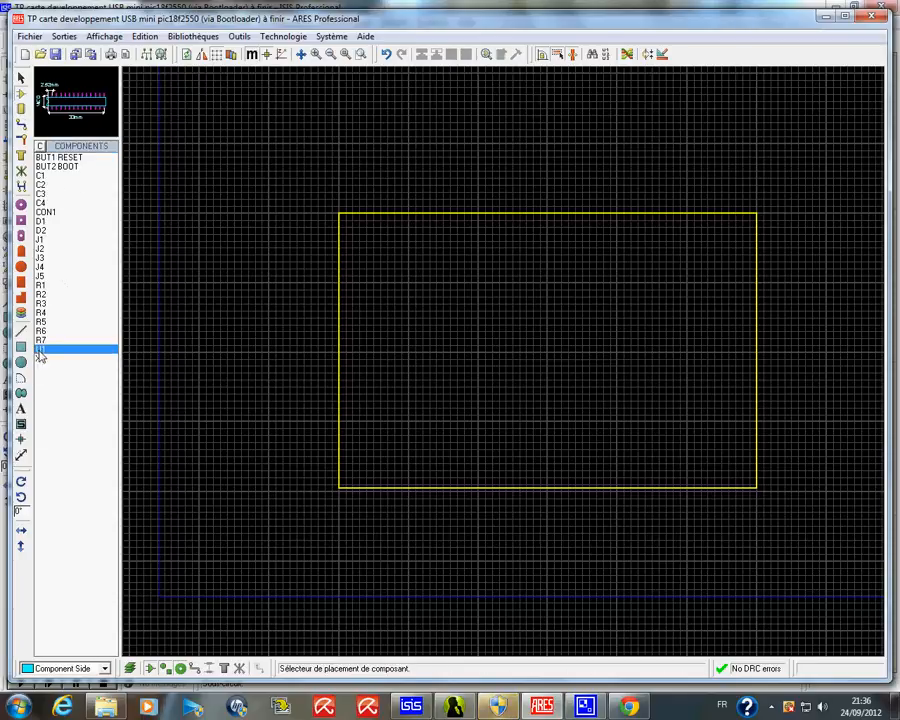
left_click(466, 368)
left_click(447, 375)
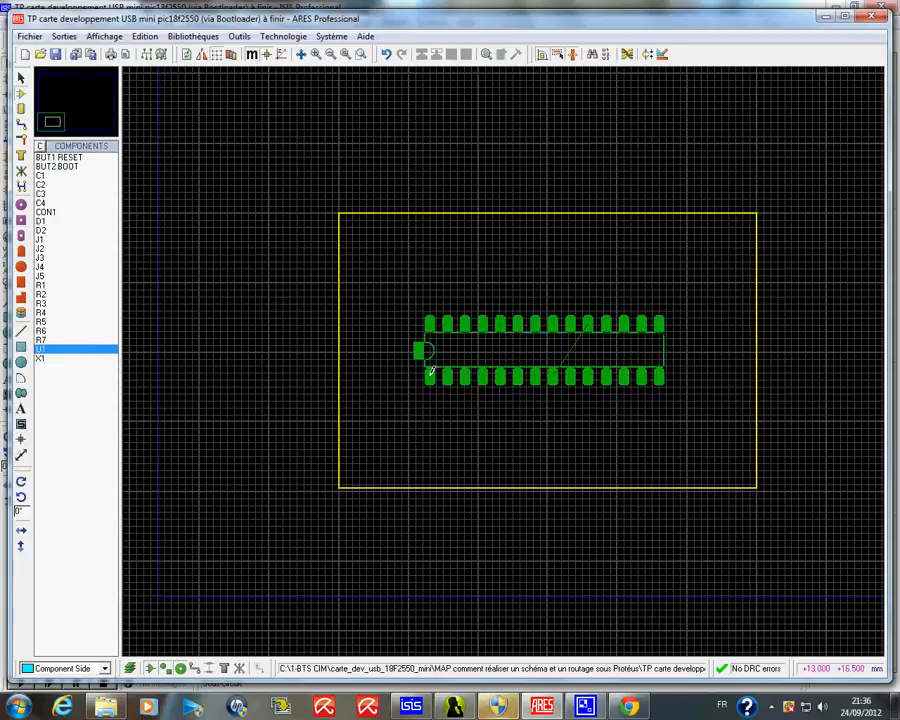
left_click(444, 387)
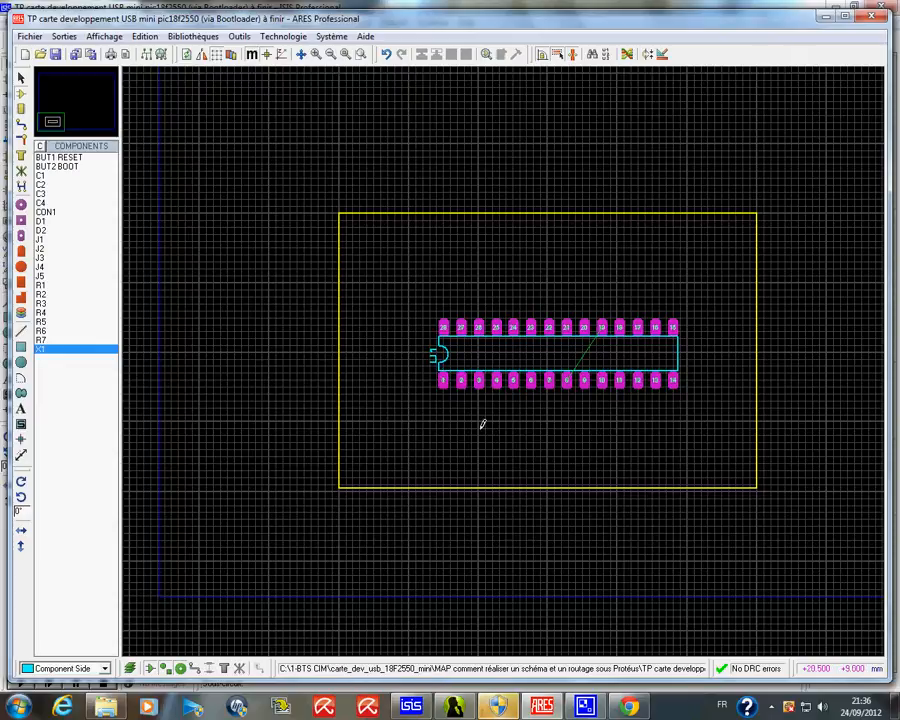
Set the pad style of U1's pin 1 to S-40-25.
right_click(444, 385)
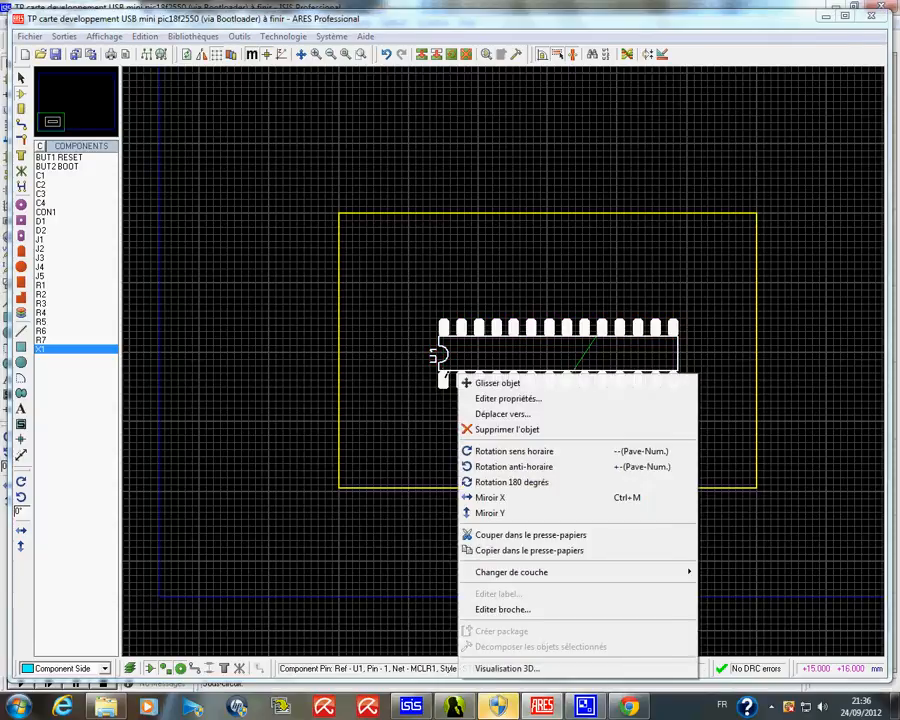
left_click(489, 610)
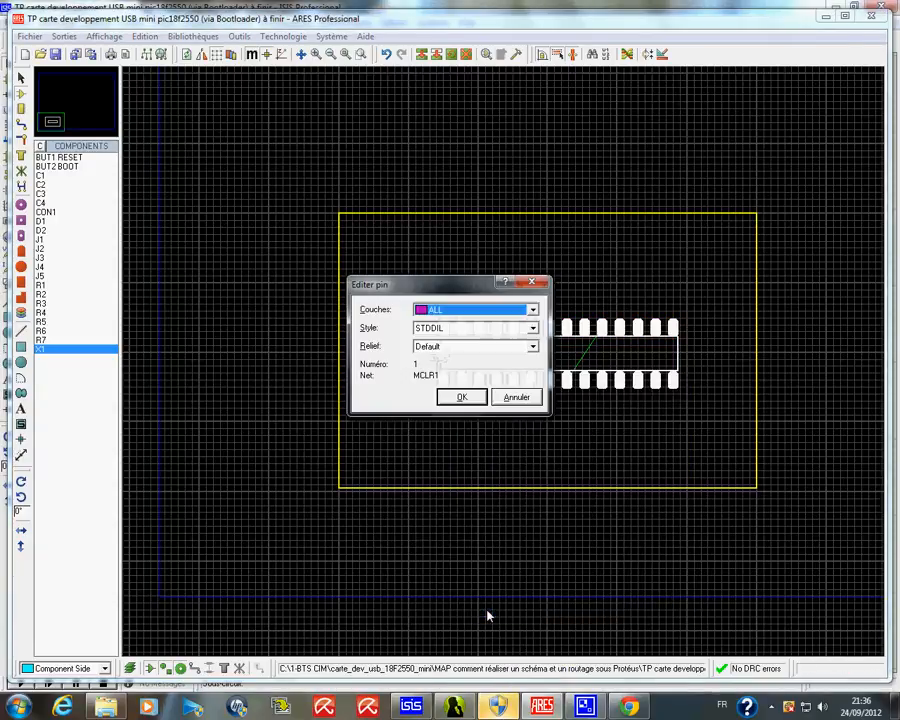
left_click(533, 329)
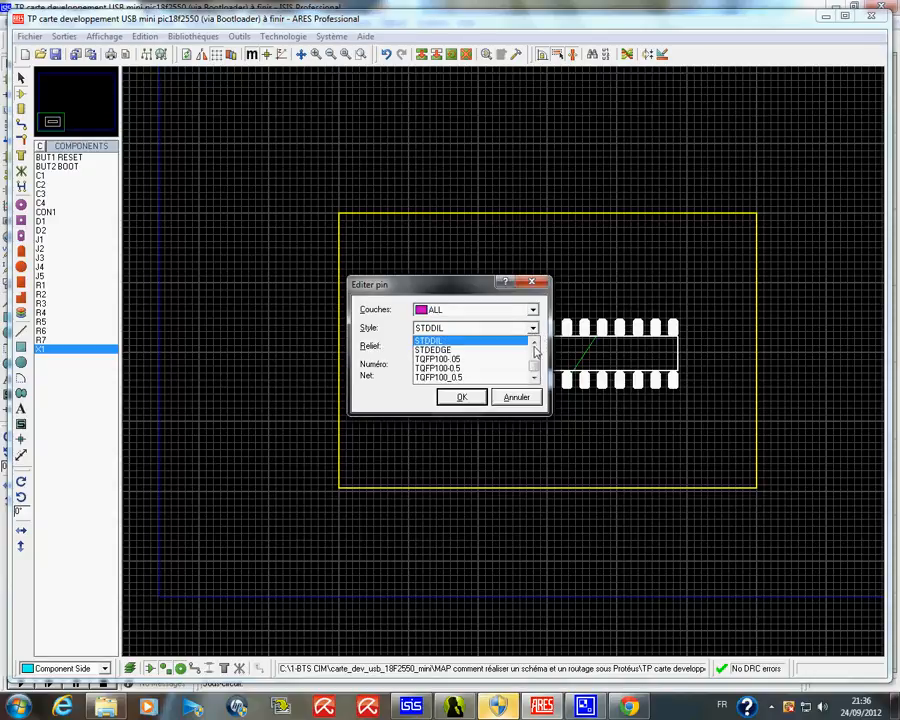
left_click(534, 342)
left_click(534, 342)
left_click(534, 342)
left_click(534, 342)
left_click(534, 342)
left_click(534, 342)
left_click(534, 342)
left_click(534, 342)
left_click(534, 342)
left_click(534, 342)
left_click(534, 342)
left_click(534, 342)
left_click(534, 342)
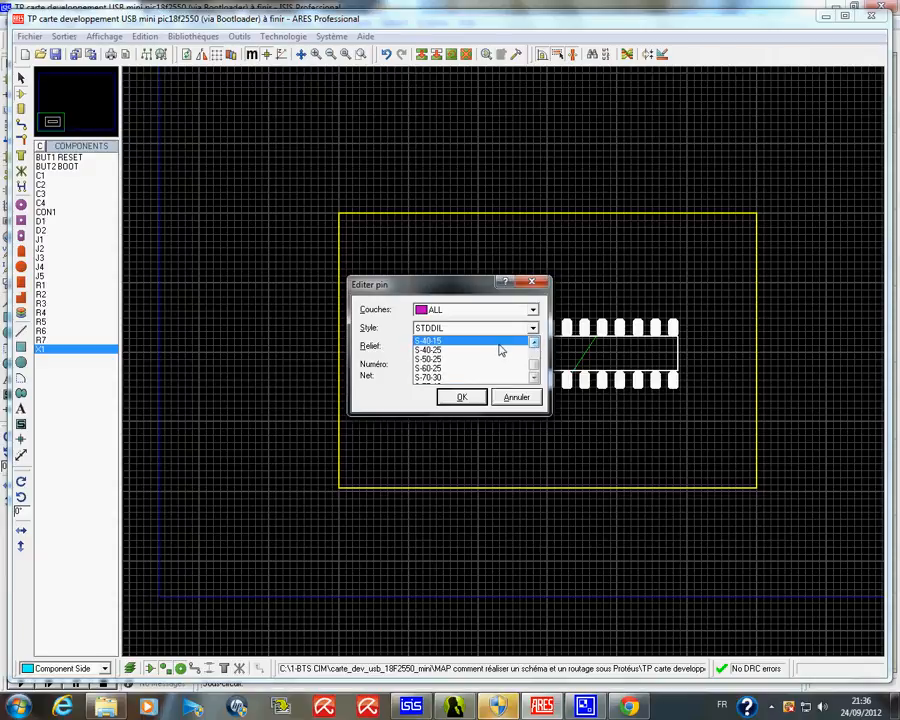
left_click(500, 346)
left_click(461, 397)
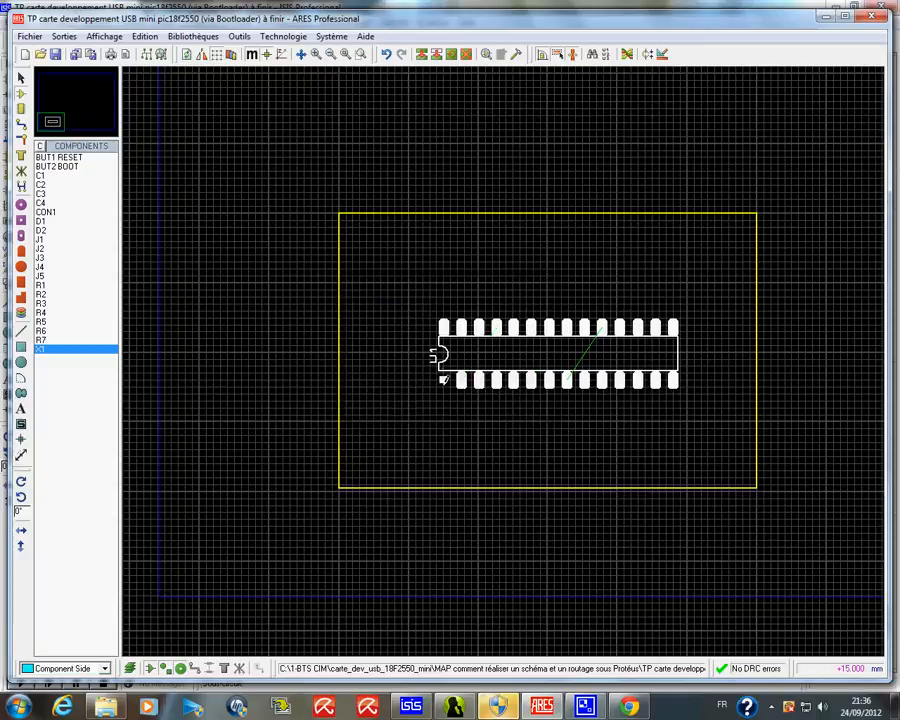
Change the pad style of U1's pin 1 to the square style S-70-30.
right_click(443, 378)
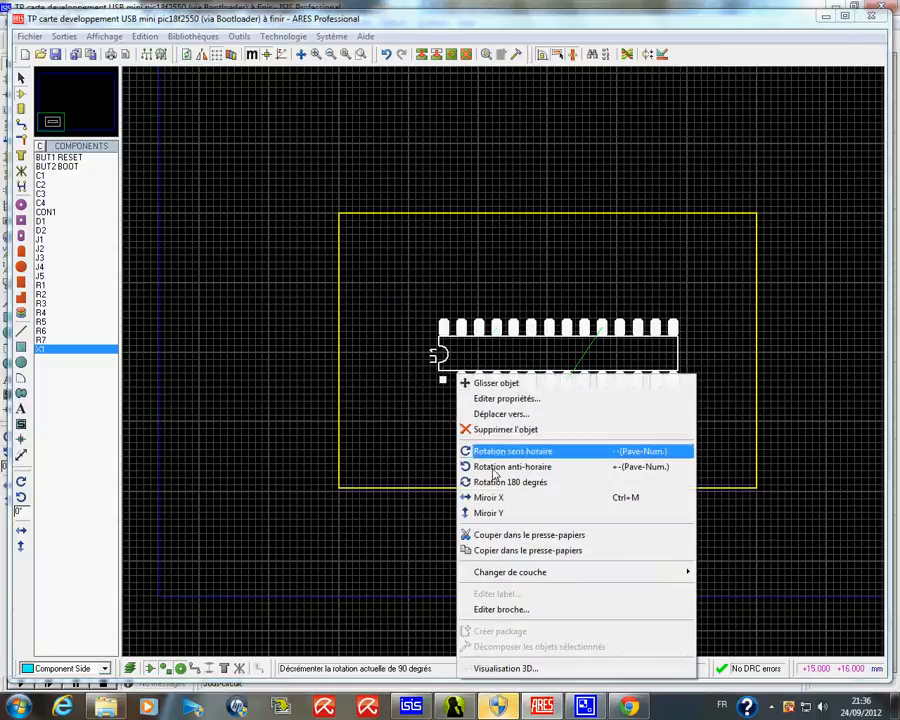
left_click(492, 609)
left_click(532, 330)
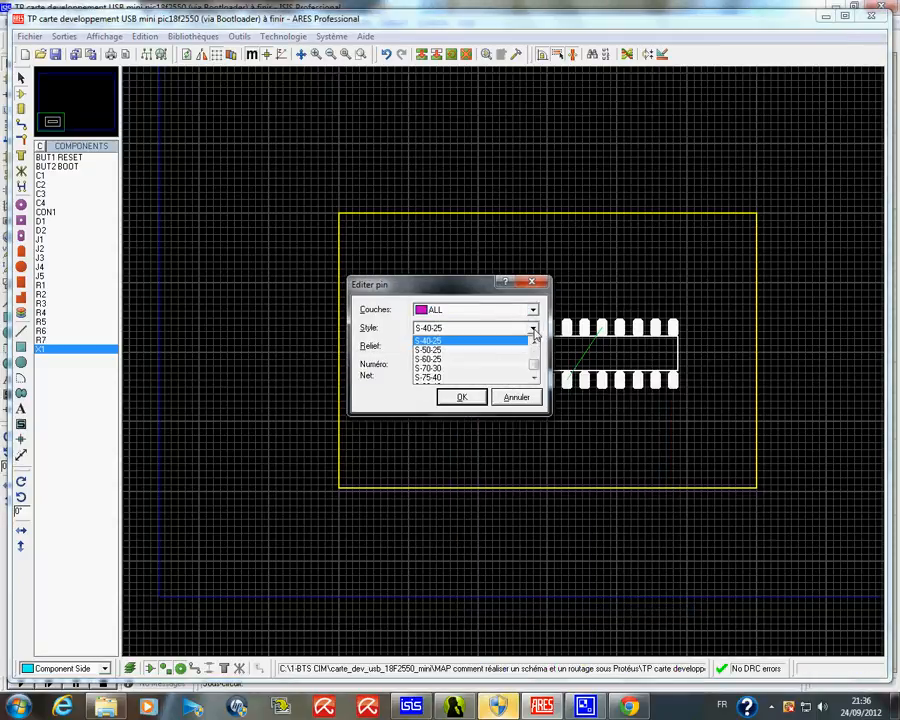
left_click(442, 353)
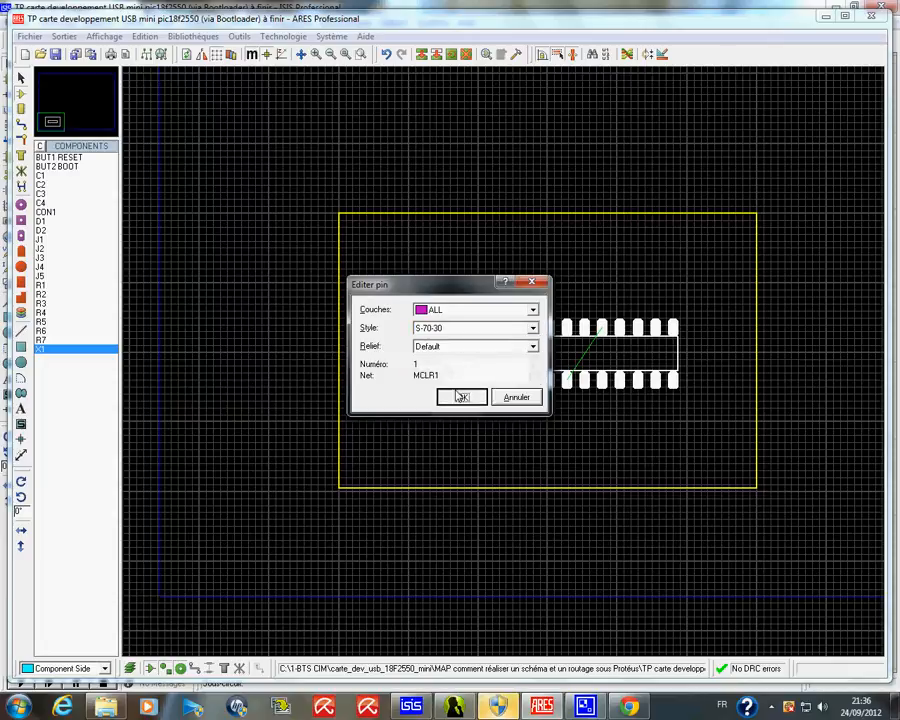
left_click(461, 397)
scroll(446, 388, "up", 1)
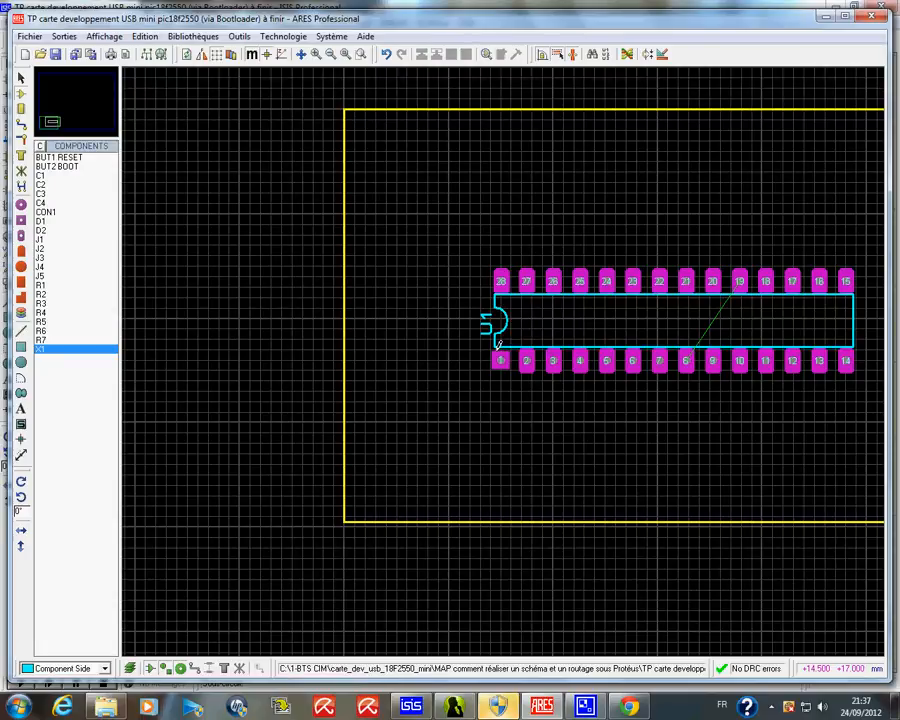
scroll(645, 360, "down", 1)
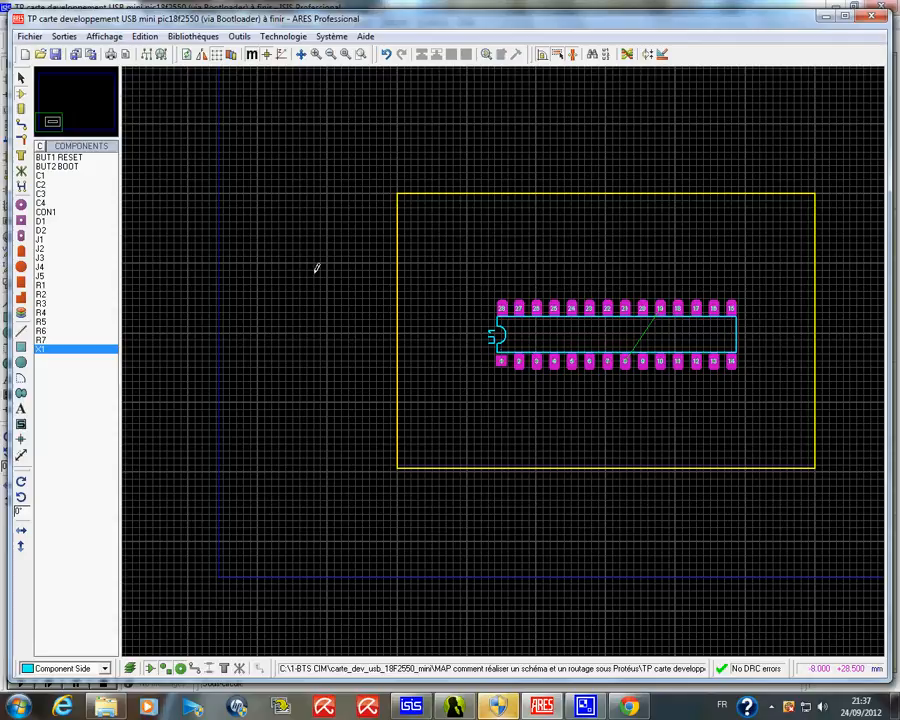
Place connector CON1 rotated 90° in the board's upper-right corner, overhanging the right edge, and dismiss the design-rule message.
left_click(57, 214)
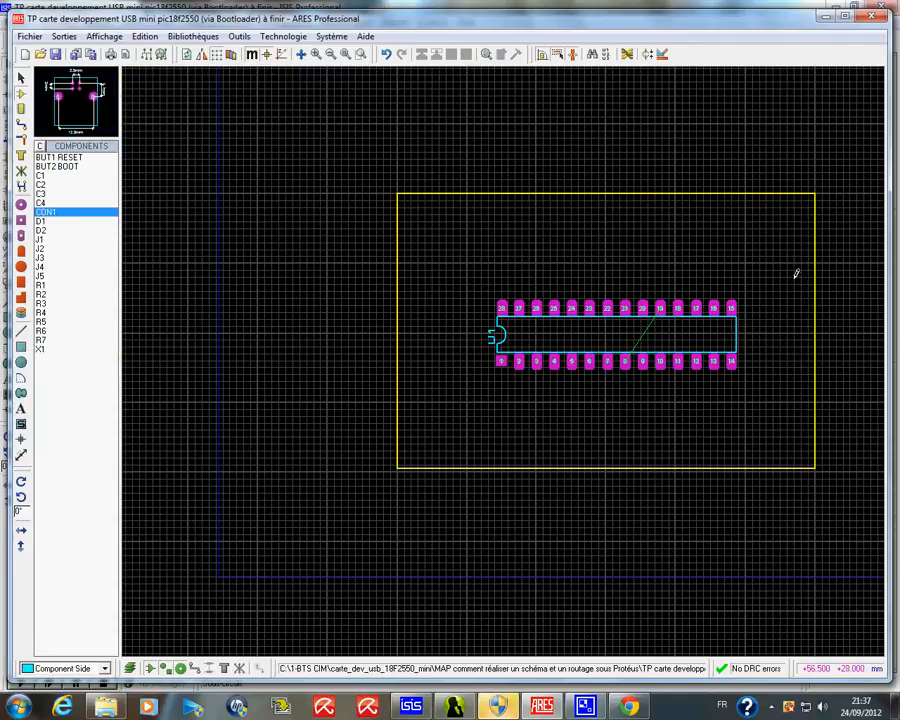
left_click(770, 256)
key("KP_Add")
key("KP_Add")
key("KP_Add")
key("KP_Add")
key("KP_Add")
key("KP_Add")
key("KP_Add")
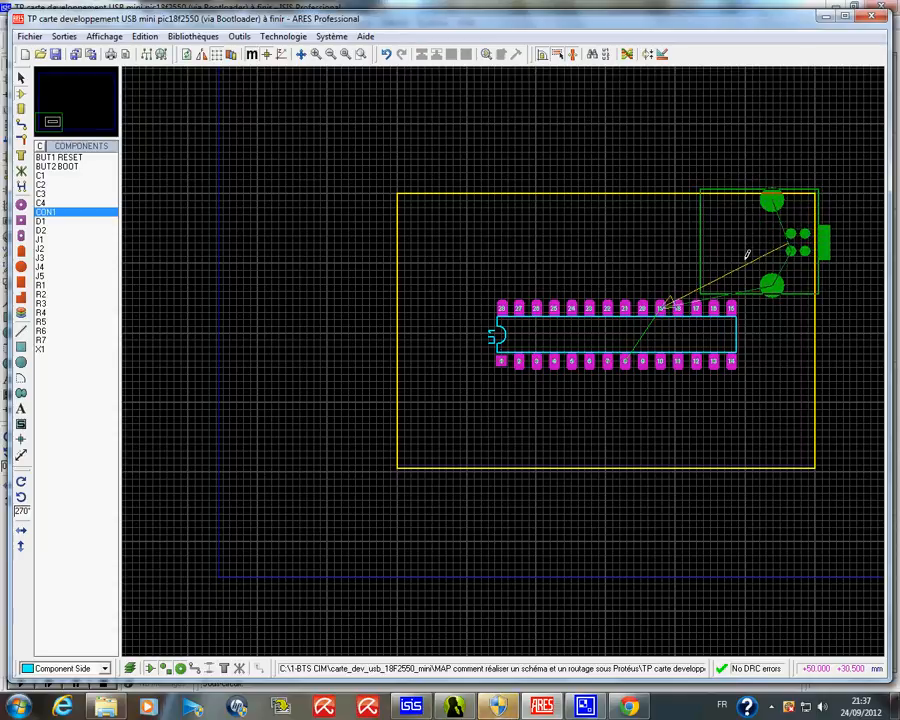
key("KP_Add")
key("KP_Add")
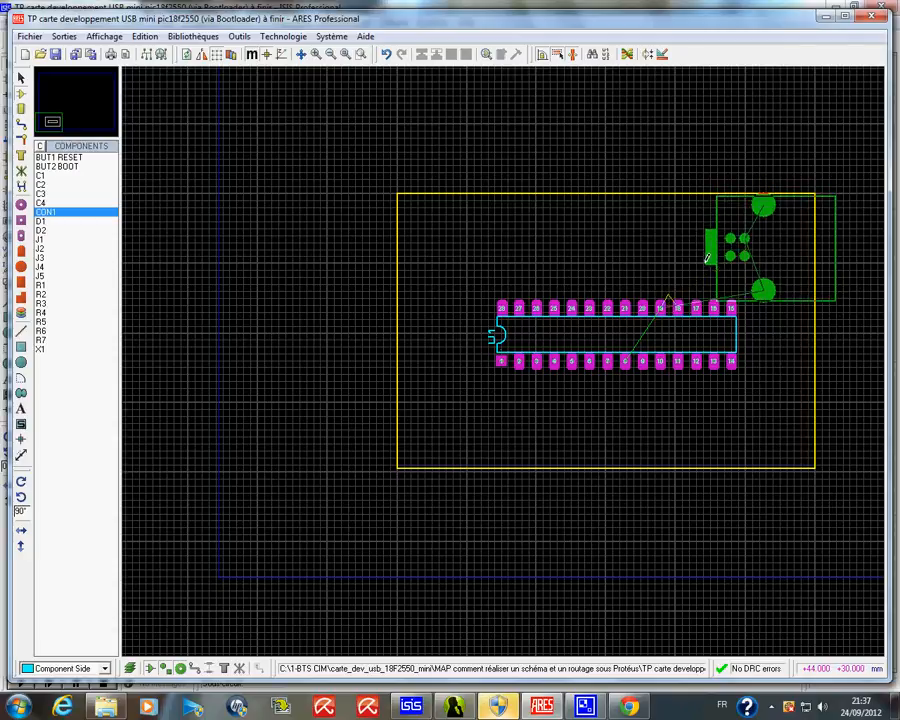
left_click(707, 259)
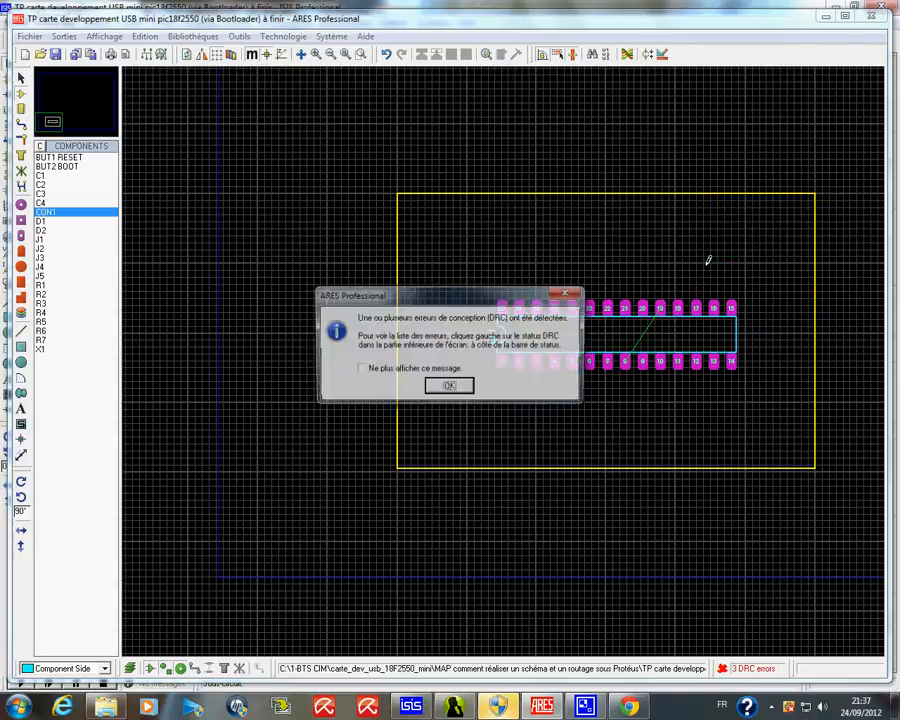
left_click(464, 389)
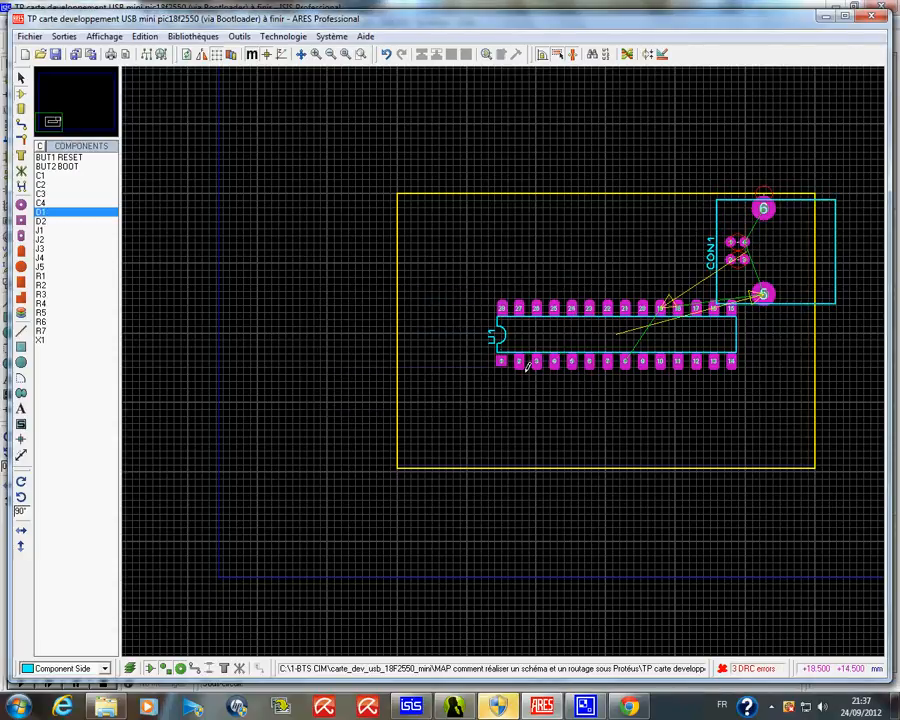
Move U1 slightly down and away from CON1, with pin 1 at about (14.5, 14) mm.
scroll(730, 260, "up", 1)
scroll(507, 350, "up", 1)
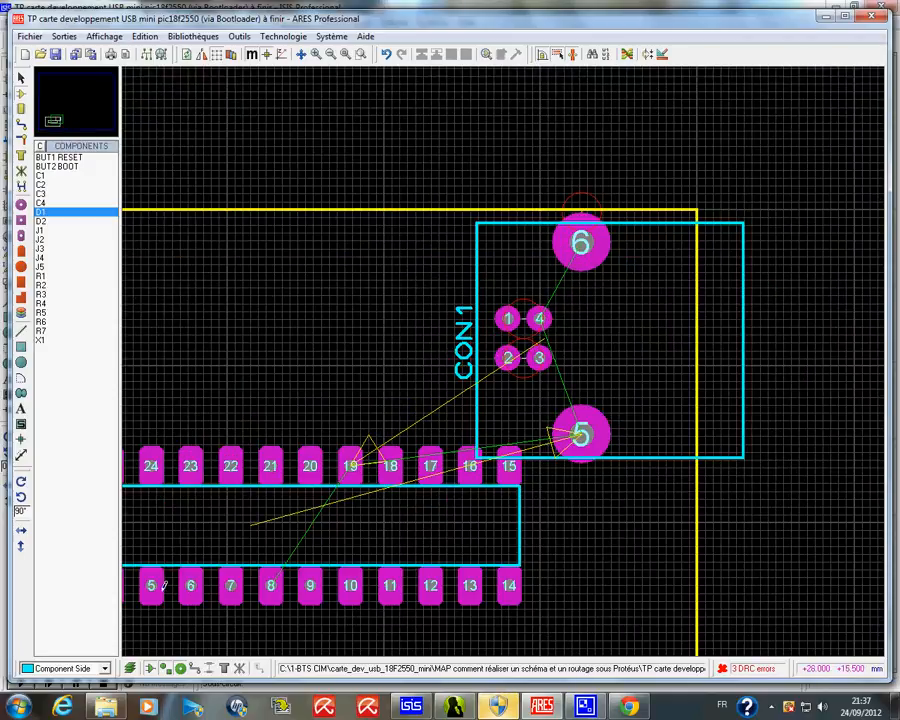
scroll(186, 572, "down", 1)
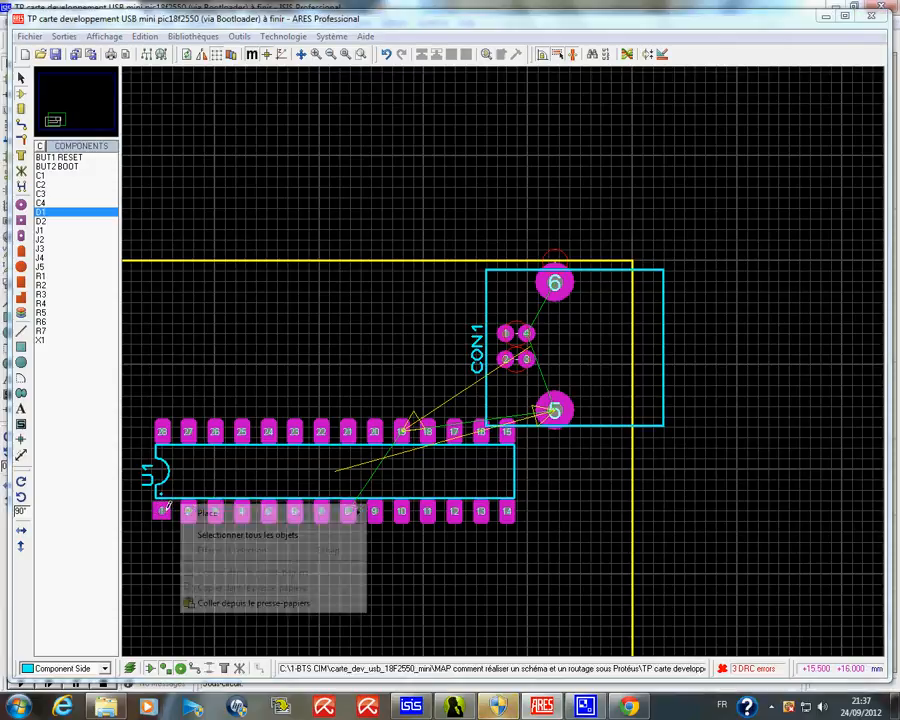
right_click(159, 508)
left_click(215, 207)
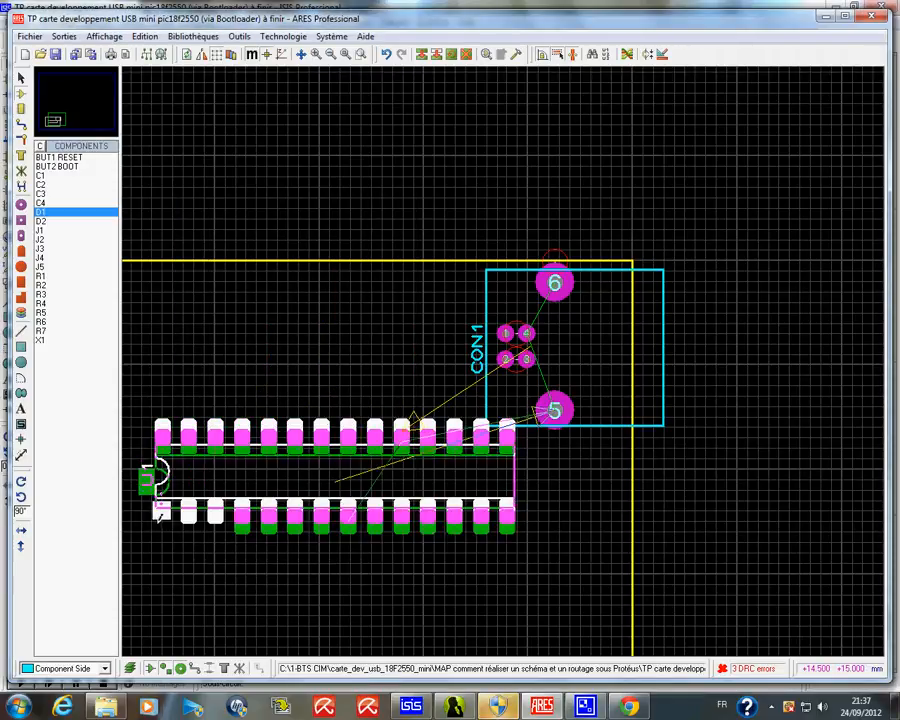
left_click(157, 529)
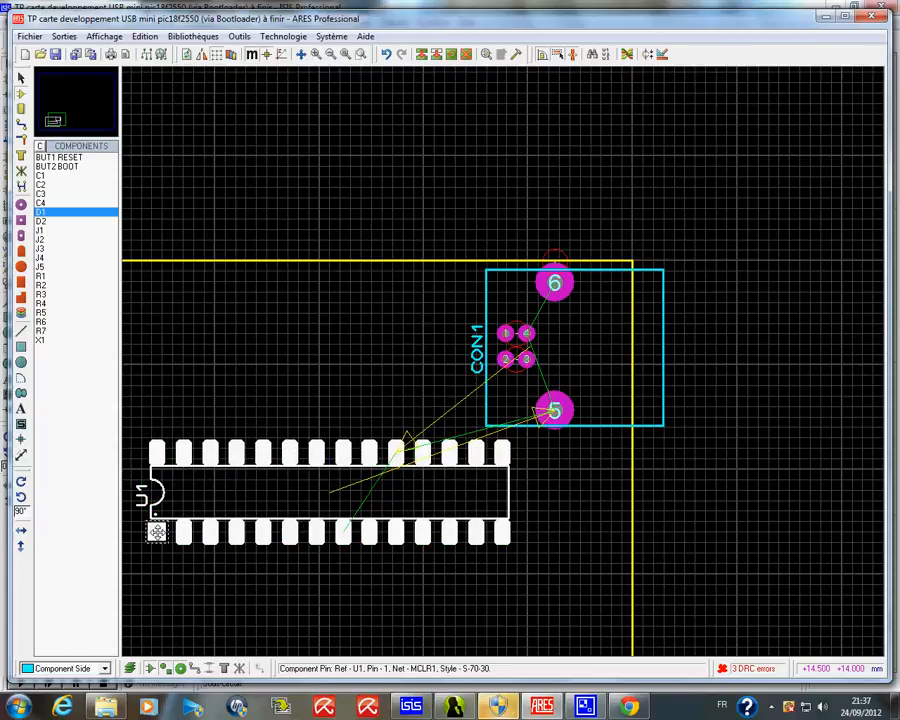
left_click(157, 529)
left_click(510, 407)
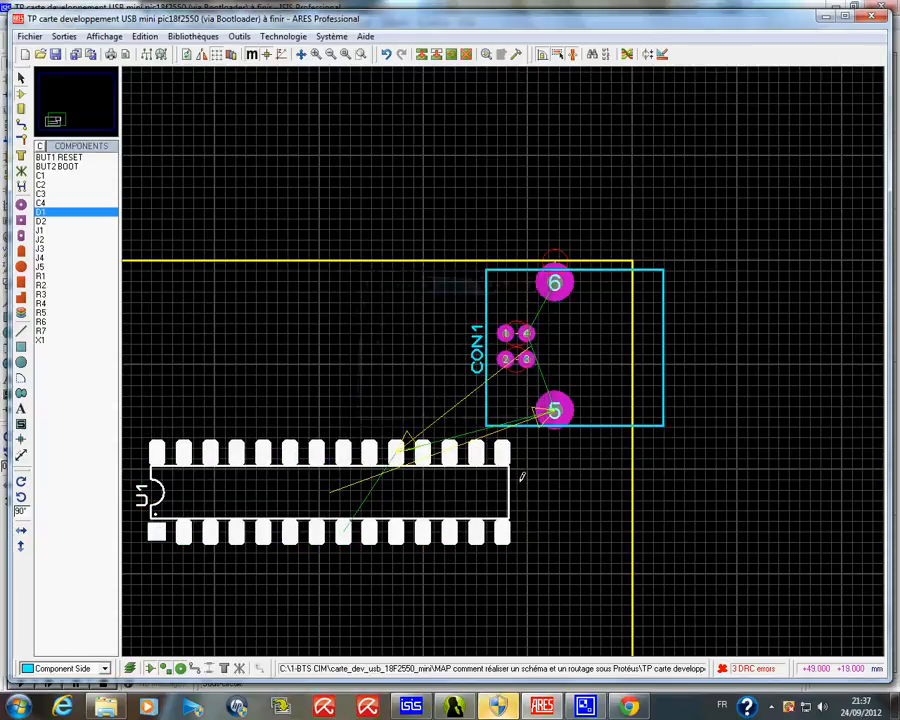
scroll(518, 473, "down", 1)
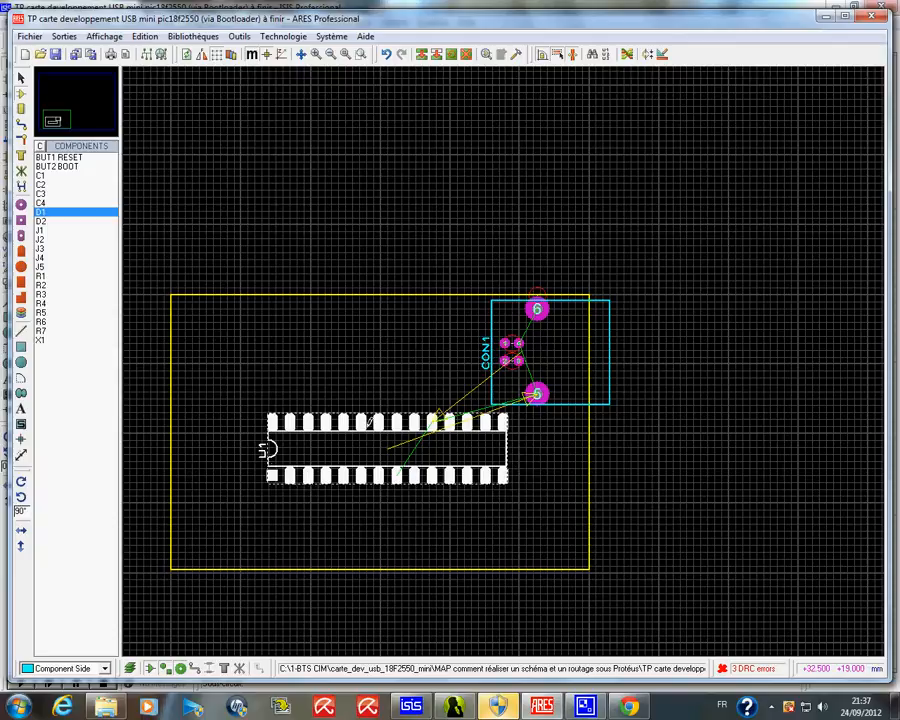
Place header J3 vertically at 270° between U1's right end and the board edge, just below CON1.
left_click(40, 249)
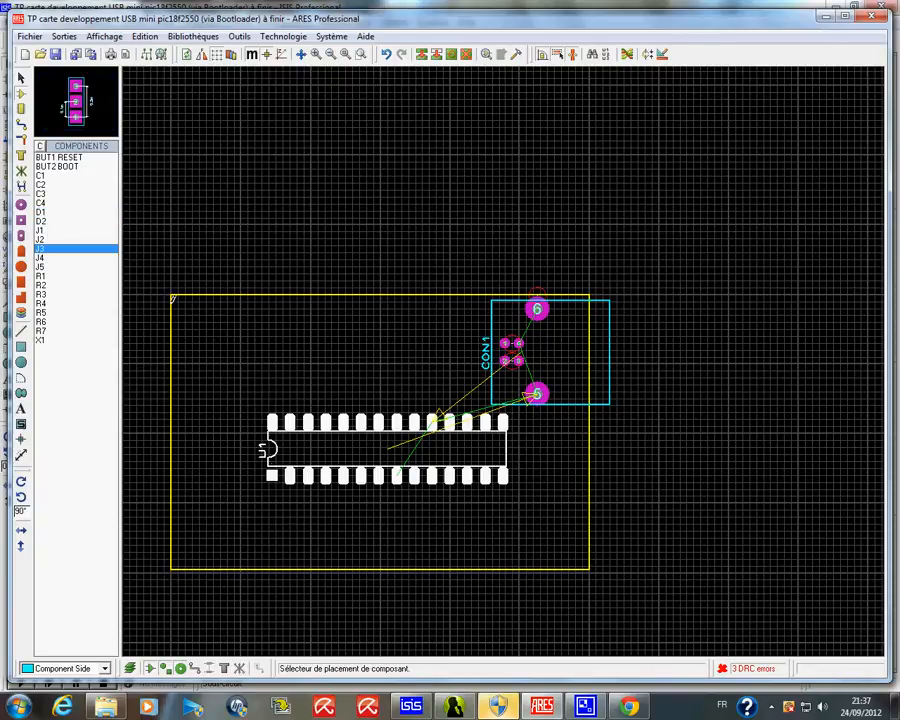
left_click(549, 450)
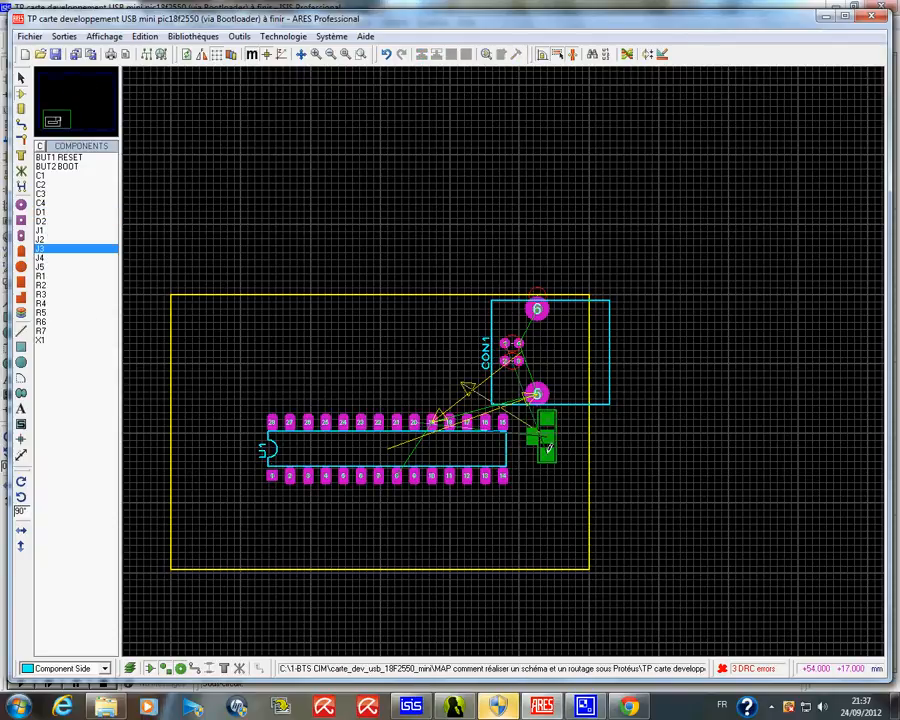
left_click(754, 465)
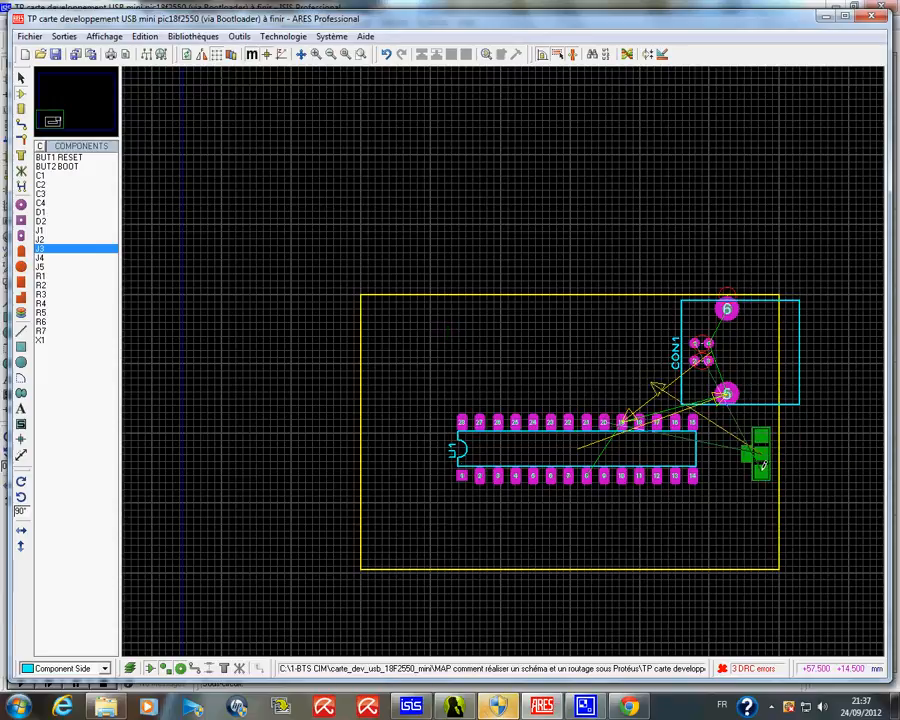
key("KP_Add")
key("KP_Add")
left_click_drag(754, 465, 740, 465)
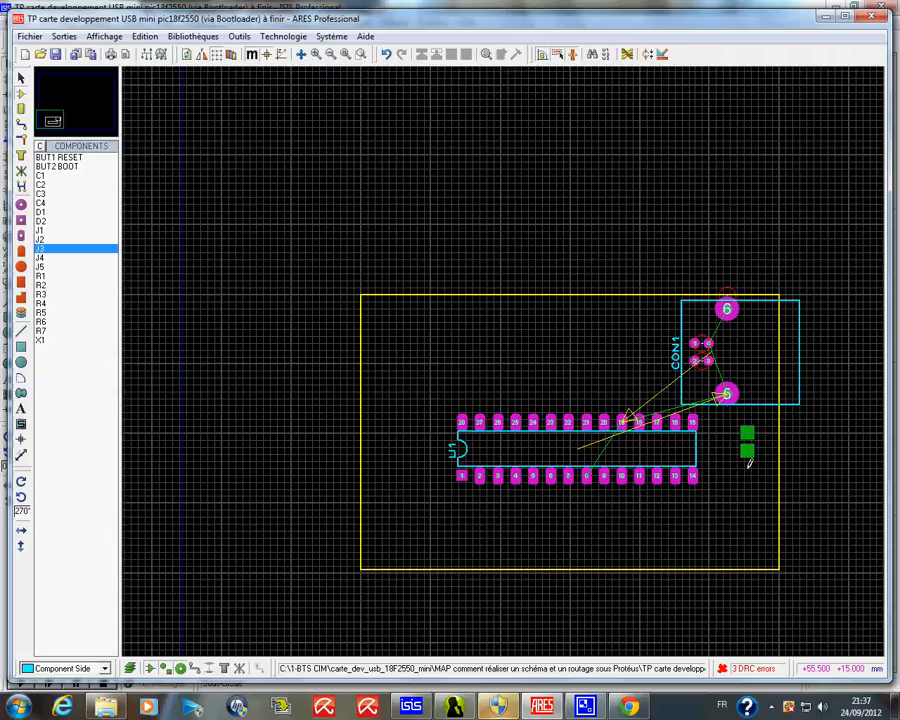
left_click(740, 475)
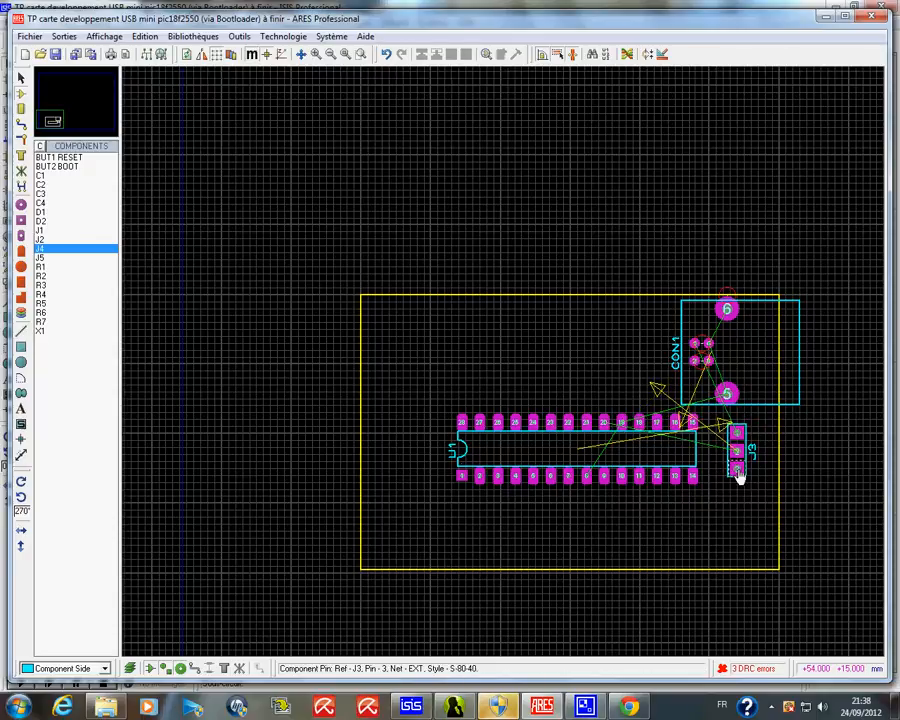
Place crystal X1 horizontally at 0° directly below pins 9 and 10 of U1.
left_click(41, 331)
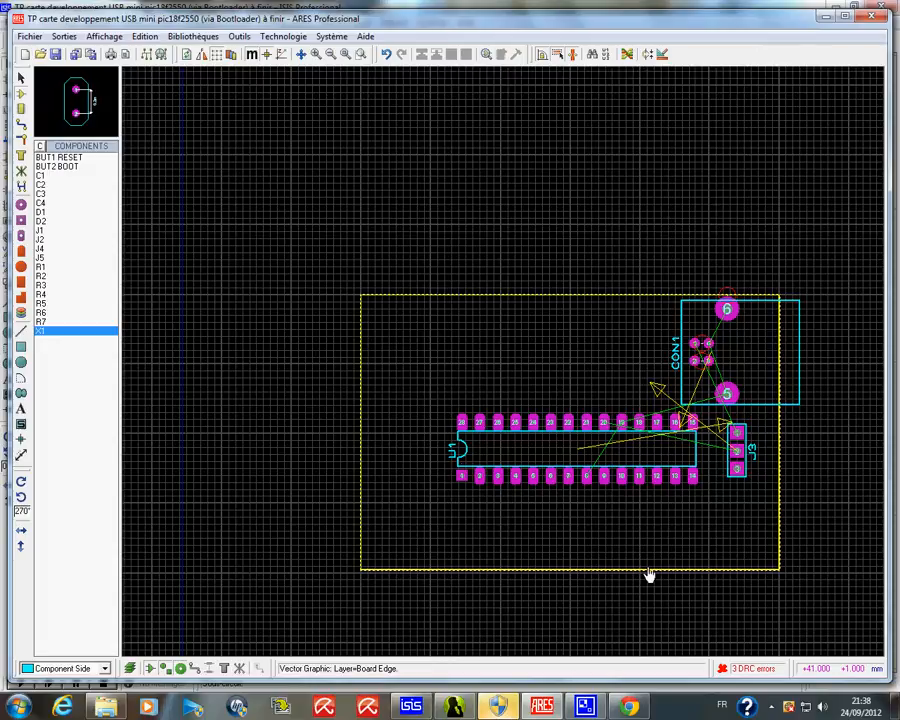
left_click(649, 518)
key("KP_Add")
key("KP_Add")
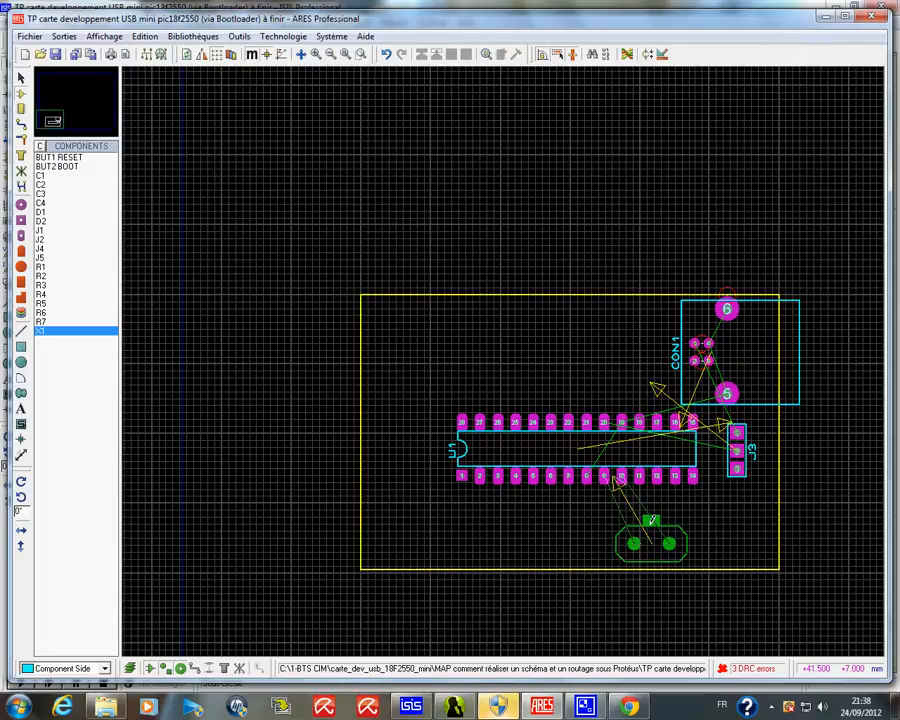
key("KP_Subtract")
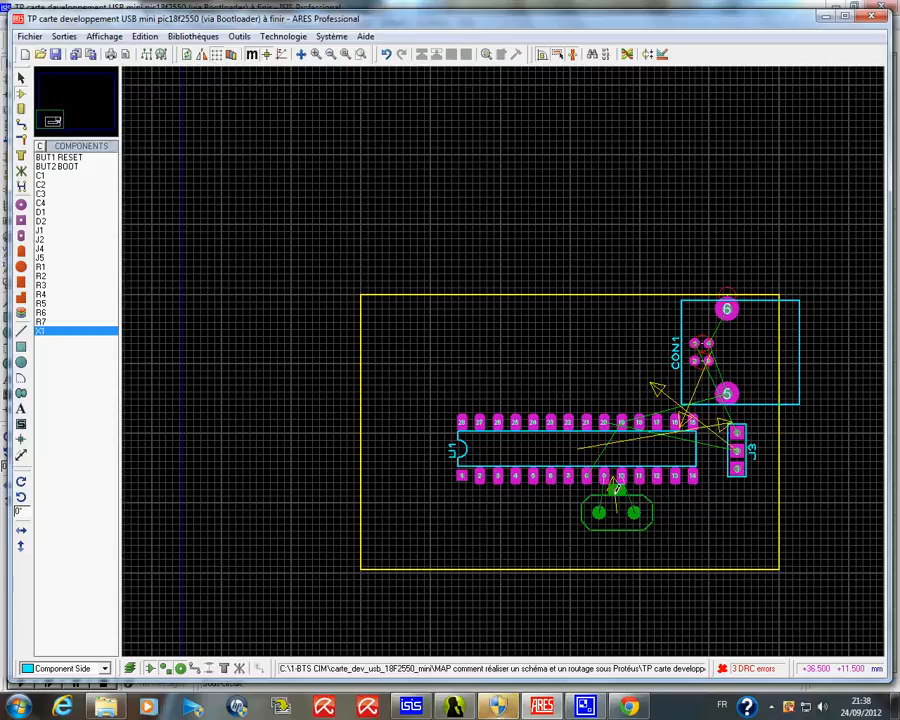
left_click(616, 503)
Place header J5 vertically at 90° below J3, near the board's right edge.
key("F6")
key("F6")
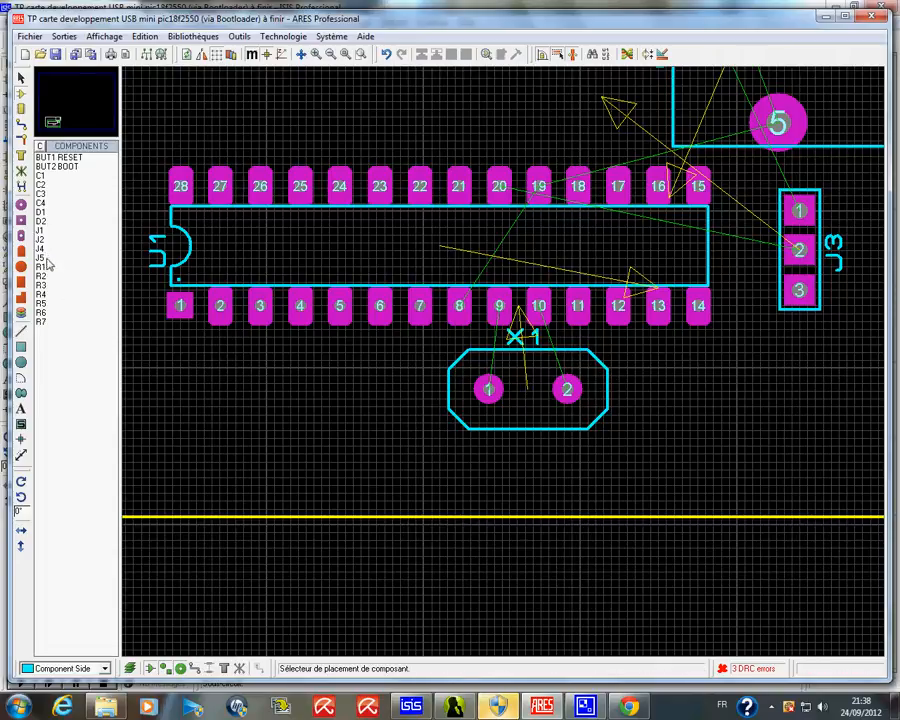
left_click(45, 258)
key("plus")
key("plus")
key("plus")
key("plus")
key("plus")
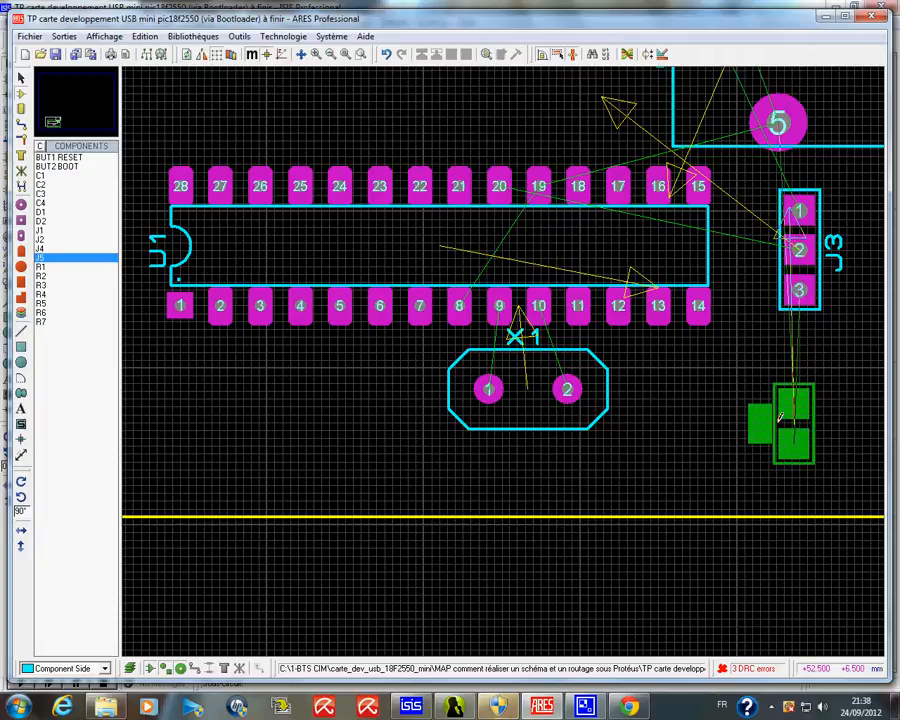
left_click(791, 412)
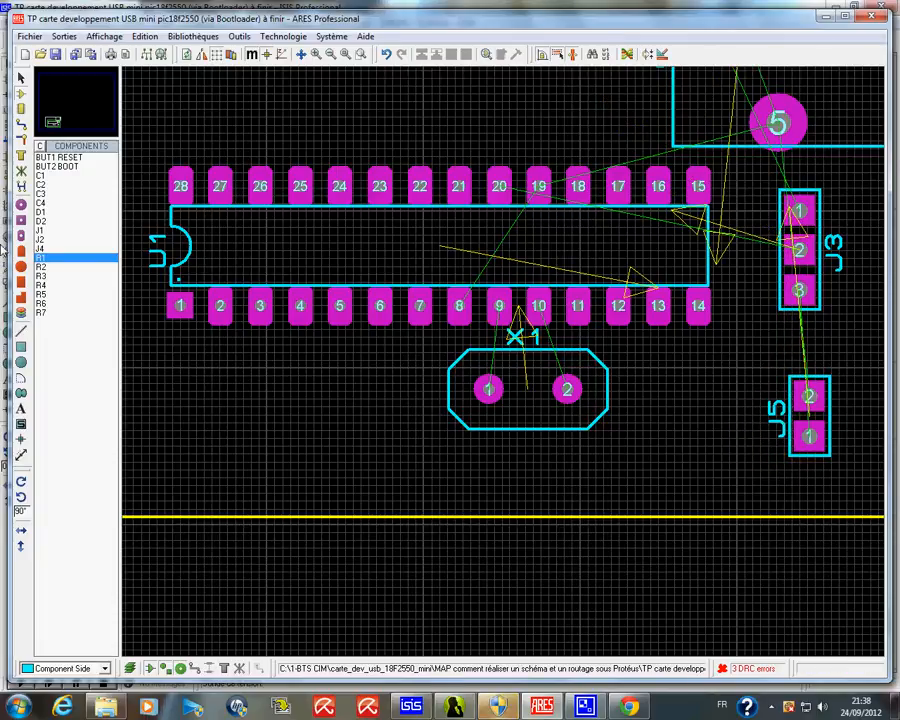
Place header J1 horizontally at 0° below U1 and X1, along the board's lower edge.
left_click(42, 231)
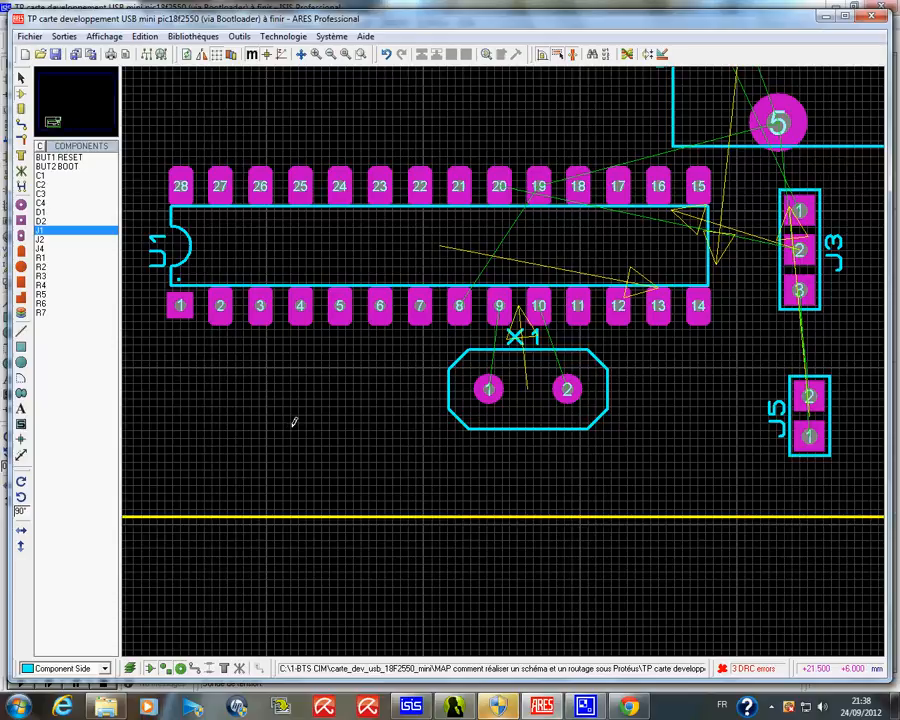
key("KP_Subtract")
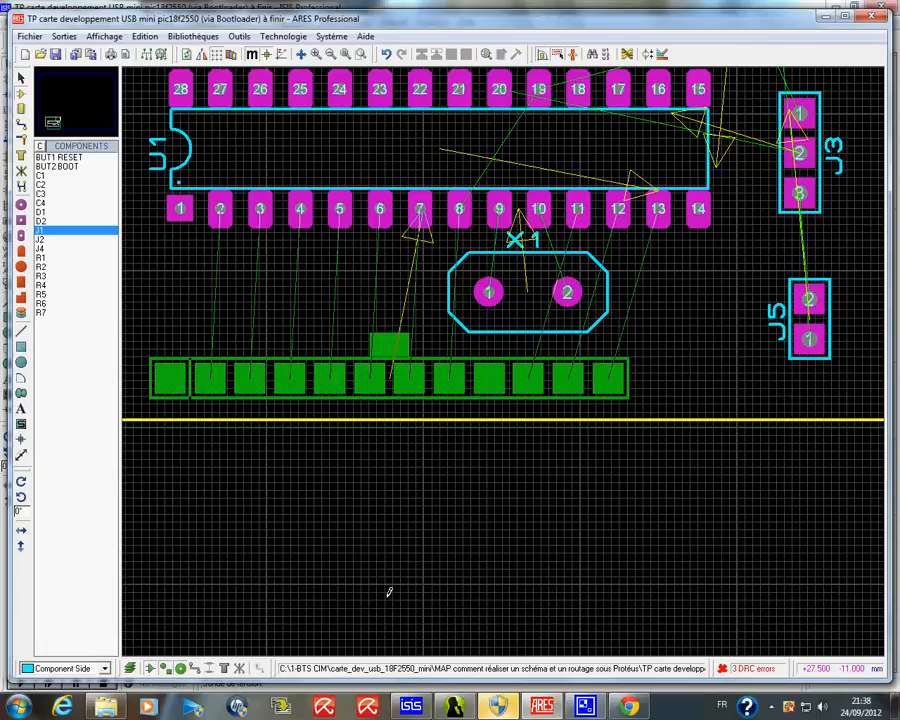
left_click(373, 602)
scroll(311, 587, "down", 1)
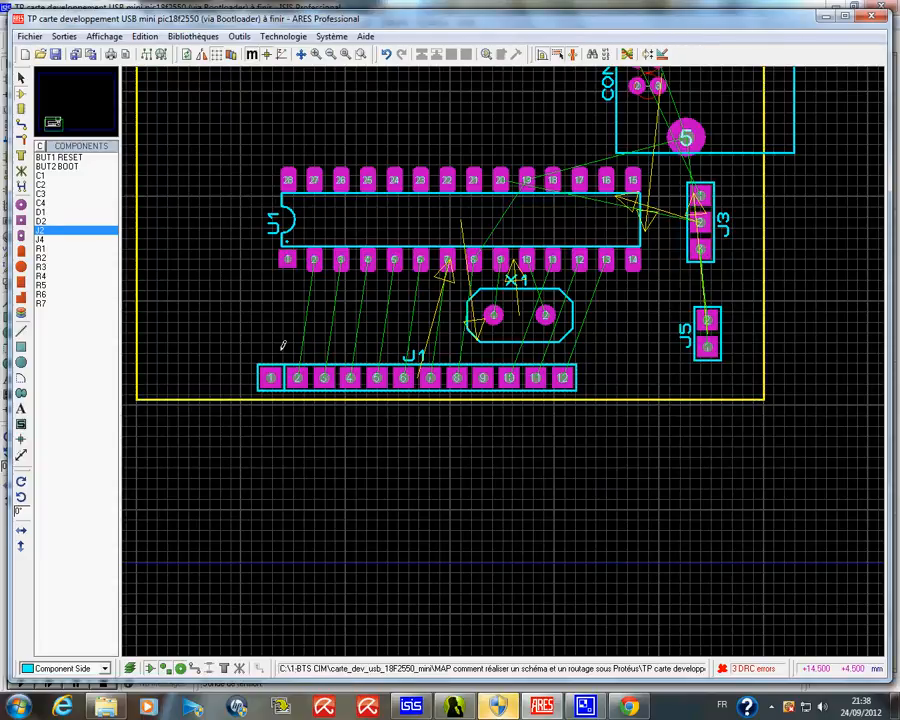
Place button BUT1 RESET at 0° near the board's left edge, below and left of U1, above the start of J1.
left_click(60, 157)
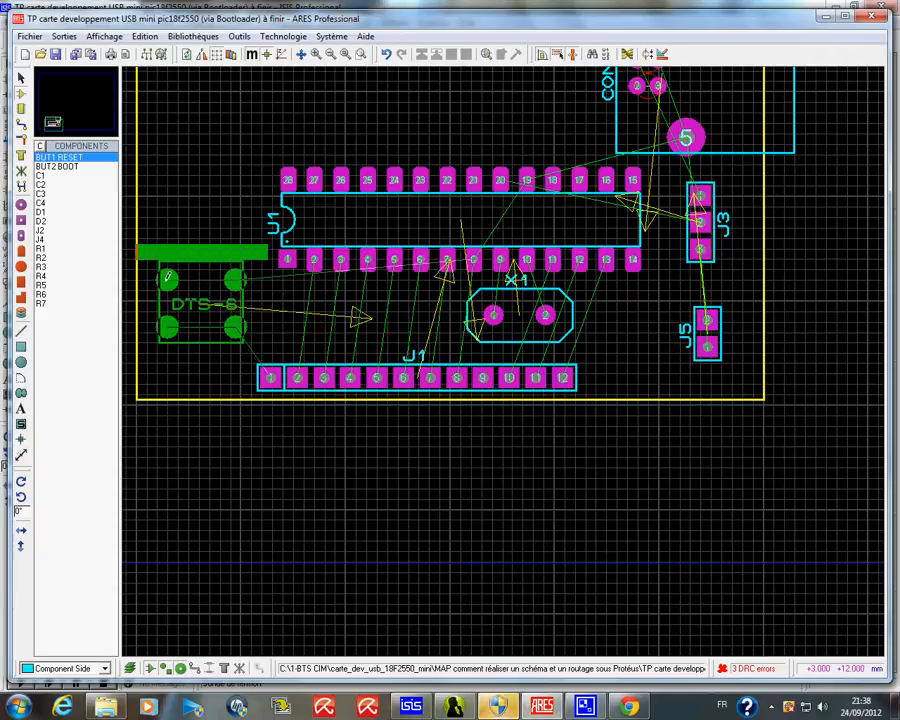
key("KP_Add")
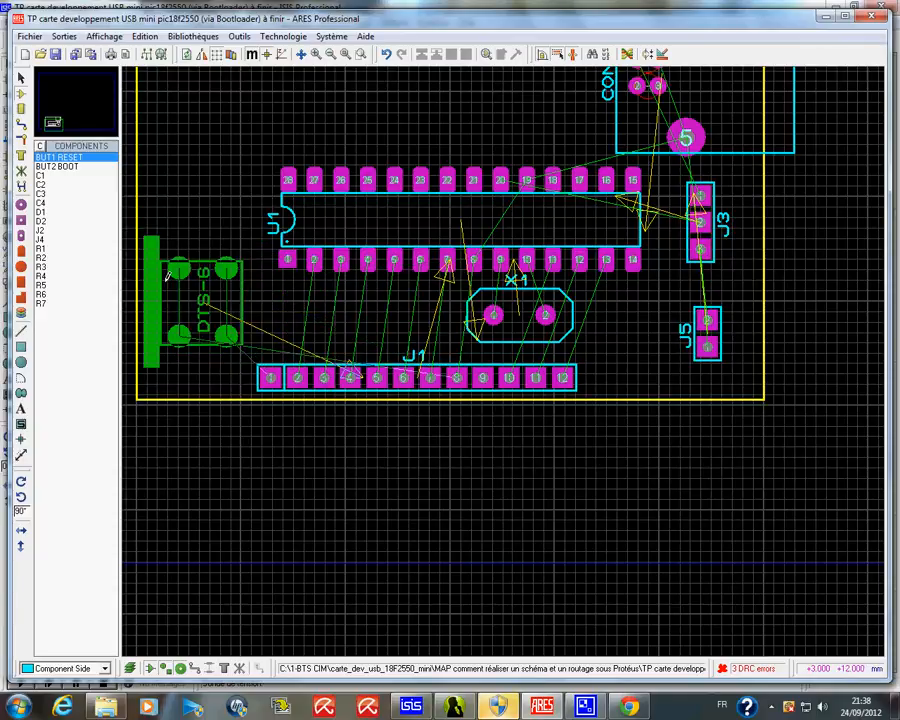
key("KP_Add")
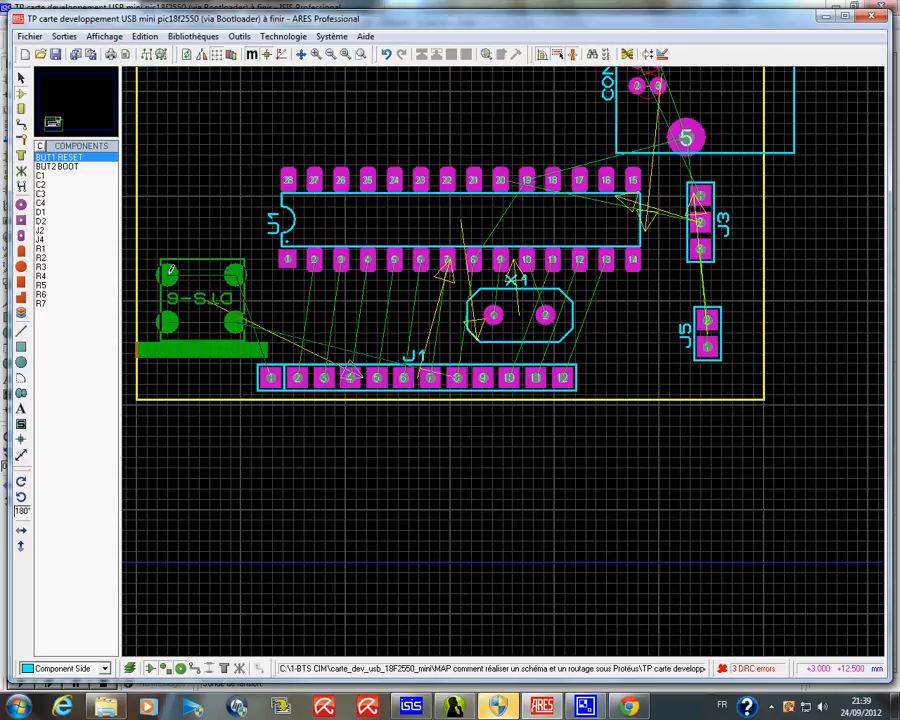
key("KP_Add")
key("KP_Add")
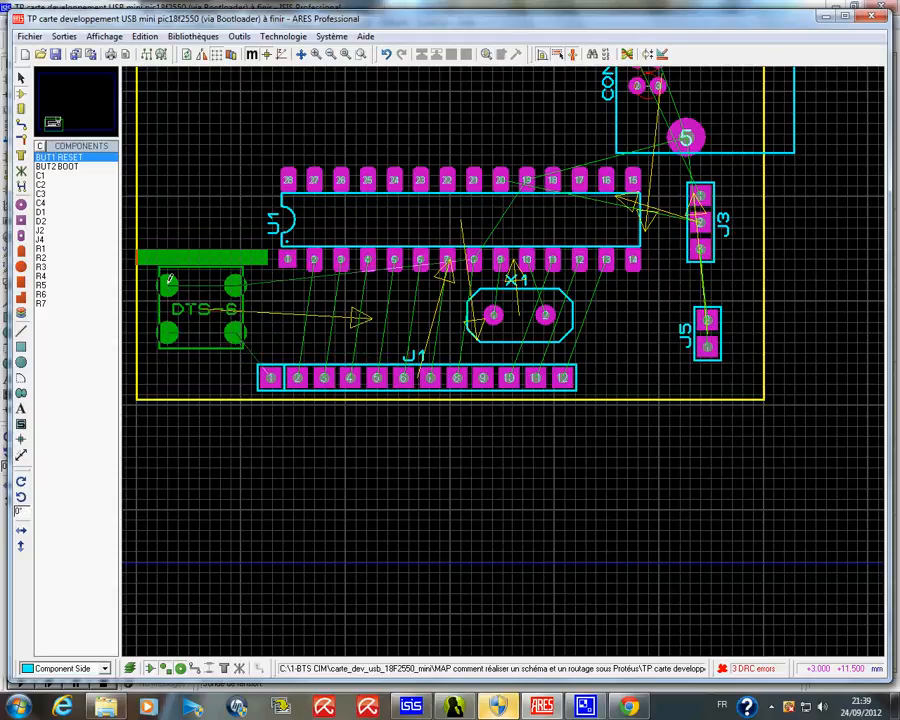
left_click(166, 283)
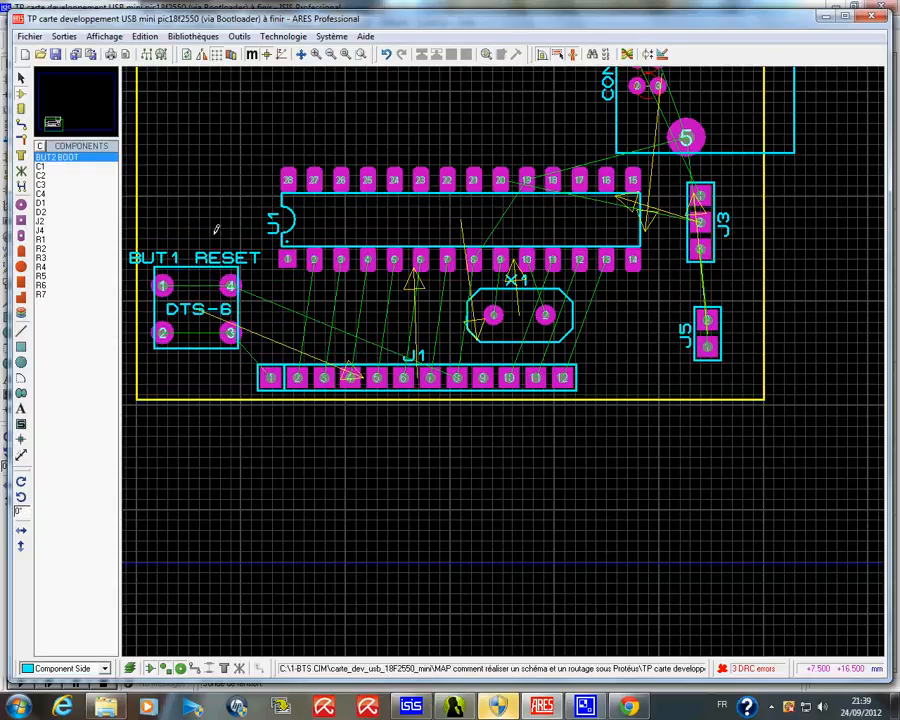
Place button BUT2 BOOT at 0° directly above BUT1 RESET, between the board's left edge and U1.
key("F7")
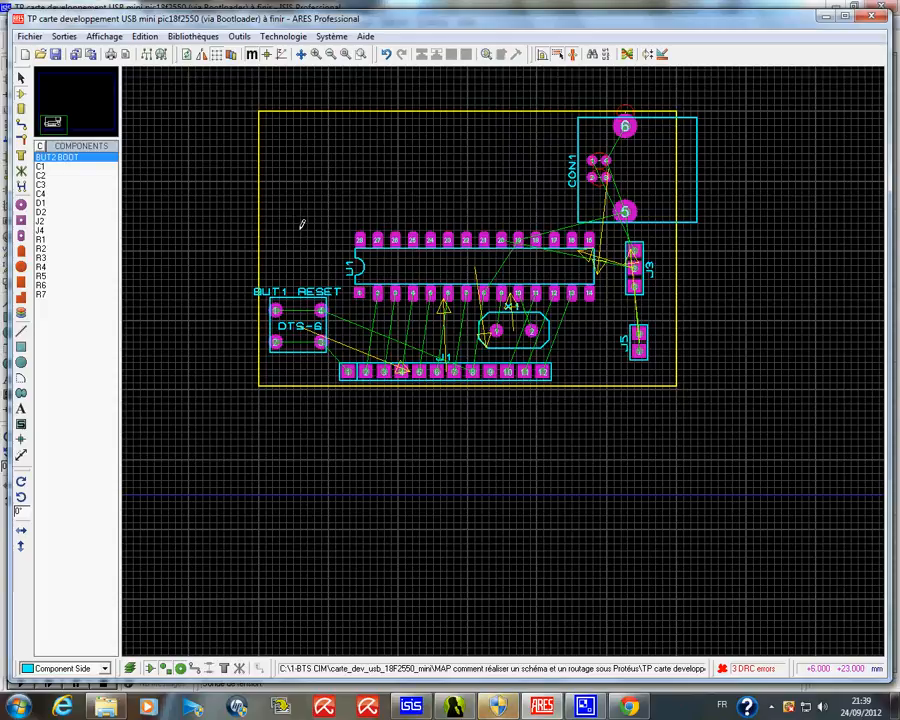
left_click(70, 157)
left_click(316, 241)
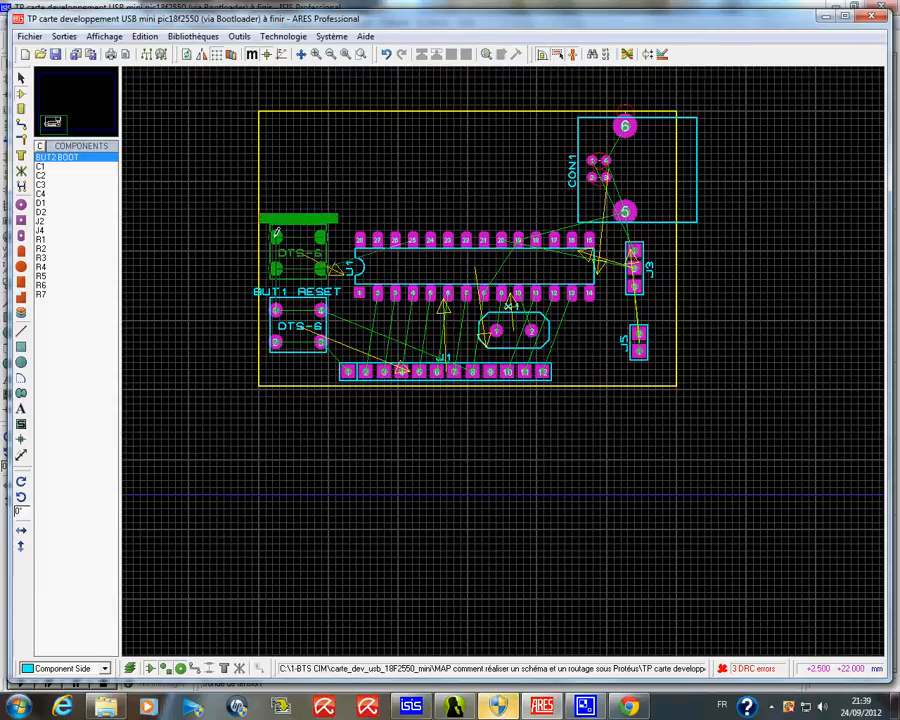
left_click(277, 234)
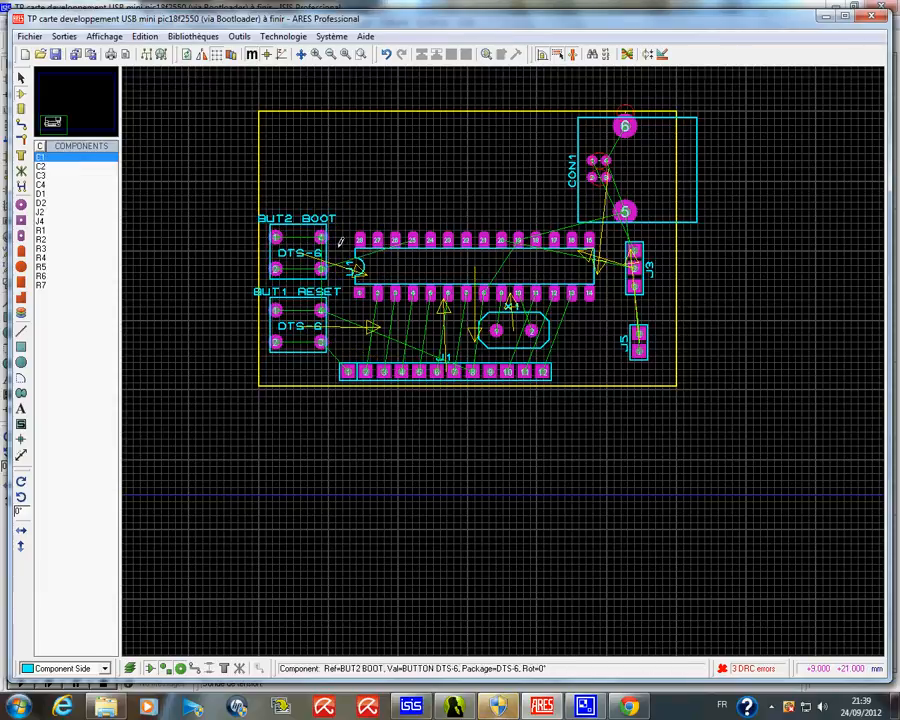
Move the BUT1 RESET reference label to just below its button outline.
right_click(261, 286)
left_click(260, 288)
left_click_drag(263, 289, 245, 359)
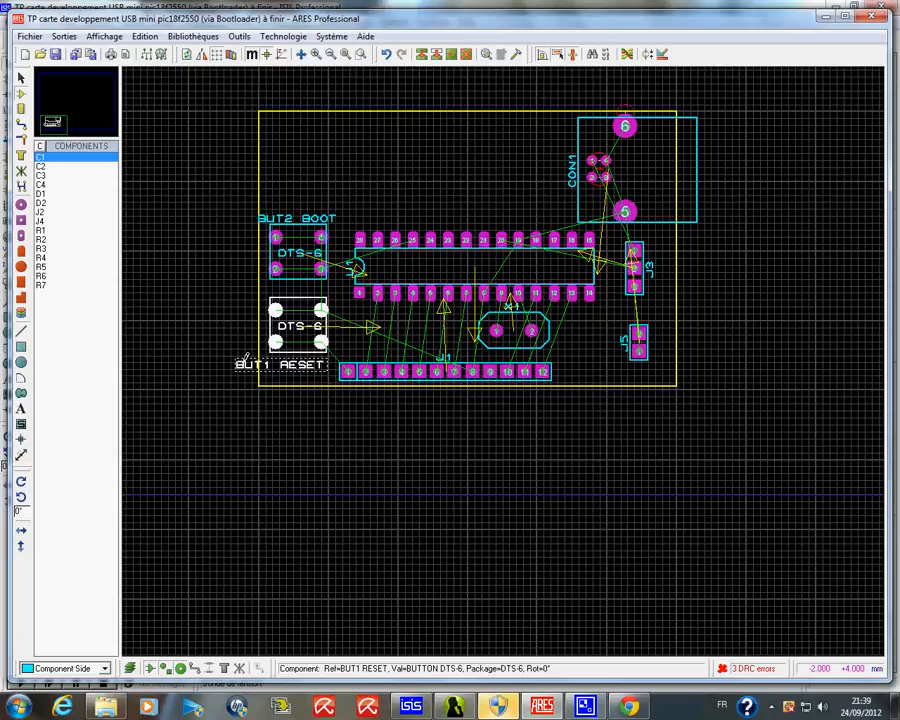
left_click(221, 317)
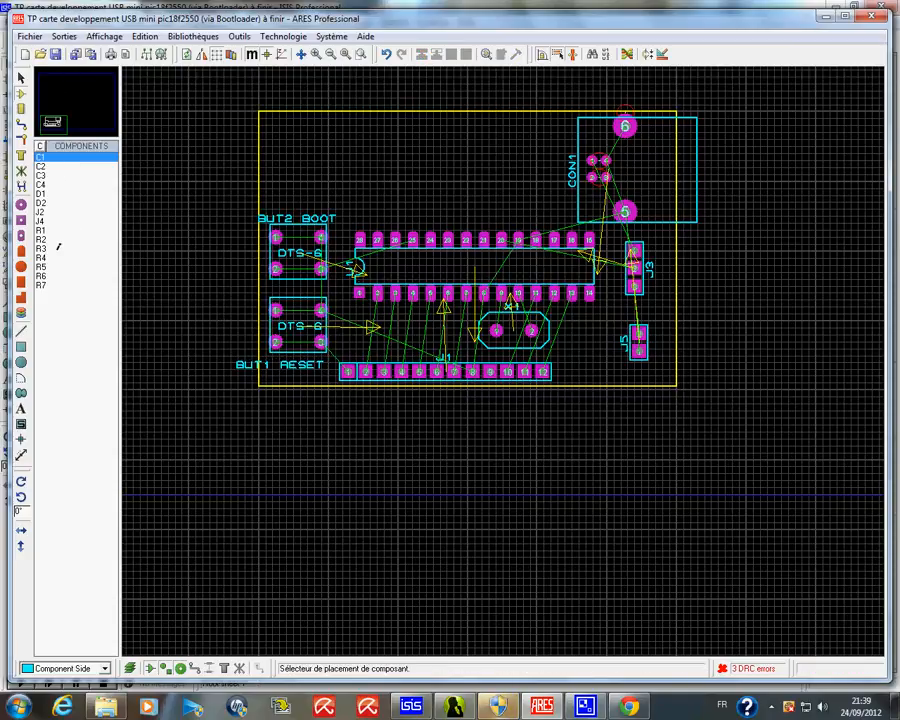
Place header J2 horizontally at 180° above U1, with its pin 12 end just above BUT2 BOOT.
left_click(48, 212)
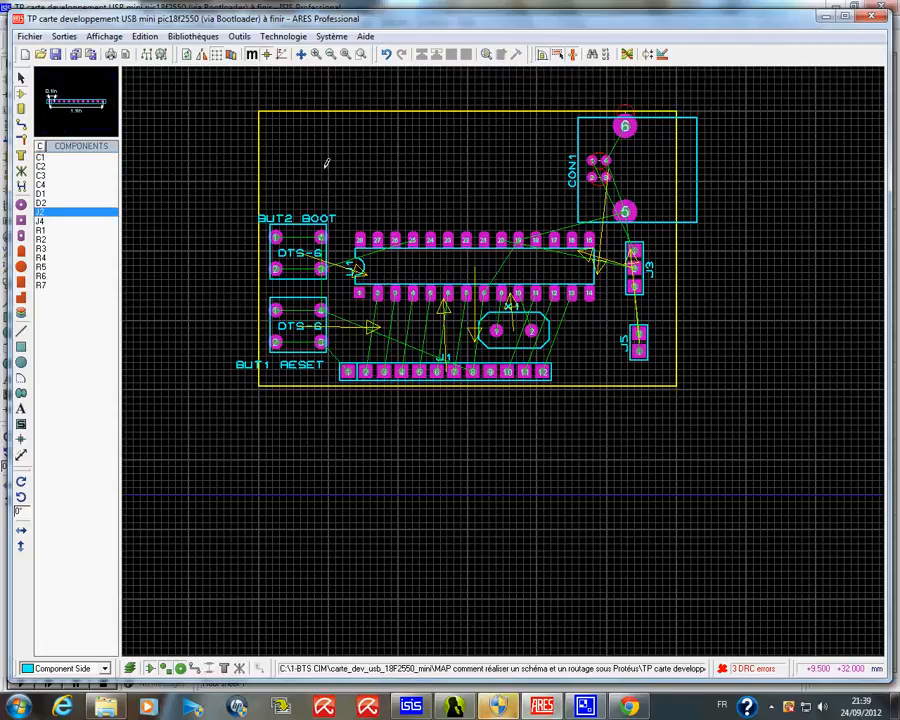
left_click(351, 153)
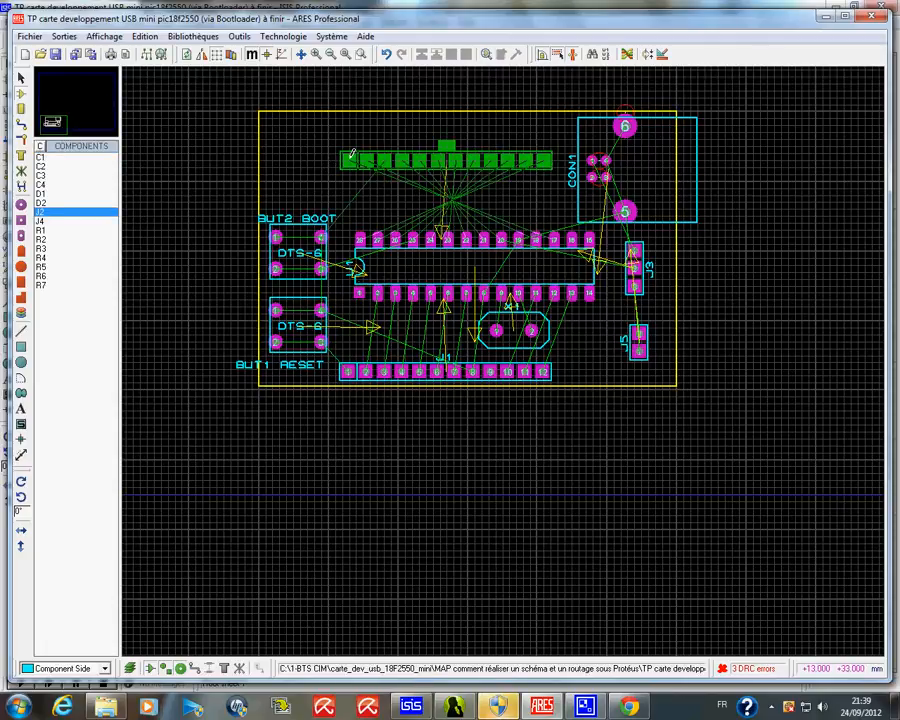
key("KP_Add")
key("KP_Add")
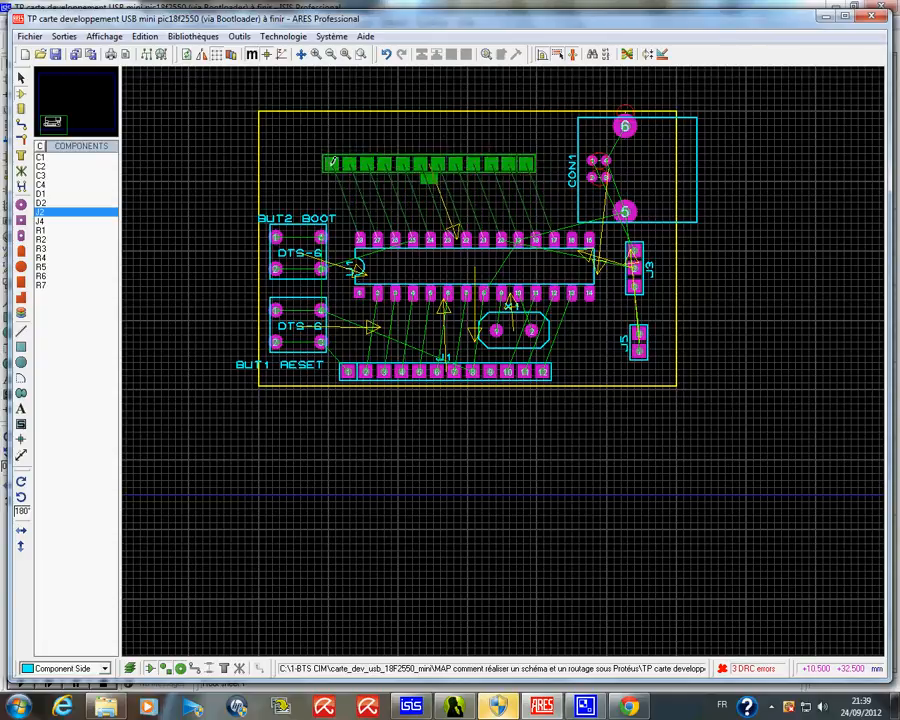
left_click(307, 195)
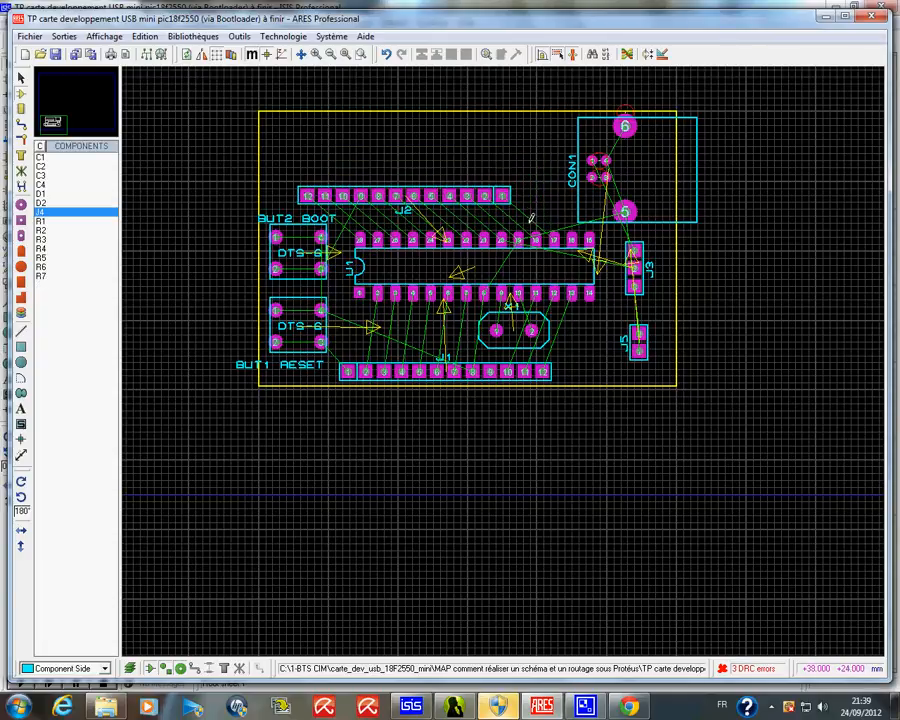
right_click(512, 189)
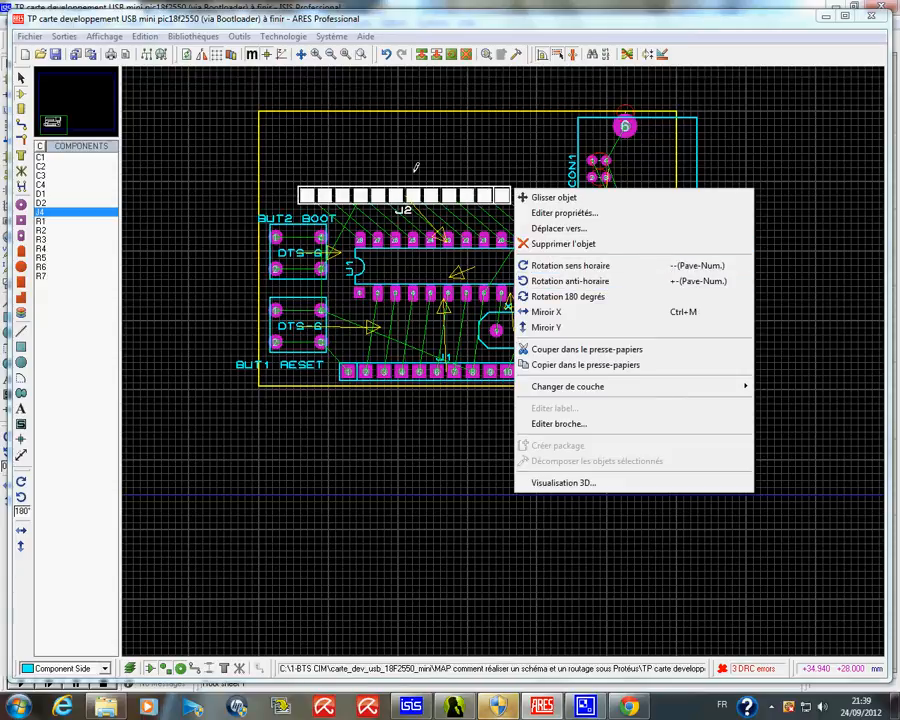
left_click(385, 149)
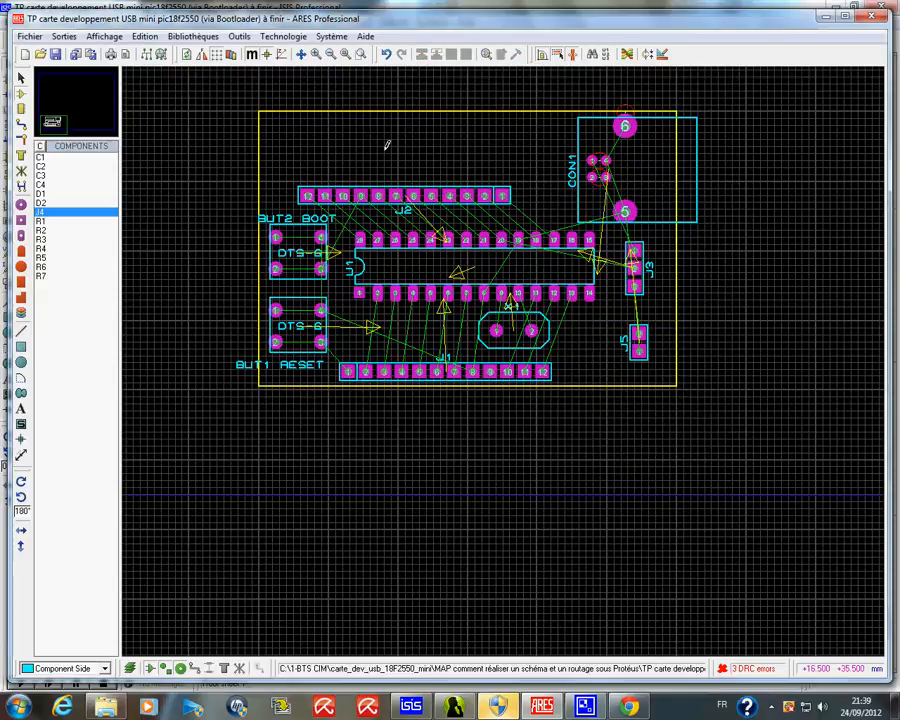
right_click(439, 194)
key("KP_Subtract")
key("KP_Subtract")
key("KP_Subtract")
key("KP_Subtract")
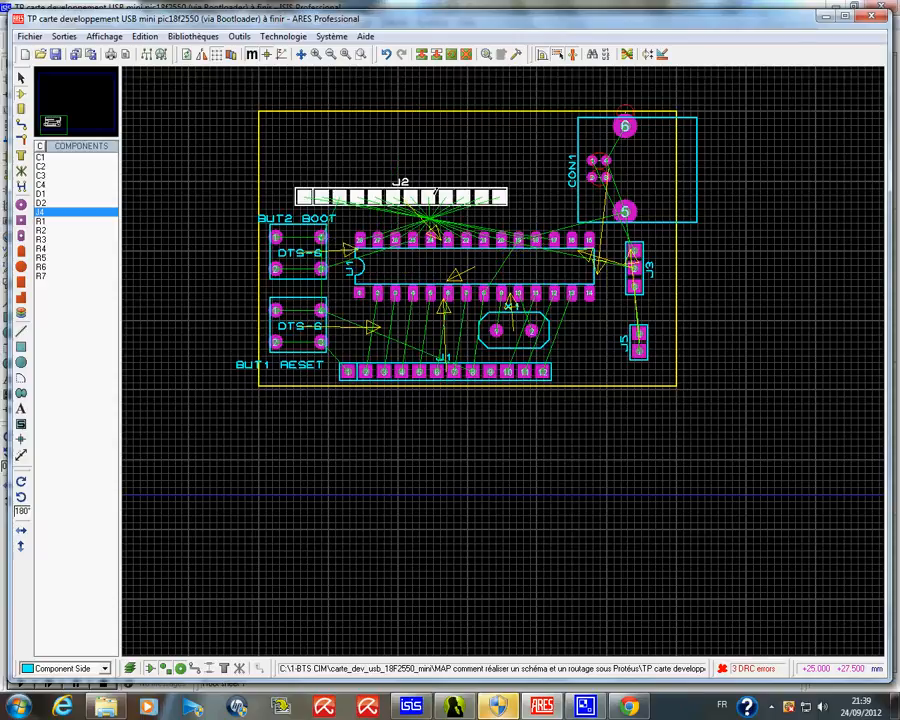
left_click(408, 206)
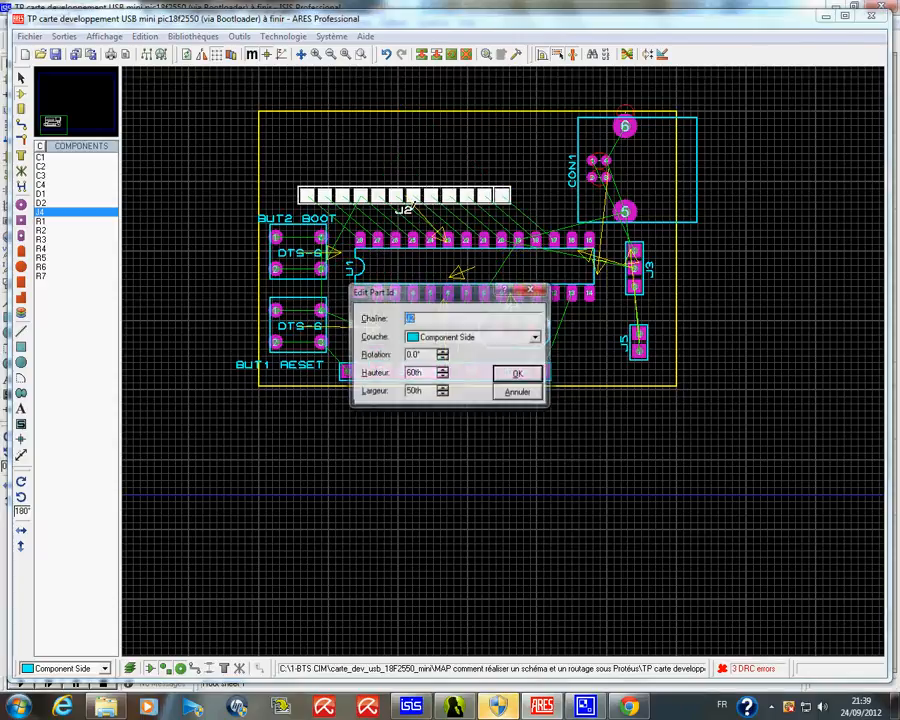
left_click(521, 390)
left_click(390, 138)
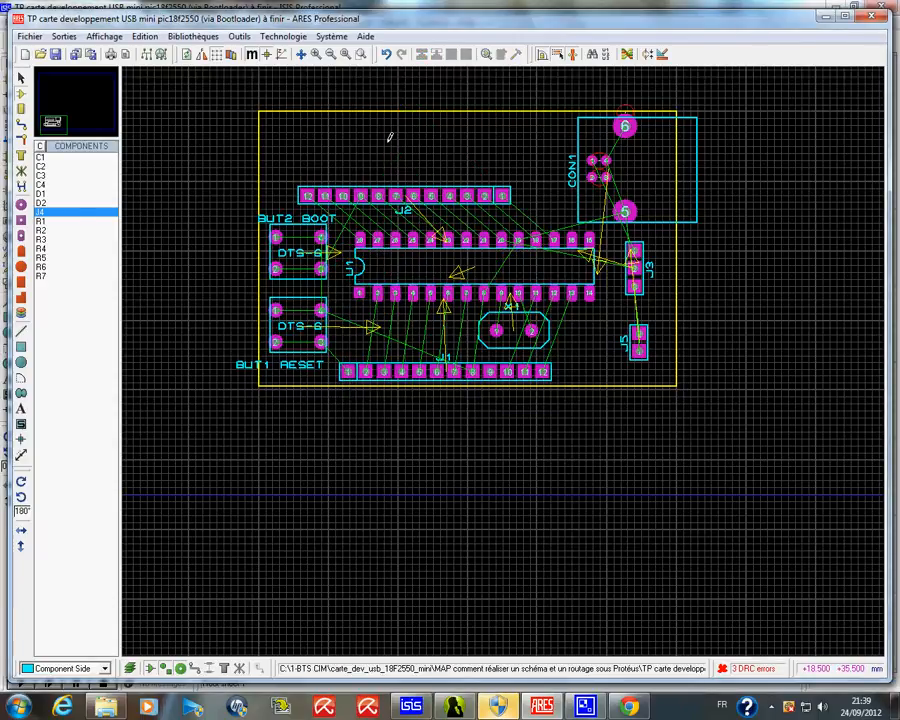
Place header J4 horizontally at 0° above the pin 12 end of J2, near the board's upper-left corner.
left_click(38, 210)
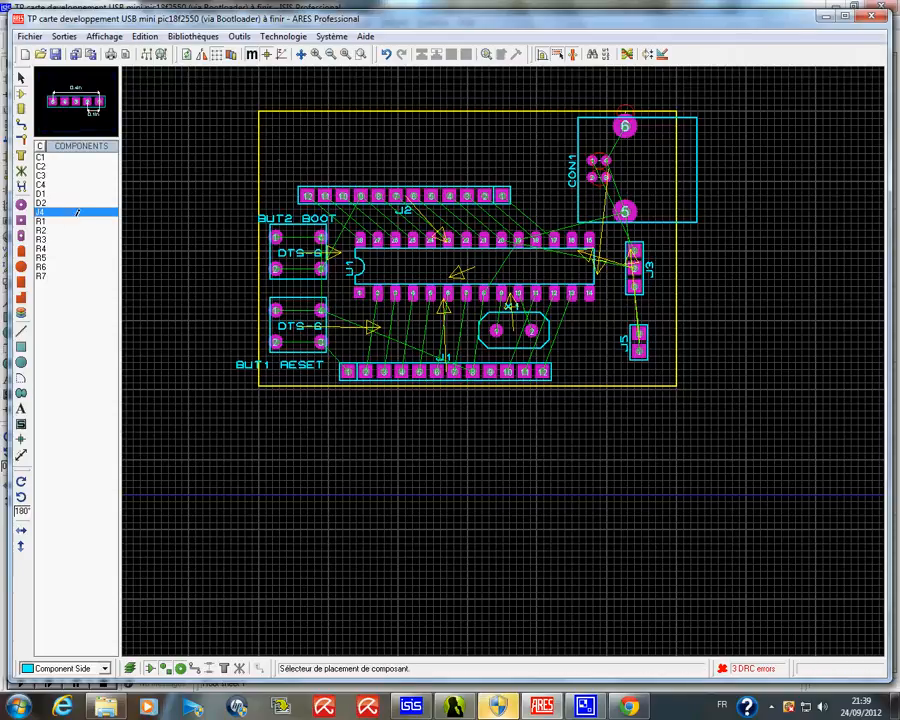
left_click(348, 140)
left_click(376, 138)
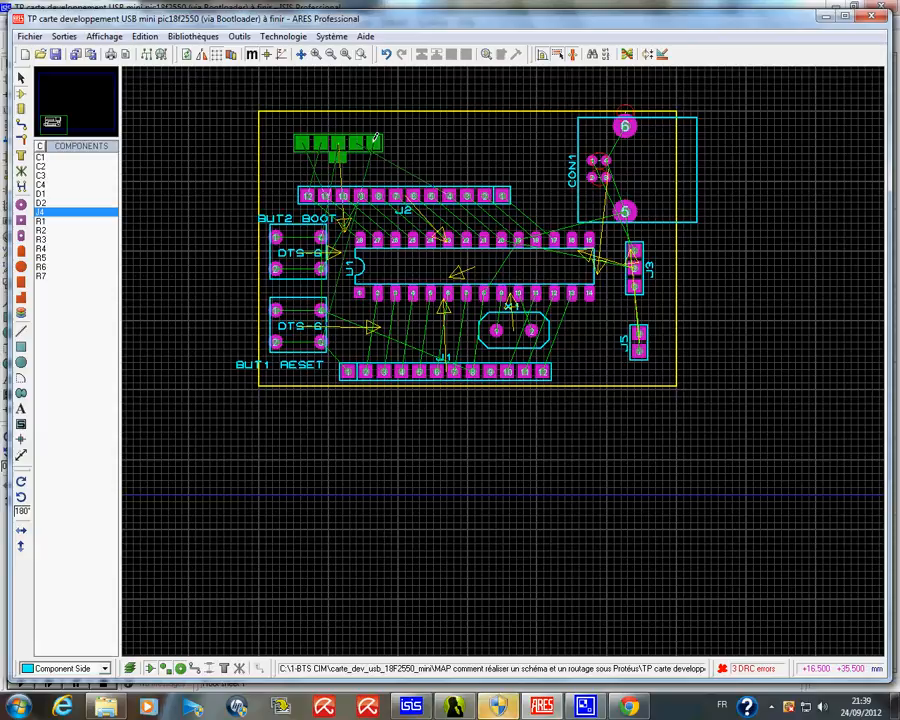
key("KP_Subtract")
key("KP_Subtract")
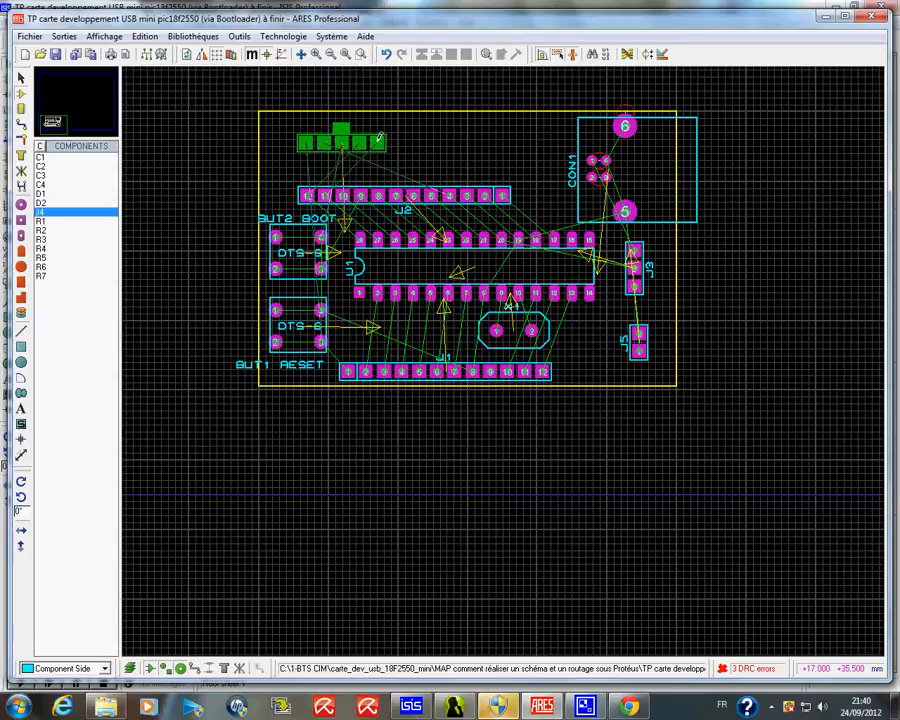
left_click(380, 137)
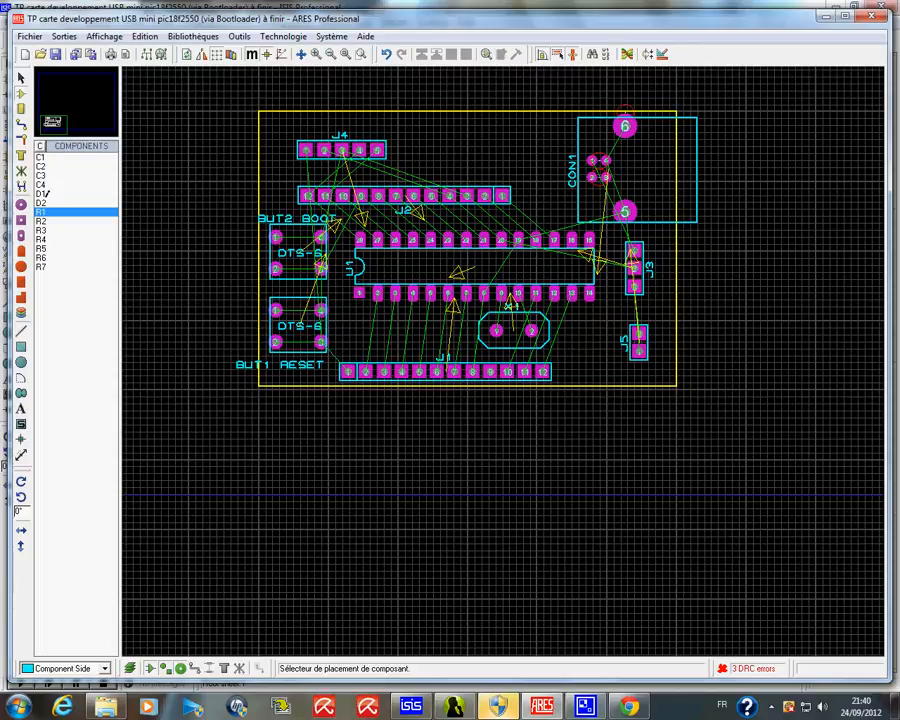
Place LEDs D1 and D2 at 0° along the board's upper edge, D1 just left of CON1 and D2 left of D1.
left_click(42, 193)
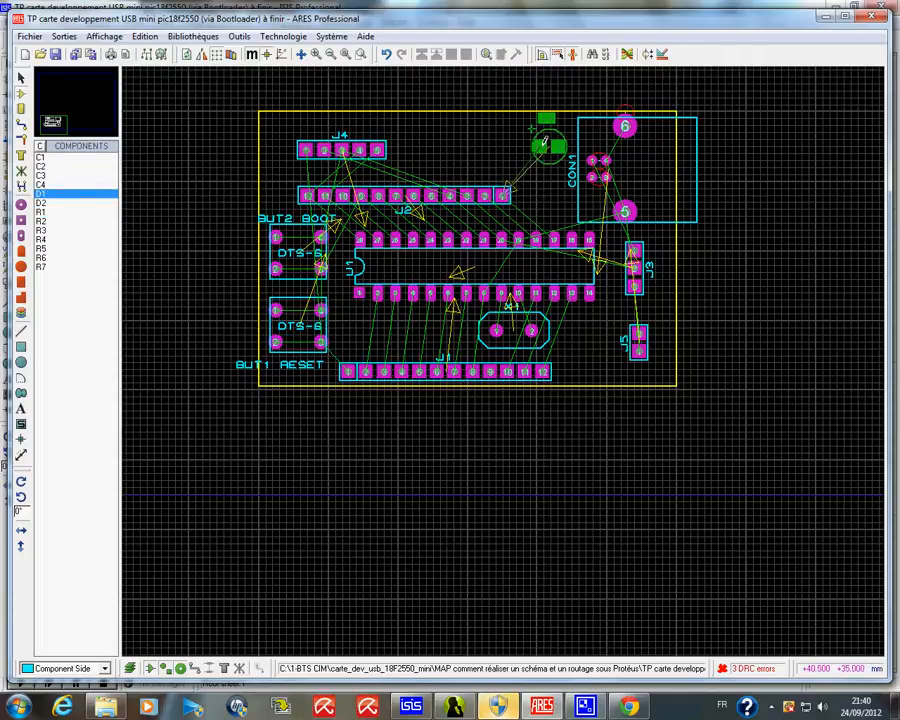
left_click(537, 141)
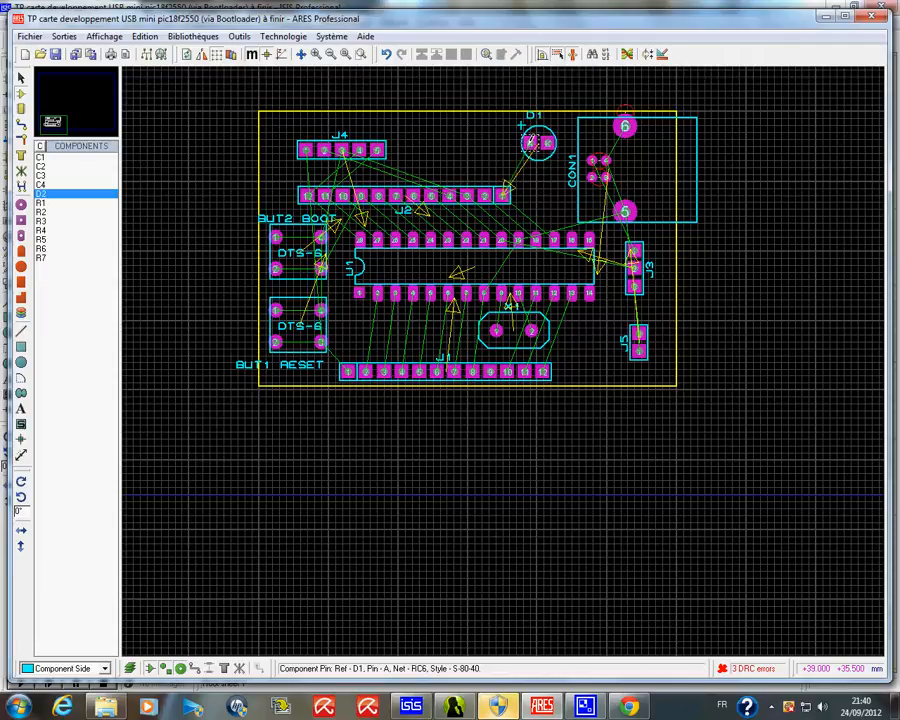
left_click(58, 191)
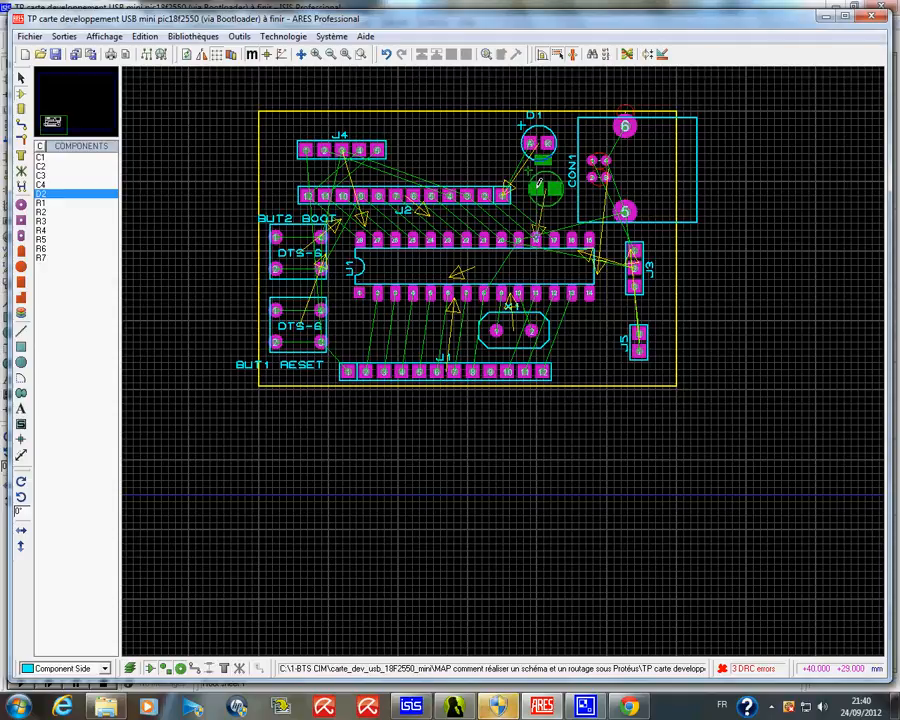
left_click(468, 145)
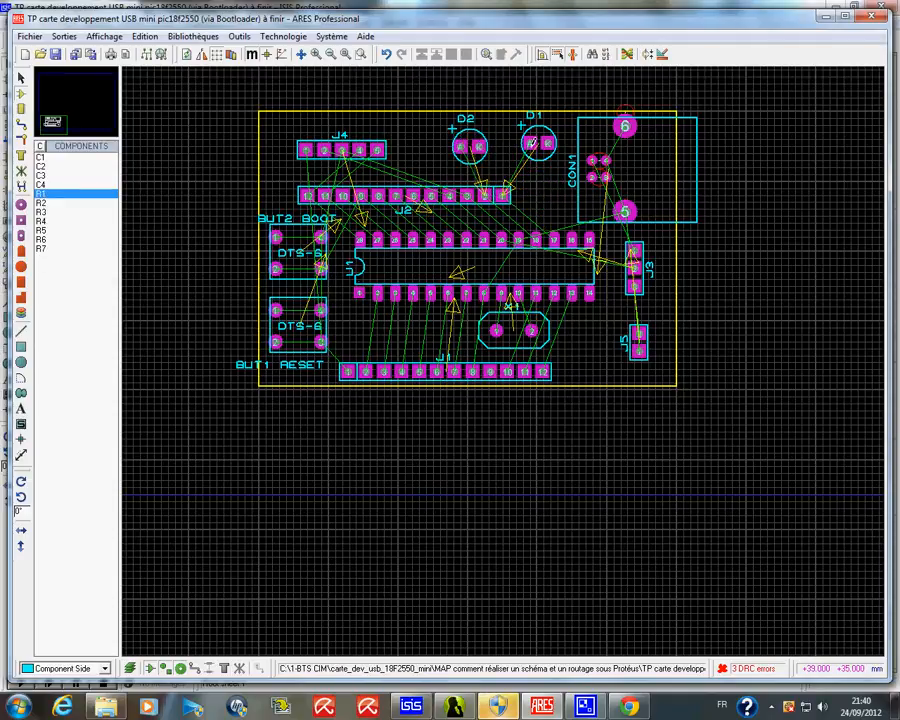
Stack the LEDs left of CON1: move D1 down beside J2's pin 1 and D2 directly above it.
right_click(538, 138)
left_click(570, 146)
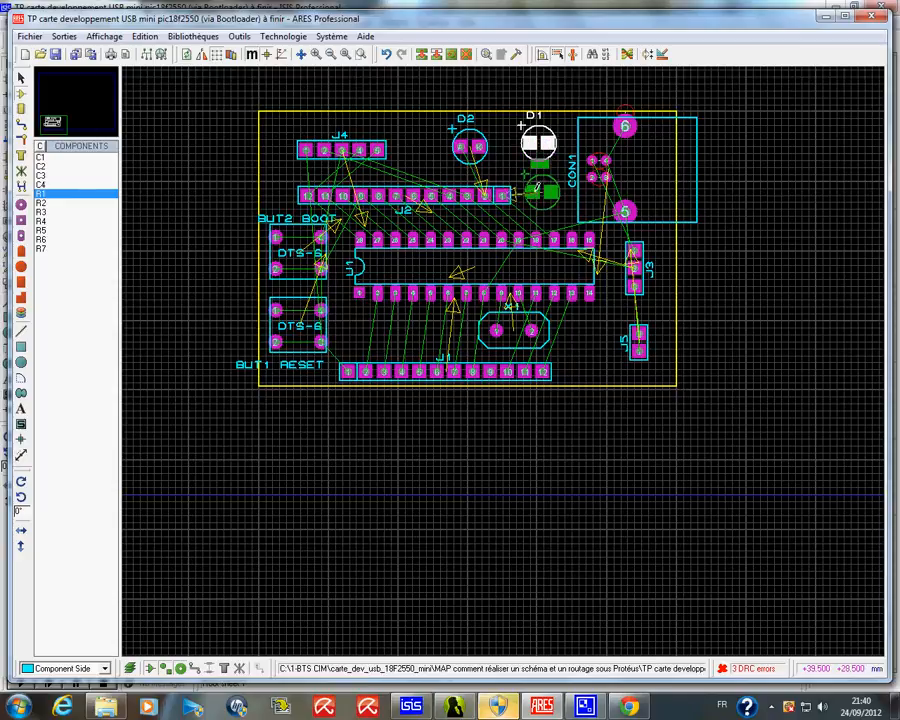
left_click(521, 177)
right_click(467, 142)
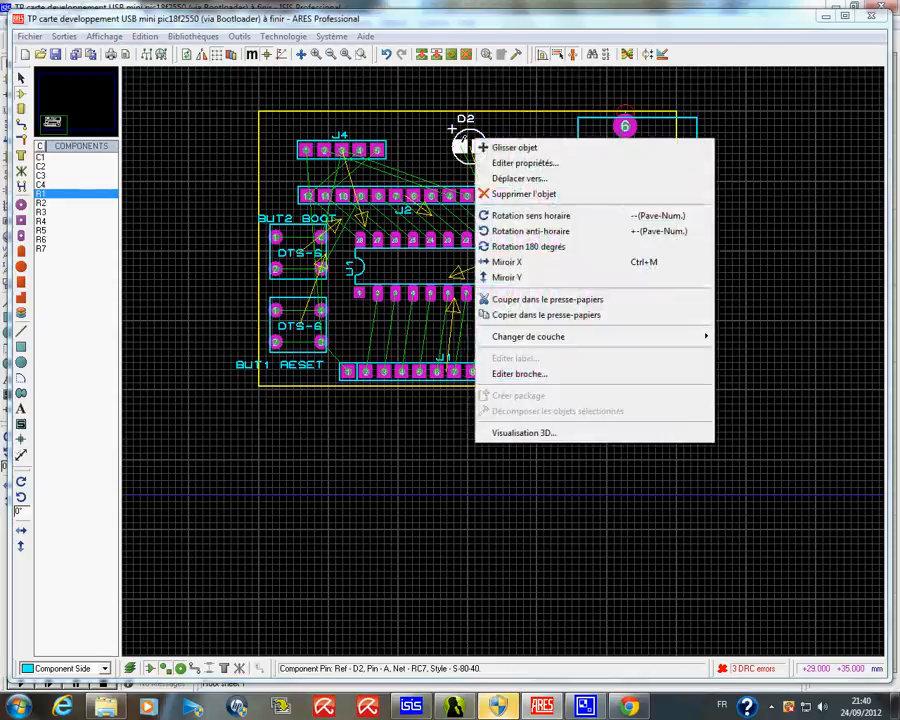
left_click(512, 145)
left_click(537, 142)
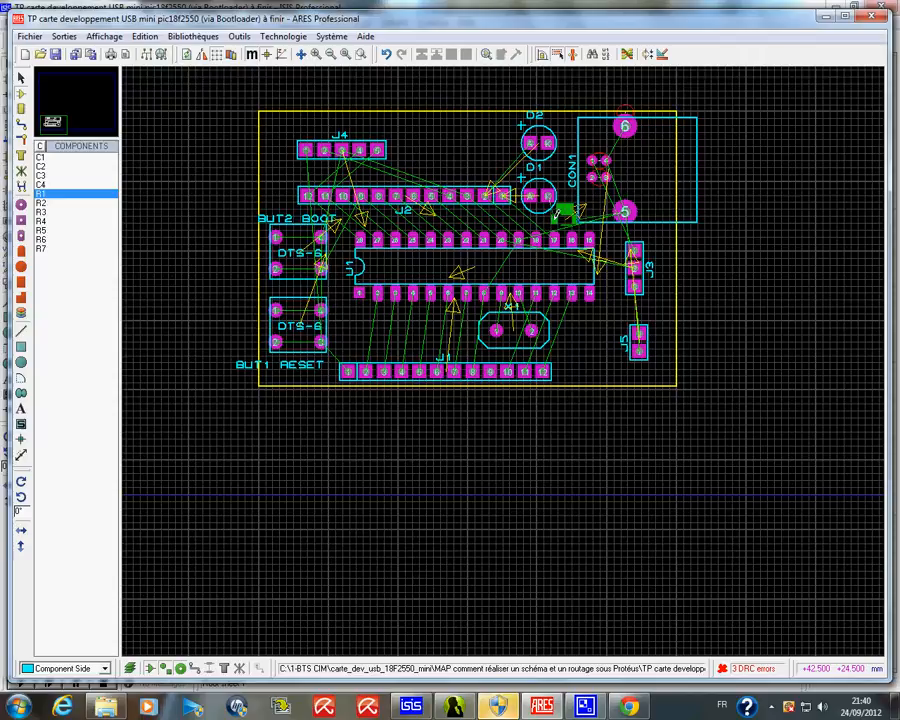
Place resistor R1 vertically at 90° between the two LEDs and CON1.
key("KP_Add")
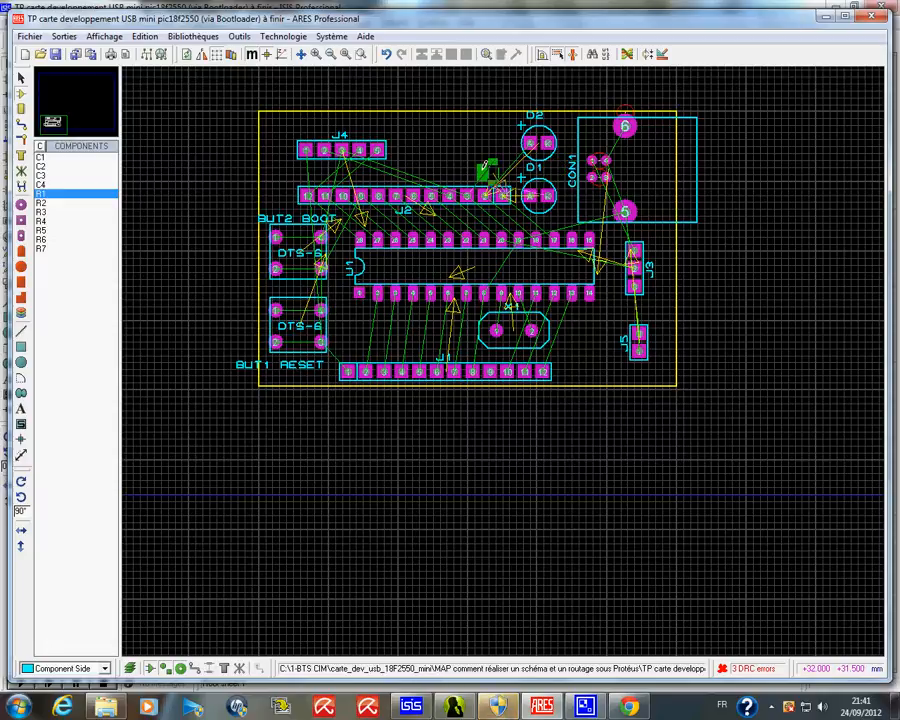
left_click(560, 175)
scroll(558, 182, "up", 2)
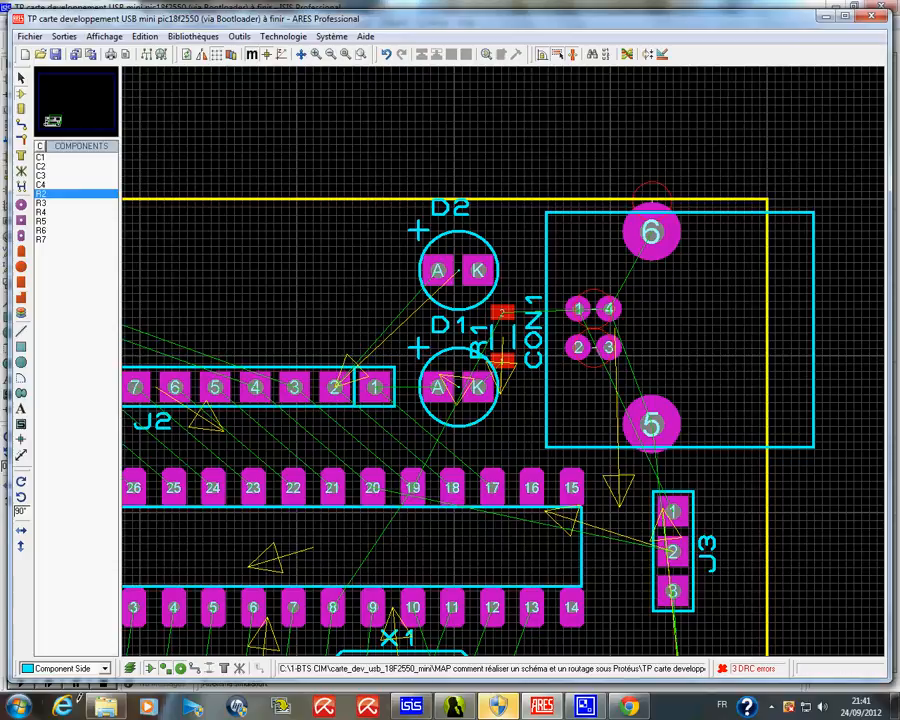
Switch to track placement with the DEFAULT trace style and make Top Copper the active layer.
left_click(104, 668)
left_click(62, 682)
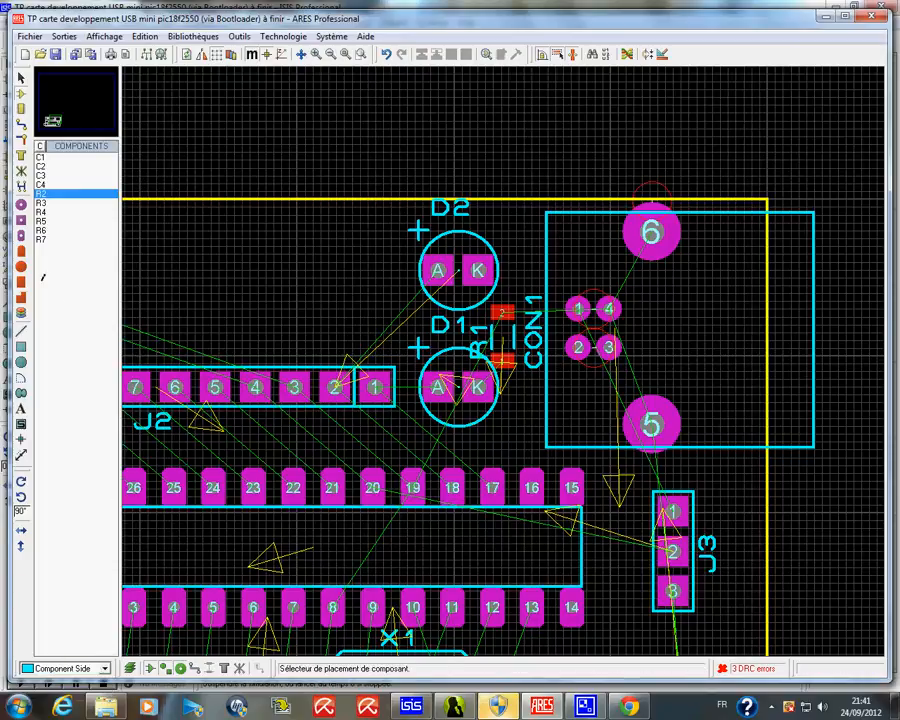
left_click(21, 124)
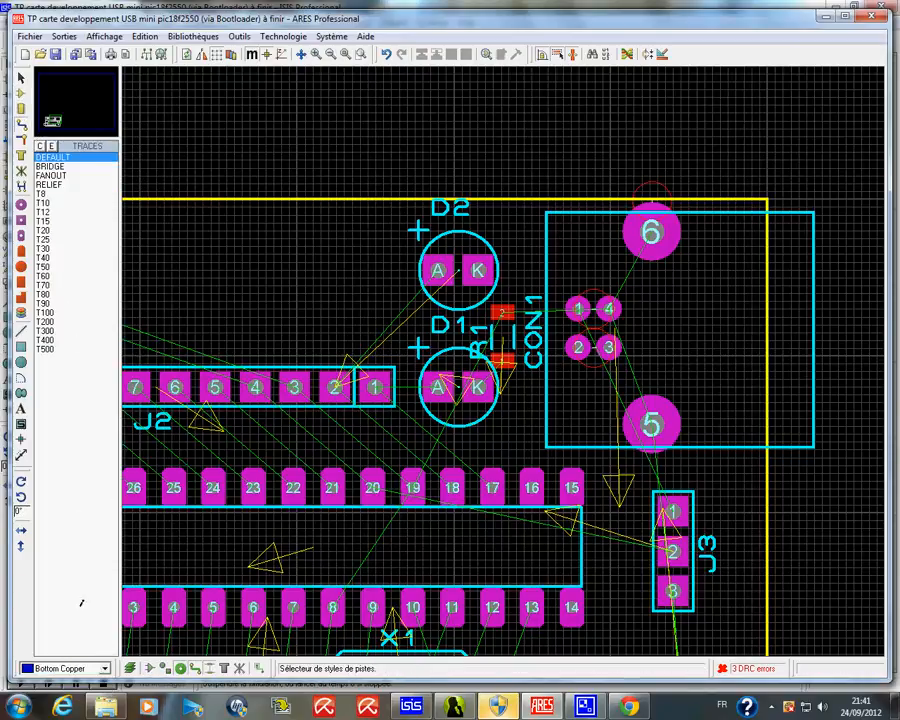
left_click(104, 666)
left_click(68, 468)
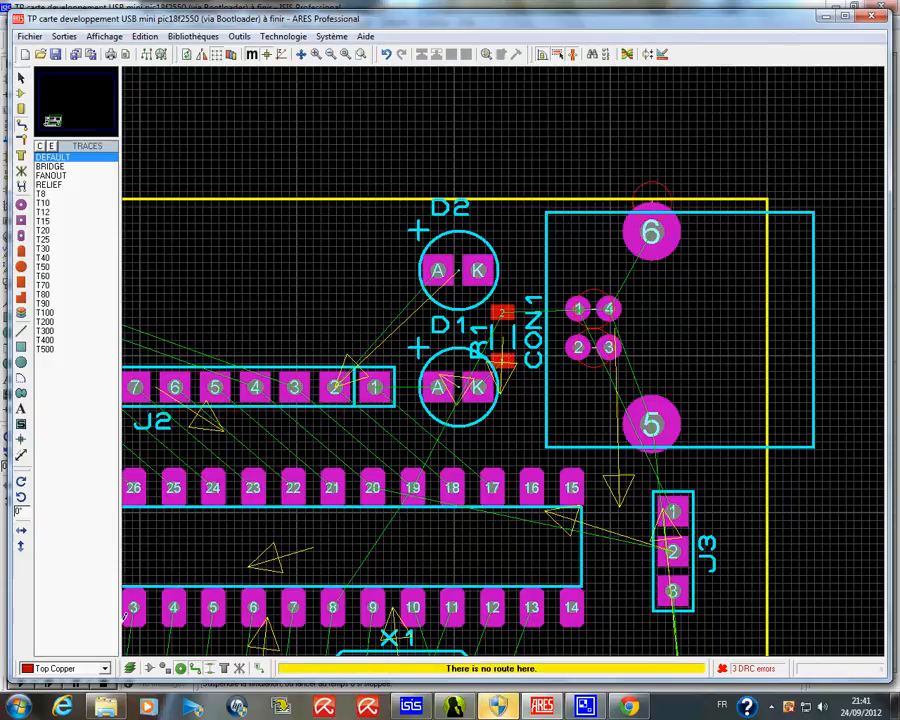
Return to component placement and move resistor R1 to the Solder Side layer.
left_click(20, 108)
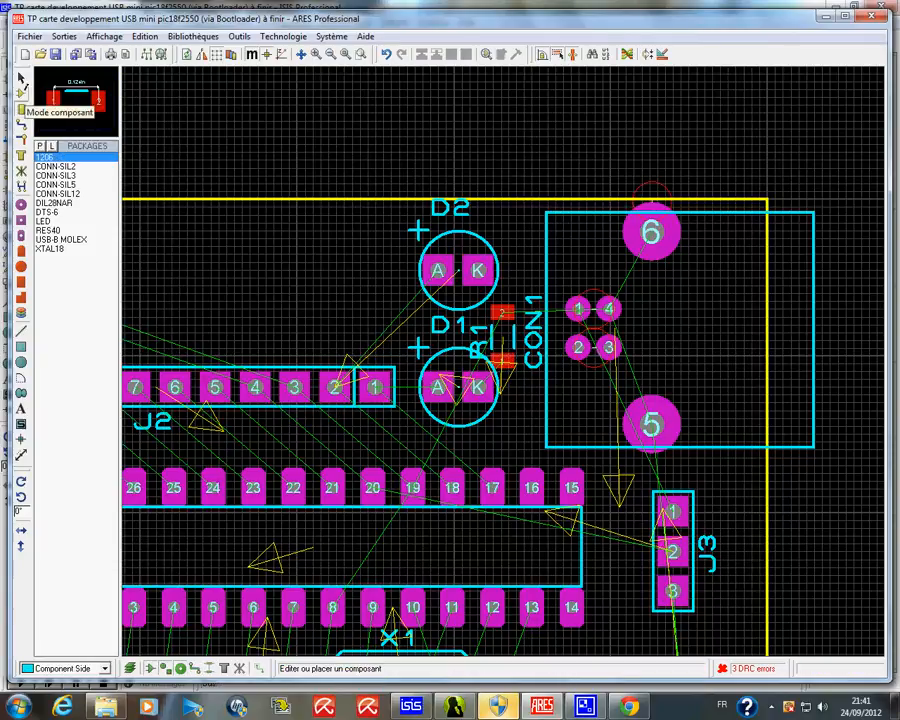
left_click(20, 92)
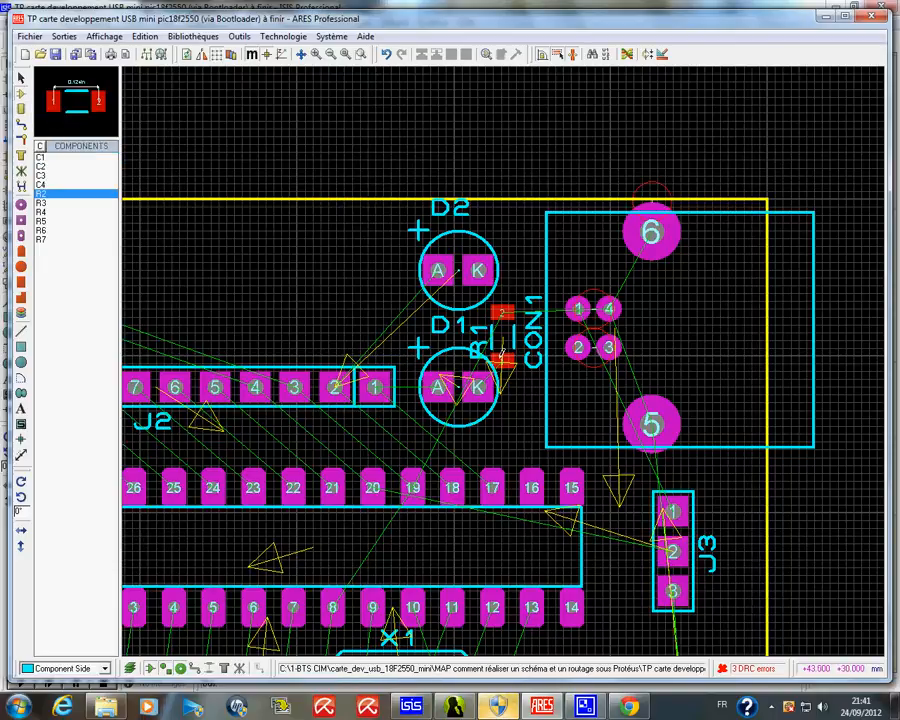
right_click(512, 354)
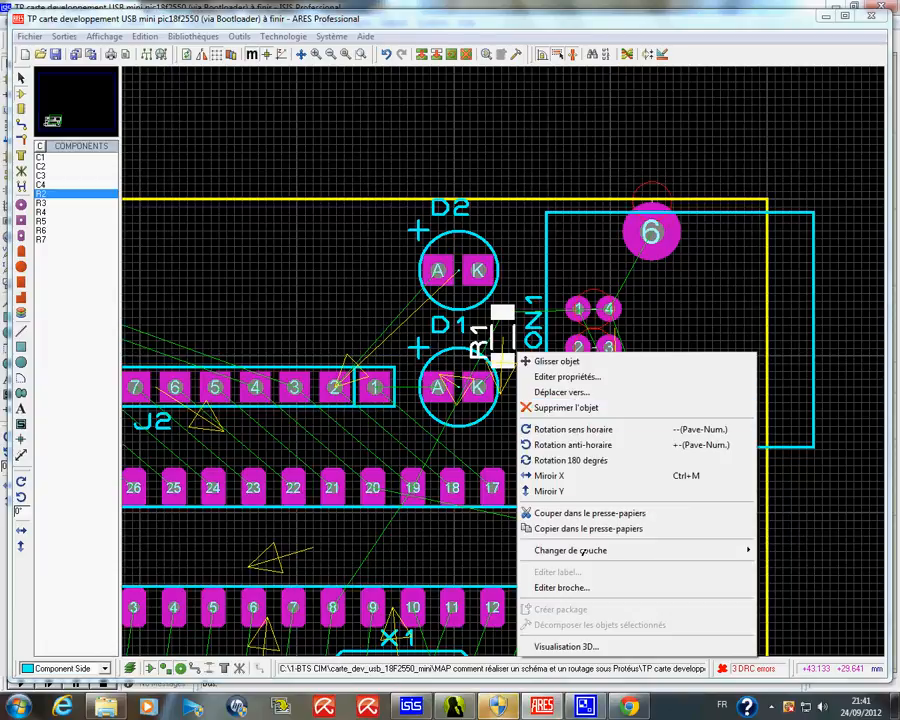
mouse_move(588, 548)
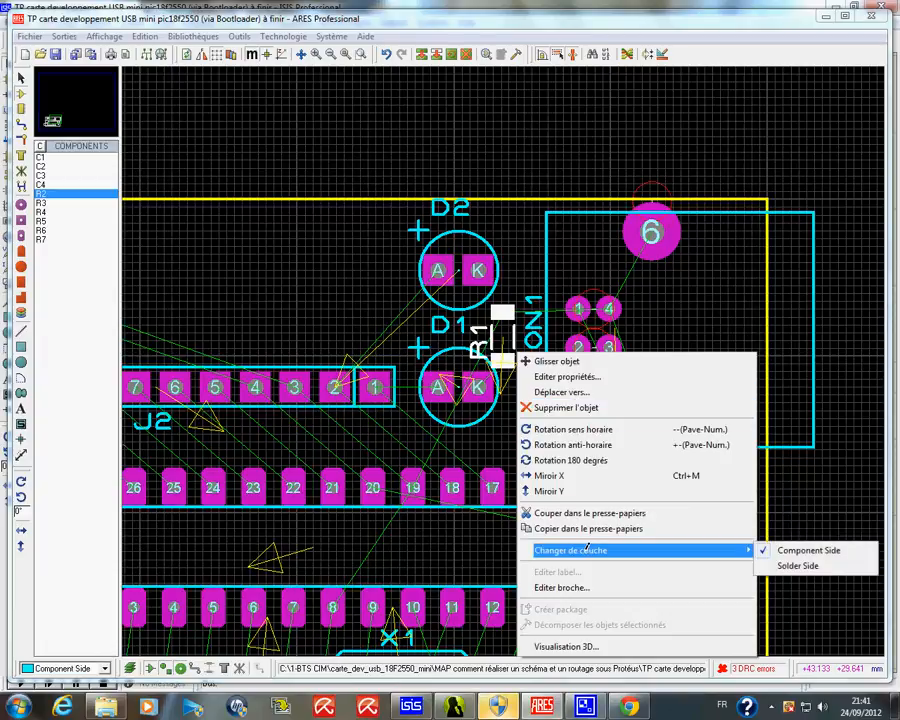
left_click(795, 563)
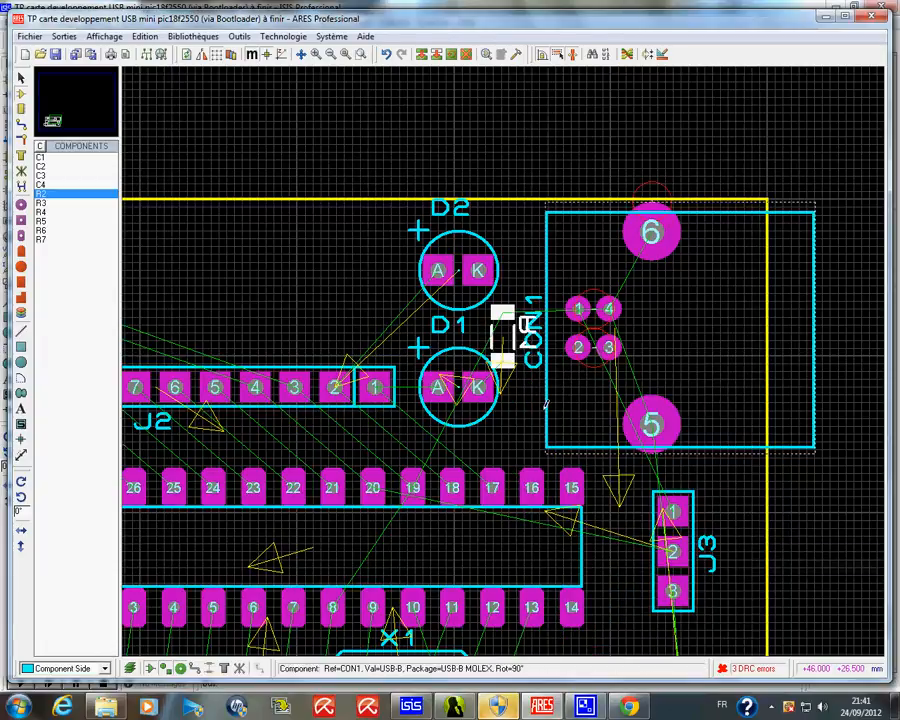
Place resistor R7 between LED D2 and CON1 and change its layer to Solder Side.
scroll(512, 358, "up", 1)
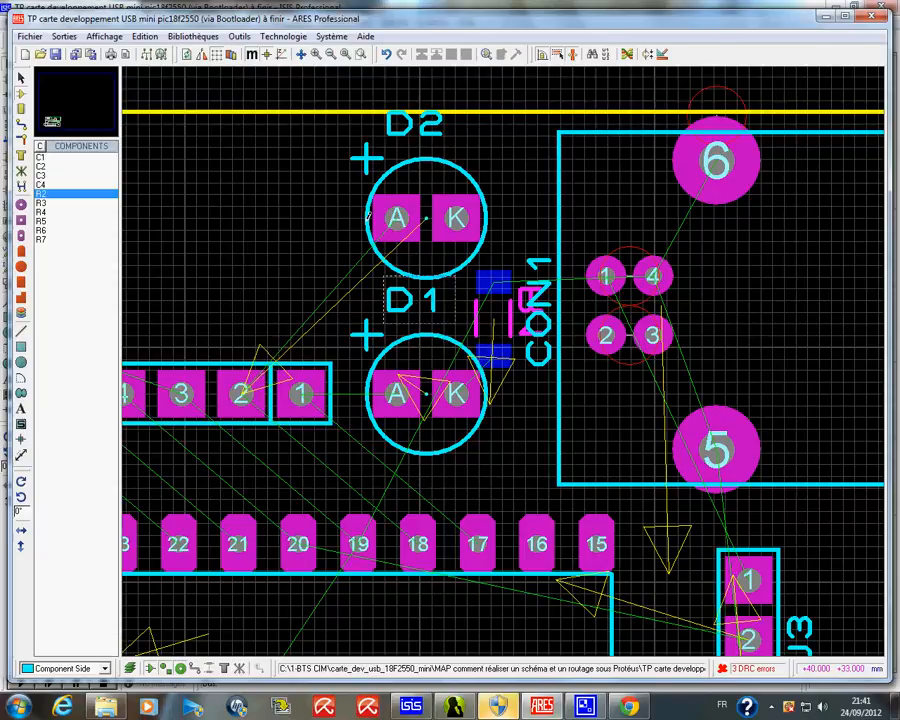
left_click(50, 239)
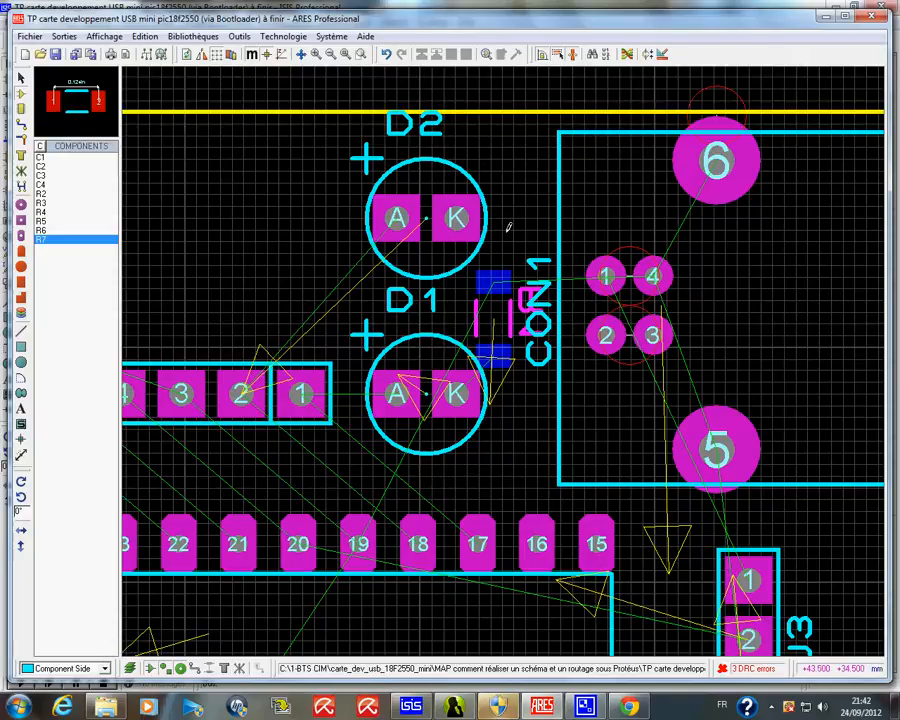
left_click(550, 205)
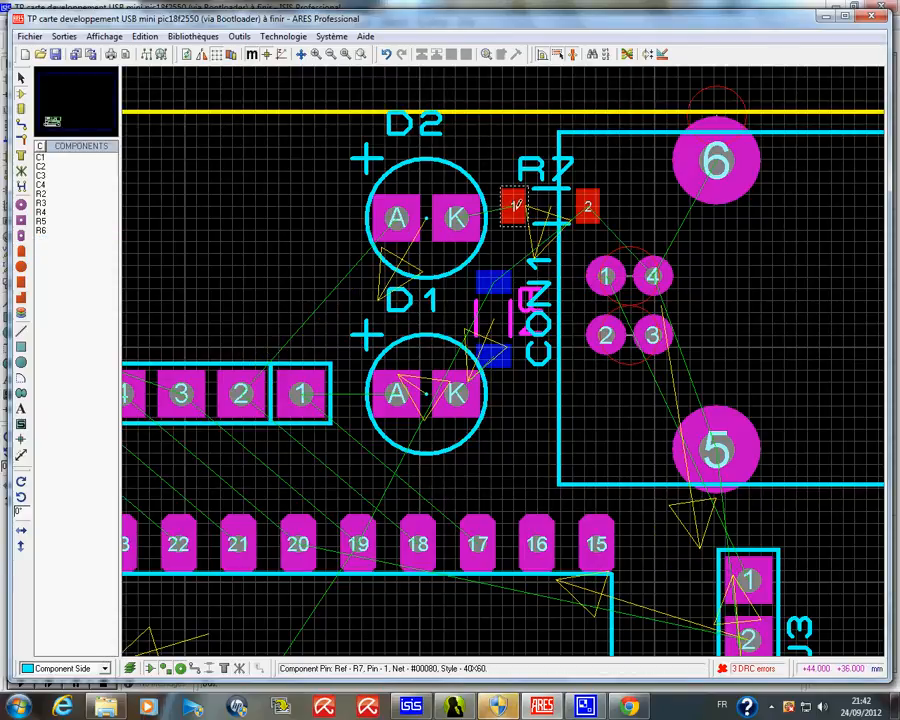
right_click(515, 206)
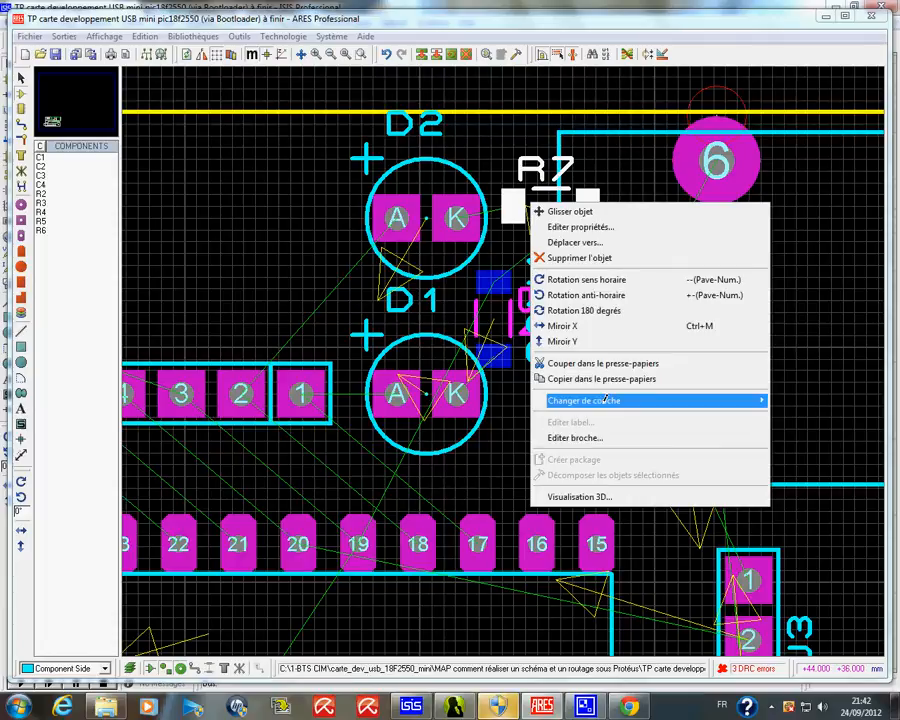
mouse_move(700, 400)
left_click(808, 416)
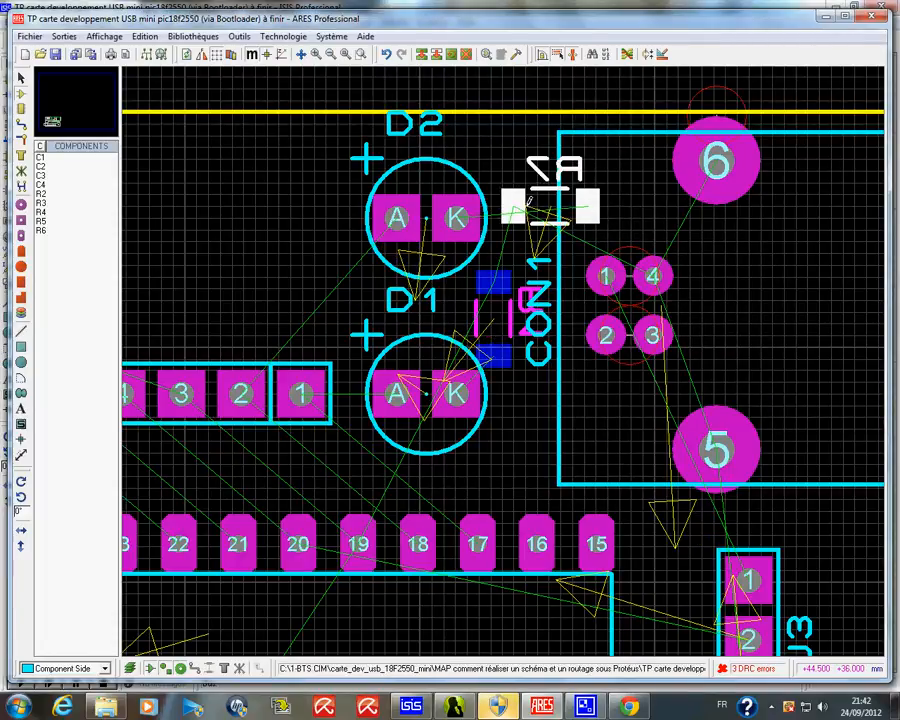
Rotate R7 to 90° and position it vertically just left of LED D2.
key("KP_Add")
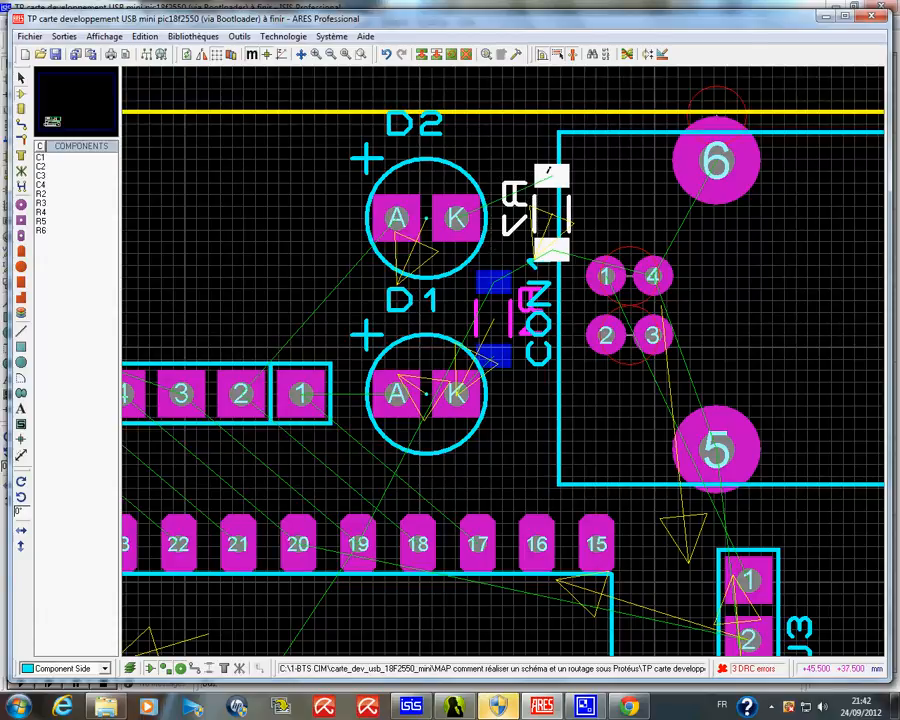
left_click_drag(548, 175, 518, 156)
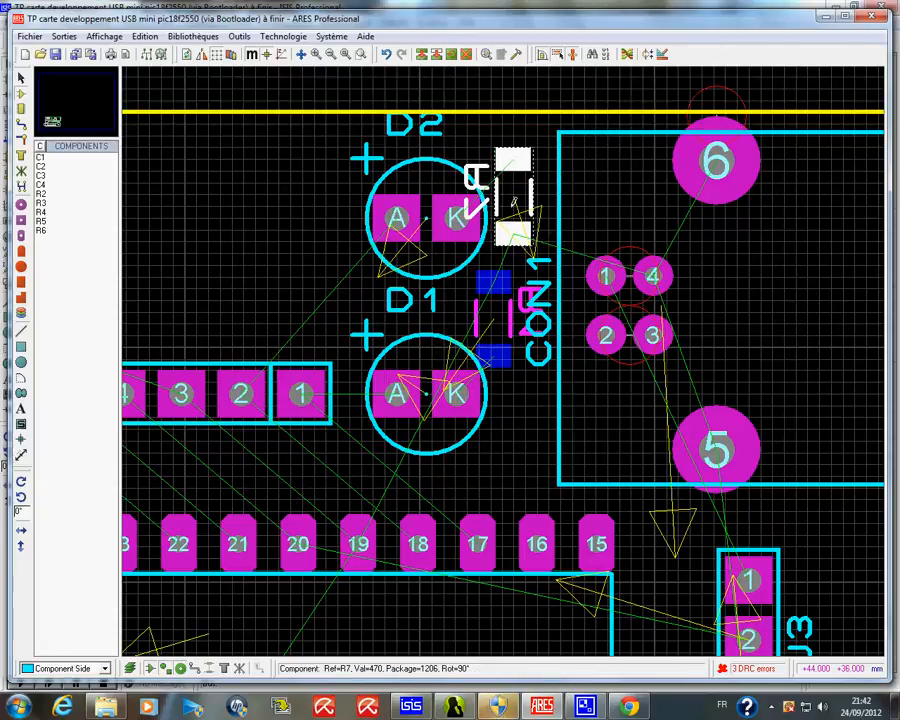
left_click_drag(517, 228, 319, 245)
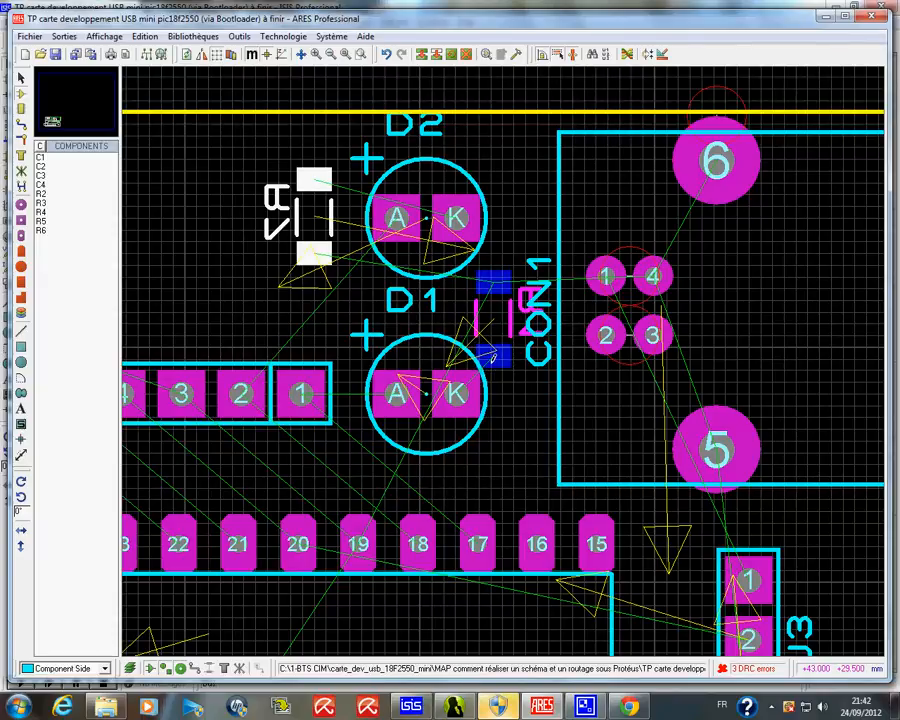
Switch to track placement and make Bottom Copper the active layer.
scroll(499, 357, "down", 2)
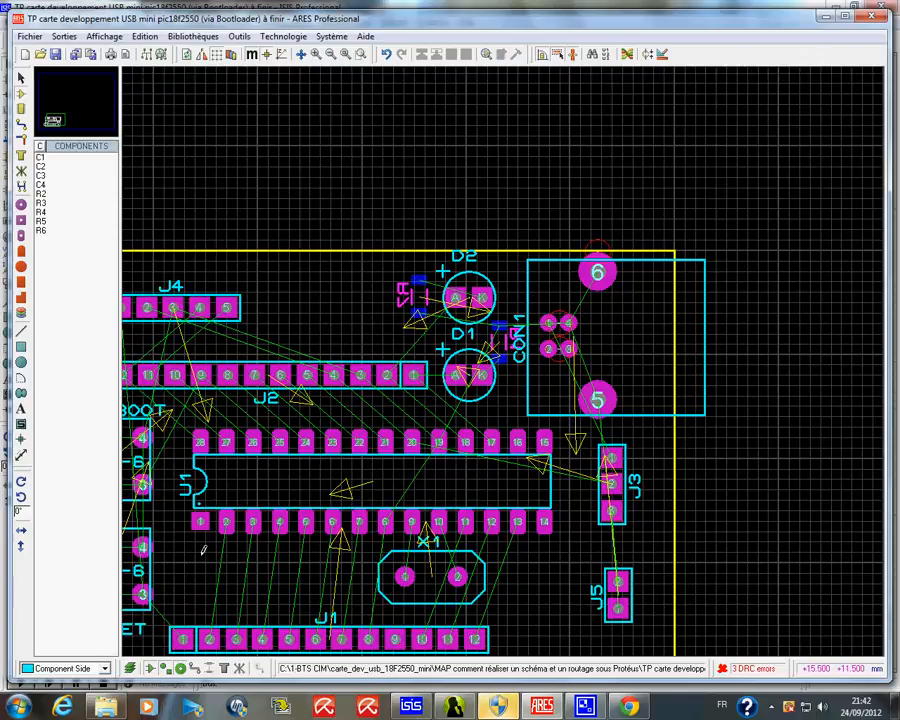
scroll(203, 549, "down", 1)
scroll(511, 354, "up", 2)
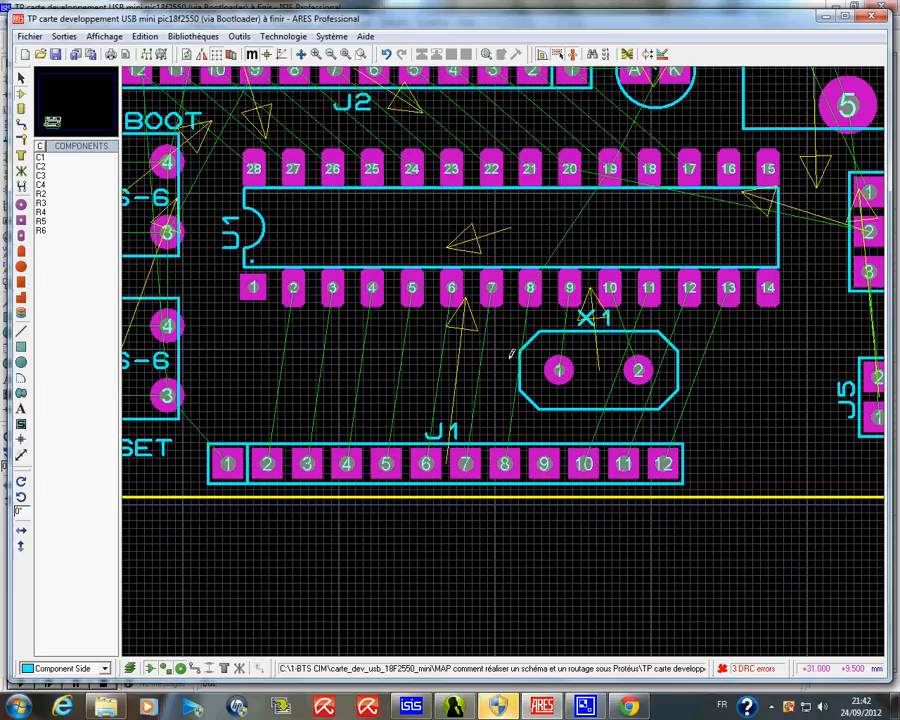
scroll(511, 352, "down", 2)
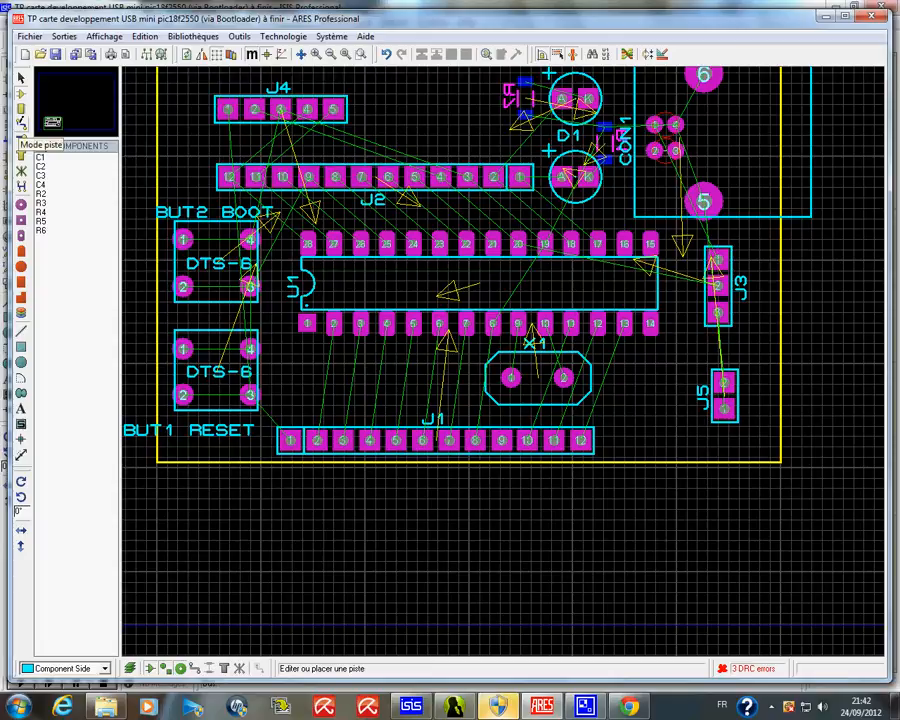
left_click(21, 123)
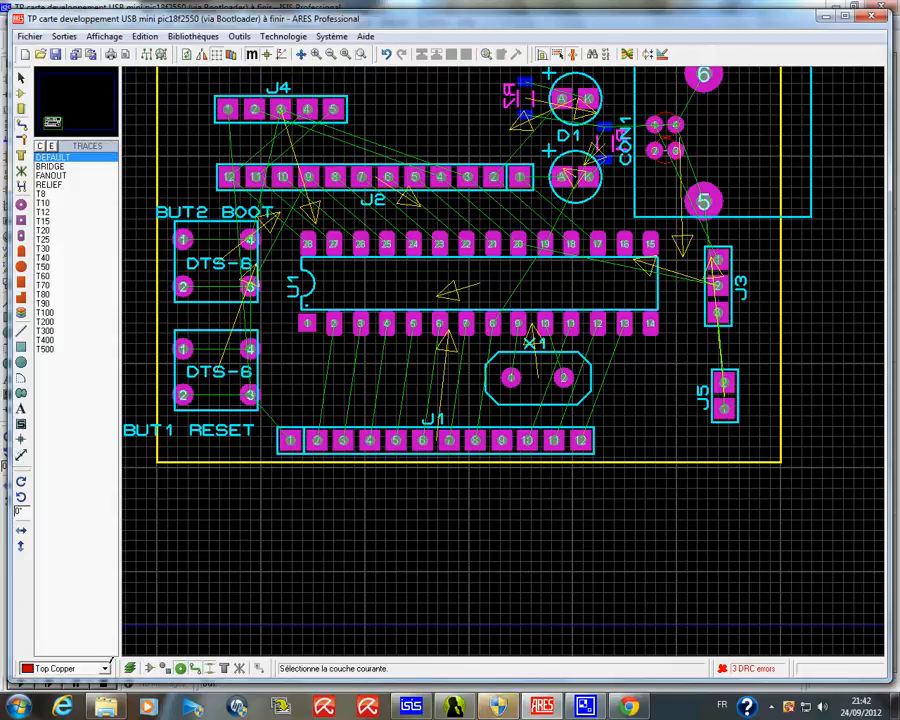
left_click(105, 668)
left_click(60, 654)
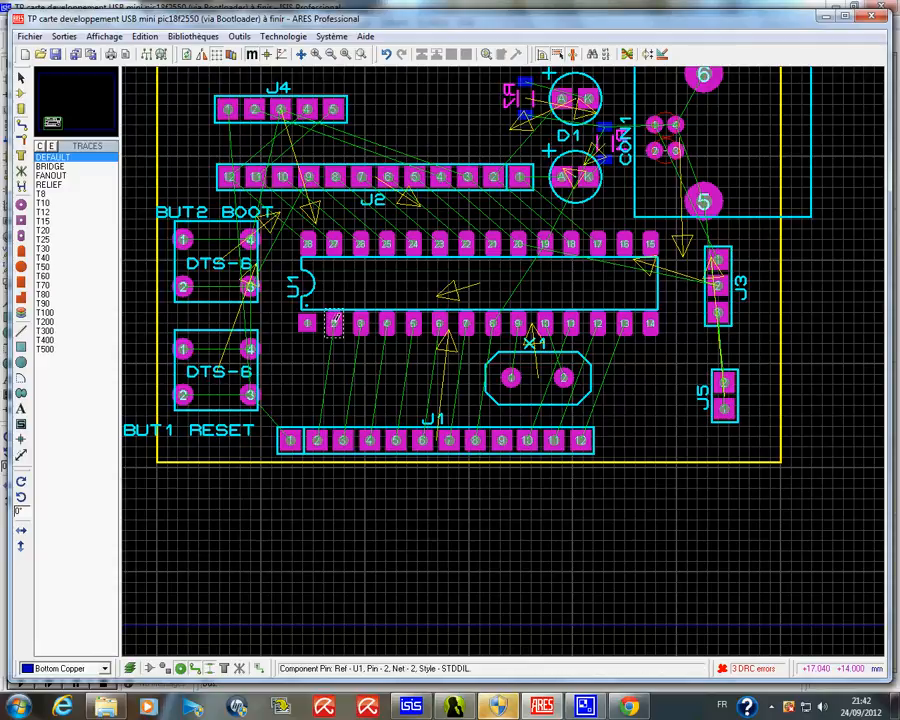
Try a T15 bottom-copper track from U1 pin 2 to J1 pin 2 and delete it.
left_click(332, 321)
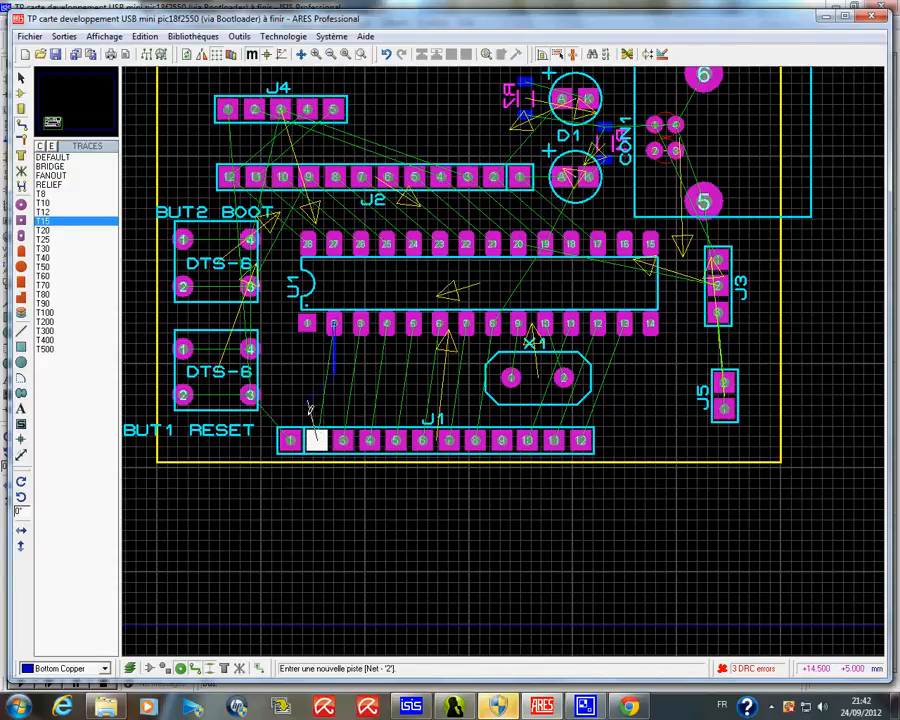
left_click(317, 437)
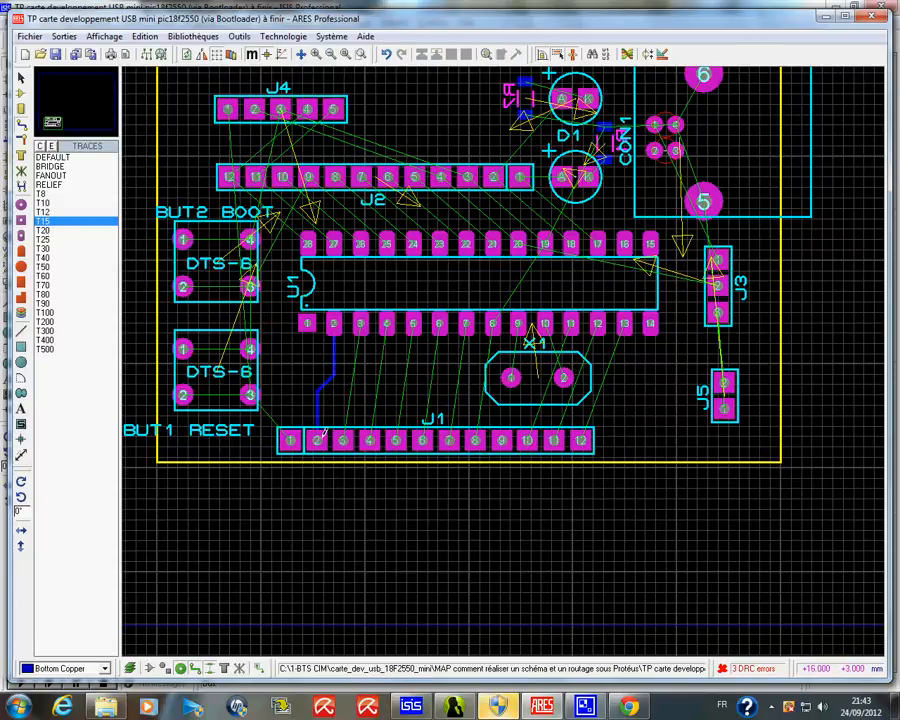
right_click(337, 368)
right_click(337, 368)
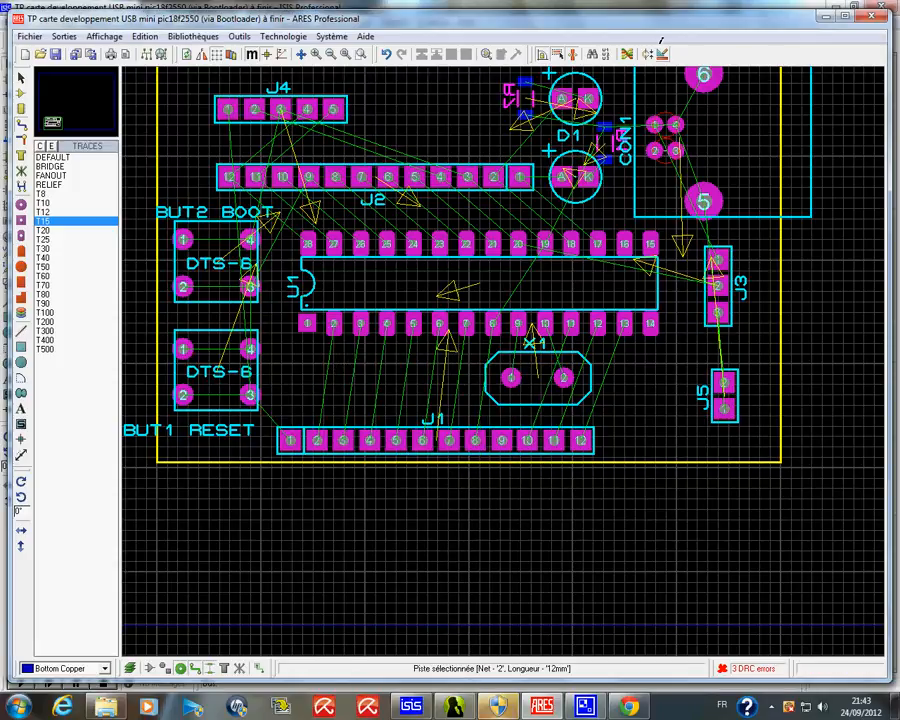
In the design rules' net classes, set the POWER class track style to T25.
left_click(661, 54)
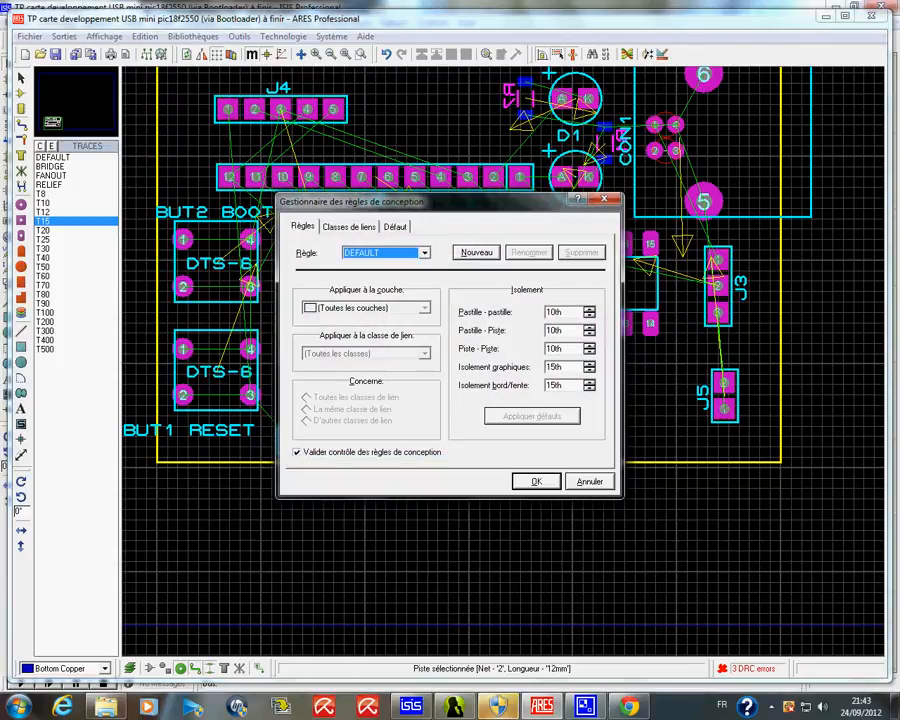
left_click(353, 227)
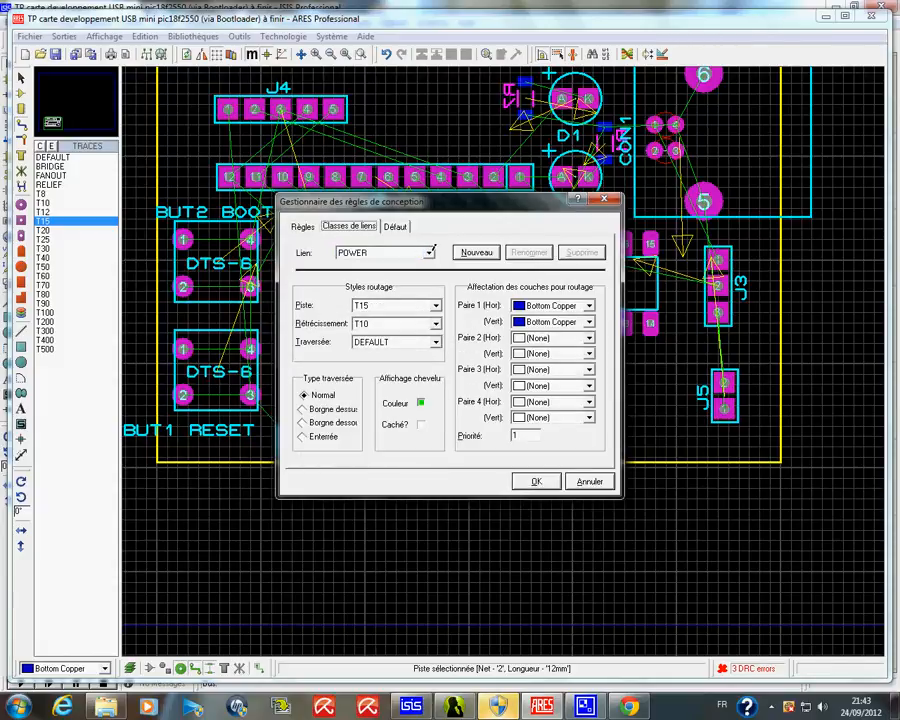
left_click(436, 304)
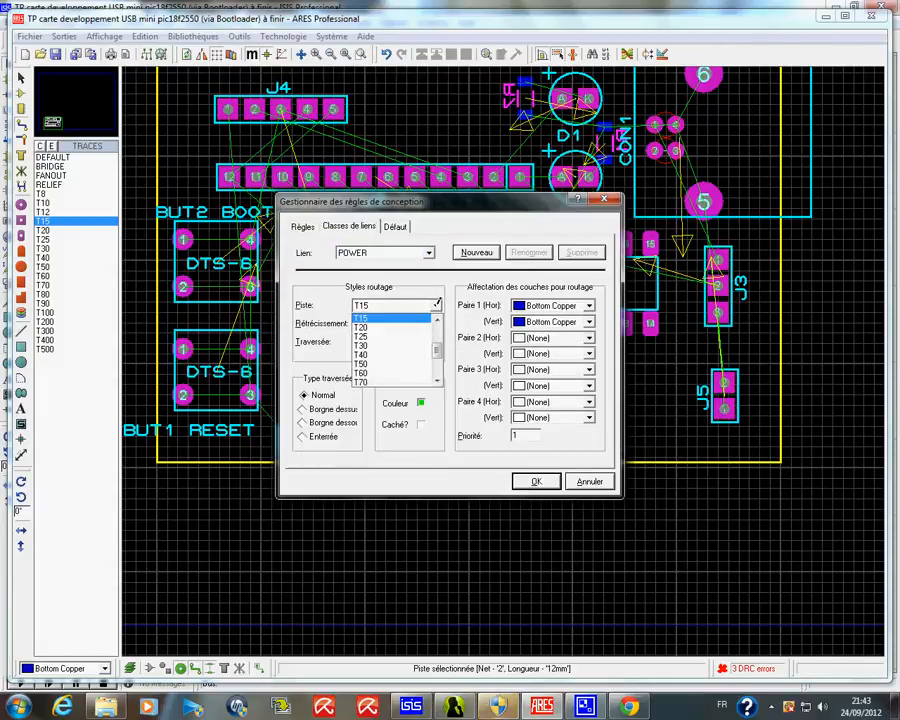
left_click(376, 334)
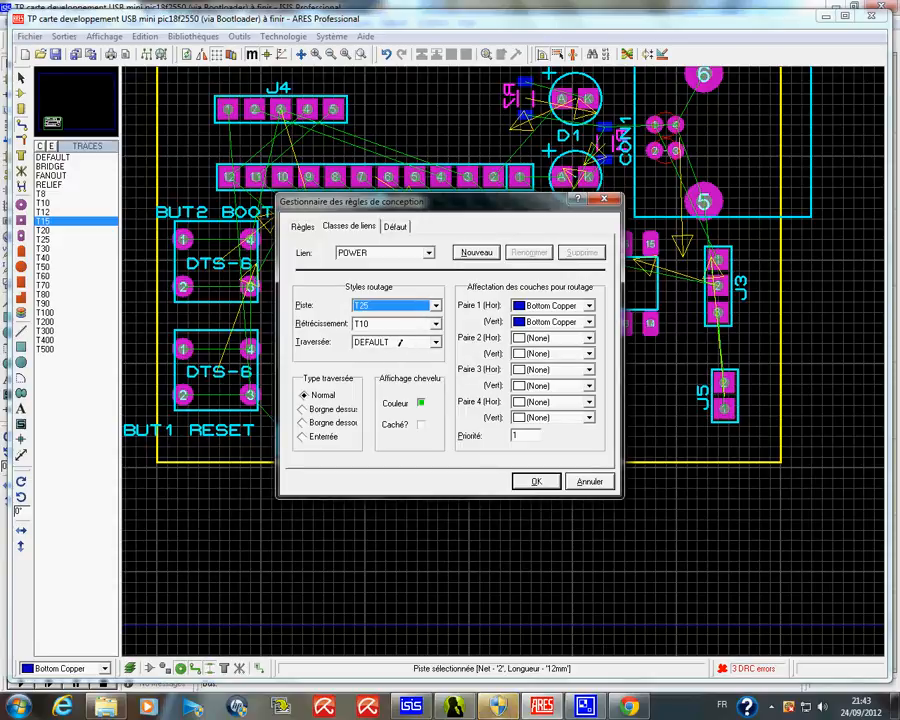
Set the SIGNAL net class track style to T25 and apply the design rules.
left_click(428, 253)
left_click(399, 272)
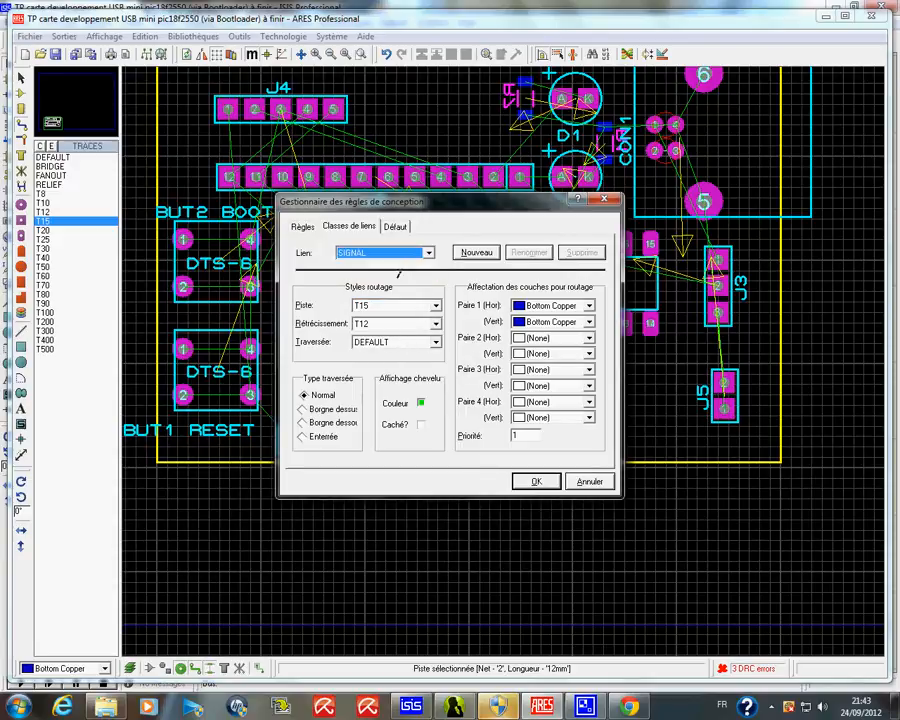
left_click(436, 305)
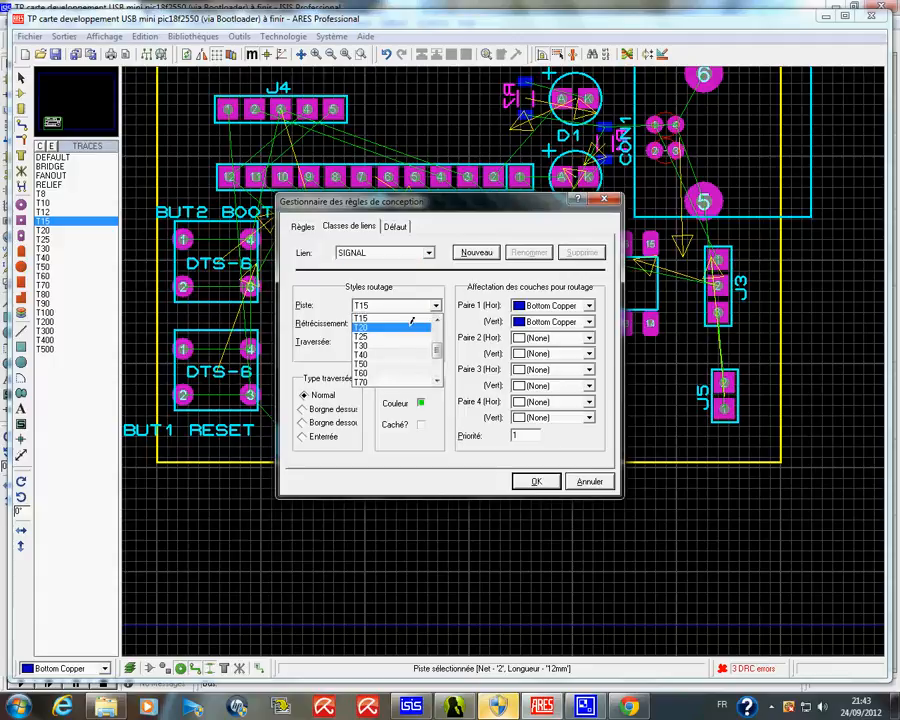
left_click(395, 334)
left_click(535, 481)
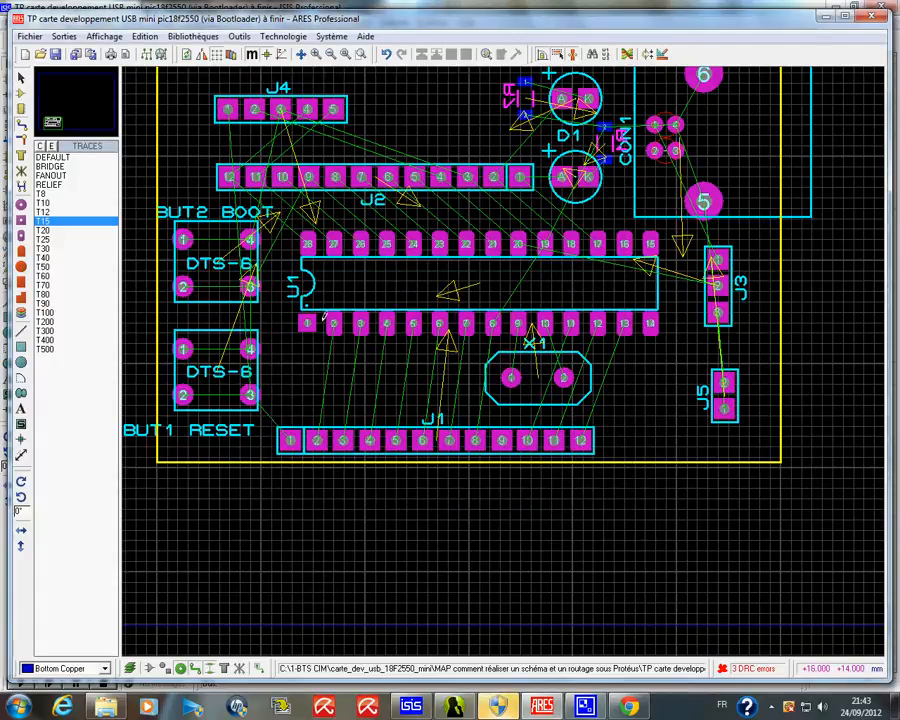
Route T25 bottom-copper tracks from U1 pins 2, 3 and 4 to J1 pins 2, 3 and 4, each with a short diagonal jog.
left_click(335, 322)
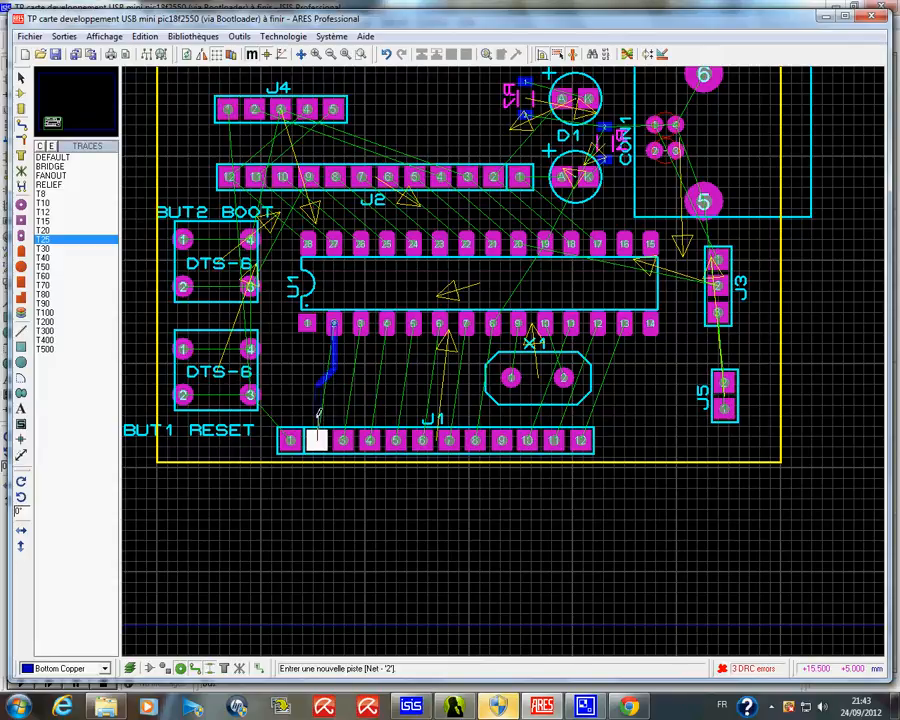
left_click(317, 438)
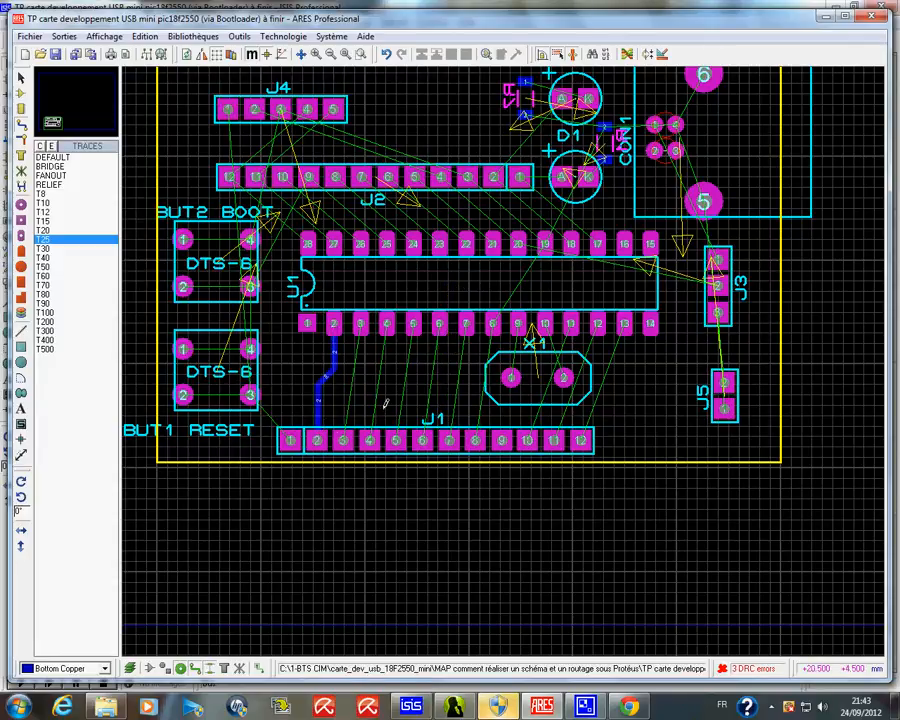
left_click(361, 330)
left_click(359, 363)
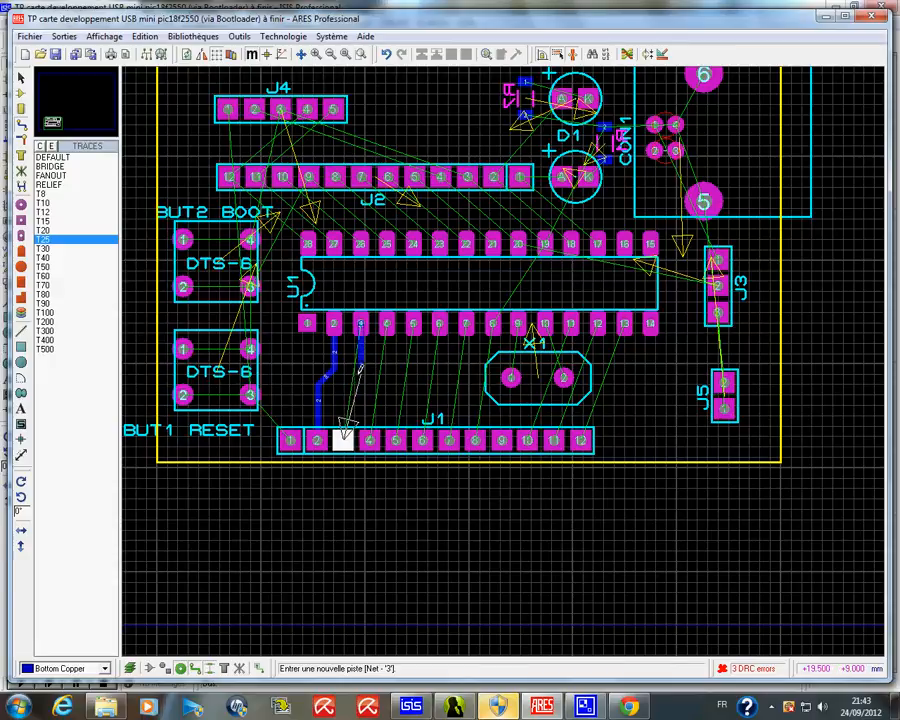
left_click(345, 381)
left_click(343, 438)
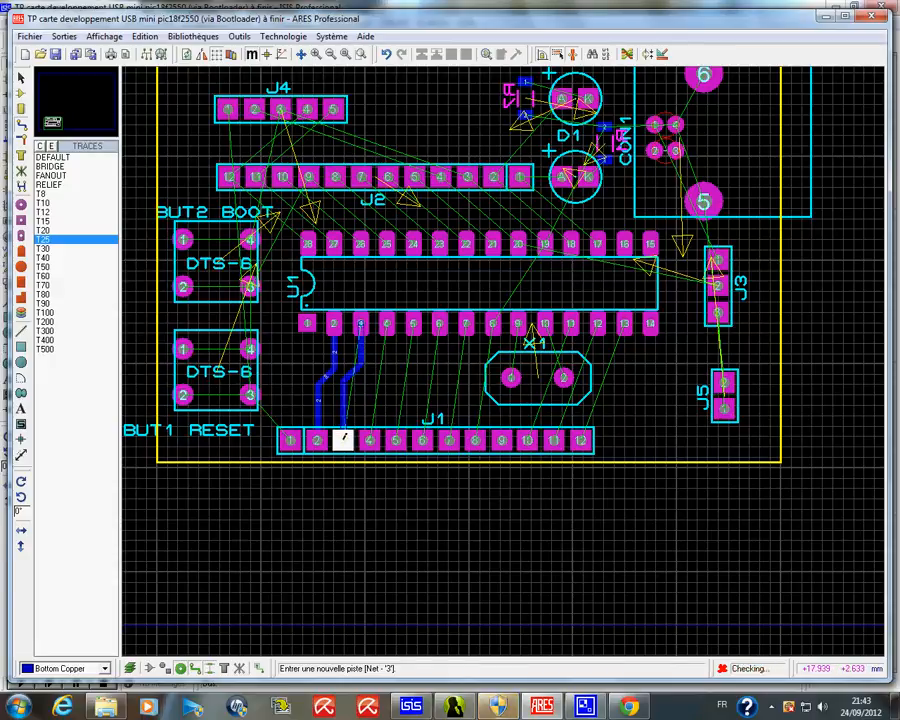
left_click(387, 323)
left_click(386, 372)
left_click(370, 388)
left_click(369, 437)
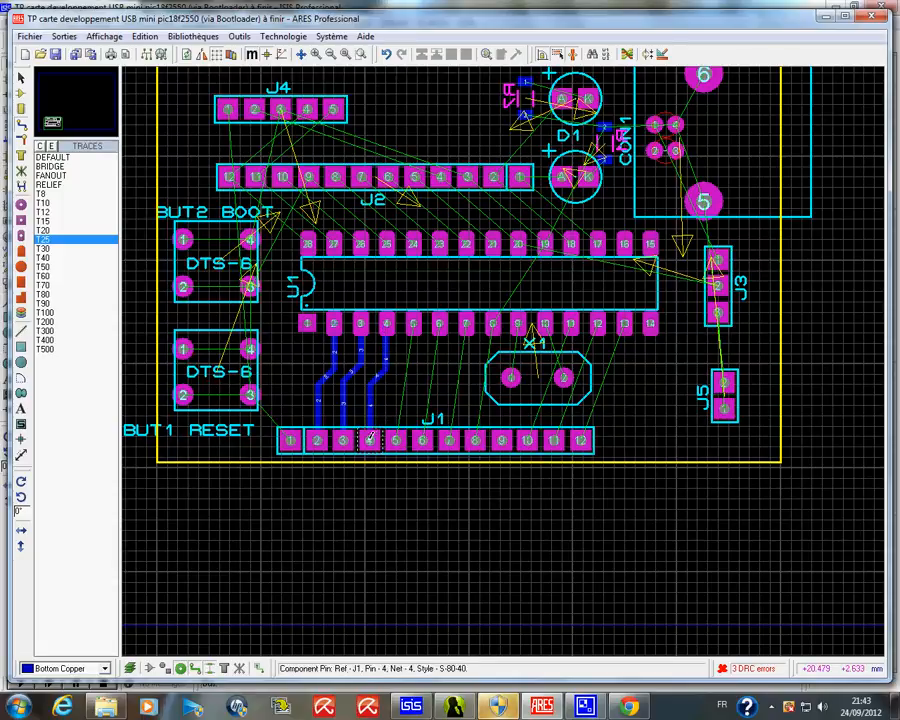
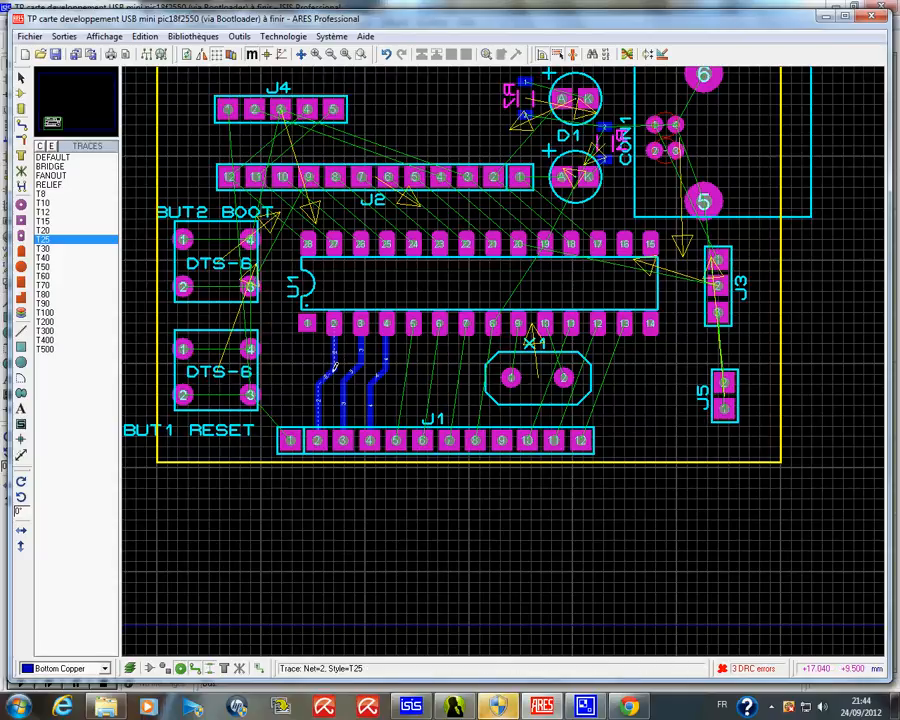
Change the style of the track between U1 pin 2 and J1 pin 2 to T15.
right_click(340, 364)
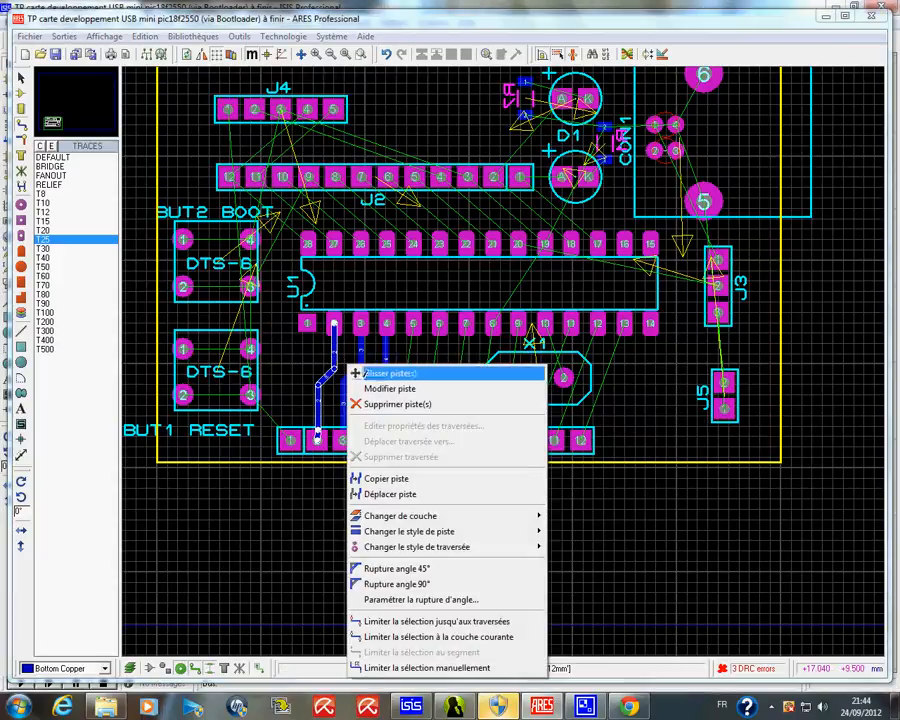
left_click(299, 370)
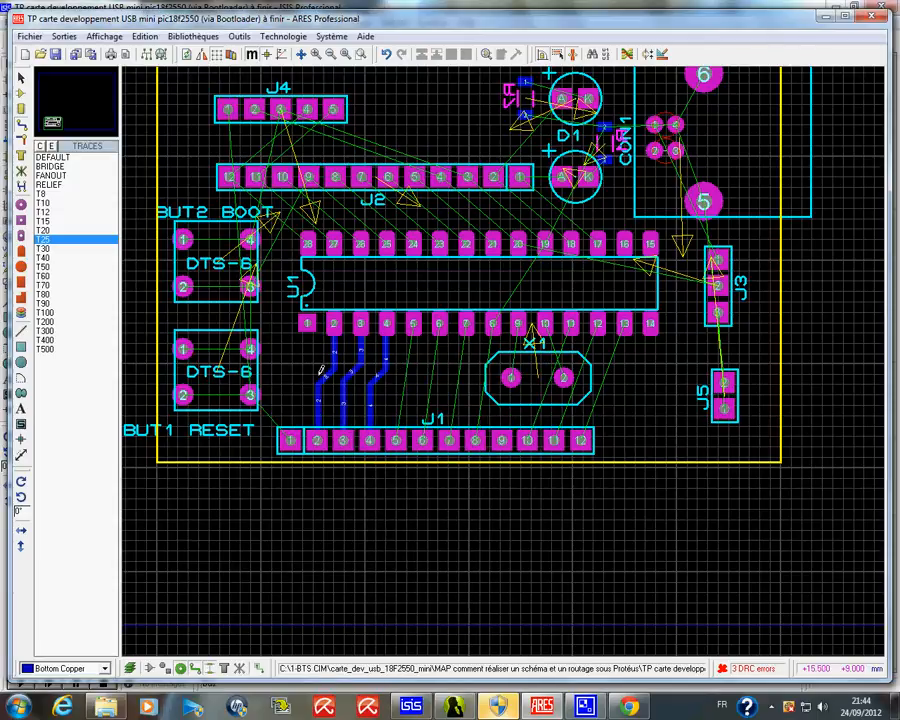
left_click(331, 373)
right_click(344, 368)
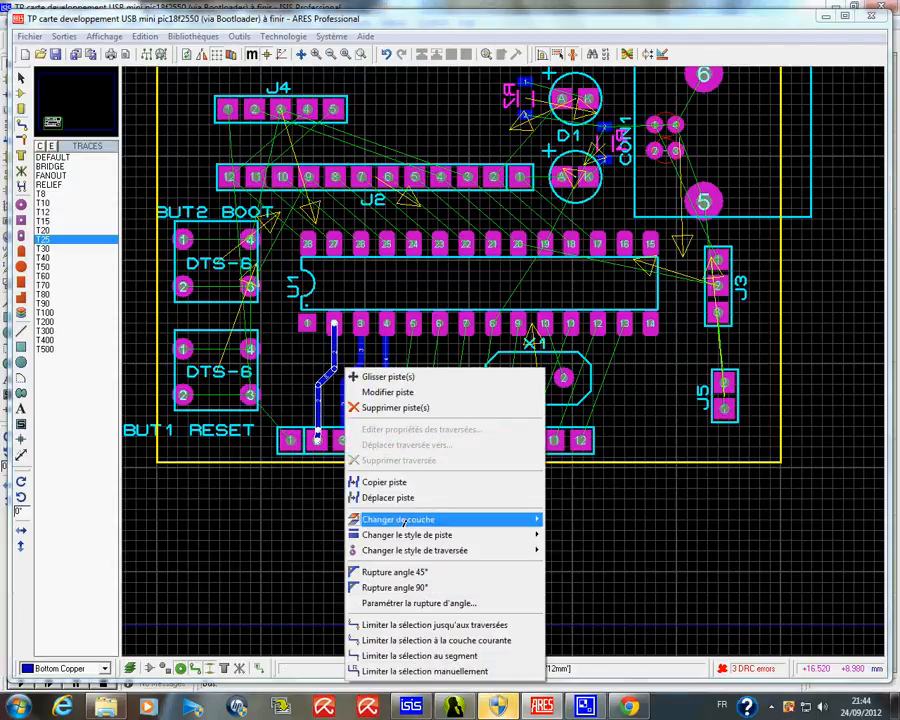
mouse_move(412, 535)
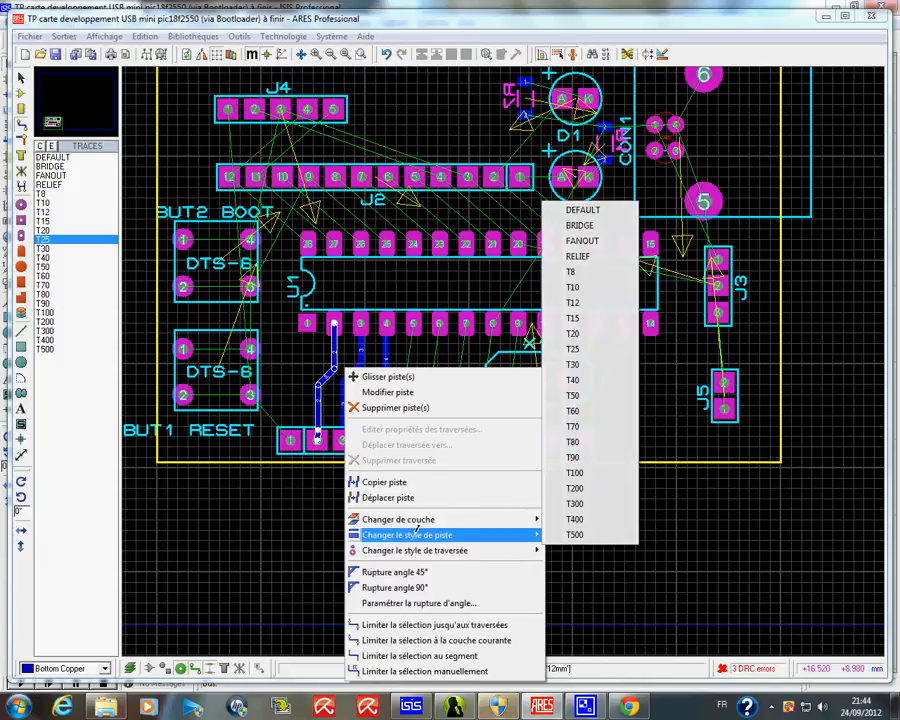
mouse_move(514, 534)
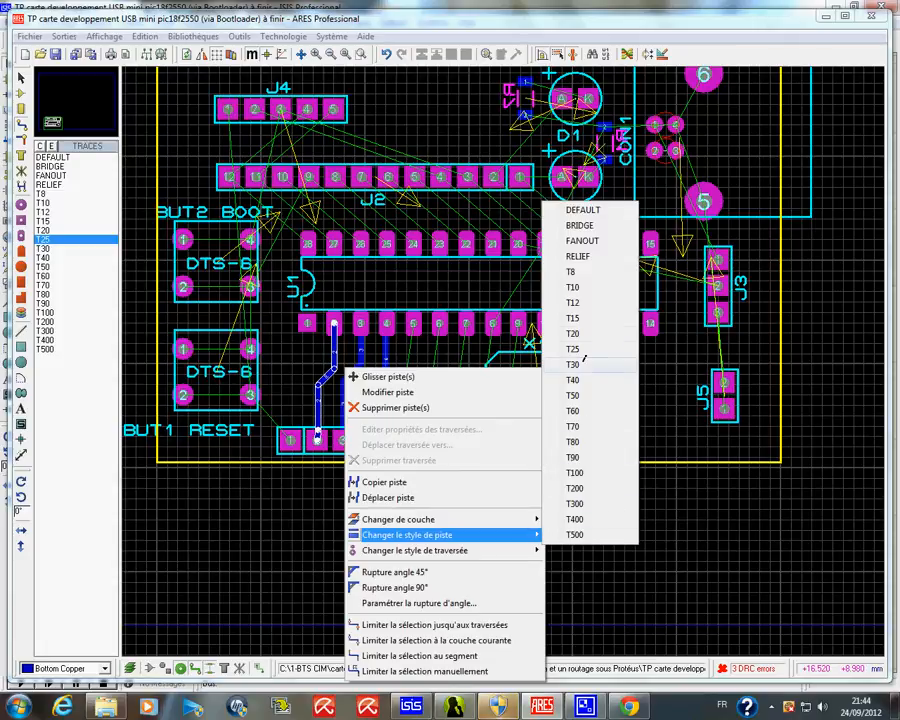
left_click(578, 318)
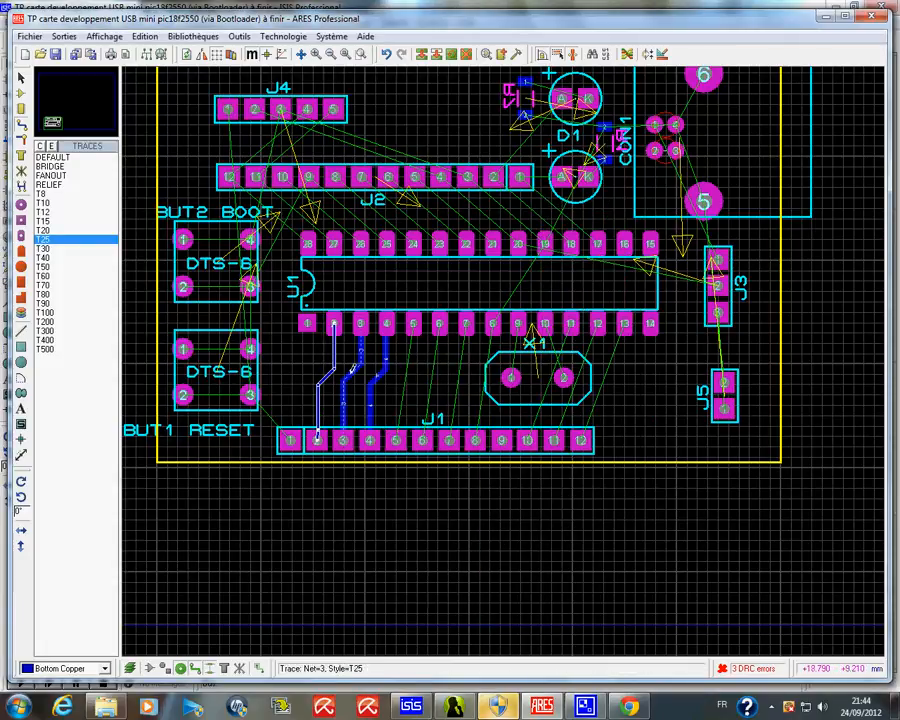
Change the style of the track between U1 pin 2 and J1 pin 2 to T20.
left_click(291, 368)
right_click(335, 361)
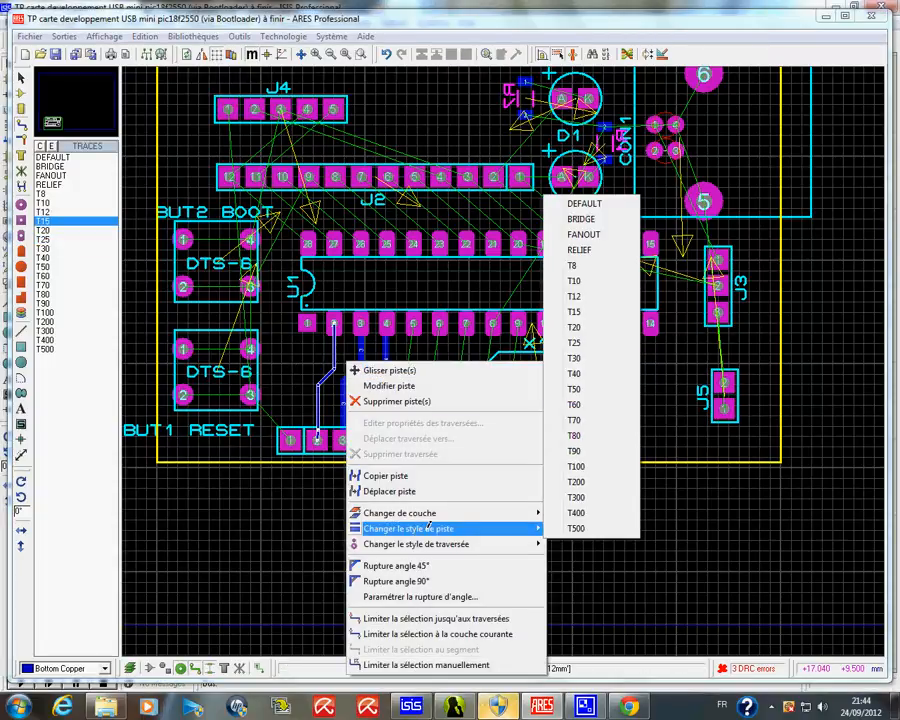
left_click(583, 318)
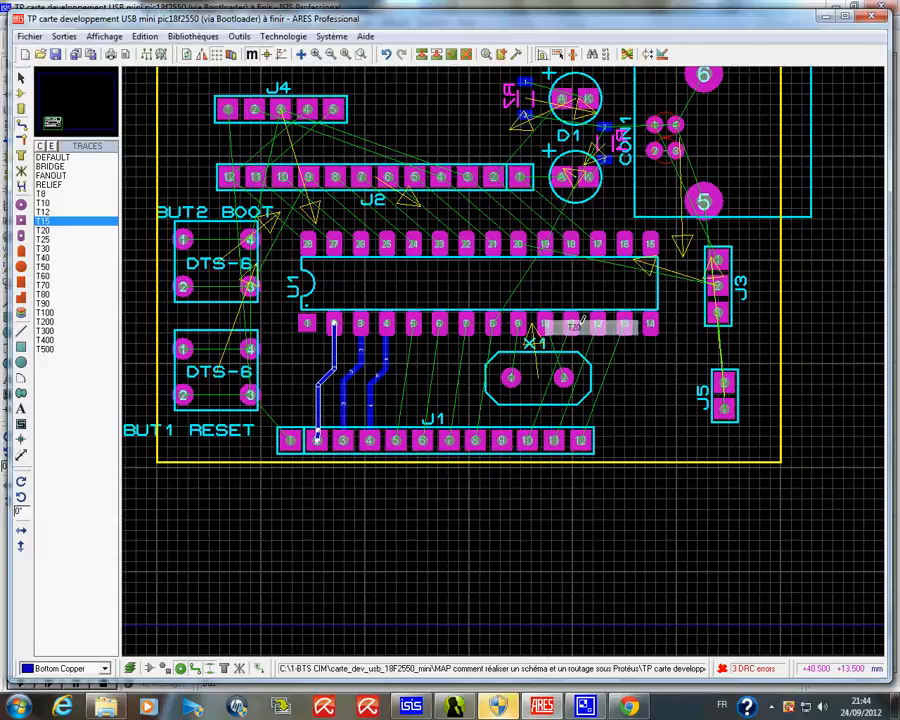
Delete the three tracks running from U1 pins 2, 3 and 4 to J1 pins 2, 3 and 4.
right_click(359, 363)
right_click(359, 363)
right_click(380, 367)
right_click(380, 367)
right_click(333, 362)
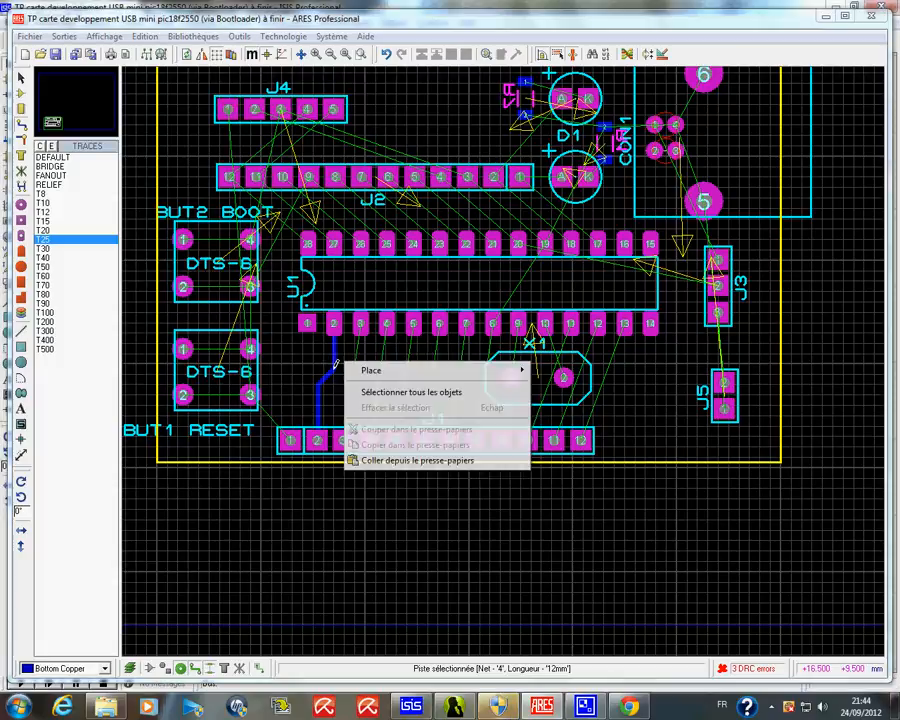
right_click(335, 364)
right_click(334, 367)
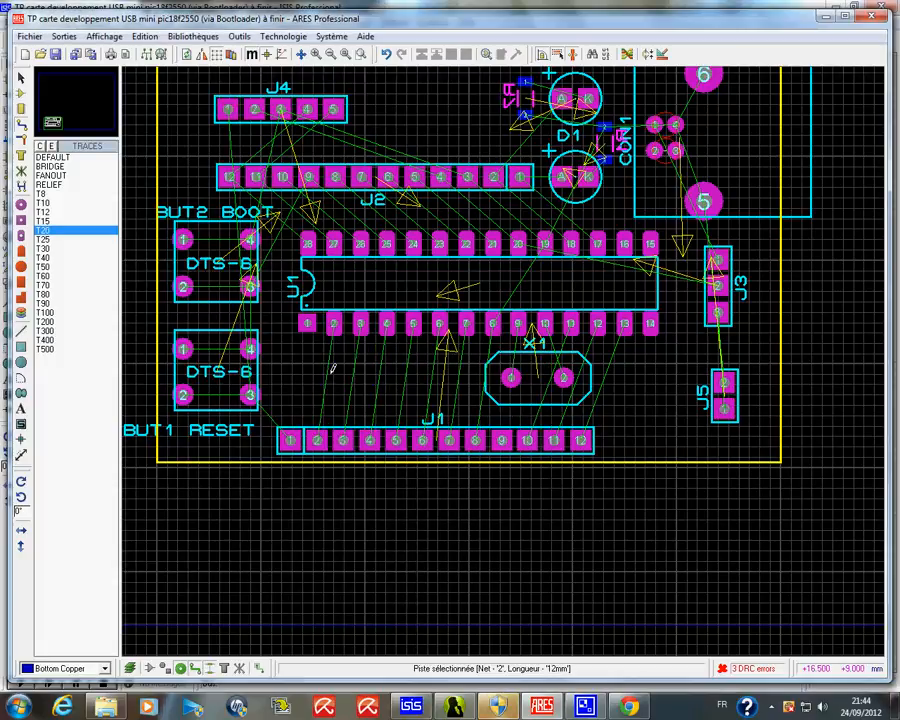
In the design rules' net classes, set the POWER class track style to T20.
left_click(661, 54)
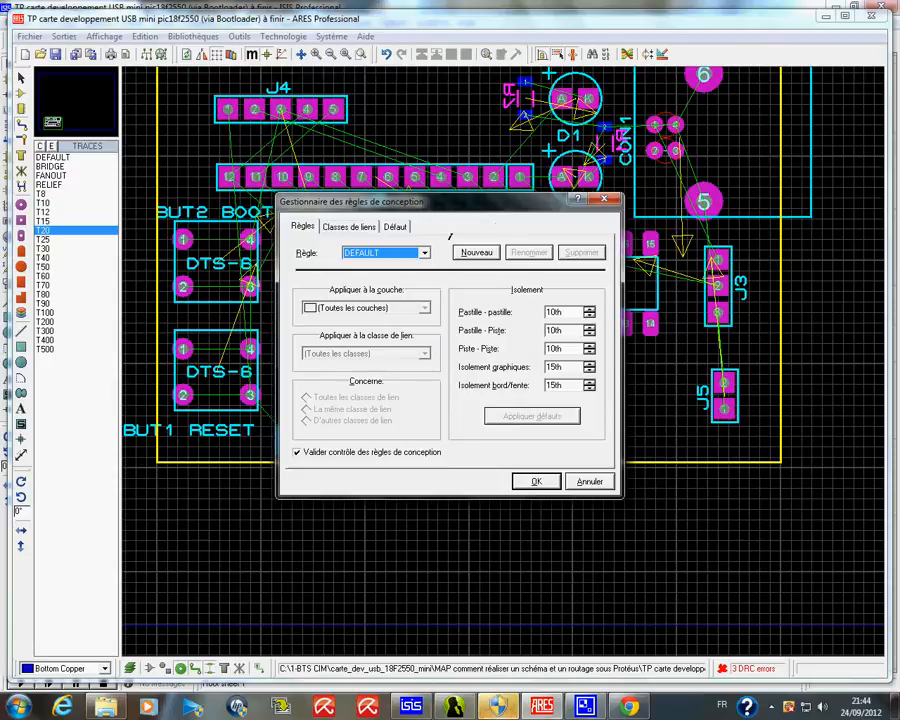
left_click(424, 252)
left_click(357, 226)
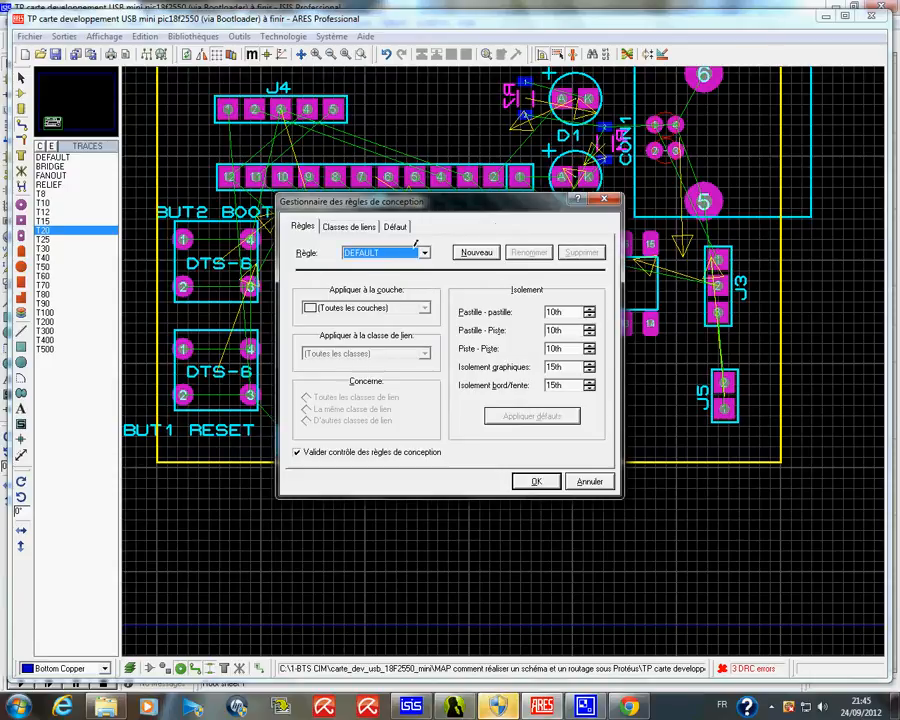
left_click(424, 252)
left_click(380, 273)
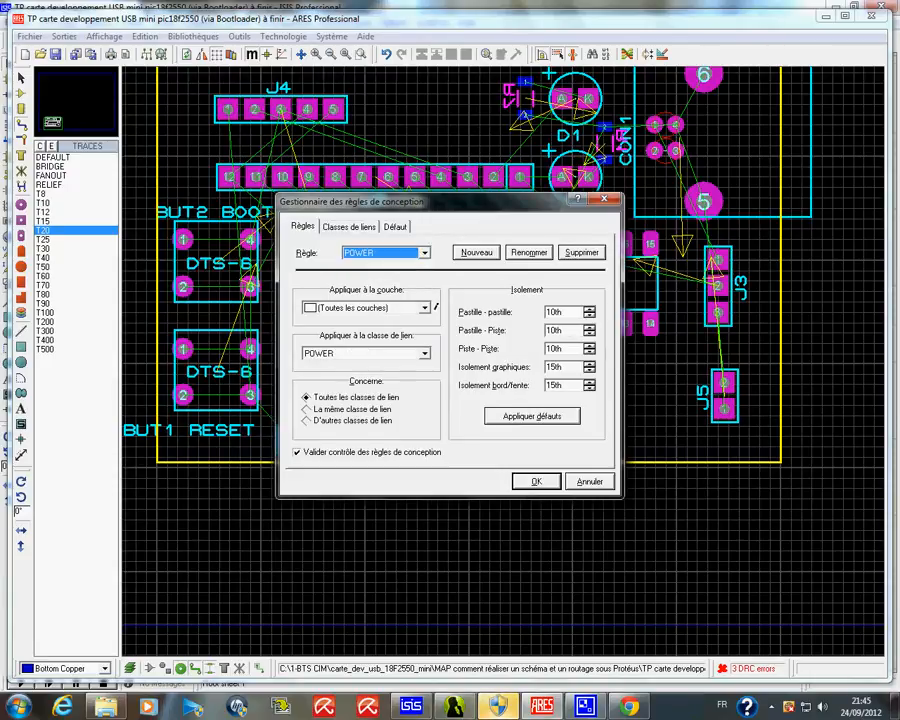
left_click(361, 222)
left_click(431, 250)
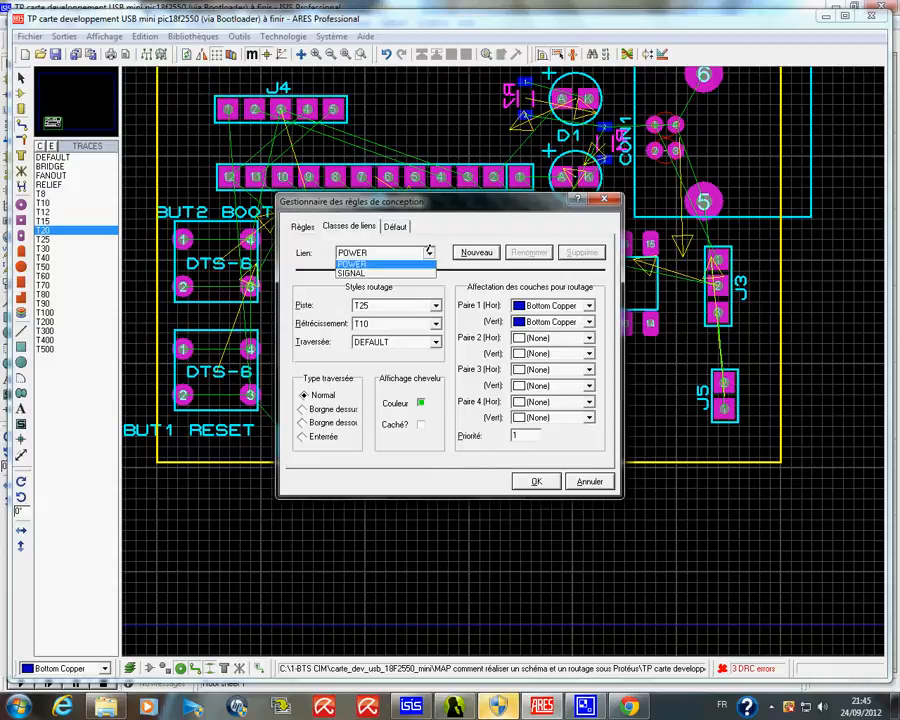
left_click(412, 253)
left_click(437, 302)
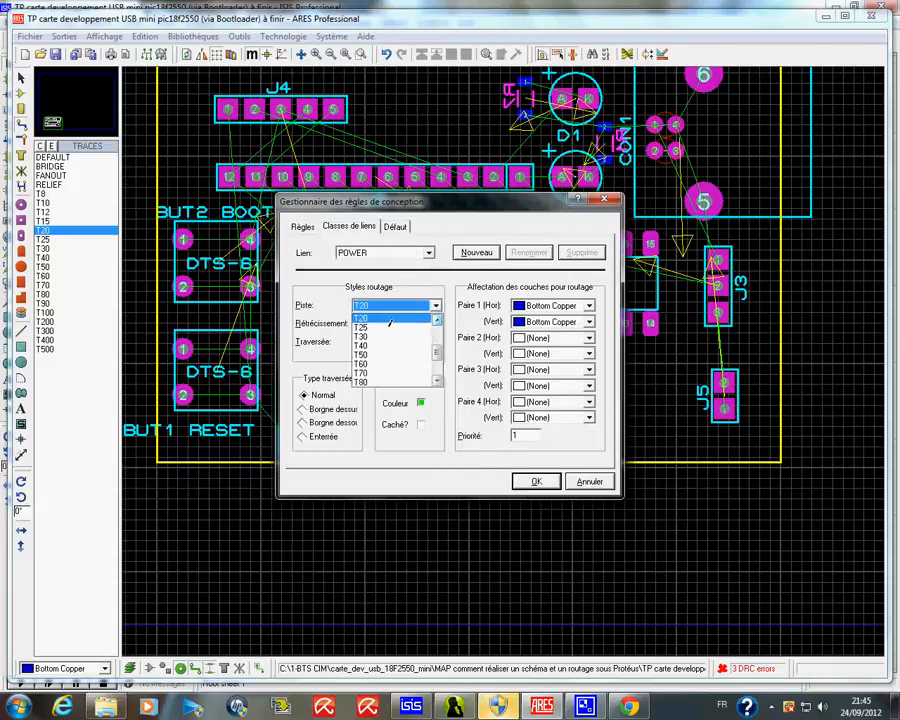
left_click(388, 326)
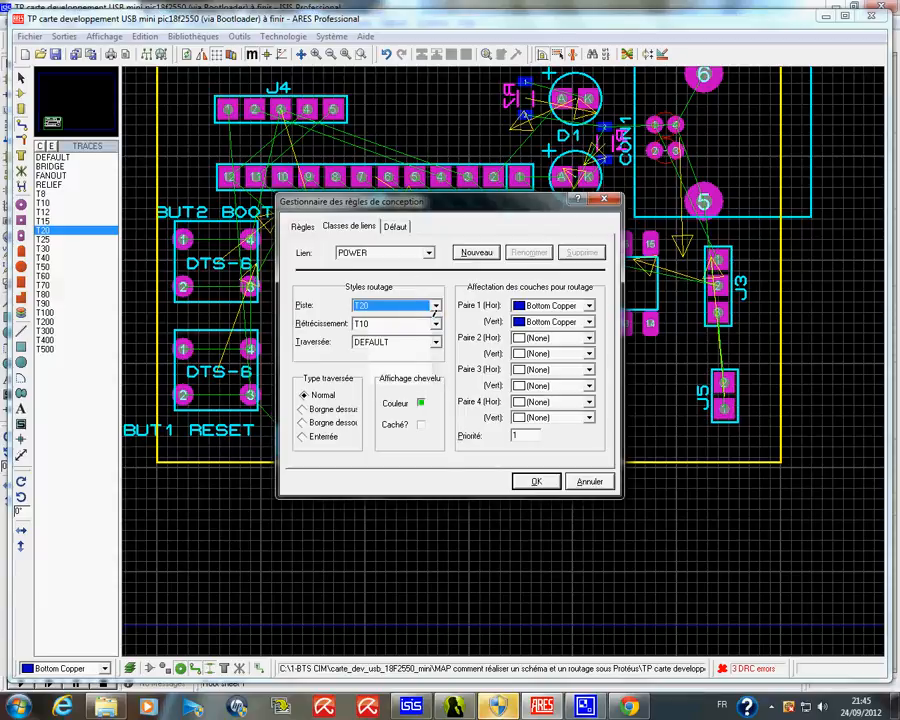
Set the SIGNAL net class track style to T20, review the POWER class and apply the design rules.
left_click(430, 252)
left_click(402, 273)
left_click(436, 305)
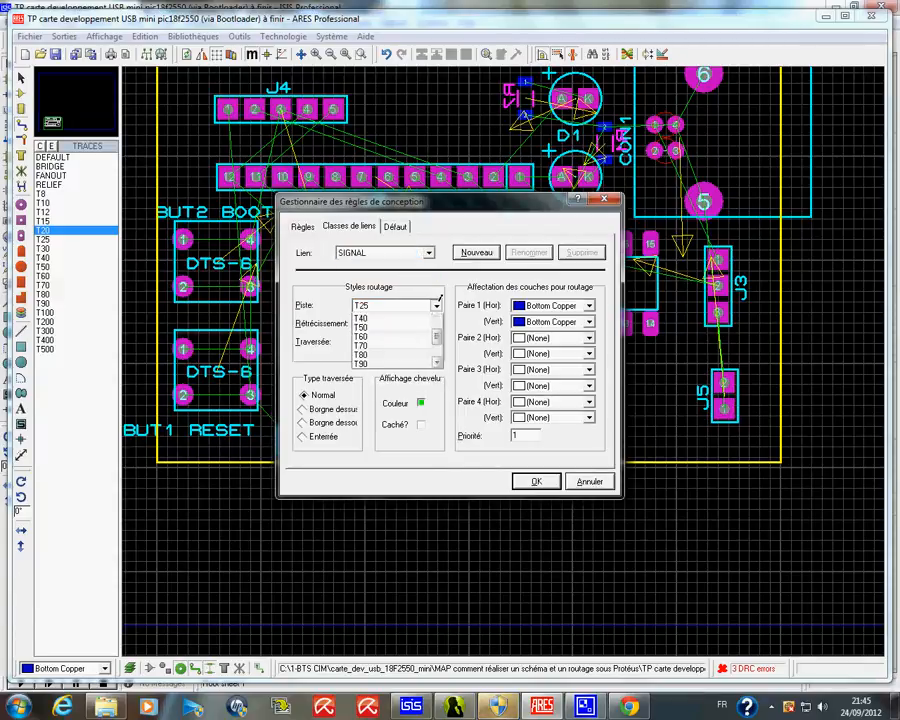
scroll(420, 330, "up", 2)
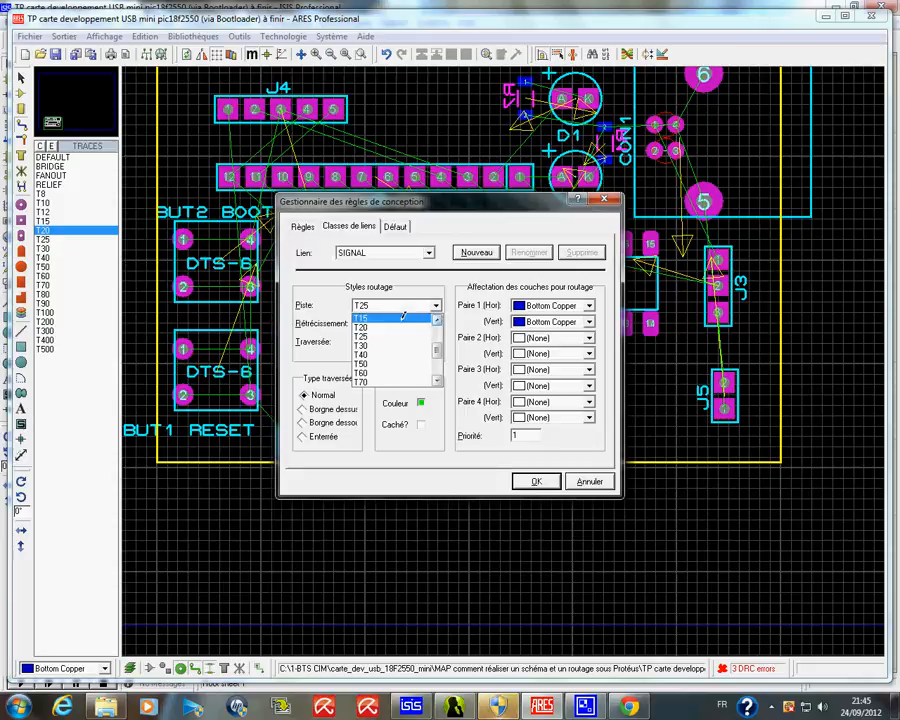
left_click(414, 325)
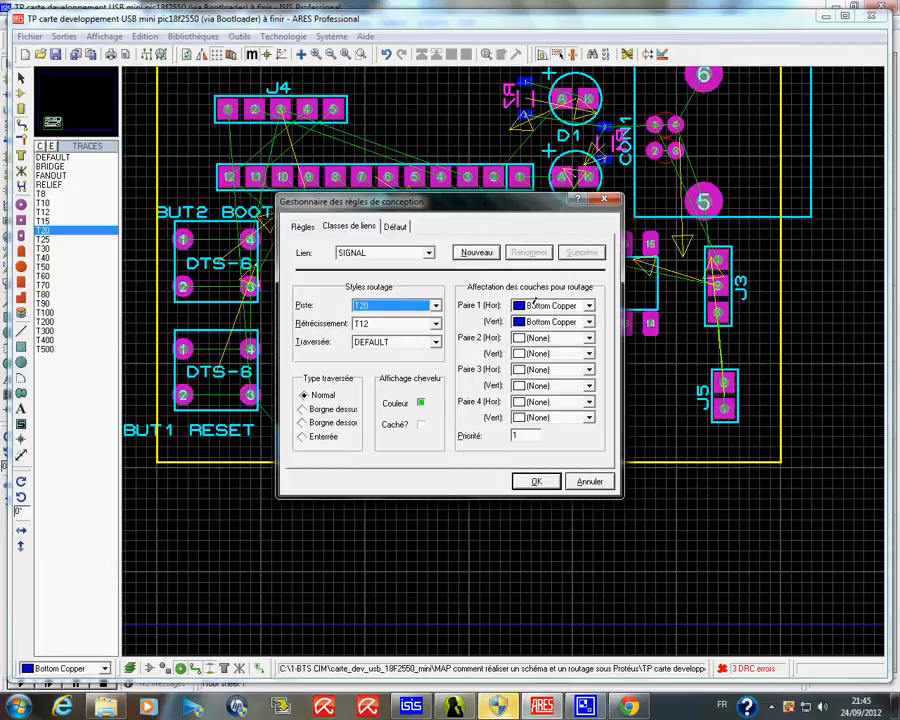
left_click(405, 253)
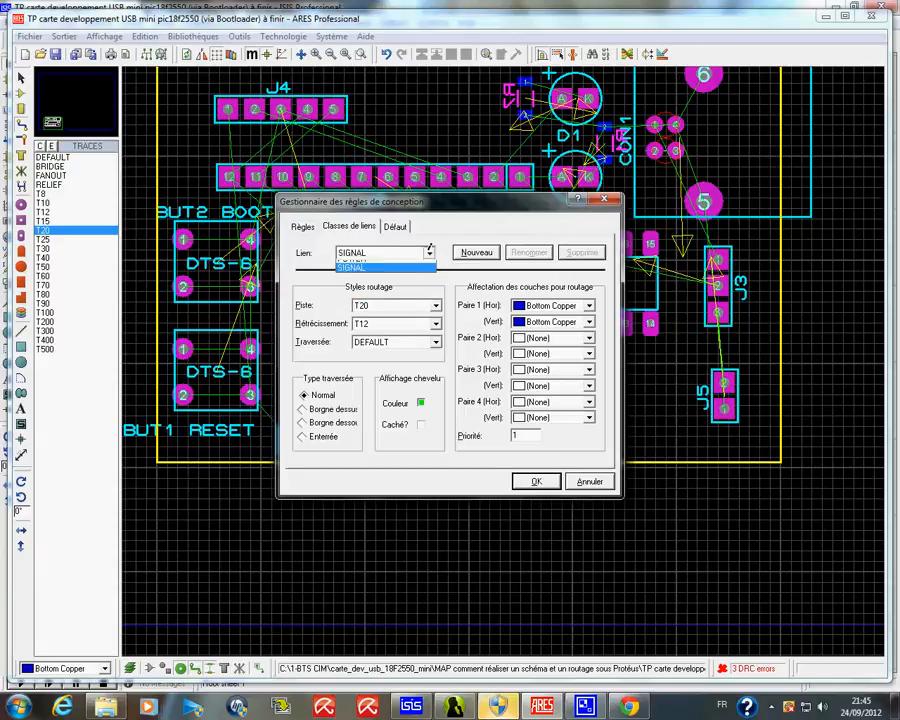
left_click(402, 262)
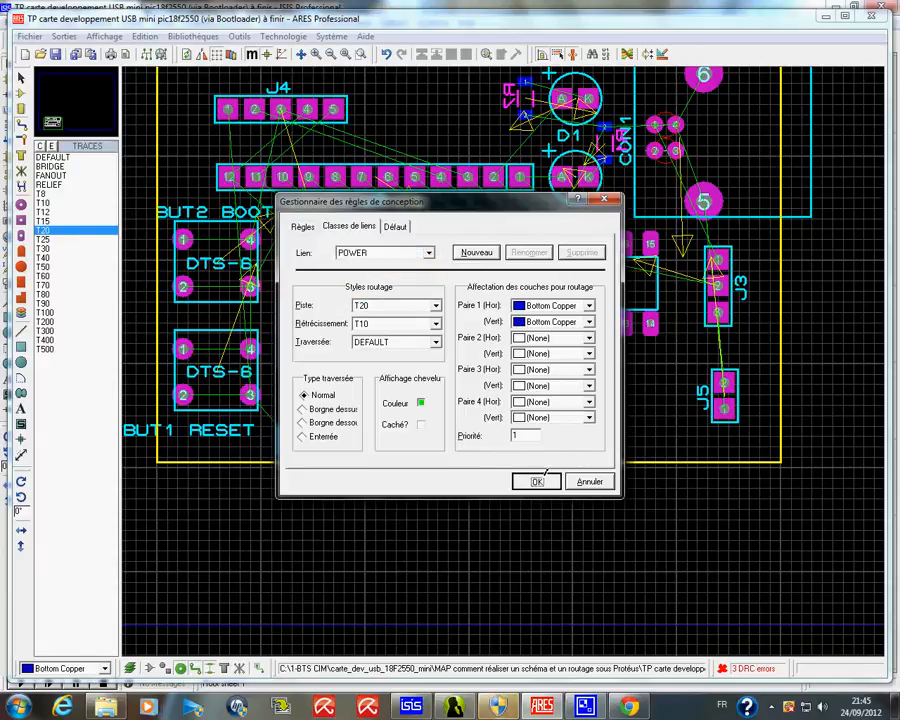
left_click(536, 481)
Route straight T20 bottom-copper tracks across the BUT2 BOOT button, from pin 4 to pin 1 and from pin 3 to pin 2.
scroll(500, 350, "down", 1)
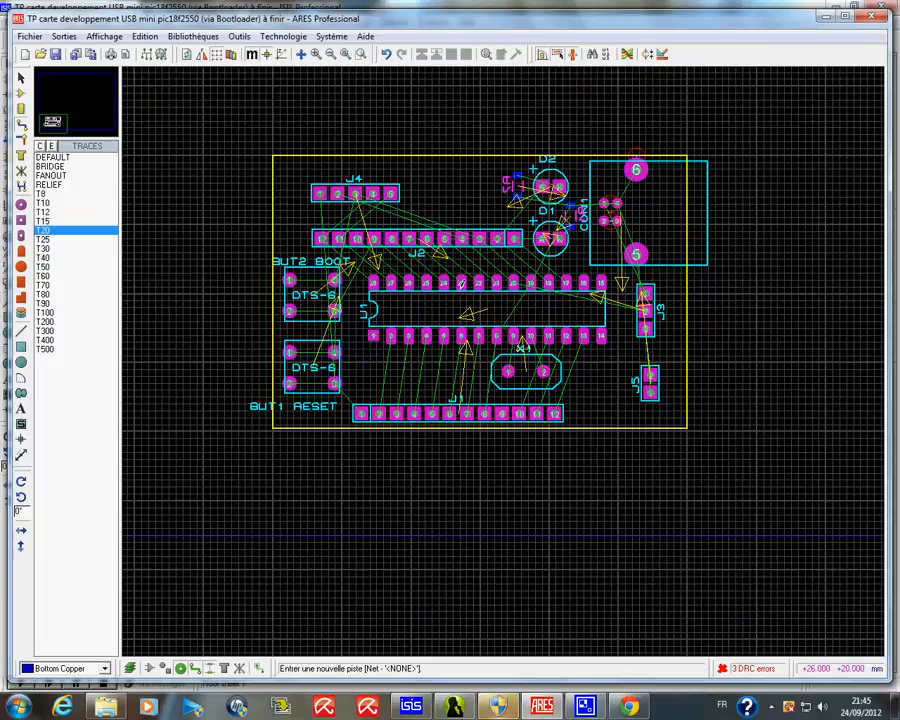
scroll(560, 249, "up", 1)
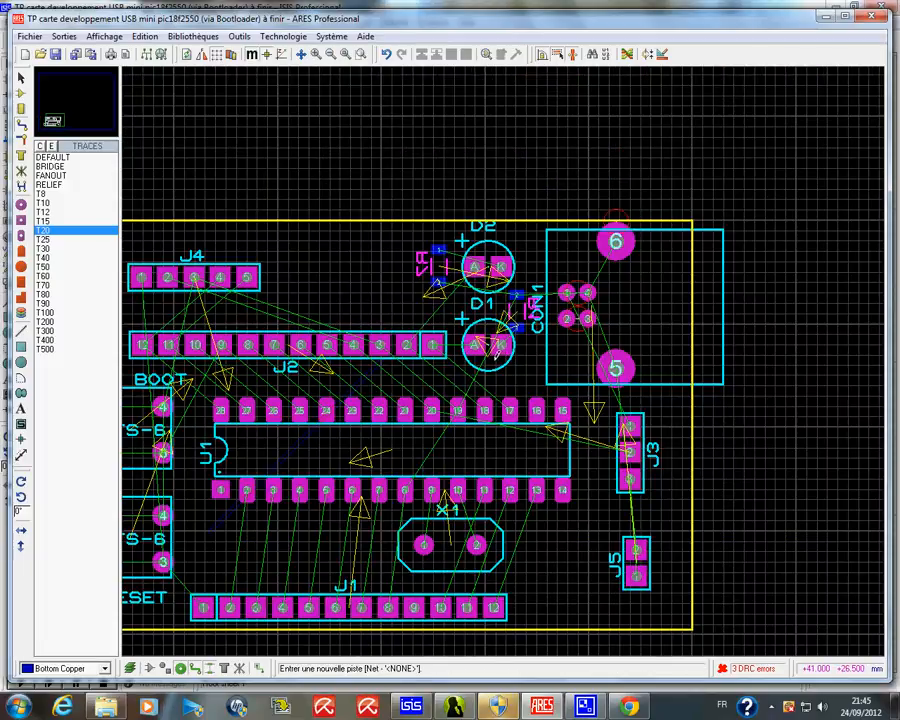
scroll(503, 360, "down", 1)
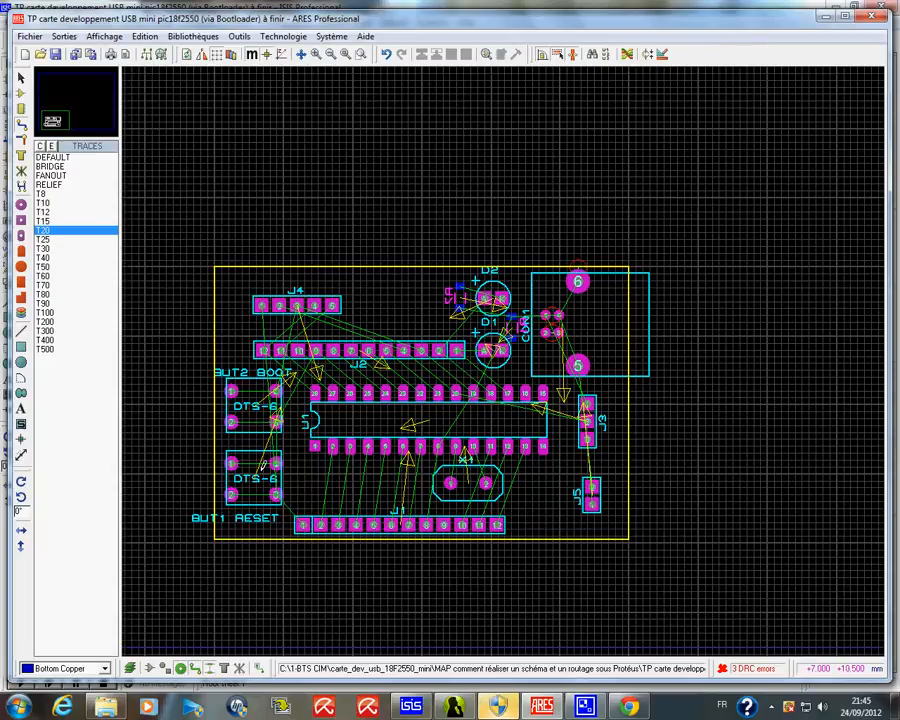
scroll(345, 468, "up", 1)
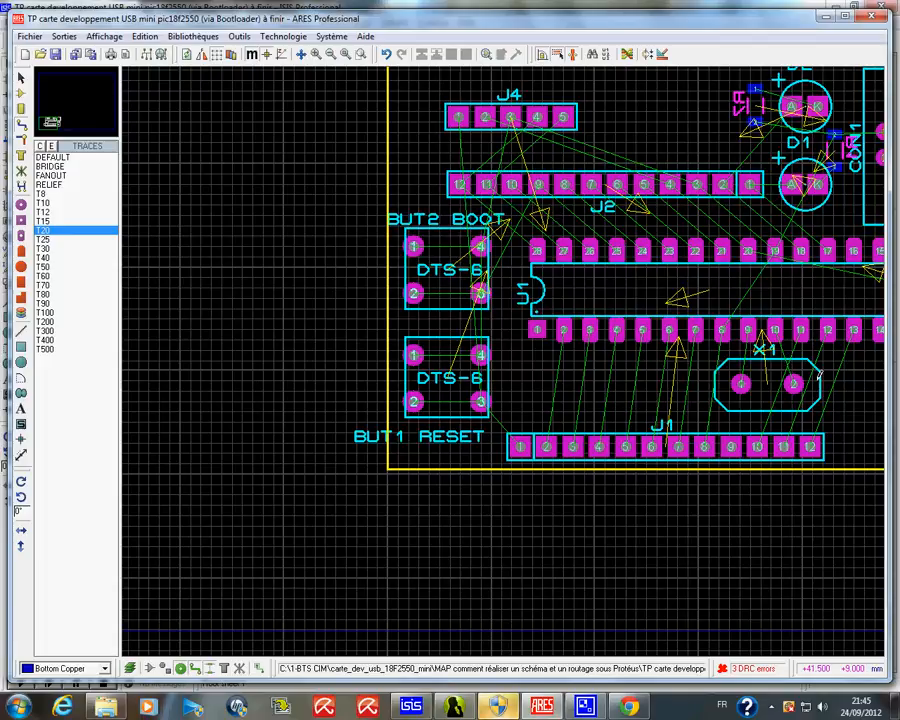
left_click(481, 245)
left_click(413, 245)
left_click(481, 292)
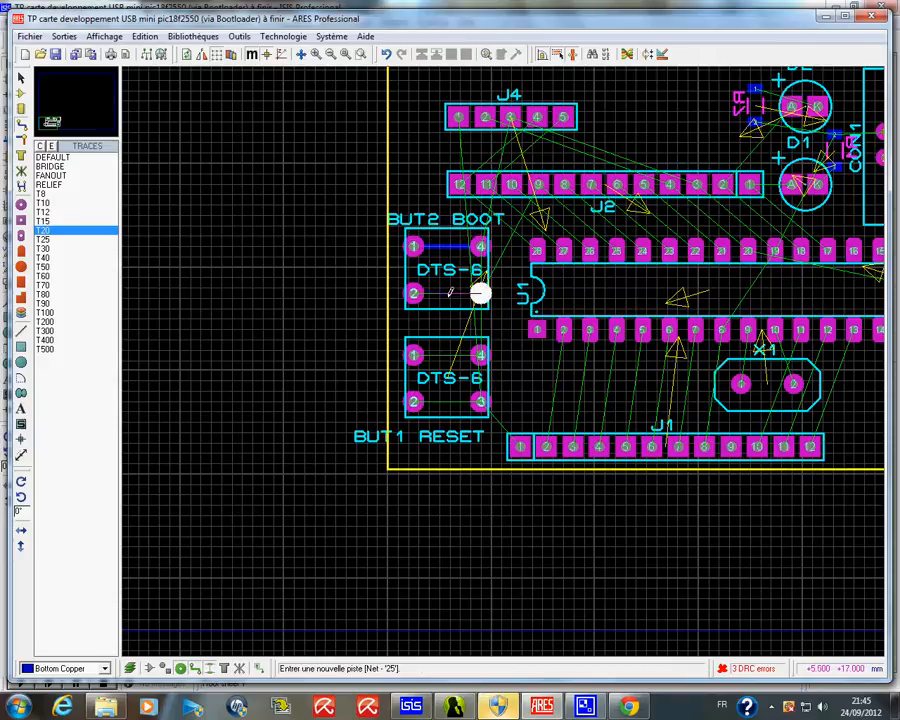
left_click(413, 292)
Route straight T20 bottom-copper tracks across the BUT1 RESET button, joining pin 4 to pin 1 and pin 2 to pin 3.
left_click(481, 354)
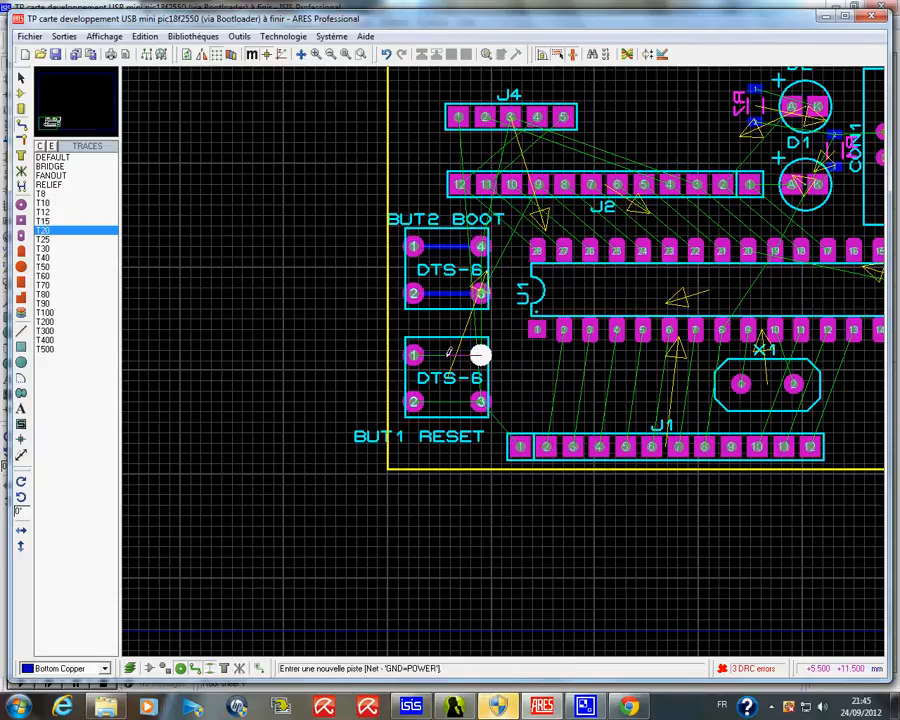
left_click(413, 354)
left_click(413, 401)
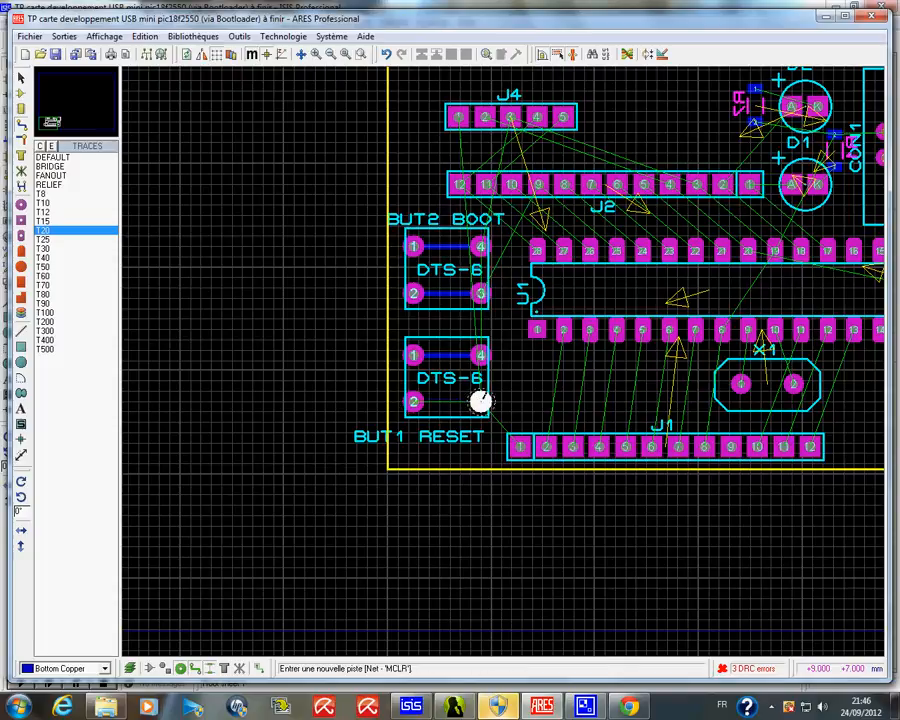
left_click(481, 401)
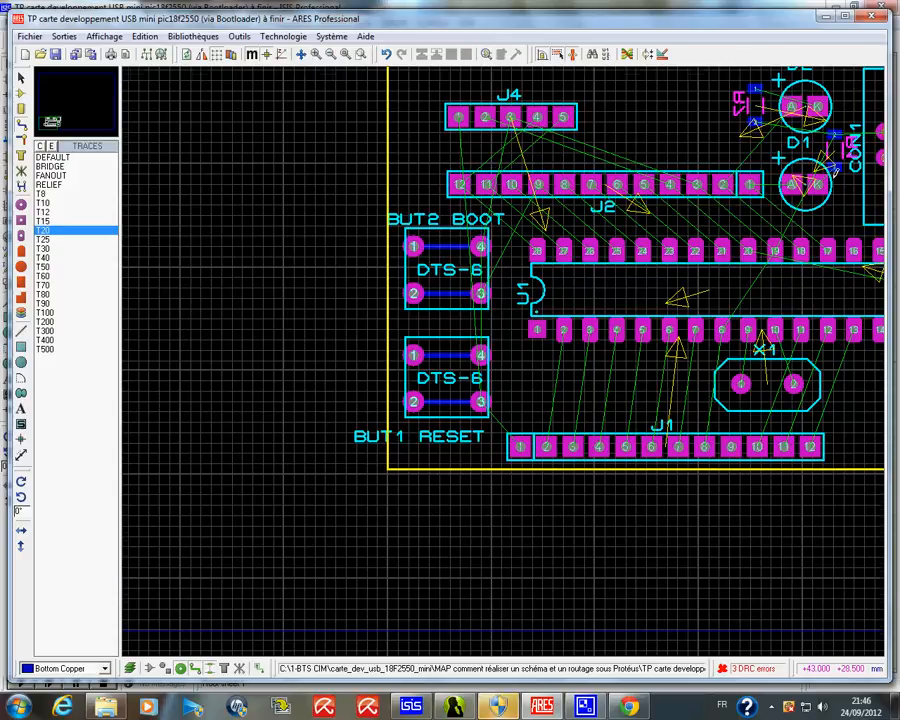
Examine the area around D1, D2 and CON1, and preview the footprints of the unplaced resistors R2 to R6 and capacitor C1.
scroll(835, 179, "up", 2)
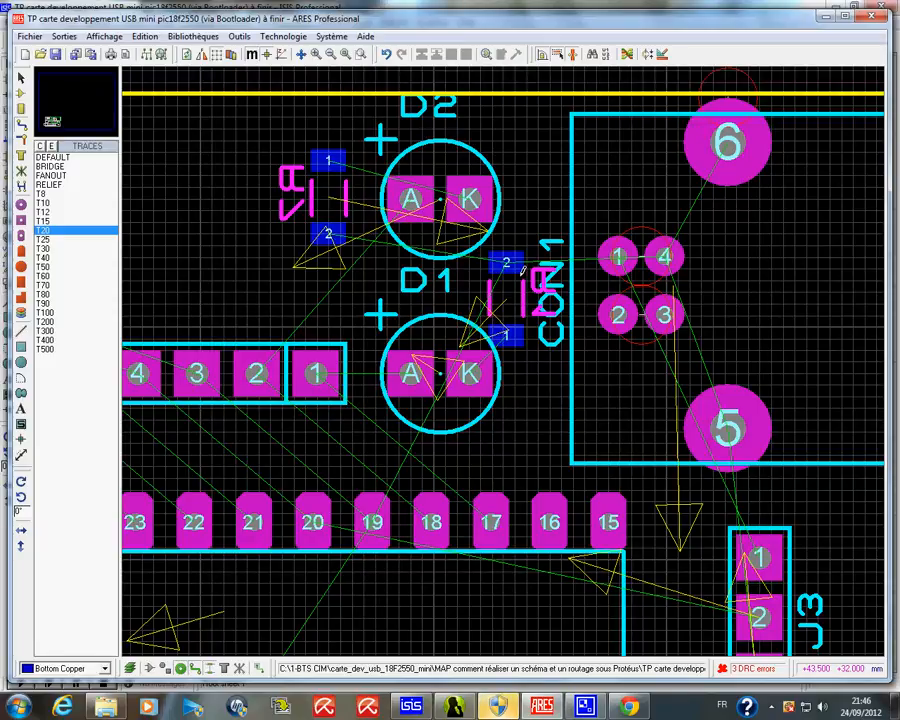
scroll(521, 270, "down", 3)
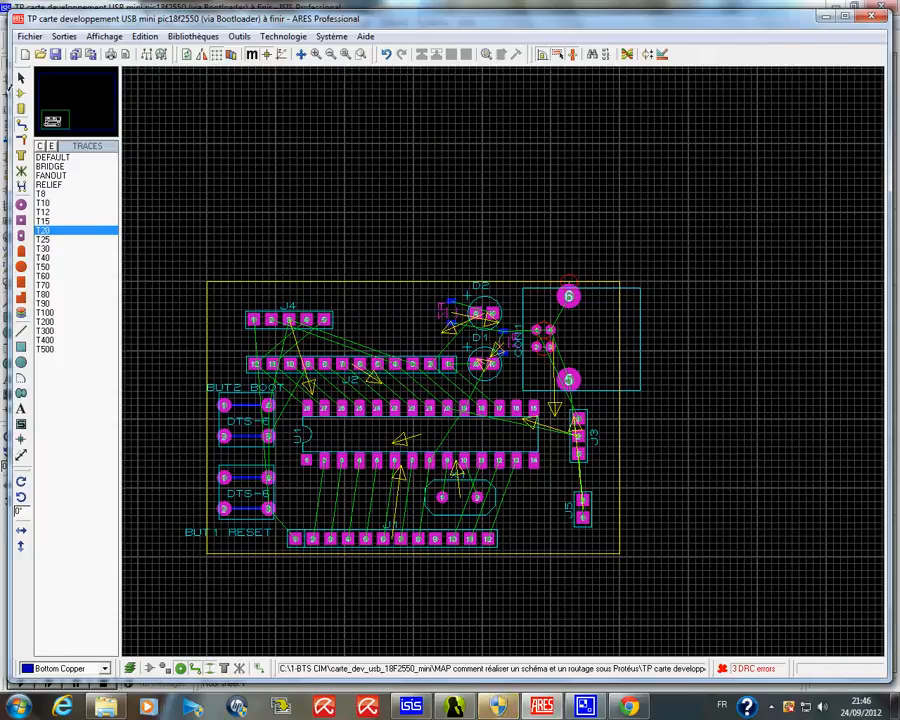
left_click(21, 93)
left_click(44, 176)
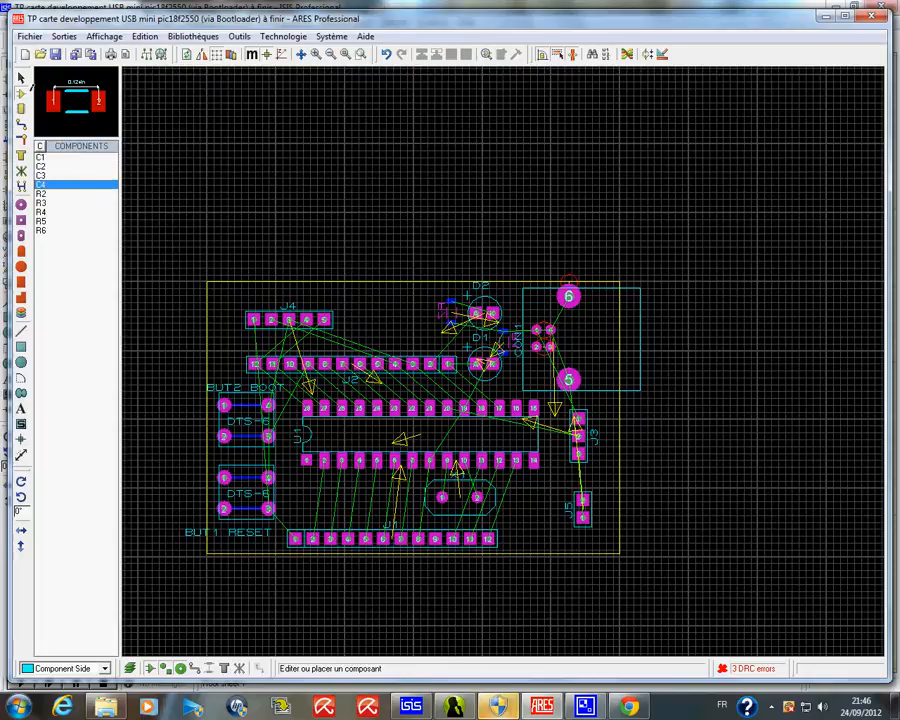
left_click(42, 194)
left_click(42, 203)
left_click(42, 212)
left_click(42, 221)
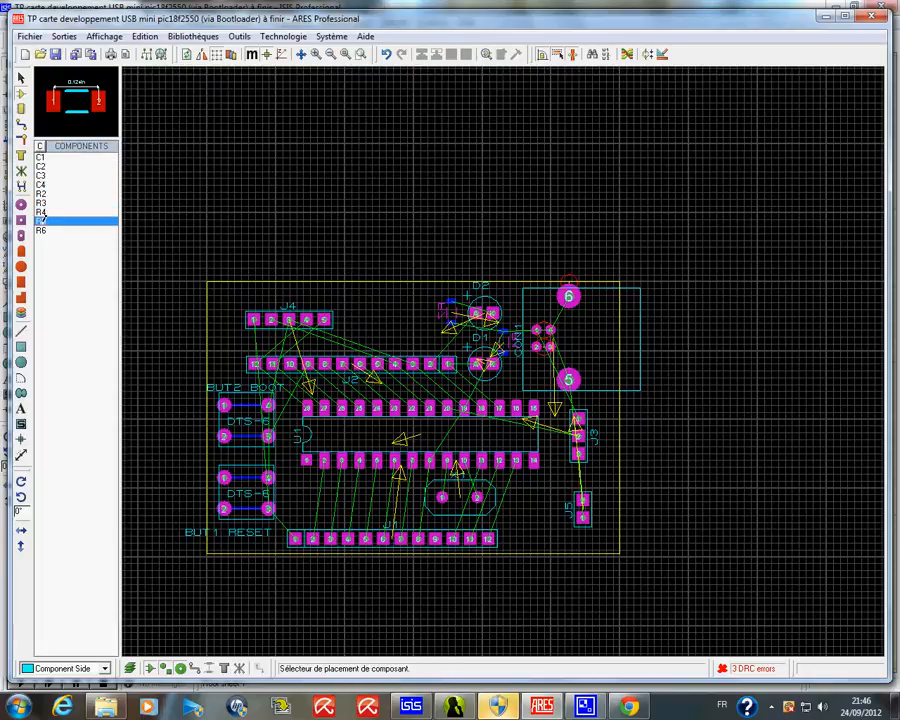
left_click(42, 230)
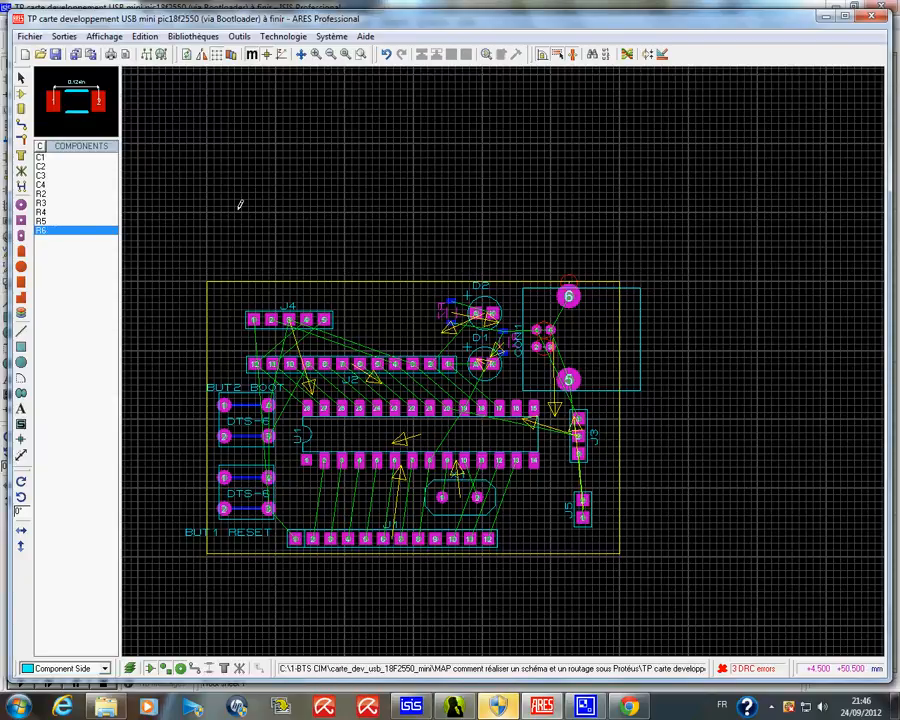
left_click(42, 156)
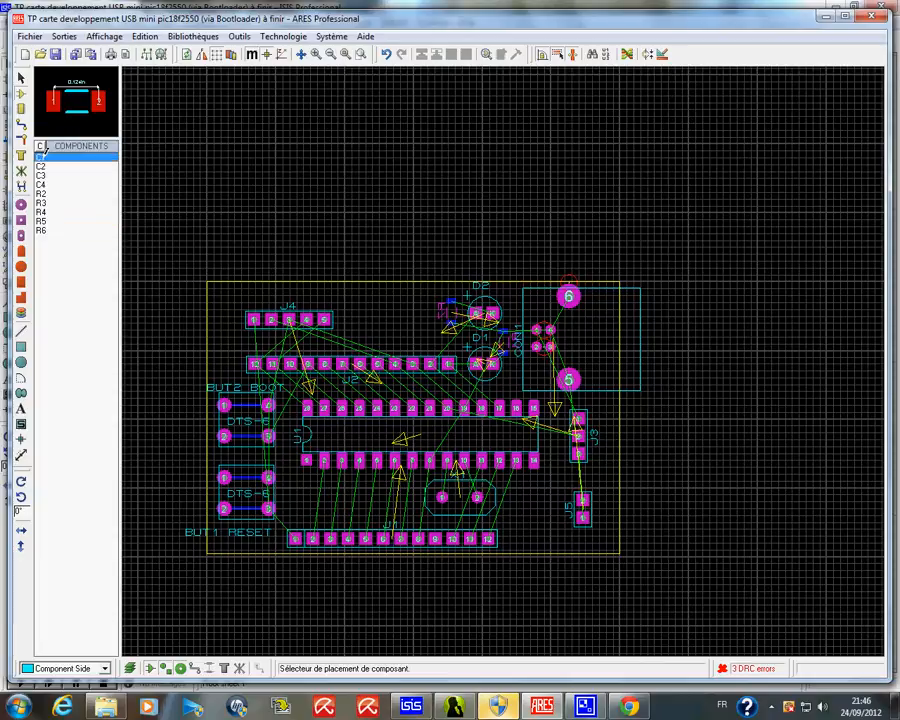
Place capacitor C1 on the component side between crystal X1 and the J1 label, rotated 90°.
left_click(433, 508)
scroll(438, 513, "up", 1)
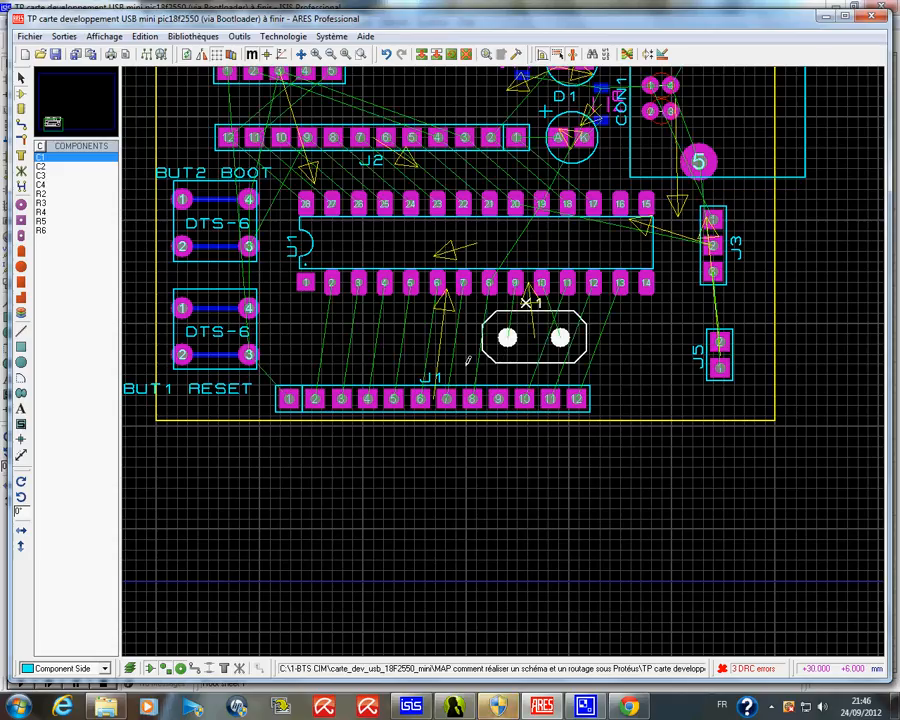
left_click(466, 350)
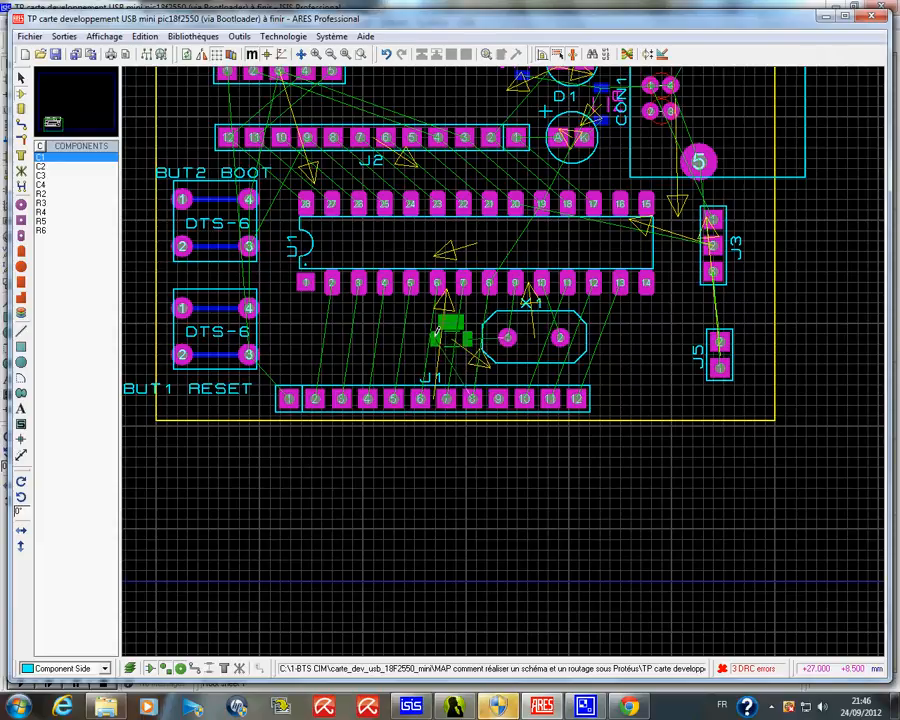
key("KP_Add")
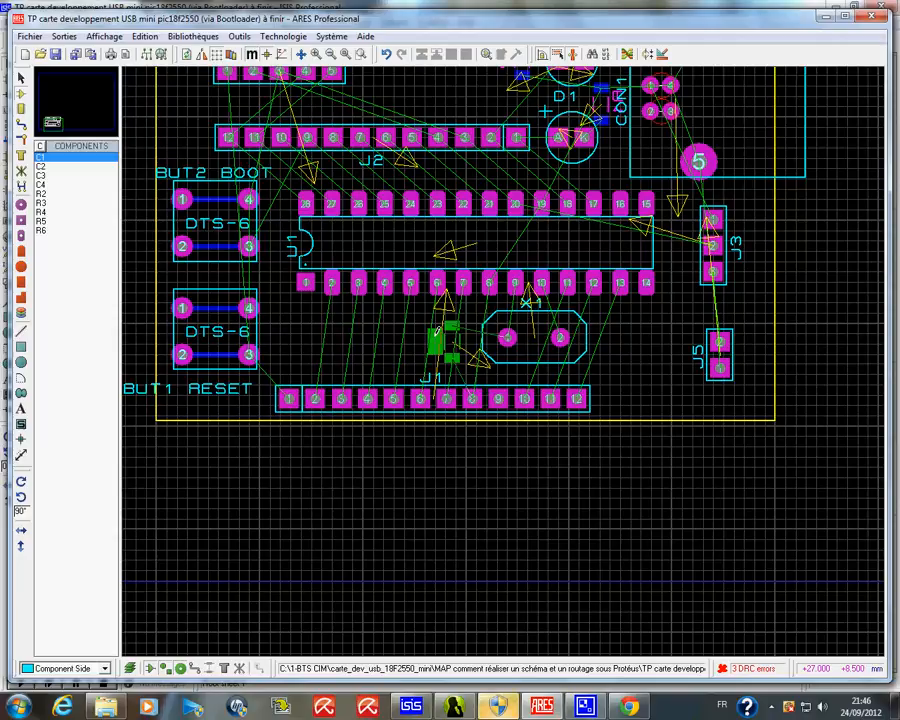
left_click(467, 340)
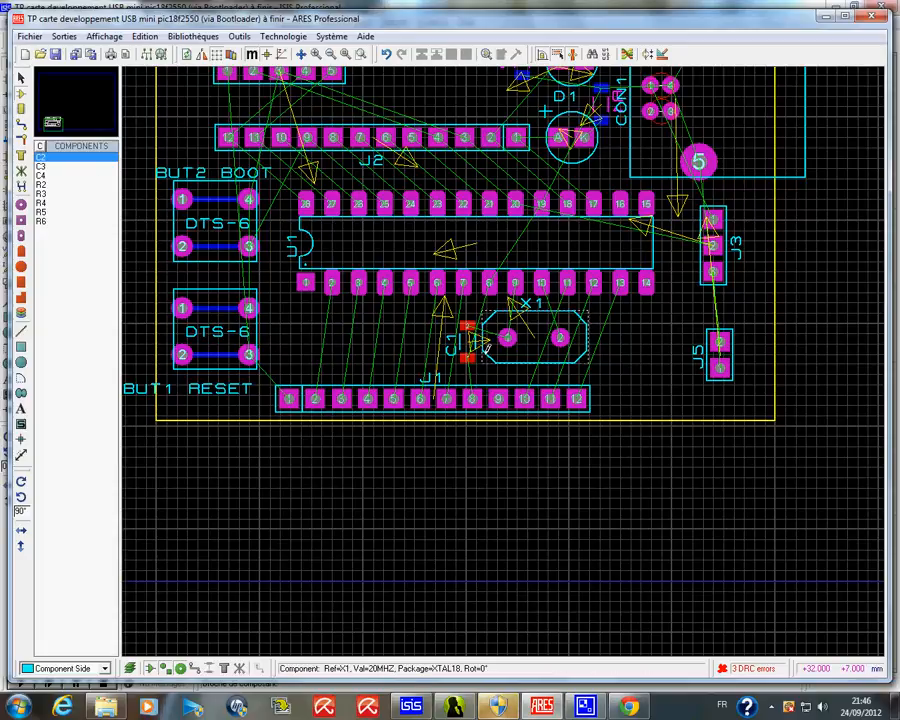
Check the capacitor connections in the ISIS schematic, then return to ARES and place C2 at 180° between X1 and J5.
scroll(497, 355, "down", 1)
scroll(548, 225, "up", 1)
scroll(508, 360, "down", 1)
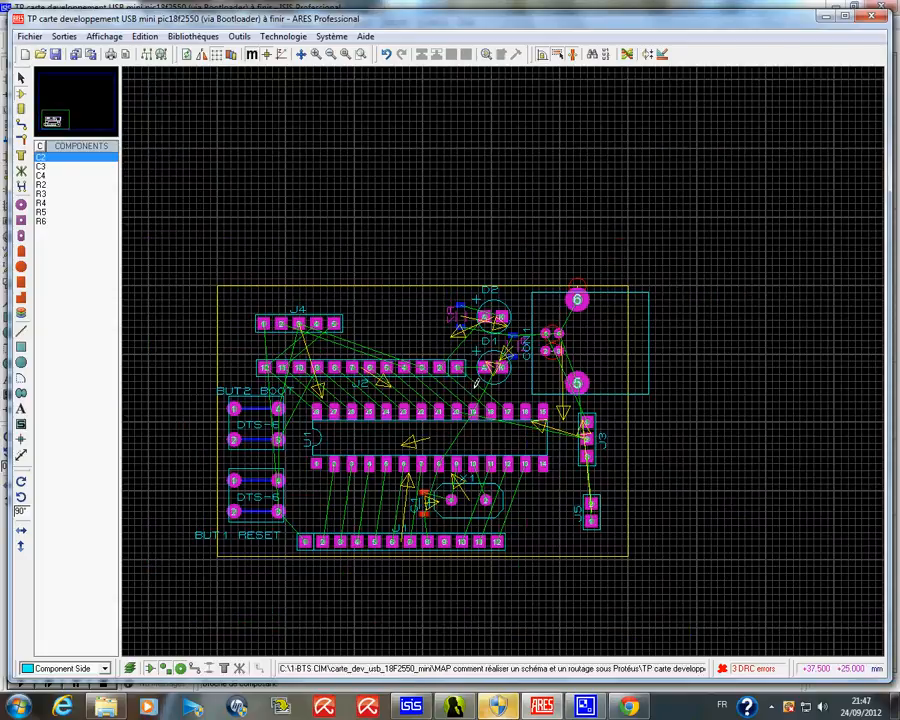
left_click(421, 708)
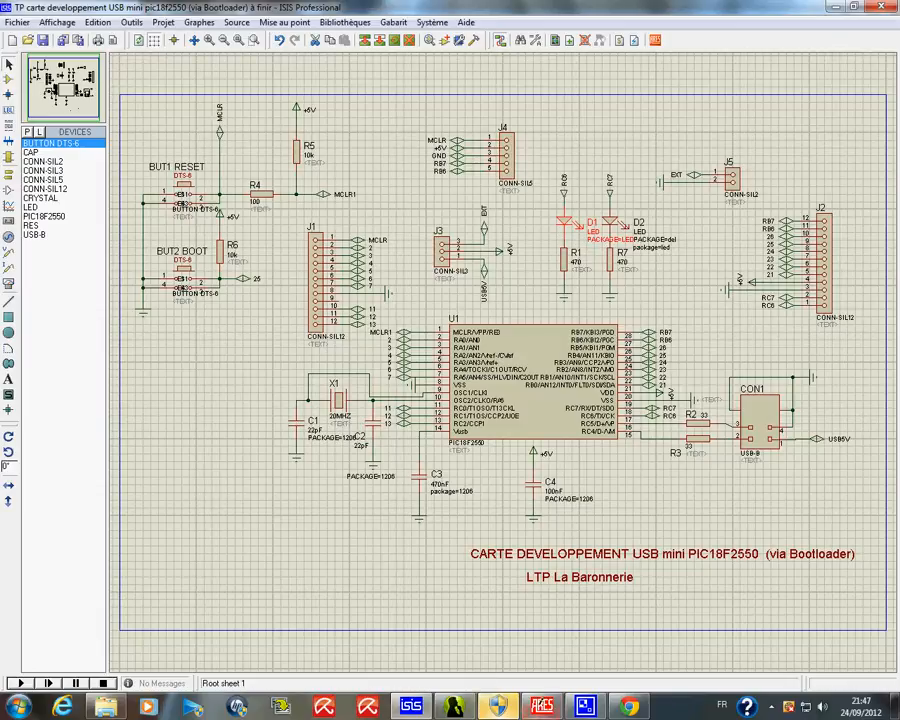
left_click(541, 704)
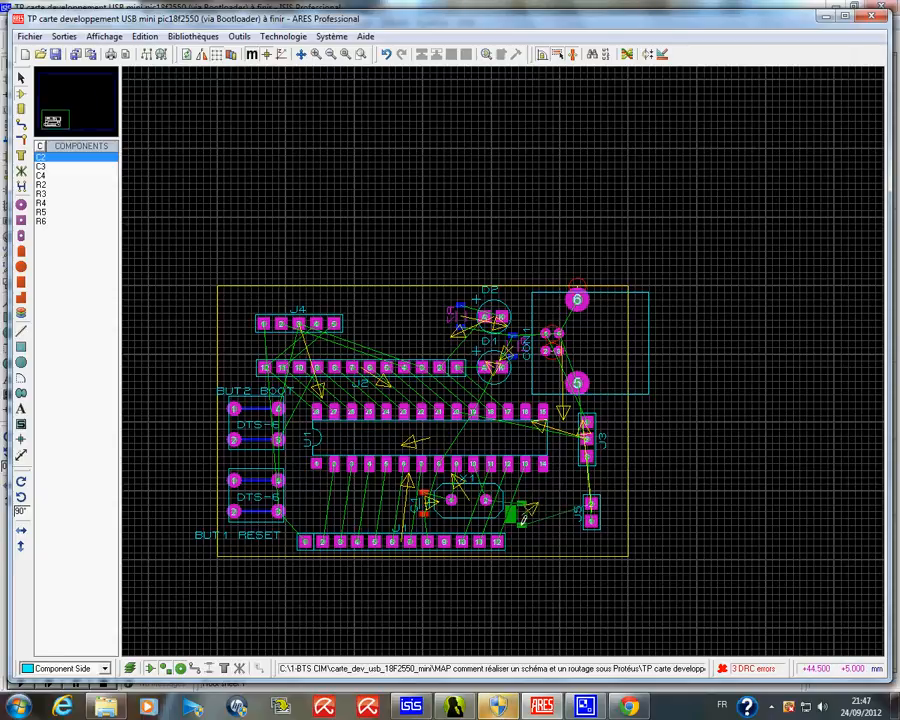
key("KP_Add")
left_click(518, 517)
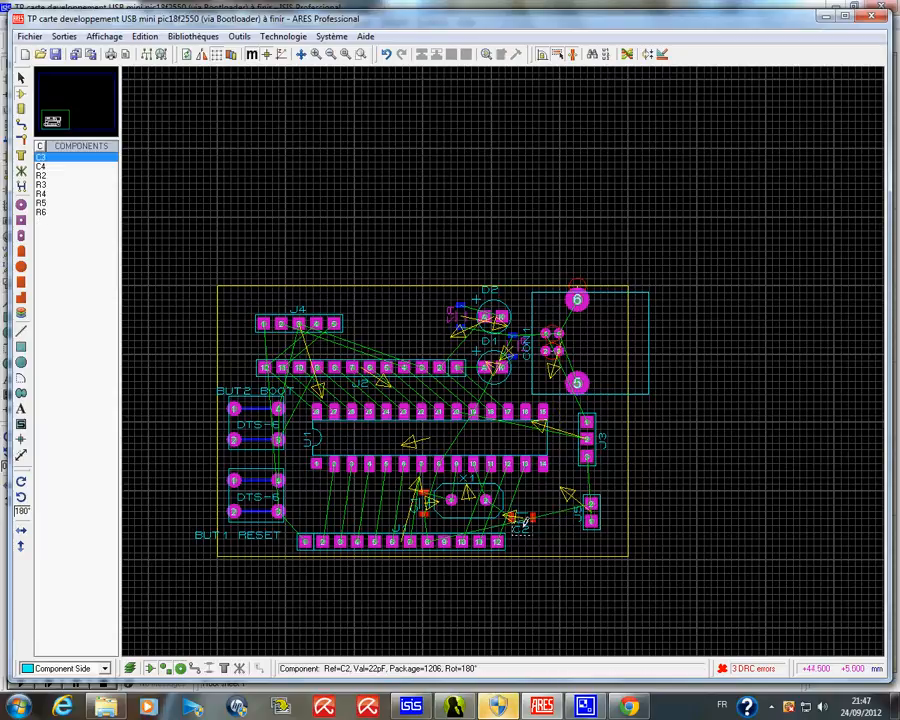
Change the layer of capacitors C1 and C2, on either side of X1, to Solder Side.
key("F6")
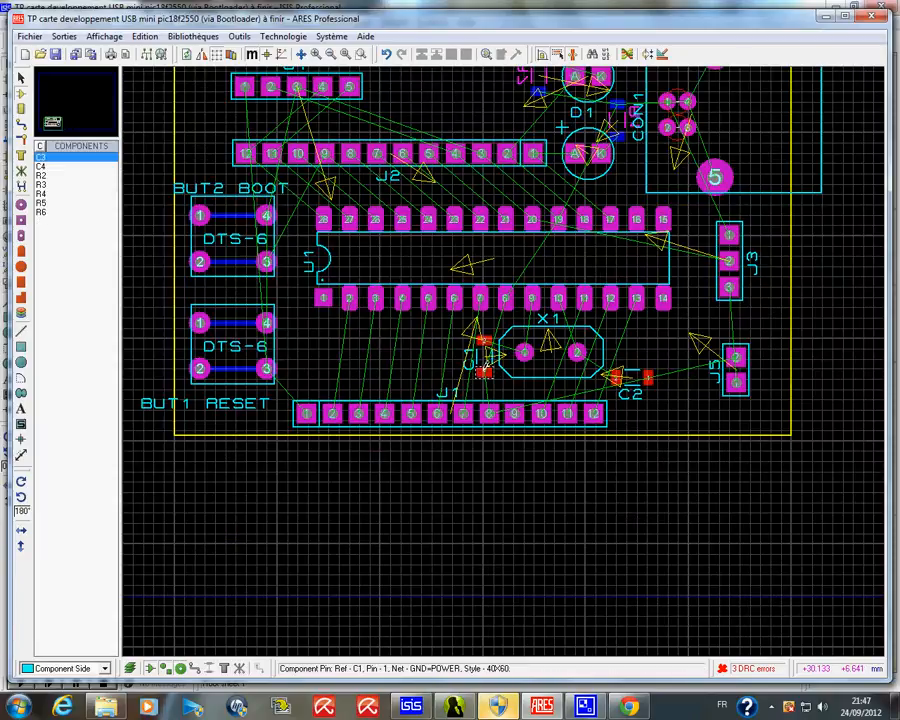
right_click(490, 362)
mouse_move(690, 562)
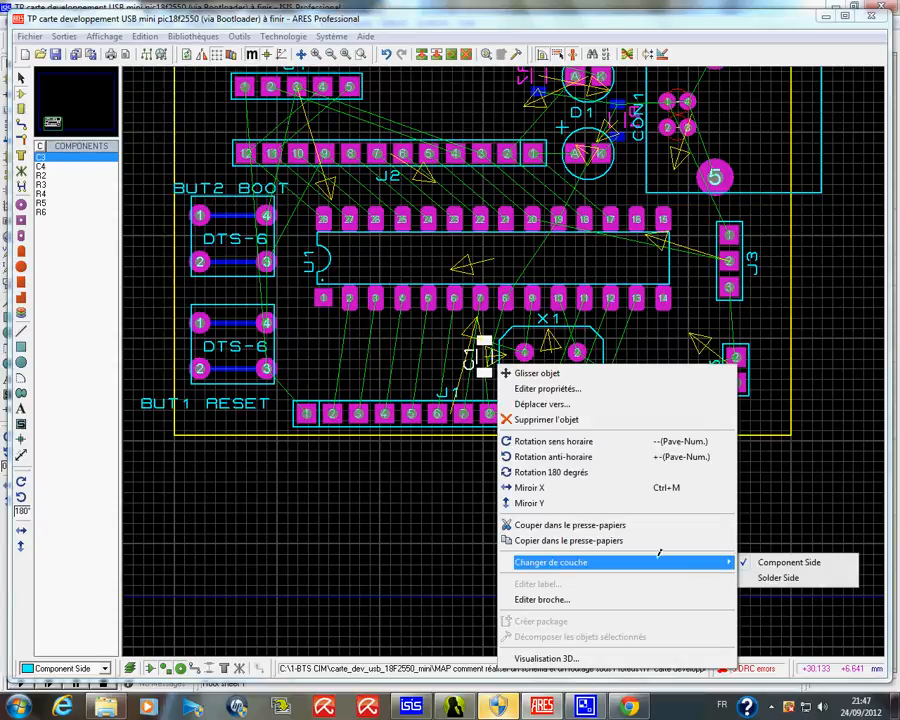
left_click(778, 577)
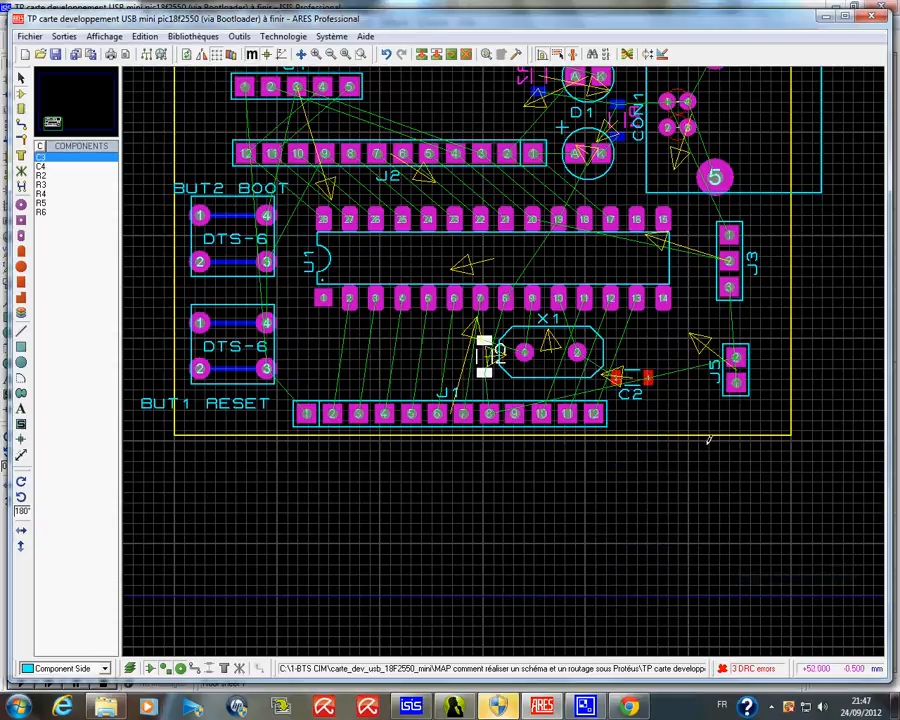
right_click(616, 376)
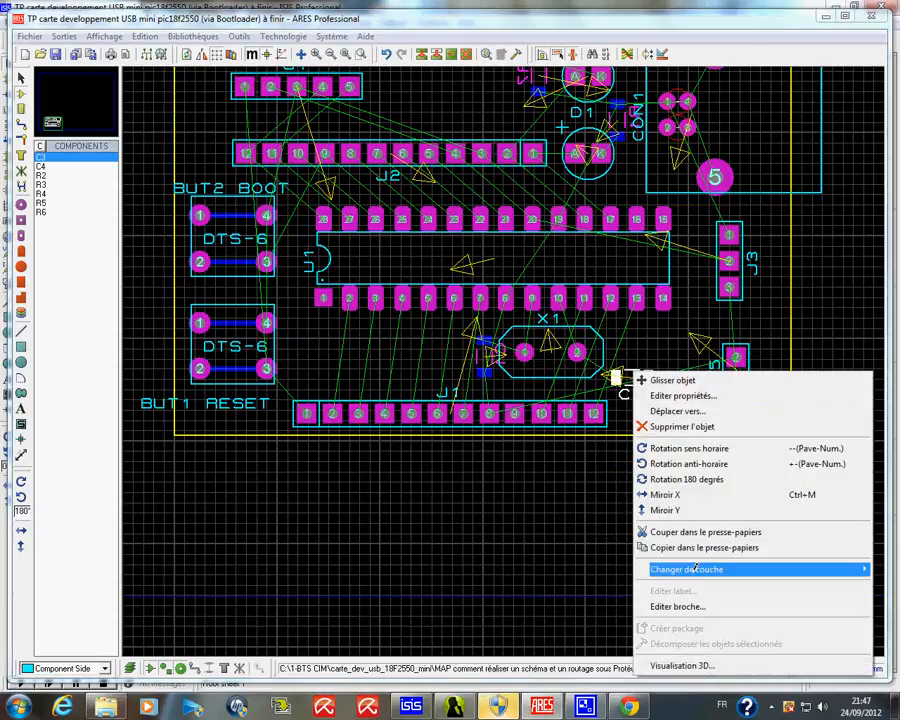
mouse_move(684, 566)
left_click(553, 584)
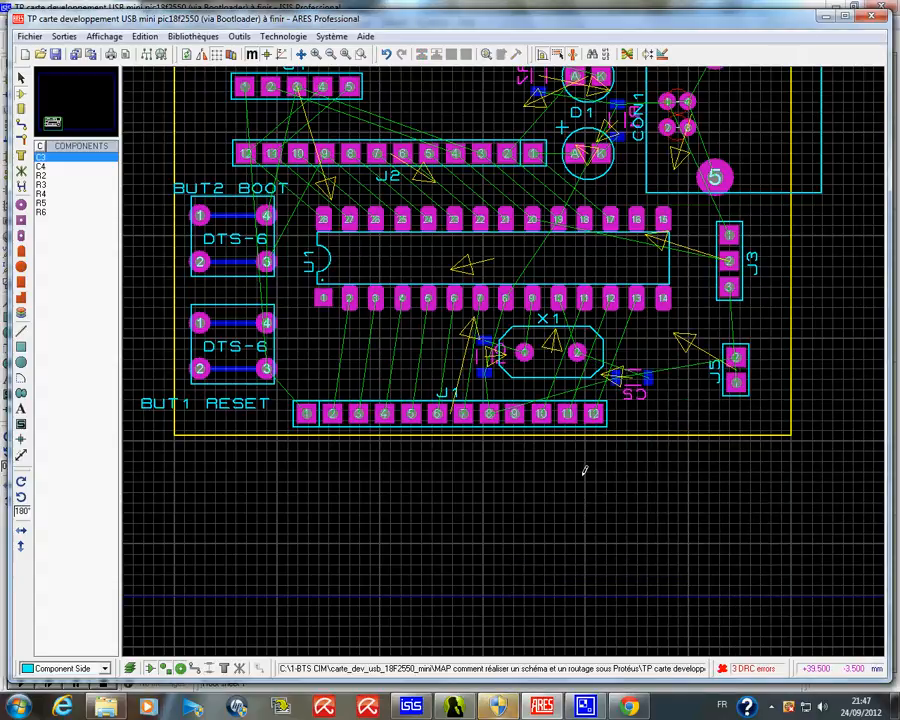
Place capacitor C4 at 180° inside the U1 outline and move it to the Solder Side.
left_click(46, 167)
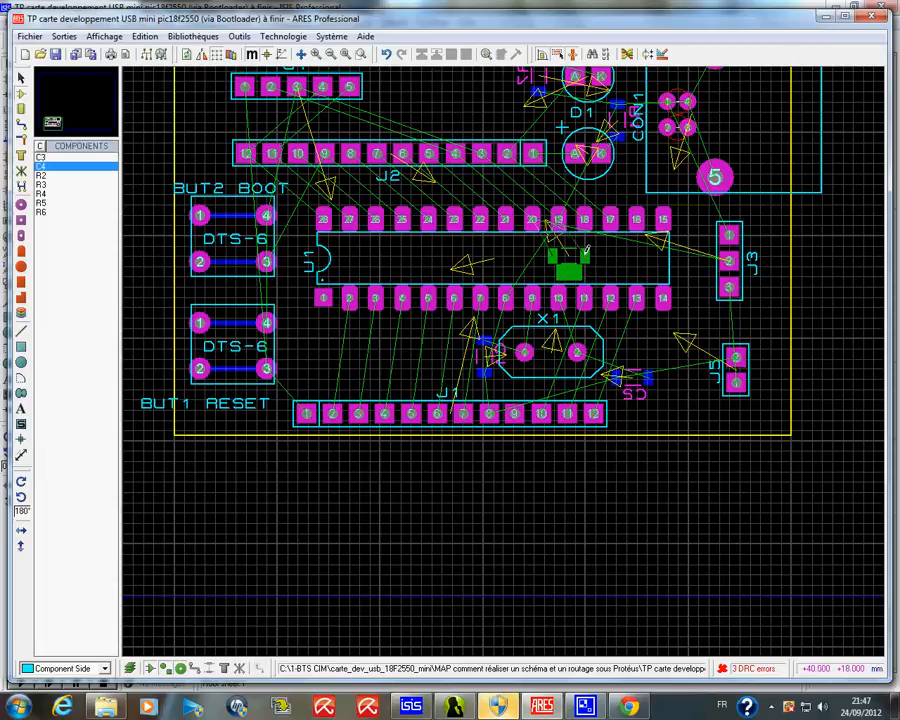
left_click(587, 252)
right_click(587, 252)
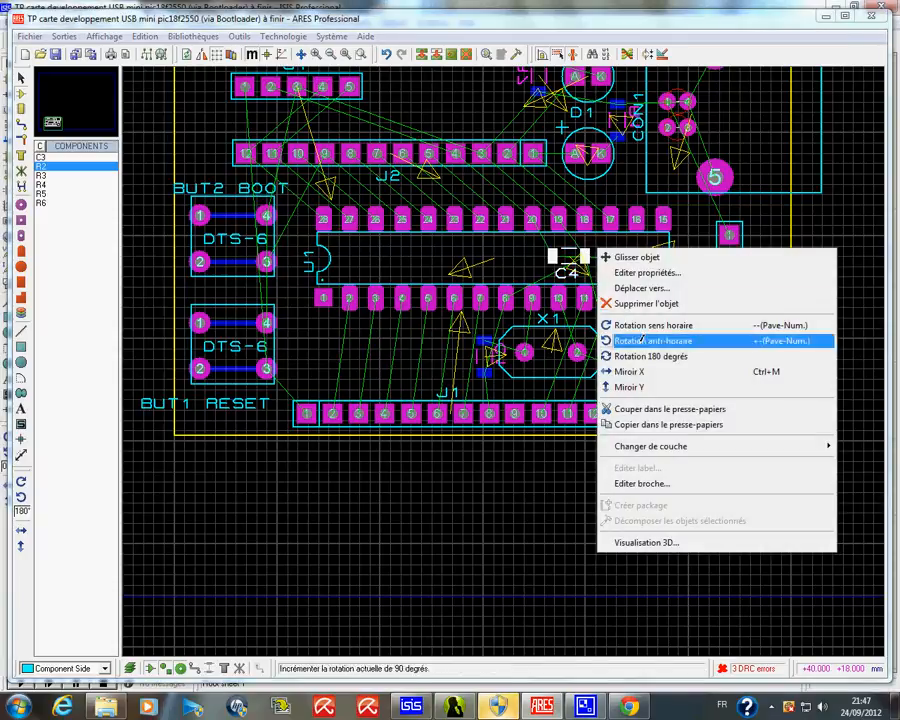
mouse_move(652, 446)
left_click(515, 460)
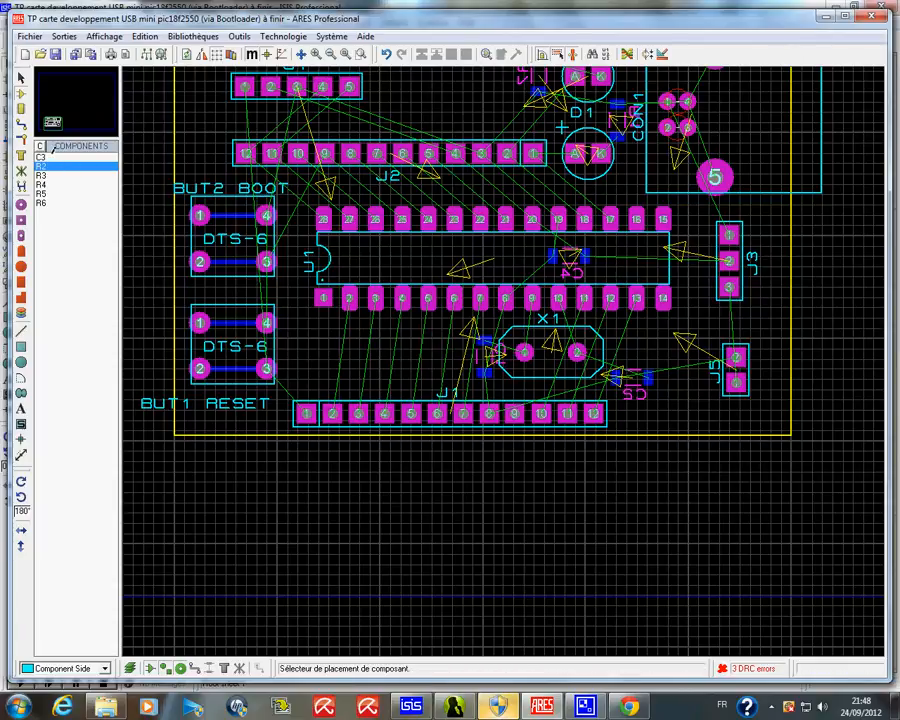
Place capacitor C3 at 180° between J3 and J5 and move it to the Solder Side.
left_click(41, 157)
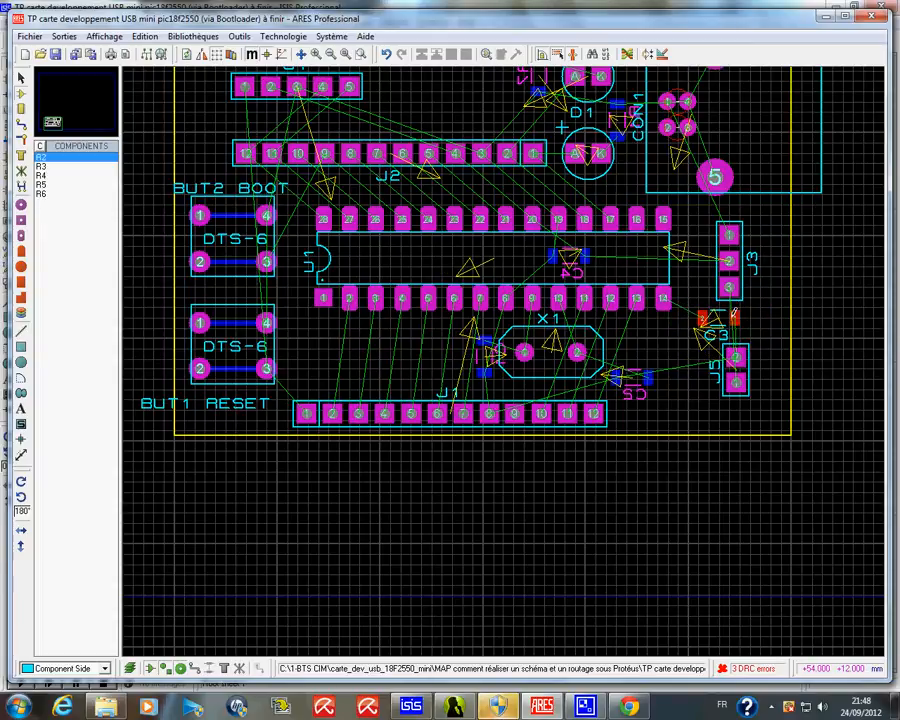
right_click(718, 314)
mouse_move(659, 505)
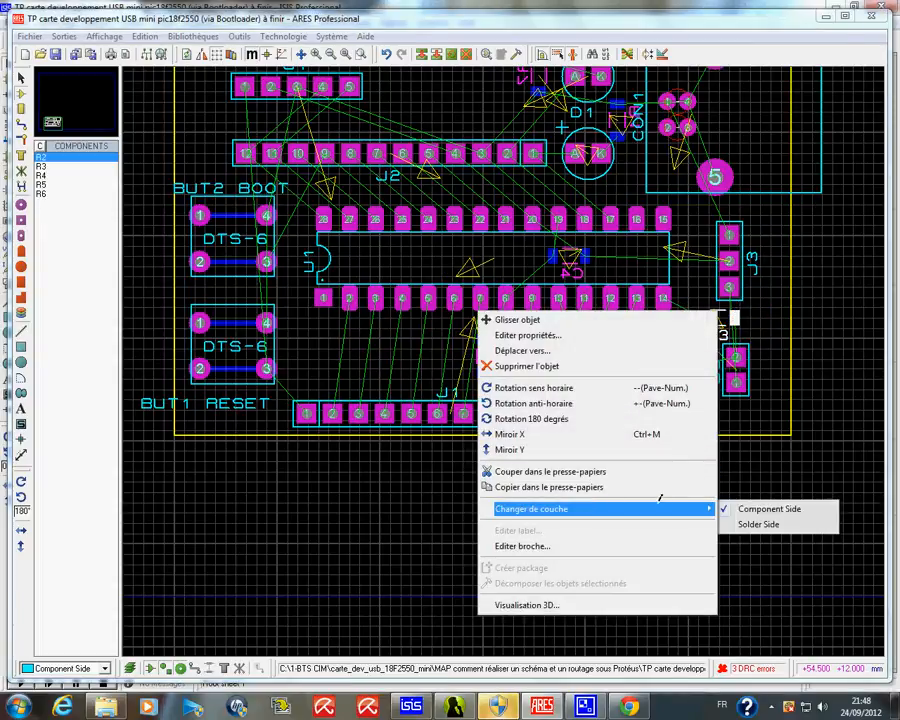
left_click(760, 523)
left_click(668, 467)
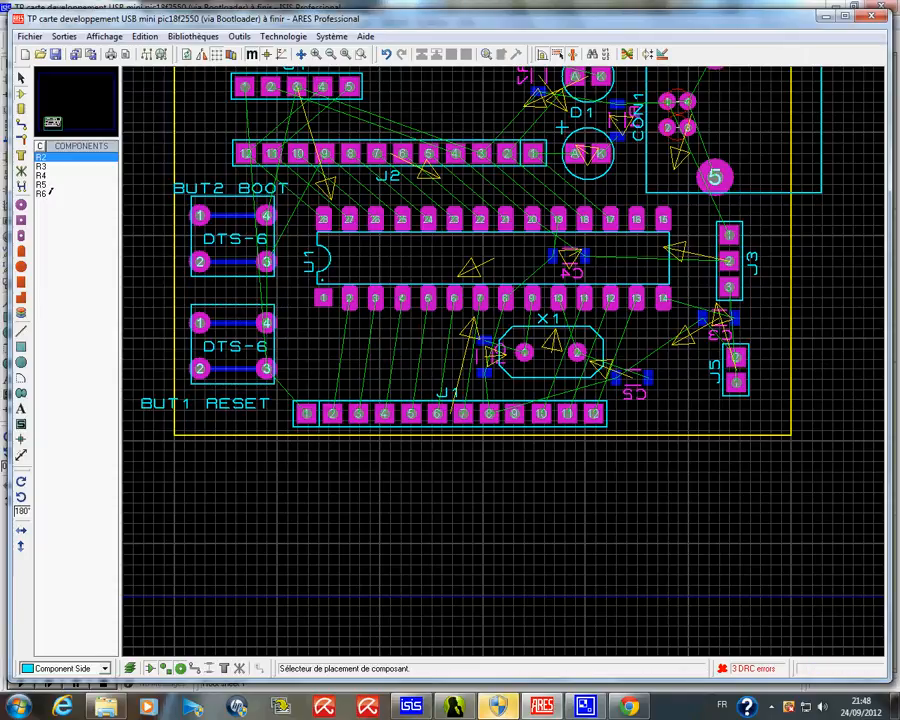
Place resistor R3 at 270° inside the CON1 outline, beside its four small pads, and move it to the Solder Side.
left_click(44, 166)
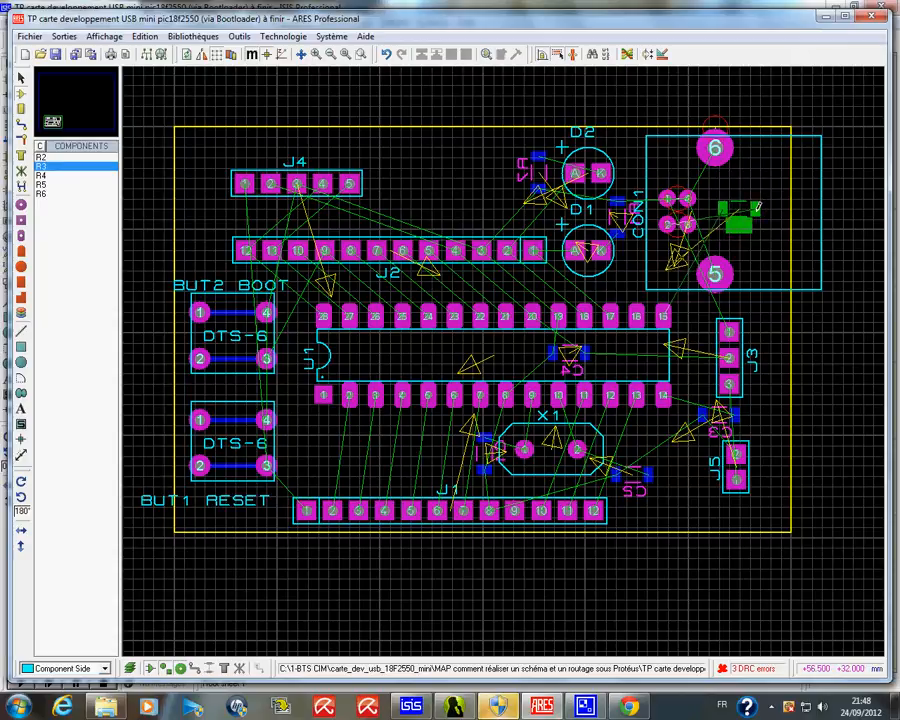
key("KP_Add")
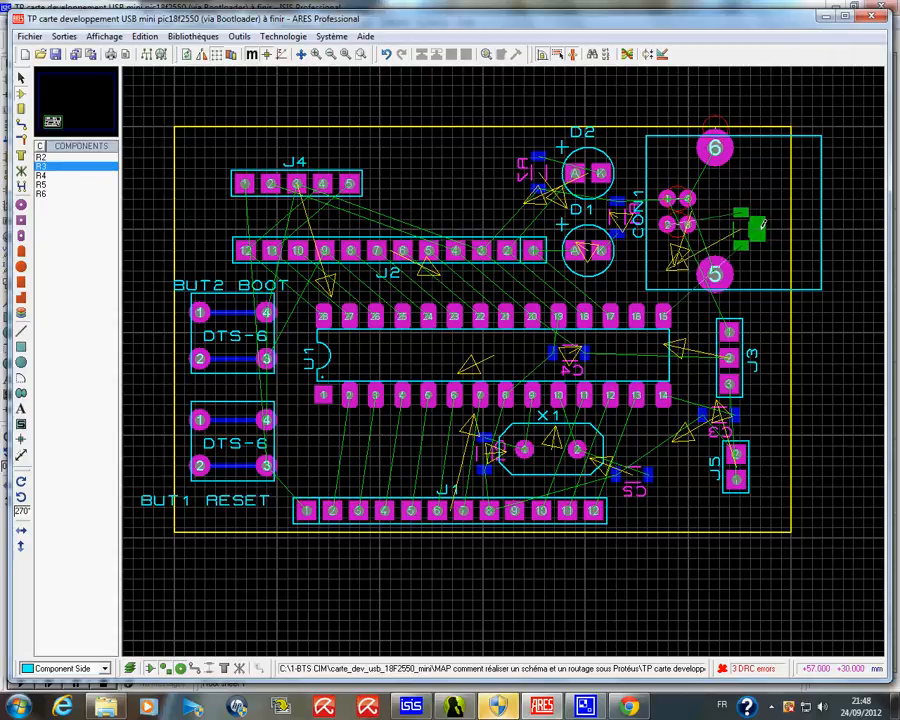
left_click(731, 224)
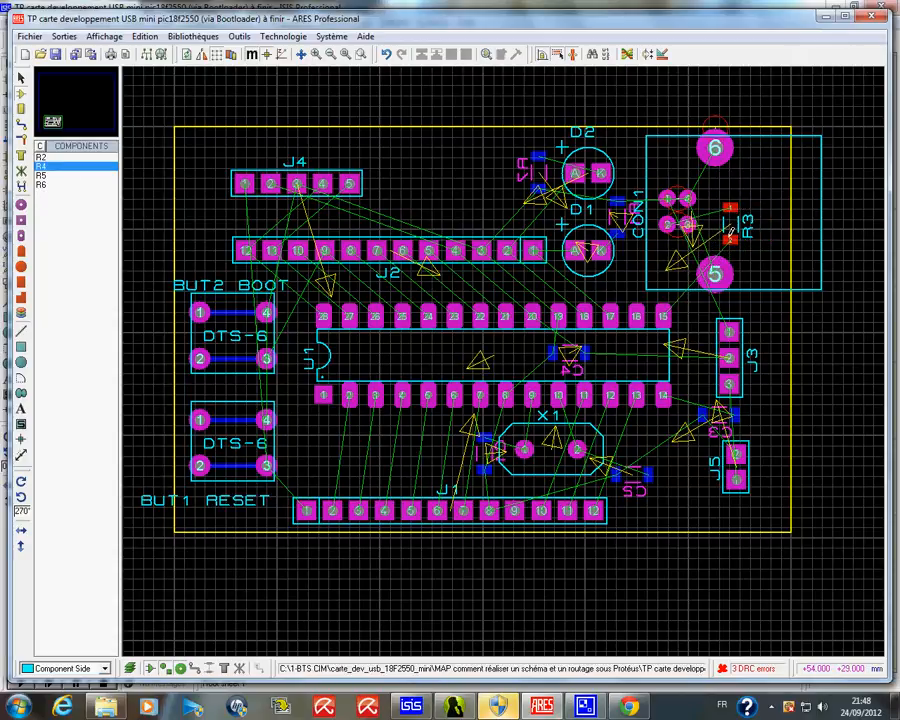
right_click(730, 228)
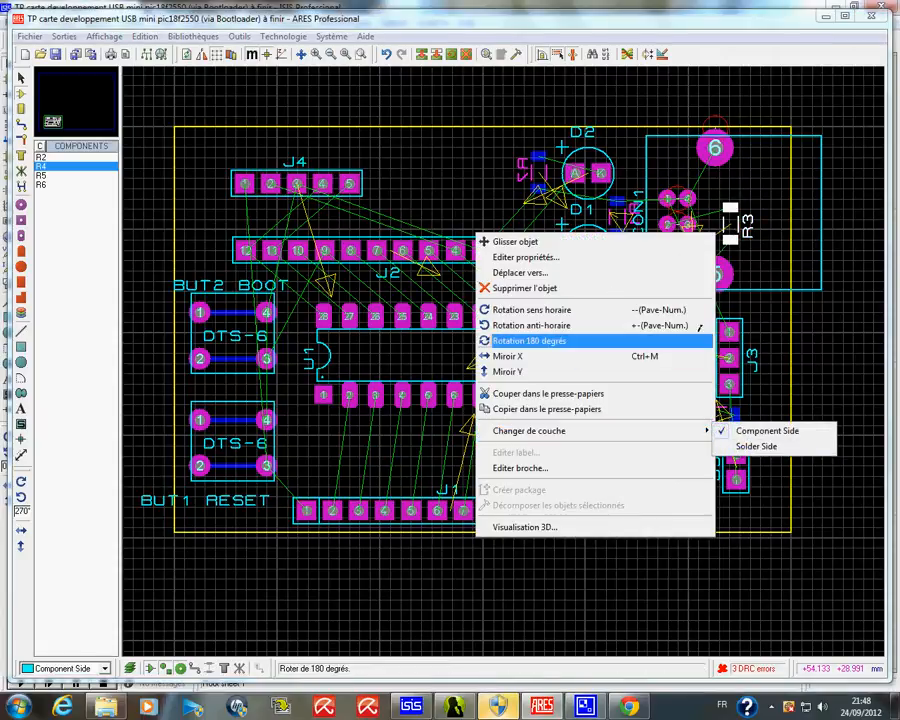
mouse_move(650, 428)
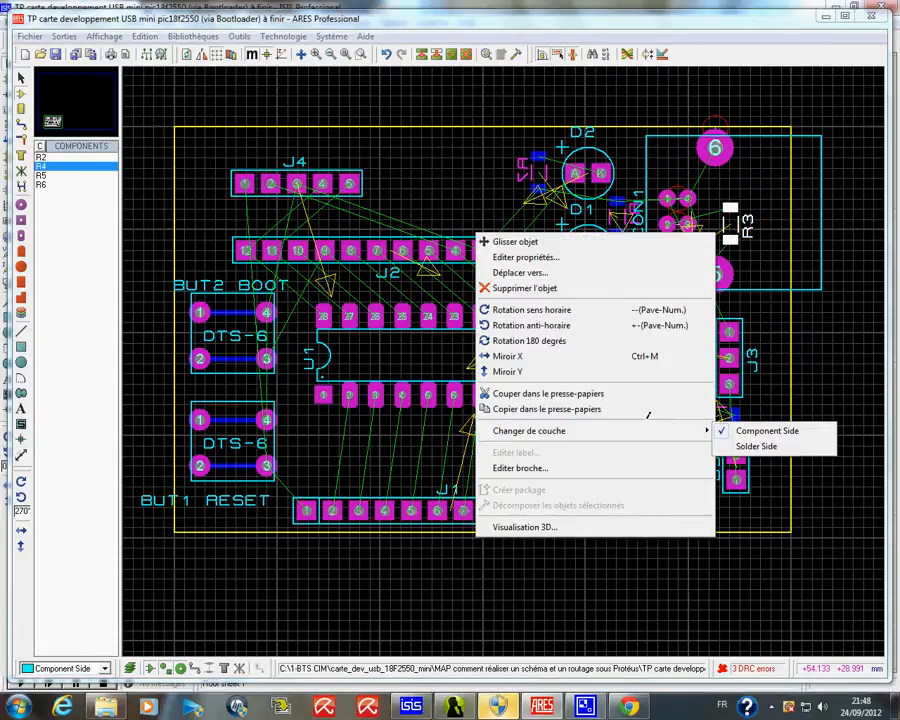
left_click(755, 445)
left_click(783, 382)
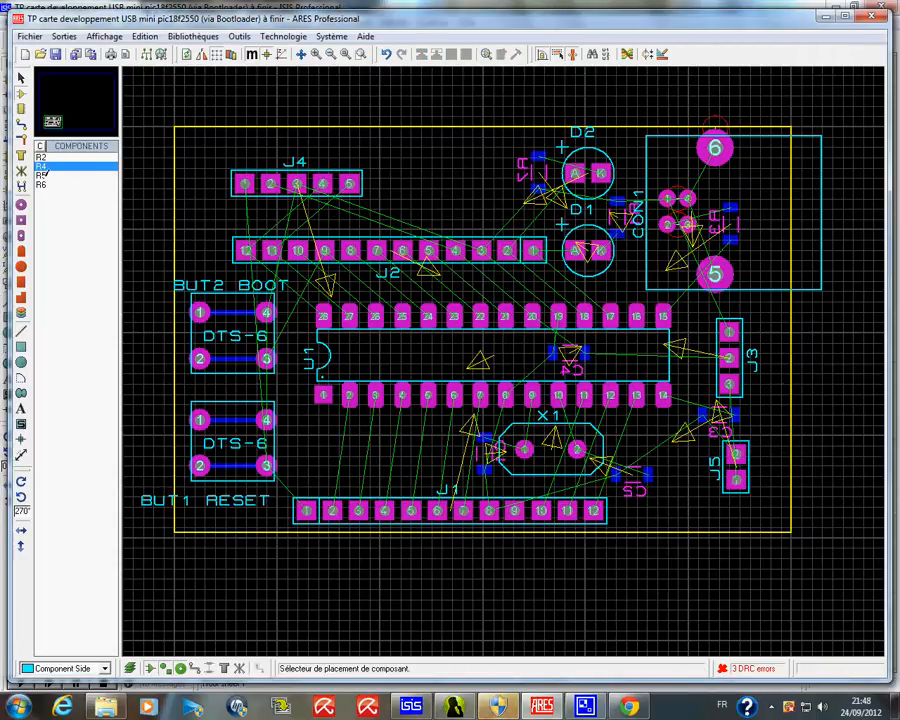
Place resistor R5 at 270° beside R3 inside the CON1 outline and move it to the Solder Side.
left_click(42, 175)
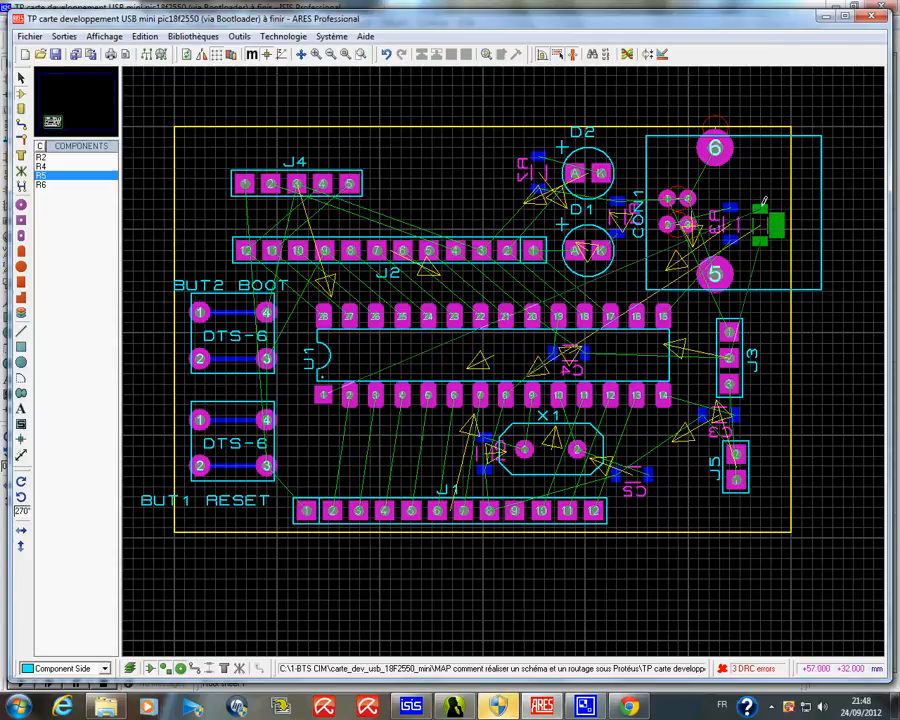
key("KP_Subtract")
left_click(764, 215)
right_click(750, 205)
mouse_move(636, 398)
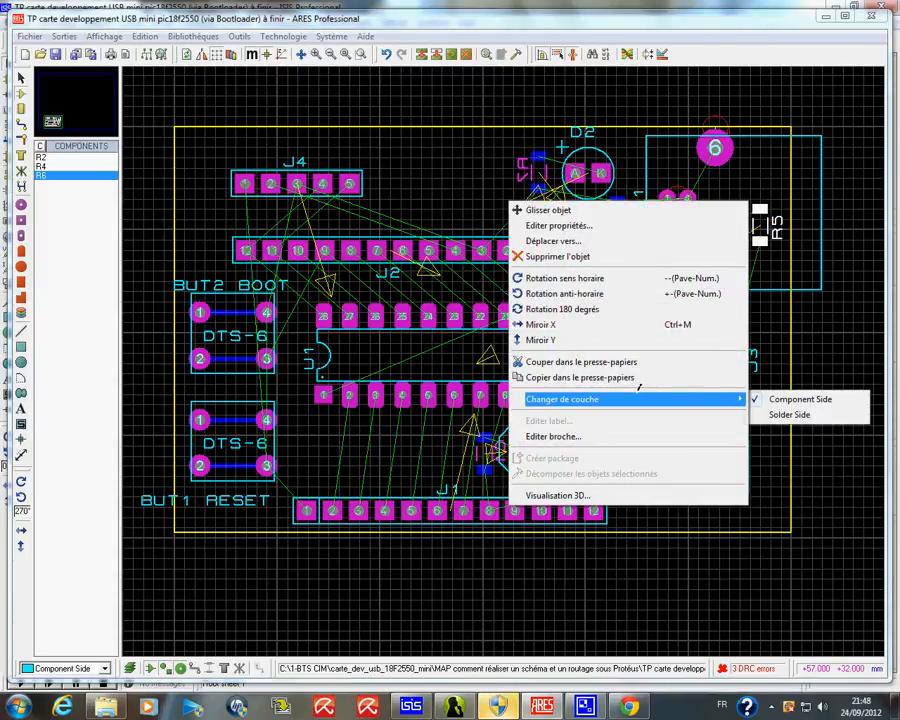
left_click(779, 412)
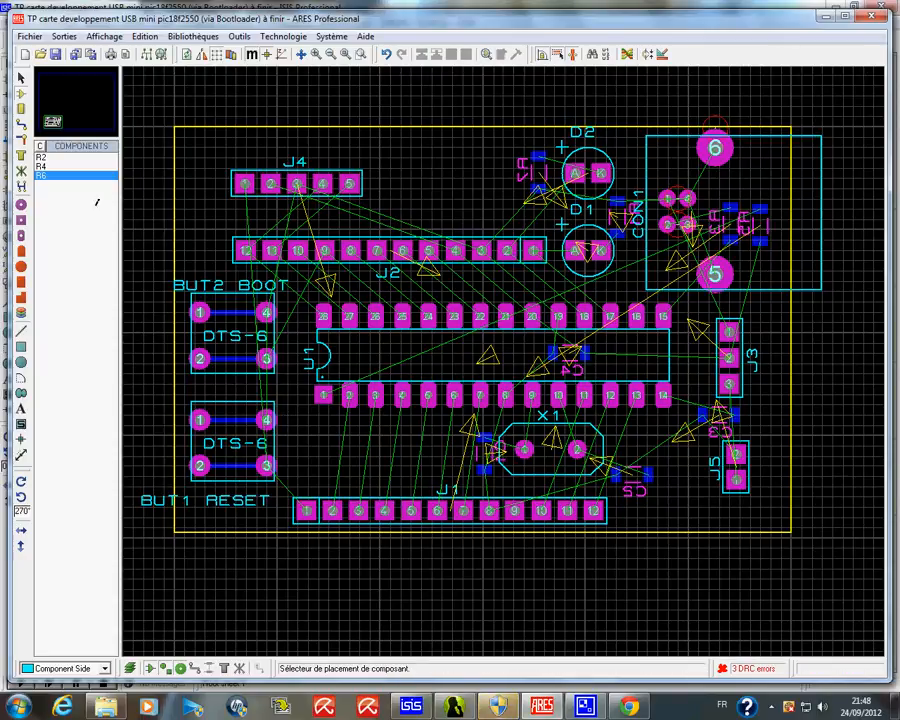
Place resistor R2 at 270° above R5 inside CON1, and relocate R5 between BUT2 BOOT and U1, rotating it 180°.
left_click(44, 157)
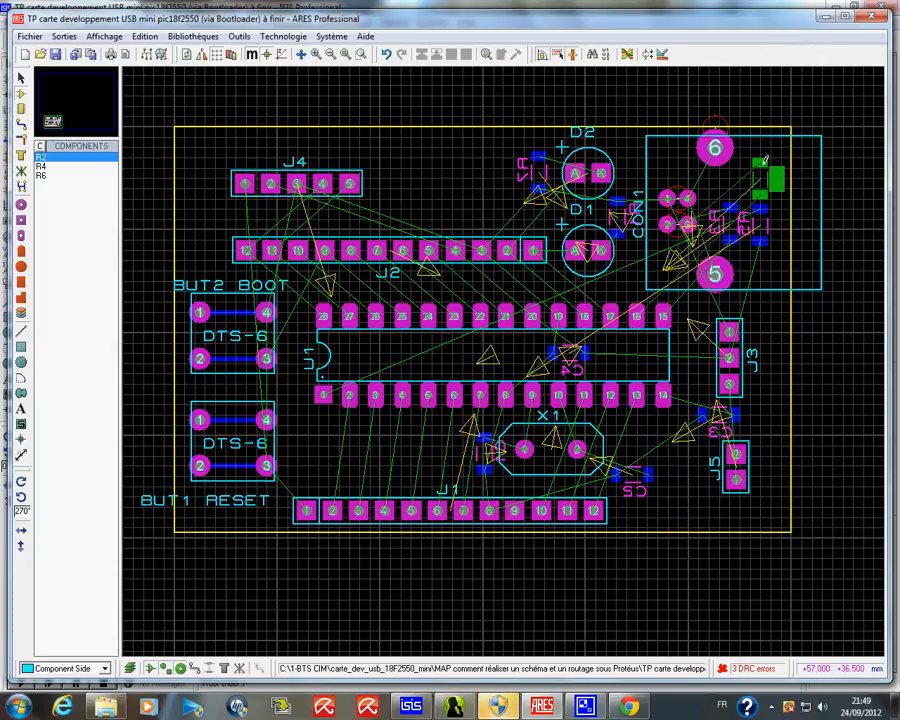
left_click(758, 158)
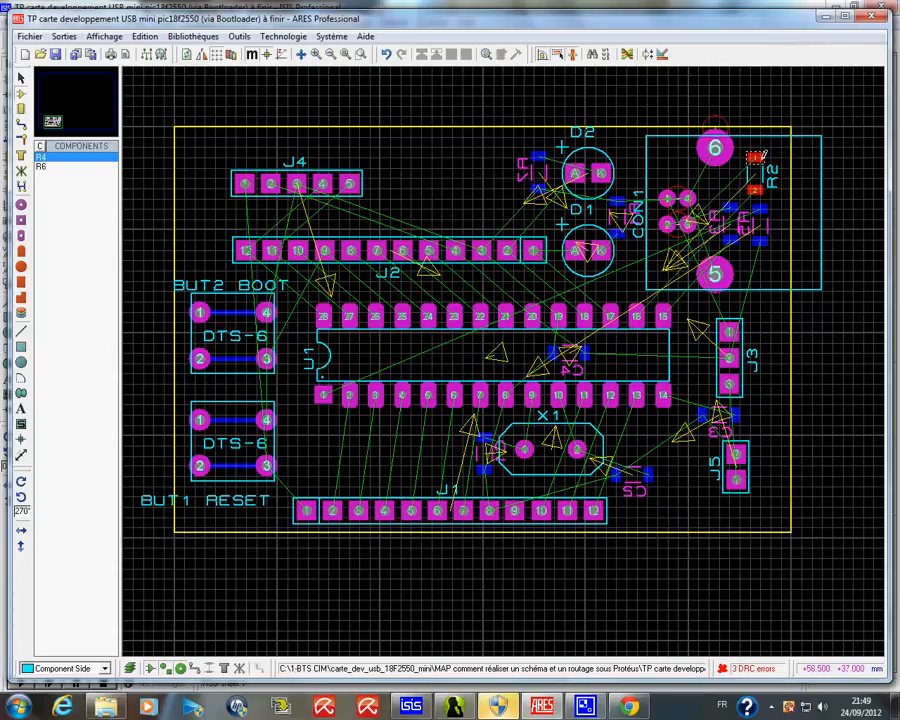
right_click(759, 239)
left_click(716, 244)
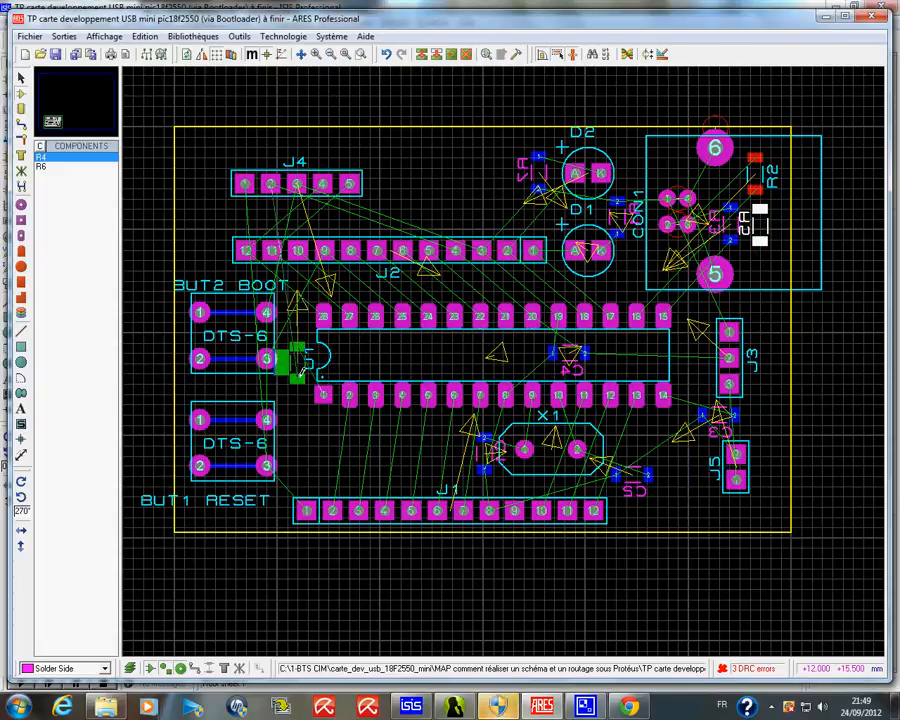
left_click(298, 362)
key("plus")
key("plus")
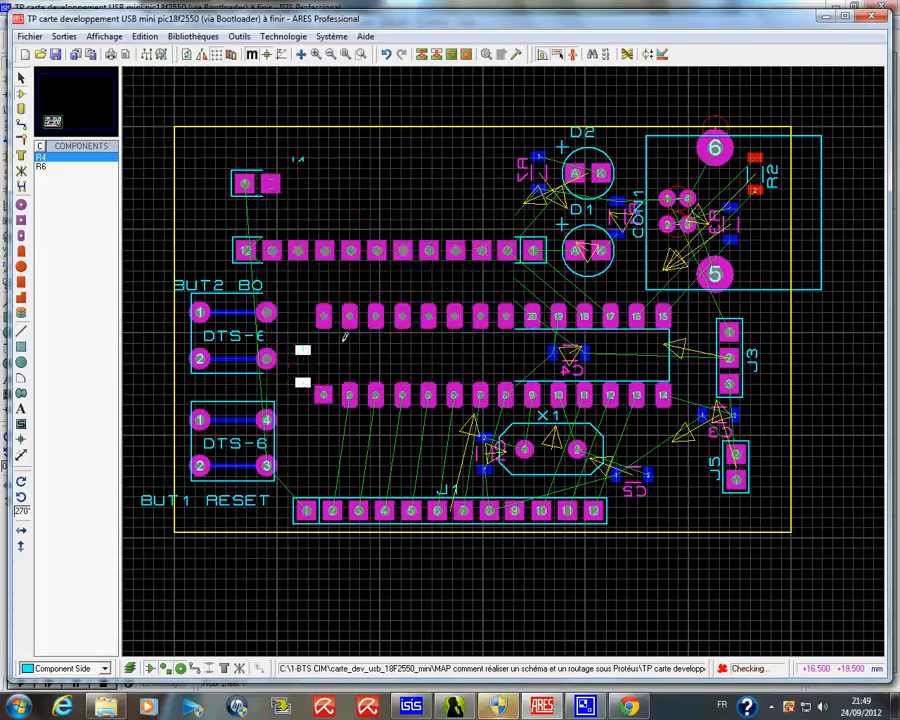
left_click_drag(304, 381, 293, 383)
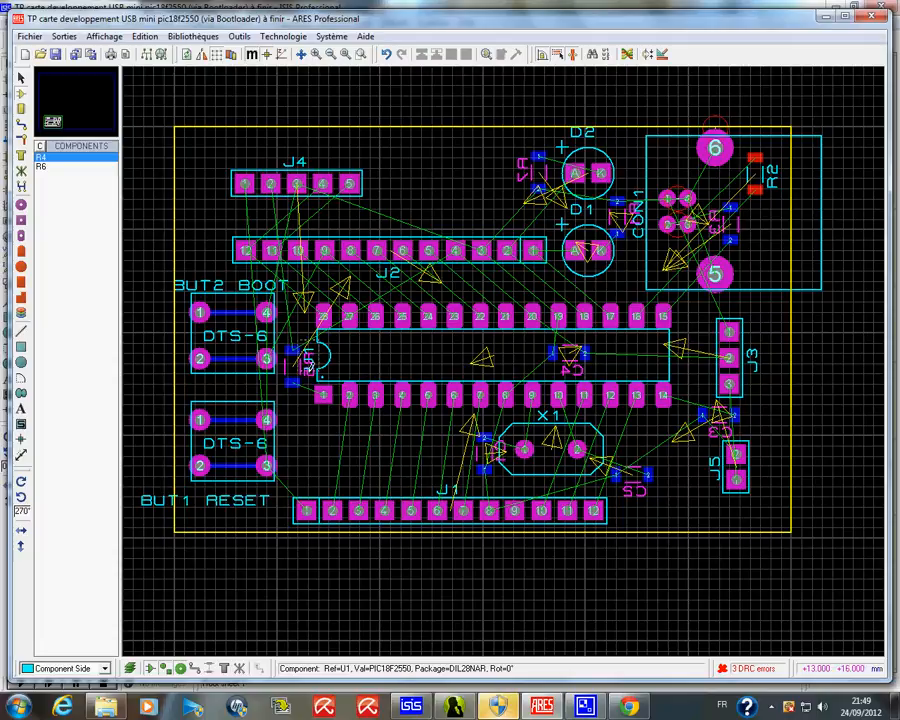
Move R5's reference label off the U1 label to just below the resistor, beside U1 pin 1.
right_click(322, 369)
left_click_drag(310, 369, 305, 409)
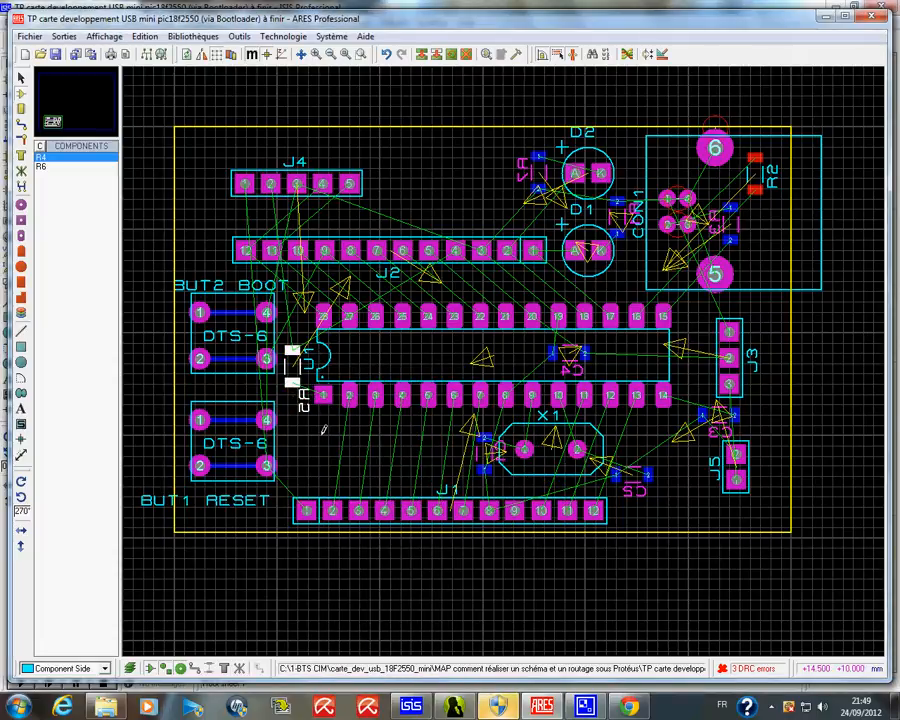
left_click(323, 430)
Move resistor R2 to the Solder Side and reposition it beside R3 inside the CON1 outline.
right_click(755, 184)
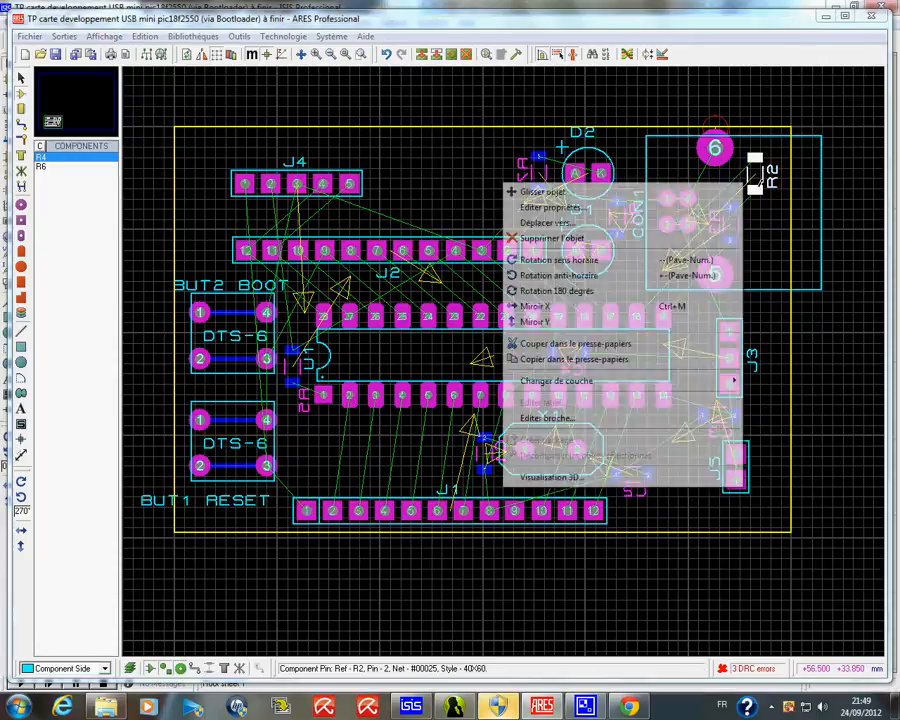
mouse_move(645, 376)
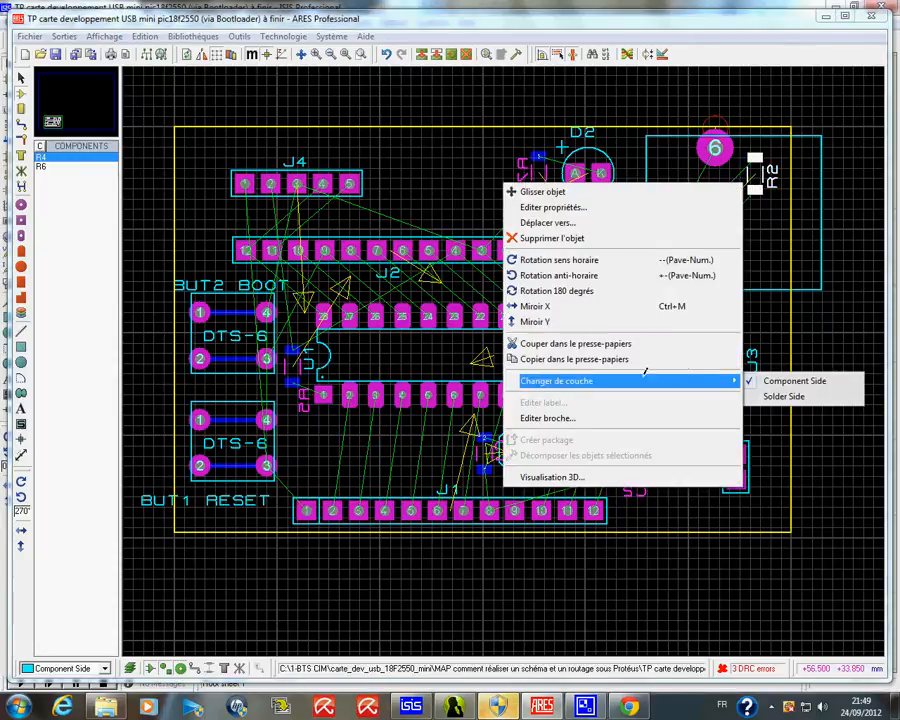
left_click(783, 396)
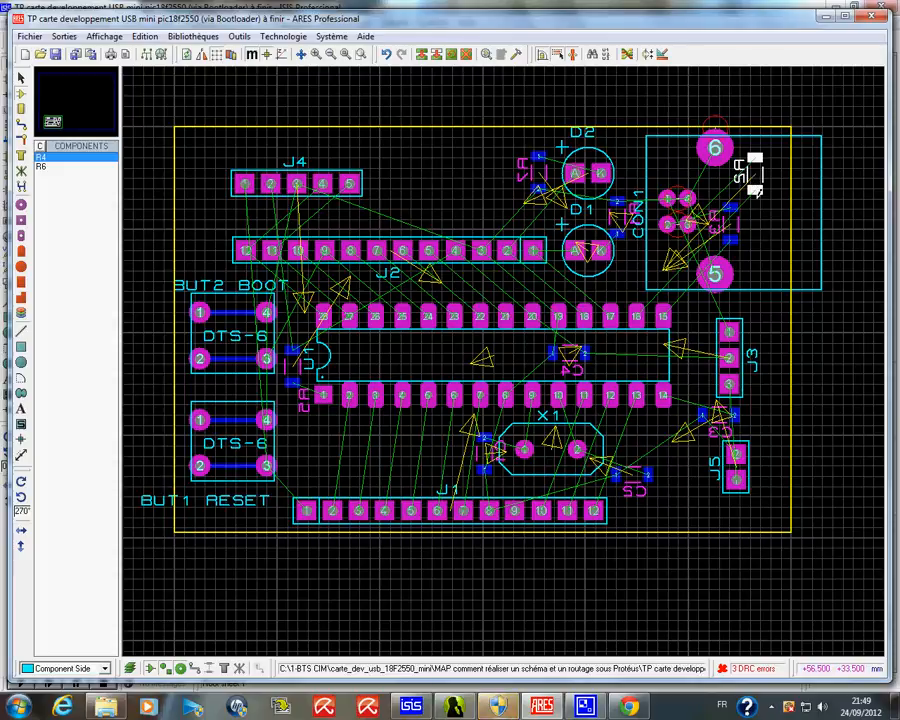
left_click_drag(755, 184, 762, 225)
left_click(767, 314)
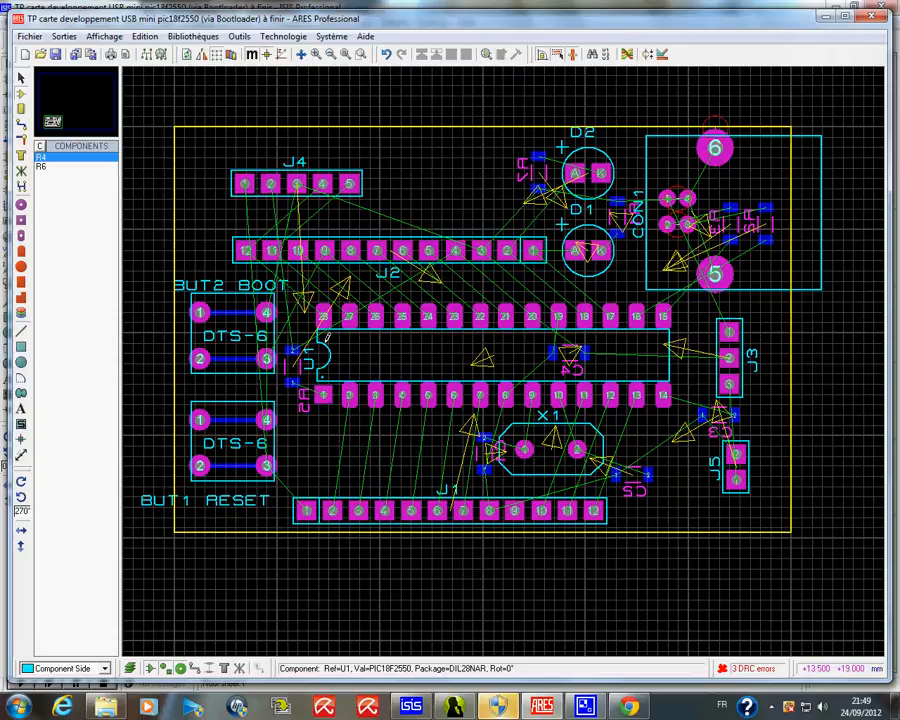
Place resistor R4 at 0° between the BUT2 BOOT and BUT1 RESET buttons and move it to the Solder Side.
left_click(57, 158)
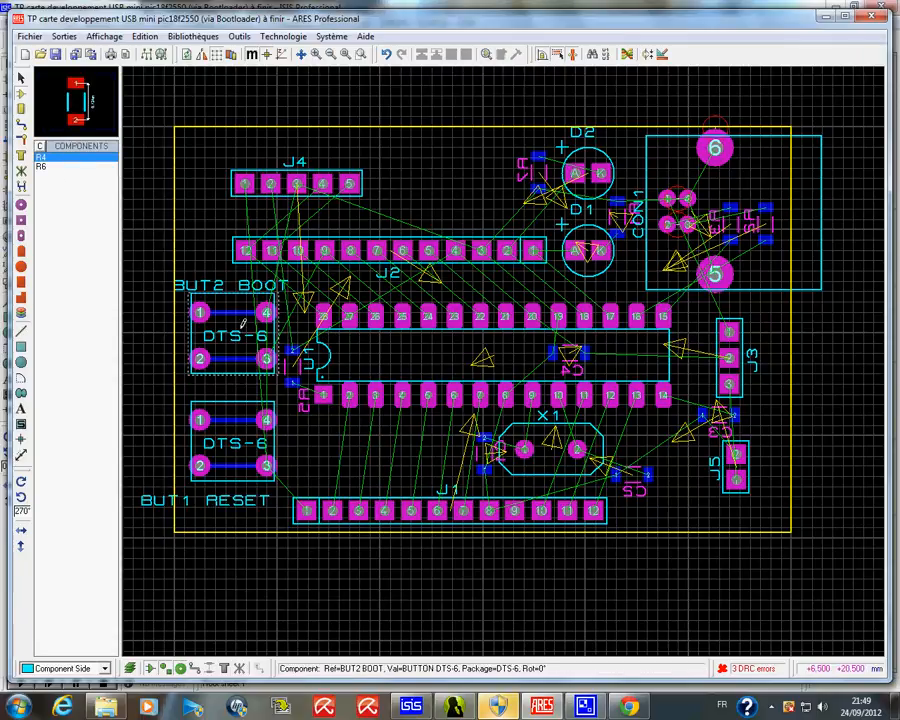
left_click(300, 422)
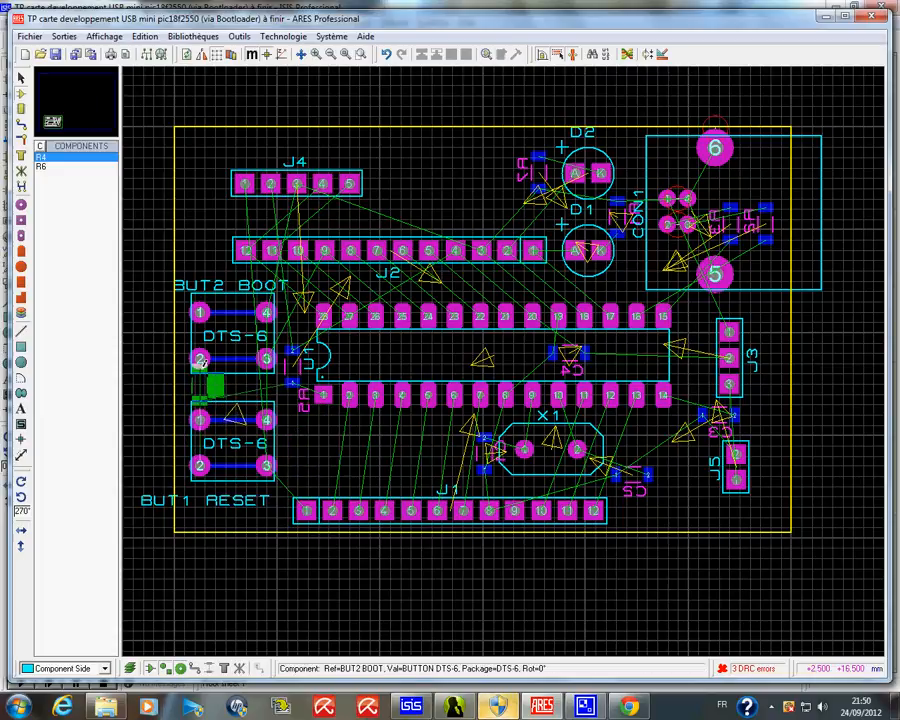
key("KP_Add")
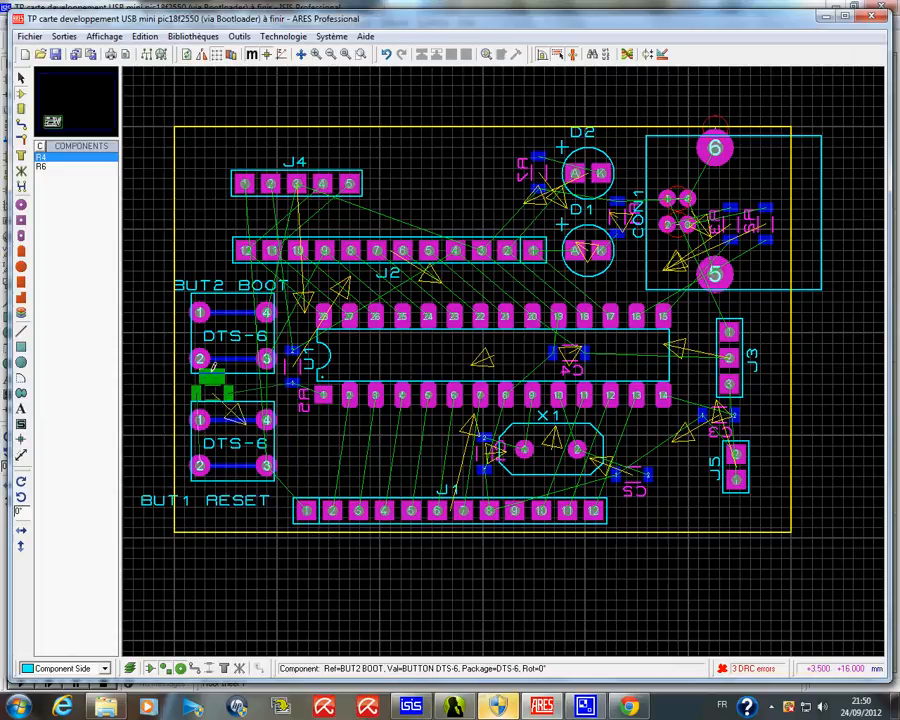
key("KP_Subtract")
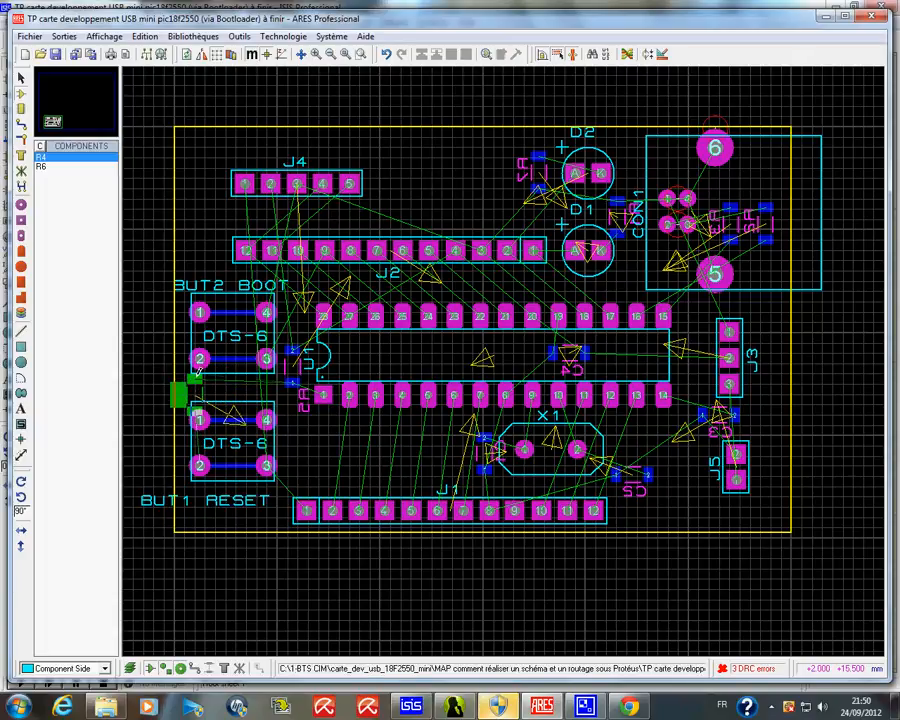
key("KP_Add")
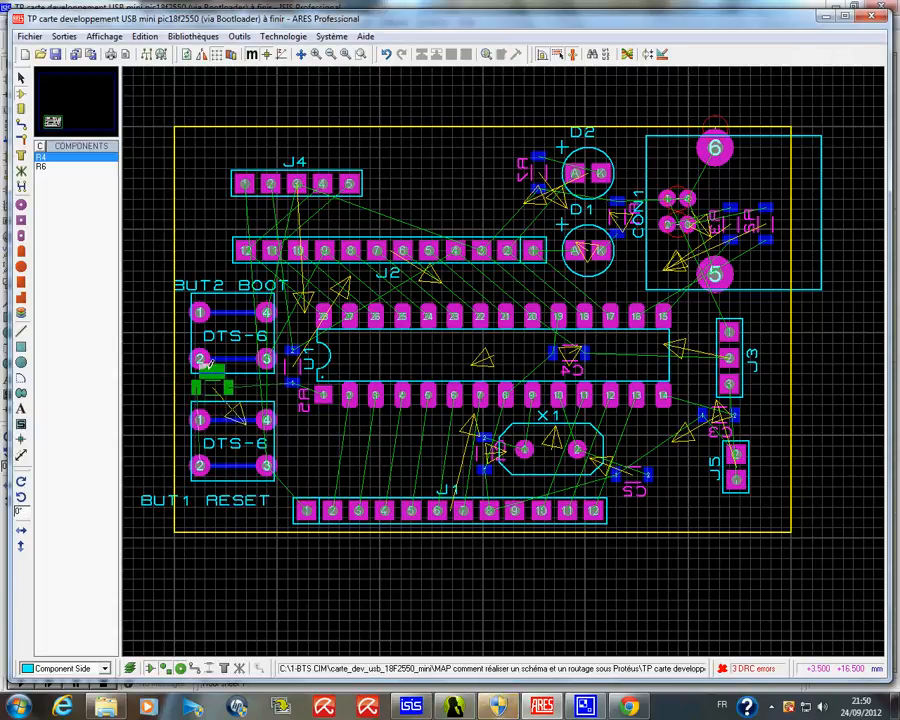
left_click(213, 383)
right_click(241, 383)
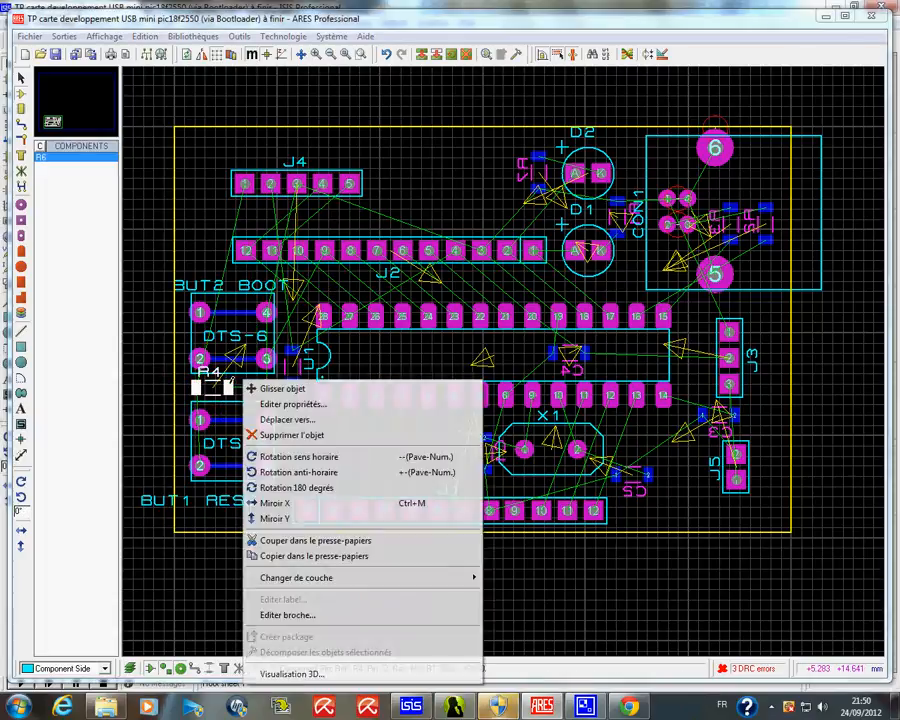
mouse_move(455, 578)
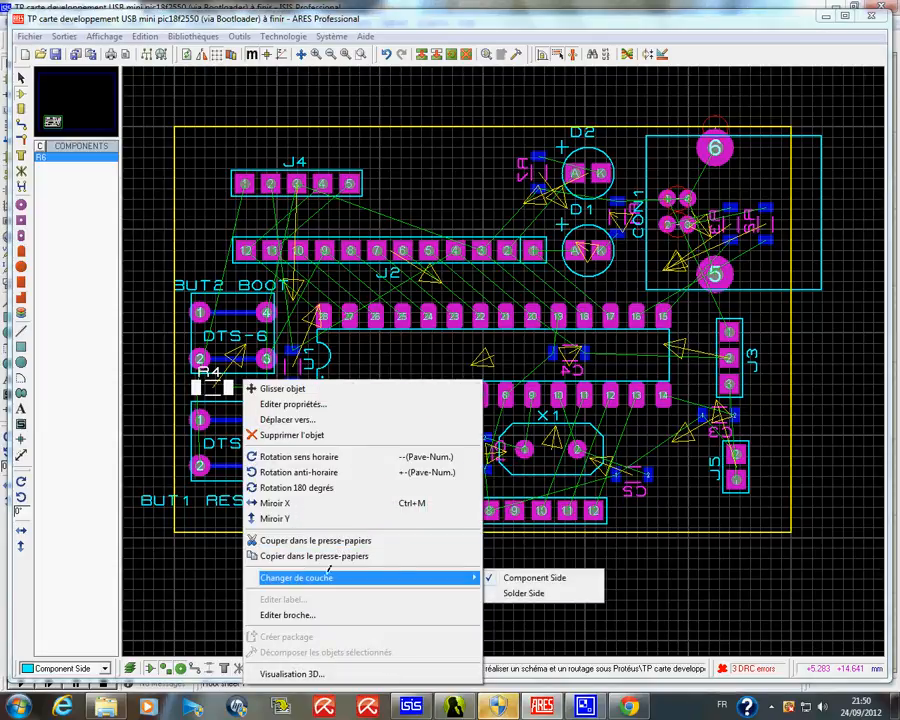
left_click(537, 592)
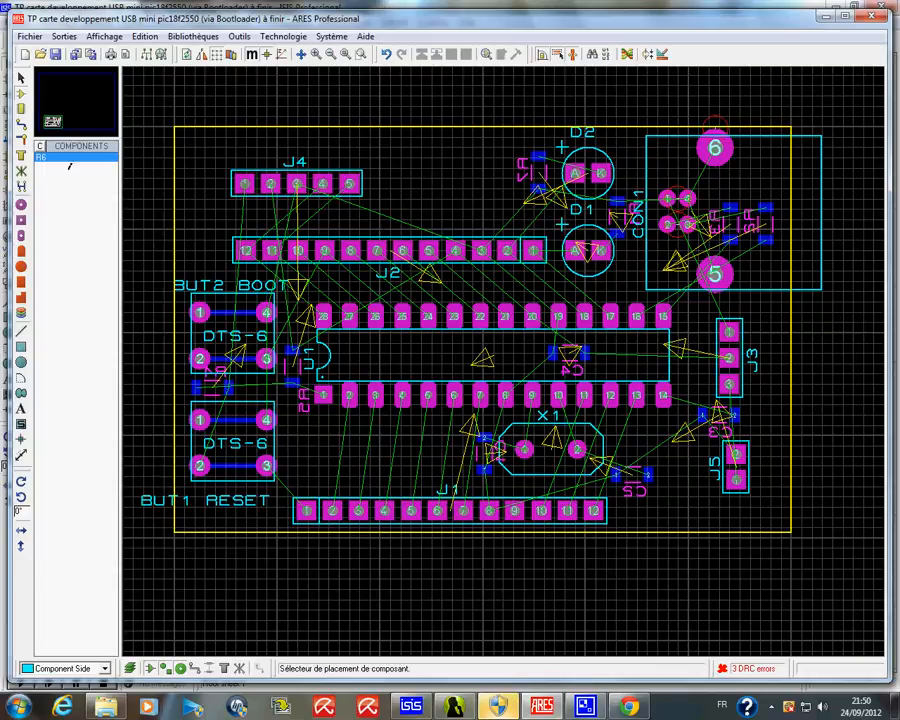
Place resistor R6 at 90° above BUT2 BOOT, beside J2 pin 12, and move it to the Solder Side.
left_click(53, 157)
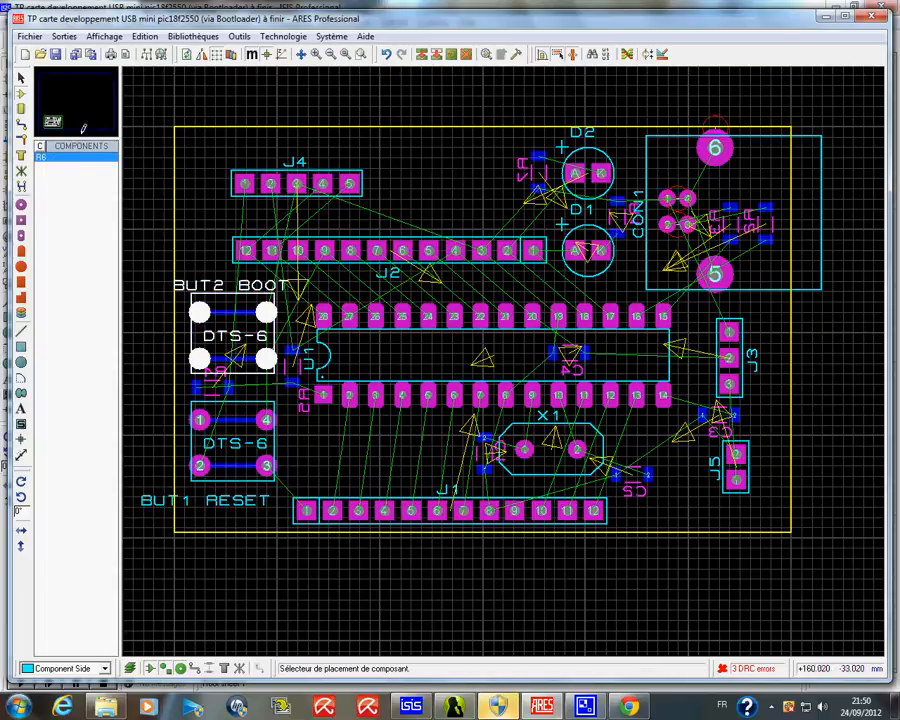
left_click(208, 241)
left_click(201, 241)
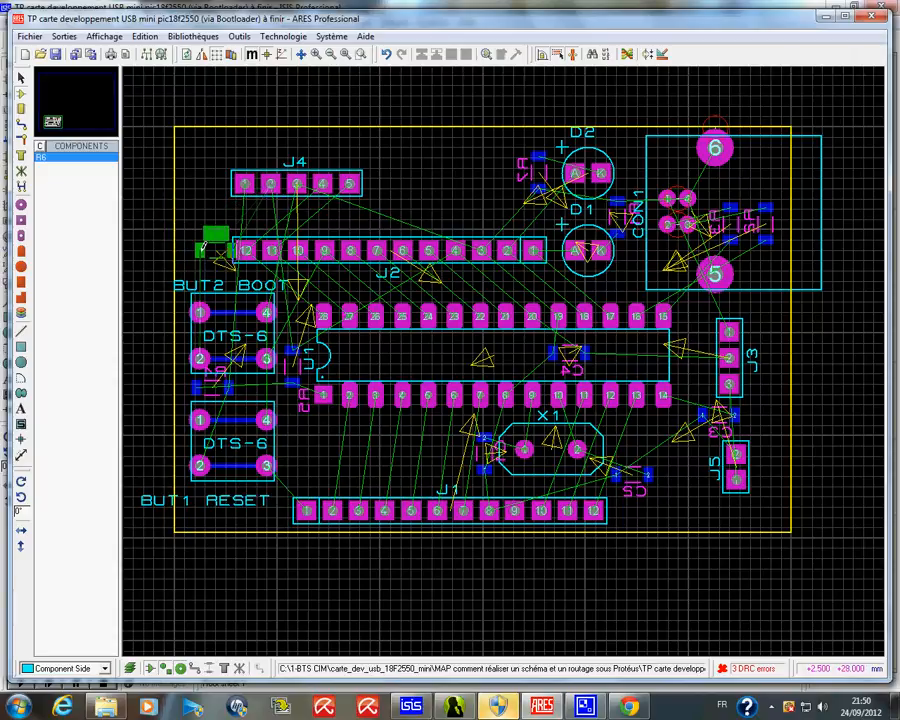
key("KP_Add")
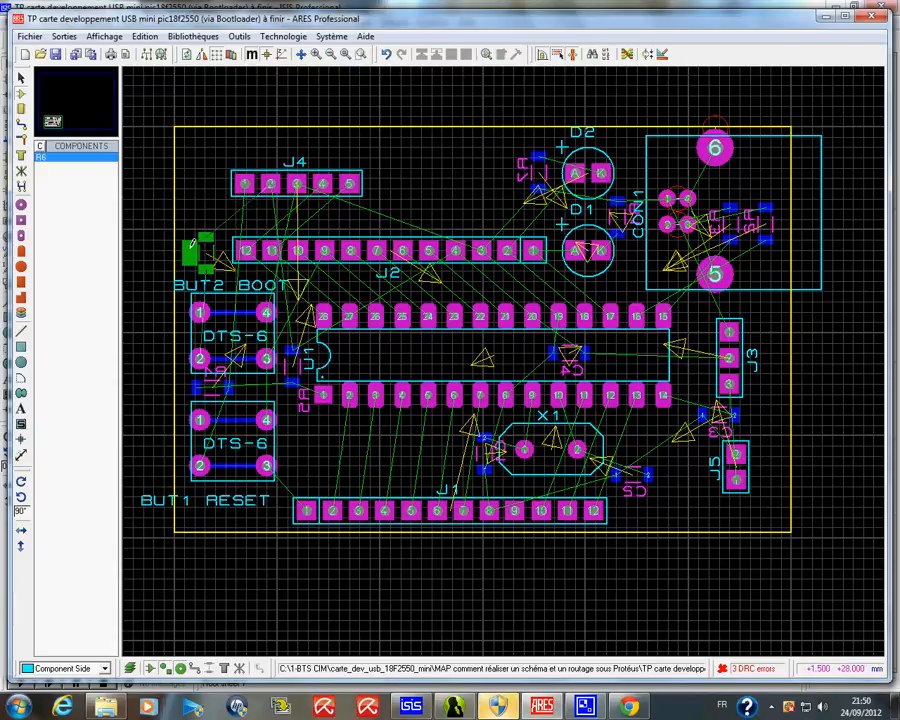
left_click(192, 241)
right_click(217, 262)
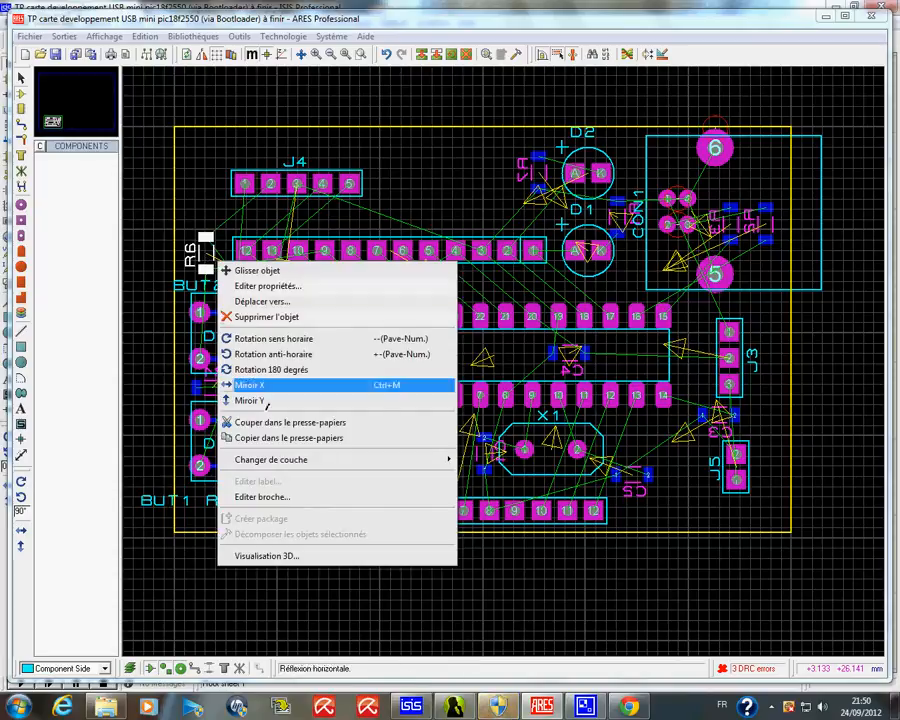
mouse_move(438, 459)
left_click(527, 474)
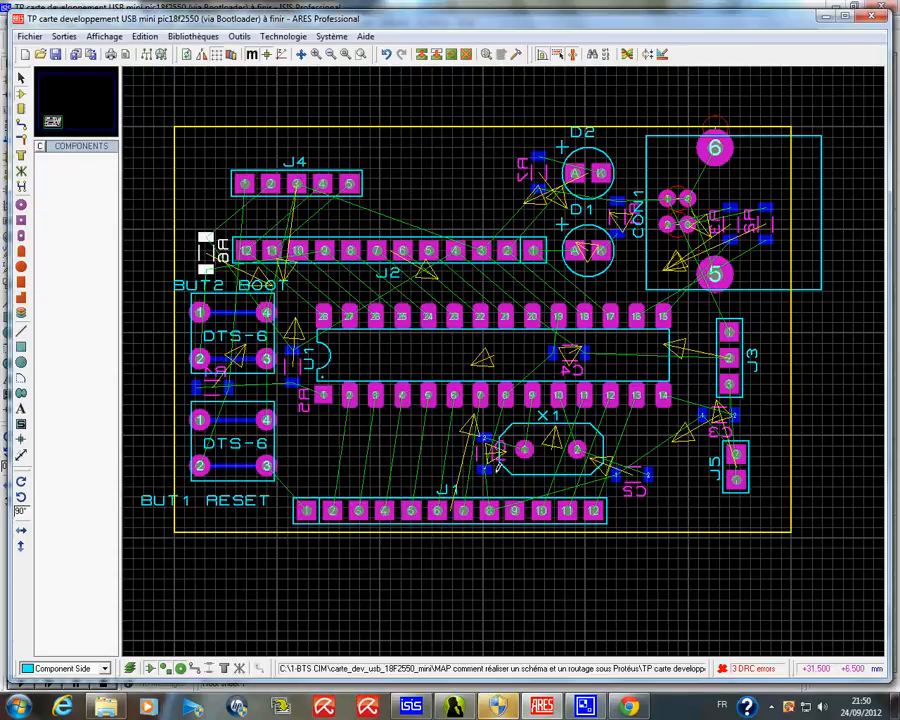
left_click(311, 536)
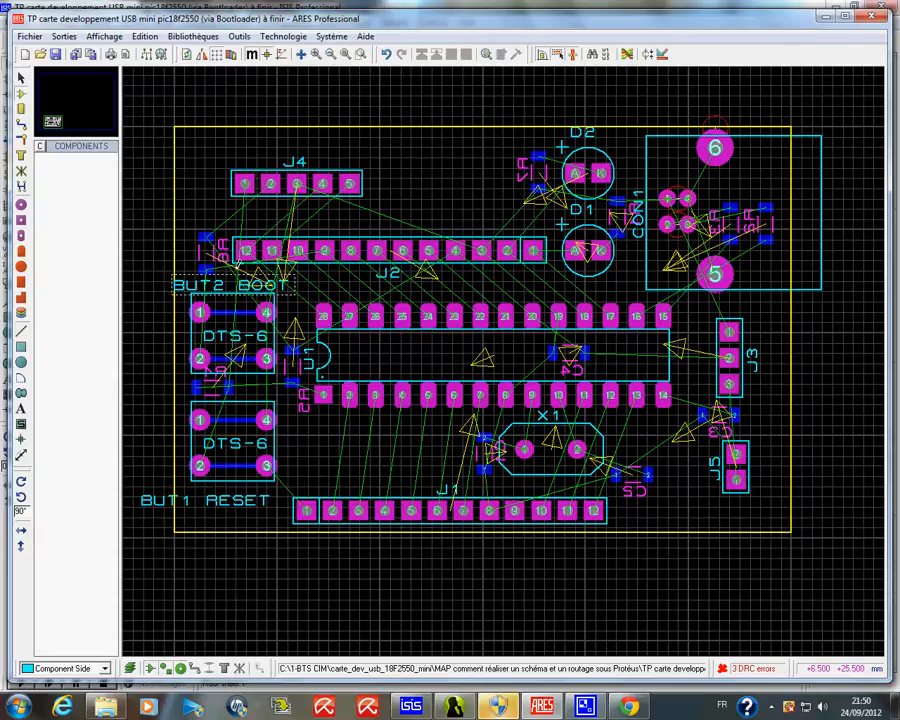
Route a T20 bottom-copper track for net RB7 from U1 pin 28 to J2 pin 12.
left_click(323, 314)
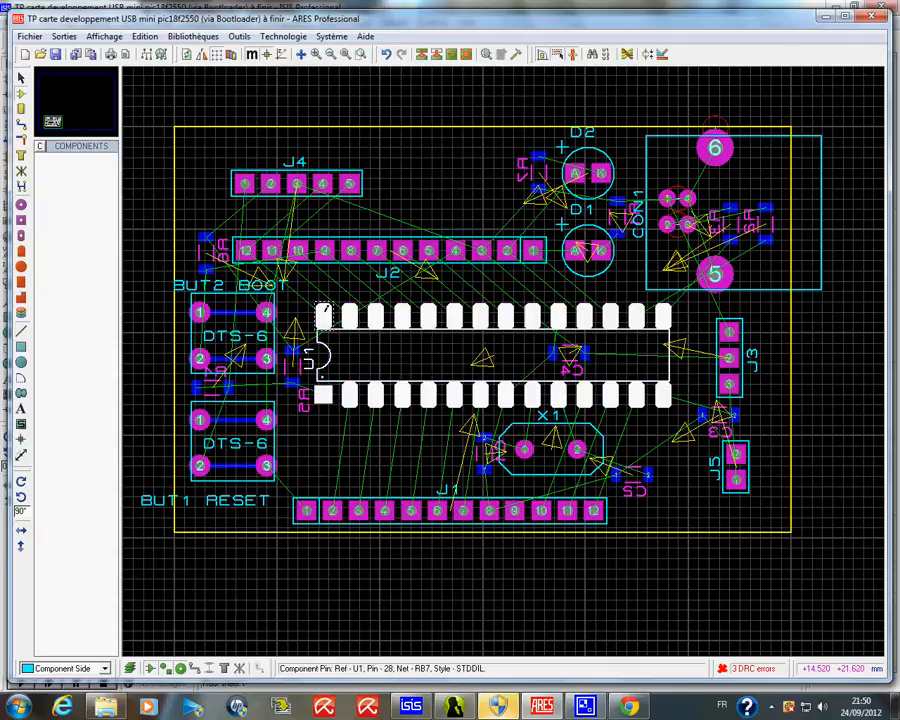
left_click(297, 304)
left_click(23, 123)
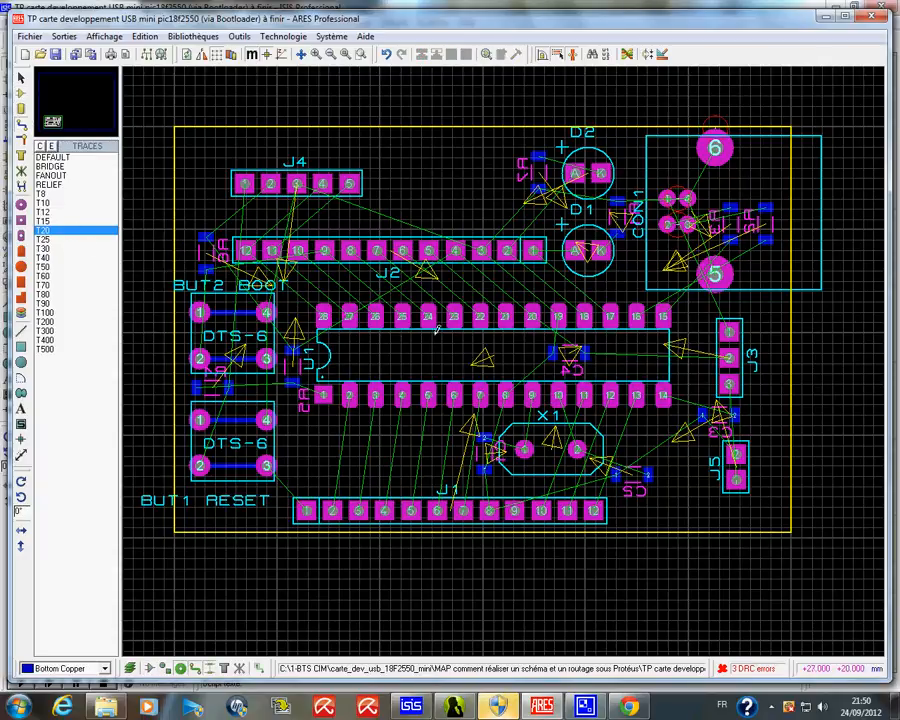
scroll(323, 316, "up", 1)
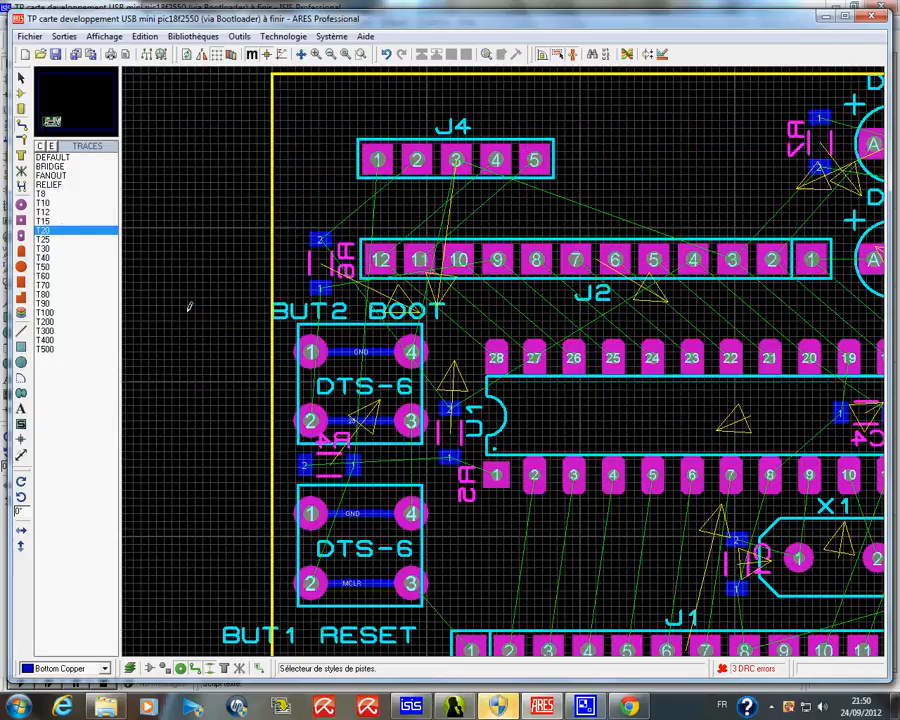
left_click(381, 260)
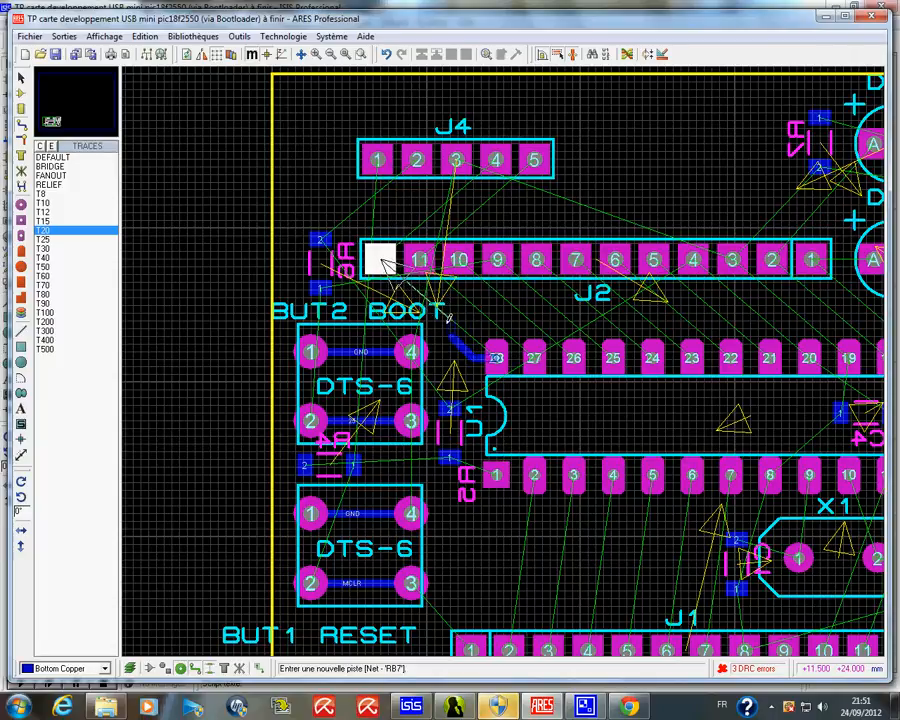
left_click(379, 259)
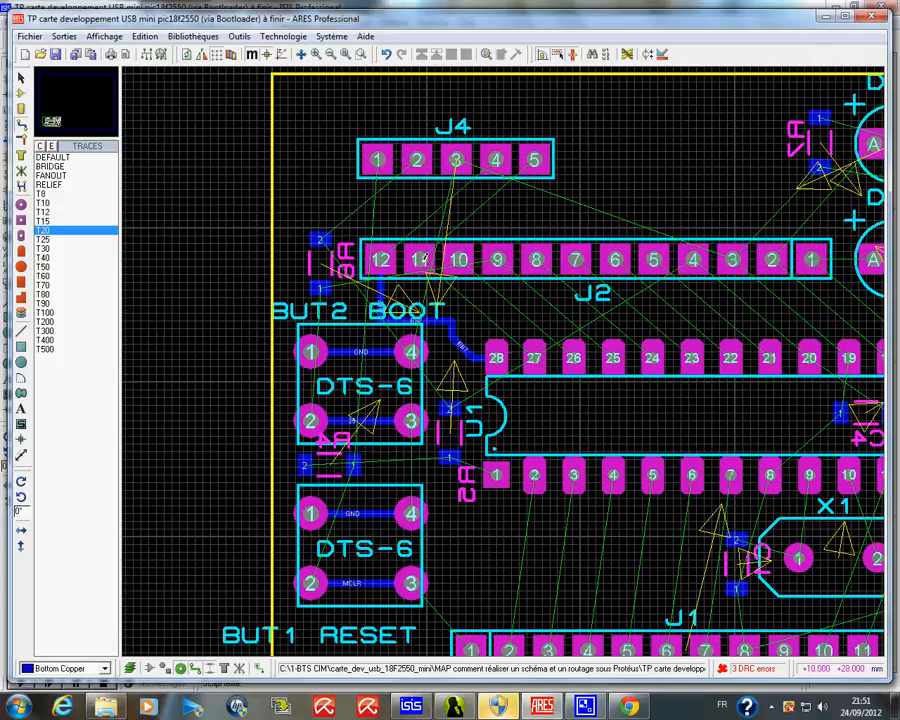
Route T20 bottom-copper tracks from J2 pins 11, 10 and 9 to U1 pins 27, 26 and 25 respectively.
left_click(534, 356)
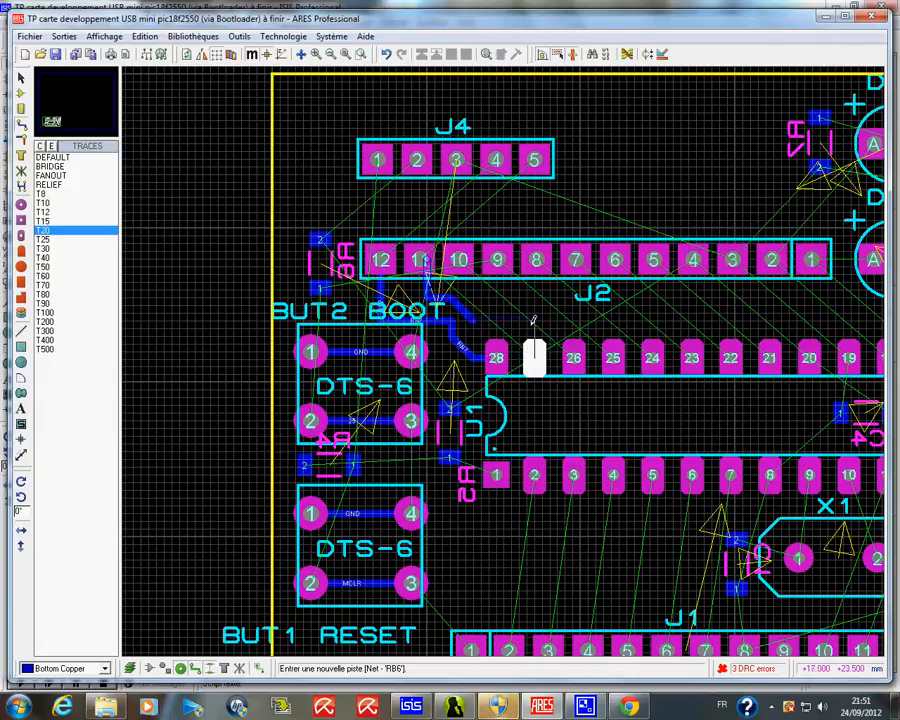
left_click(534, 352)
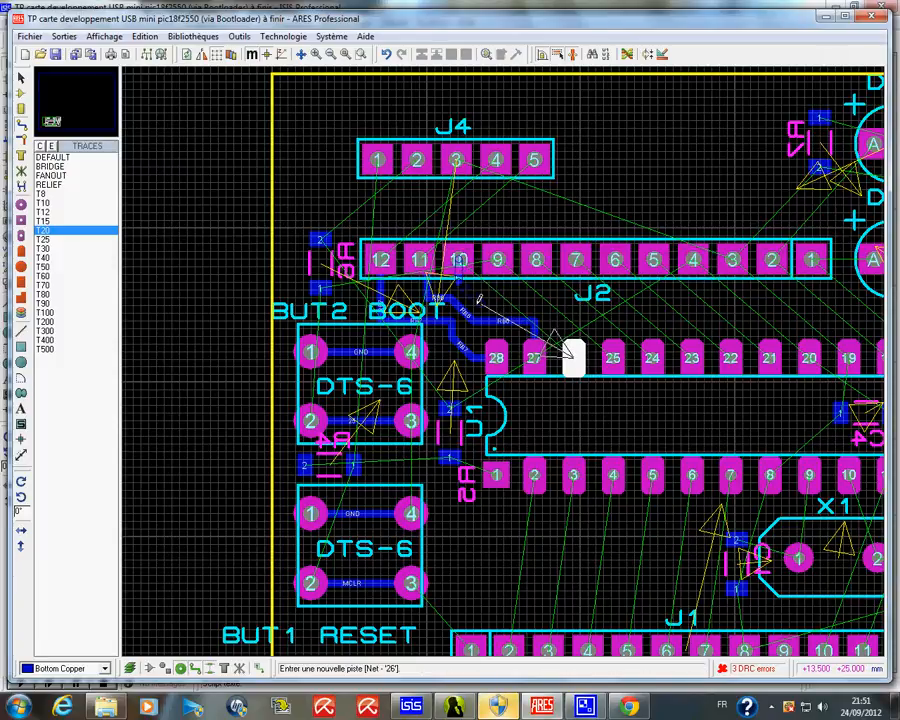
left_click(576, 332)
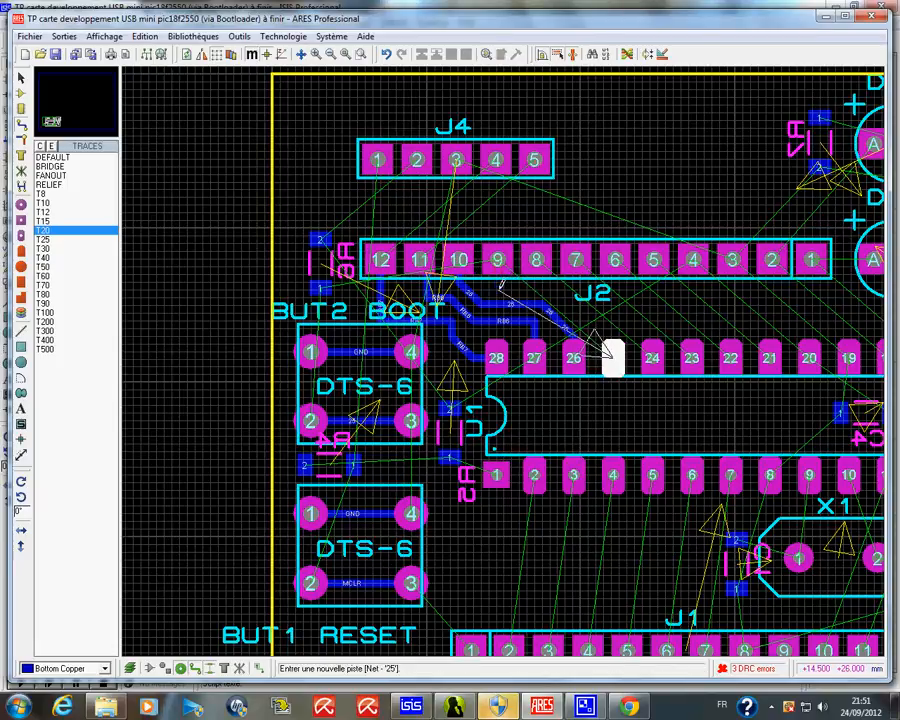
left_click(612, 357)
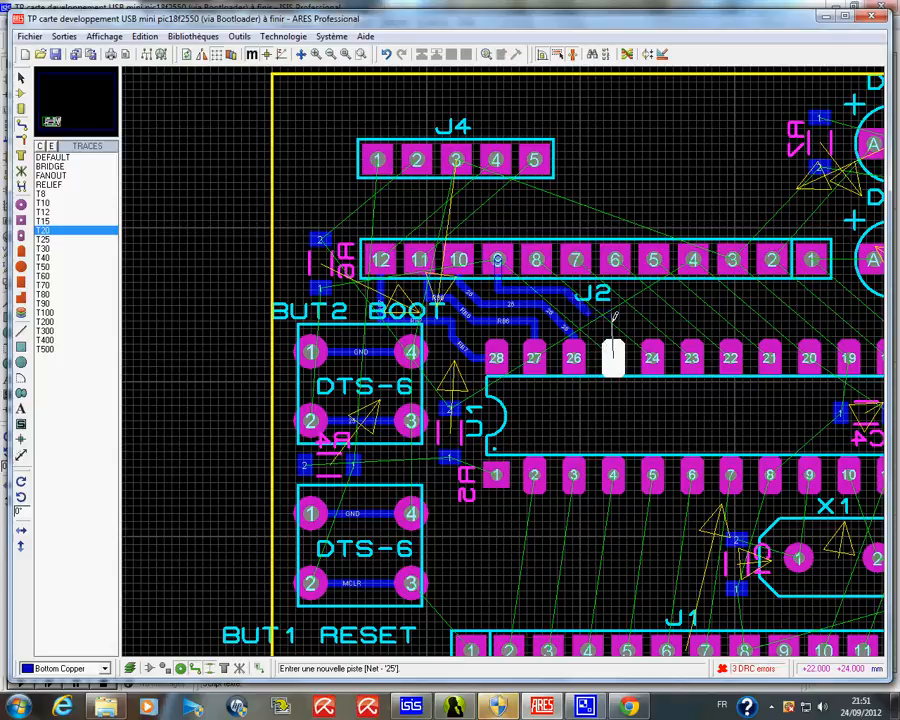
left_click(614, 346)
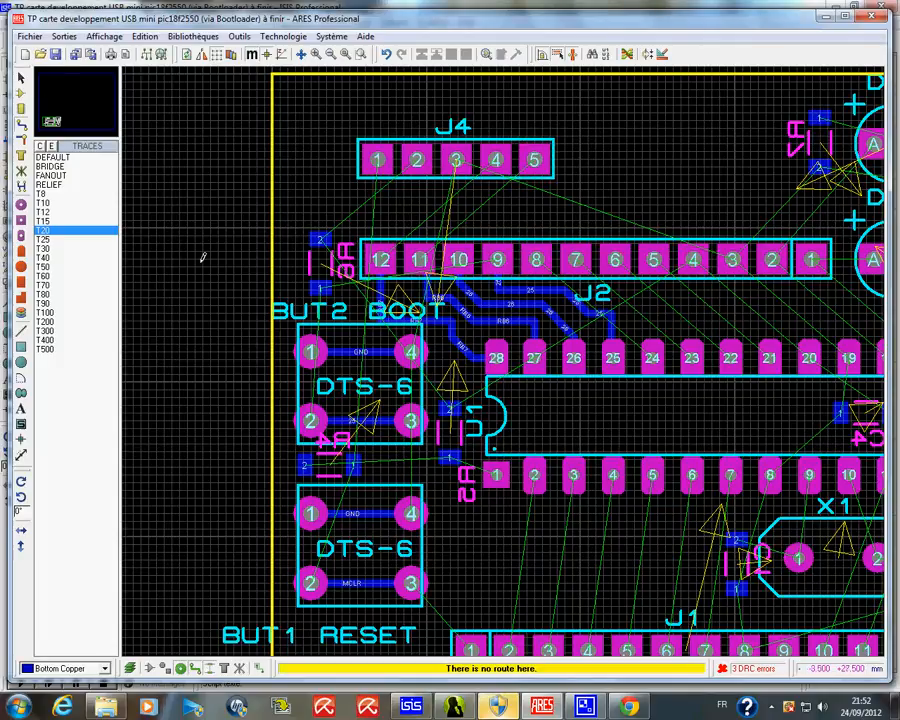
Rotate connector J4 by 180° and set it above J2 pins 12 to 8.
left_click(21, 92)
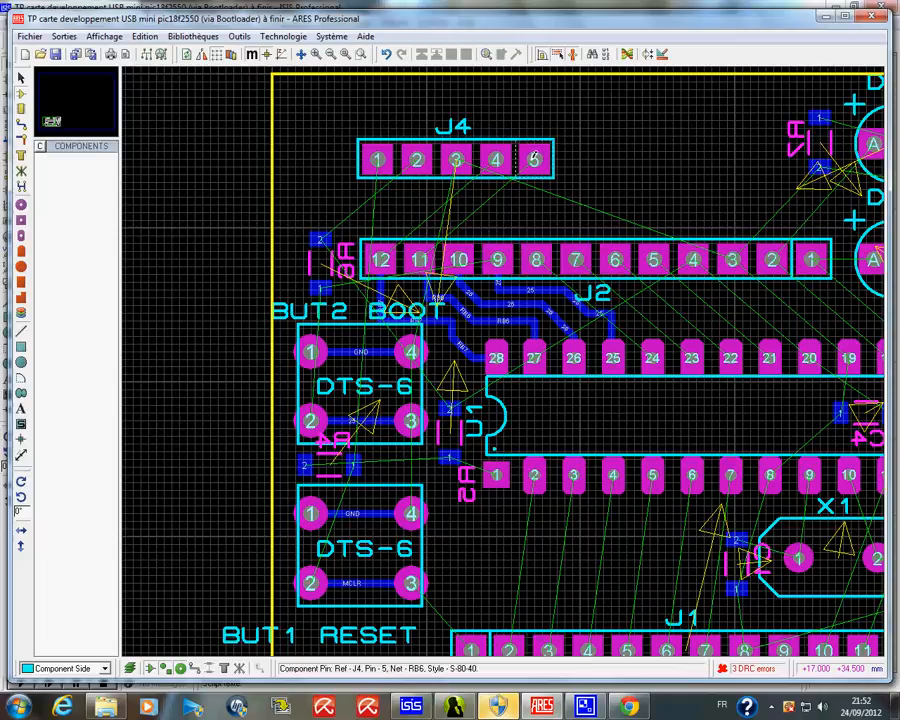
right_click(535, 159)
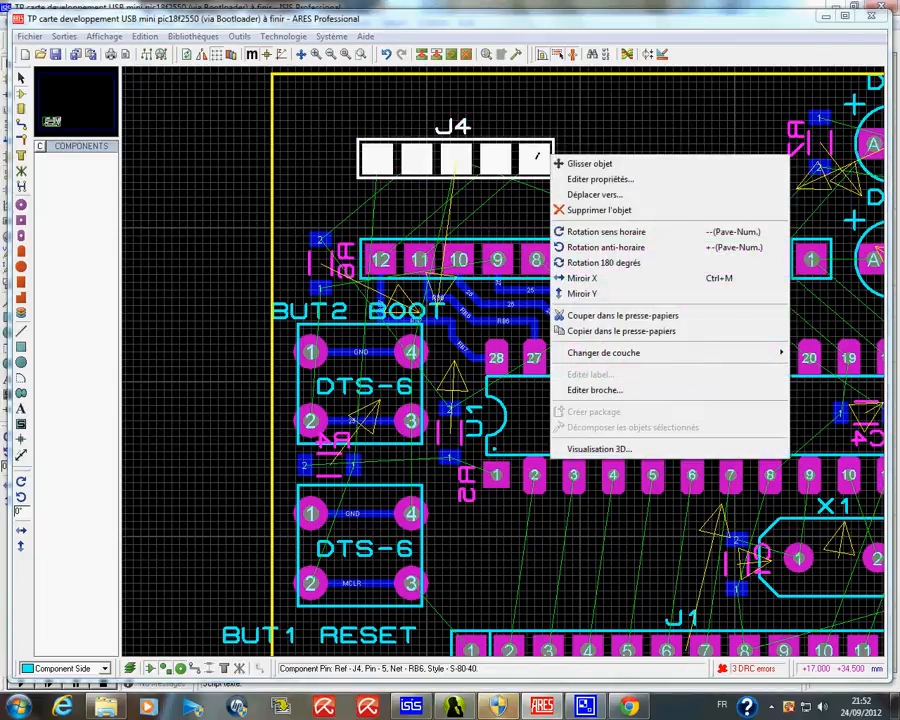
left_click(589, 163)
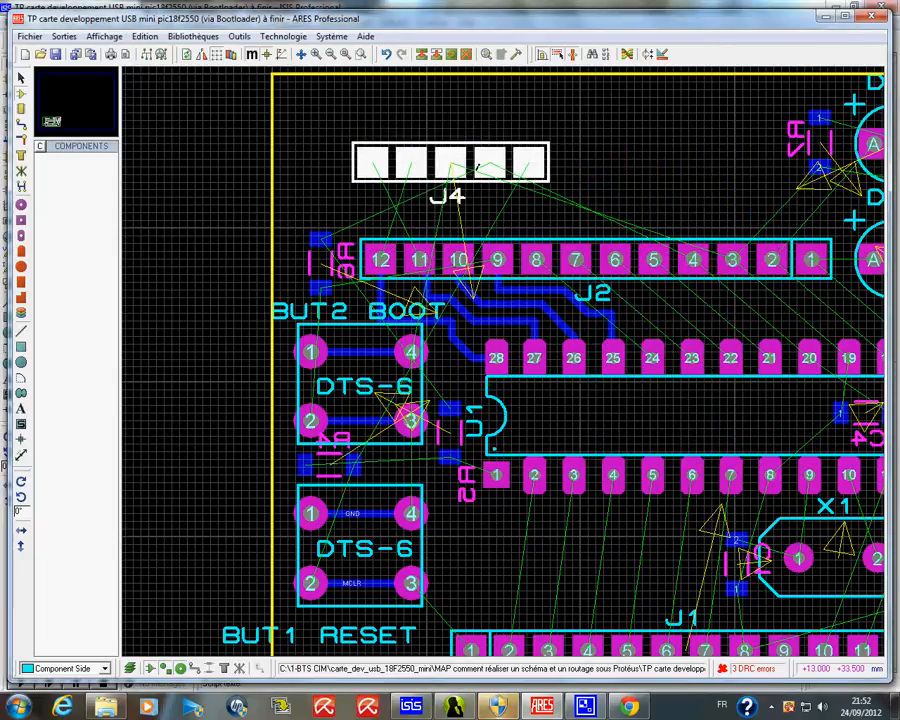
left_click(588, 157)
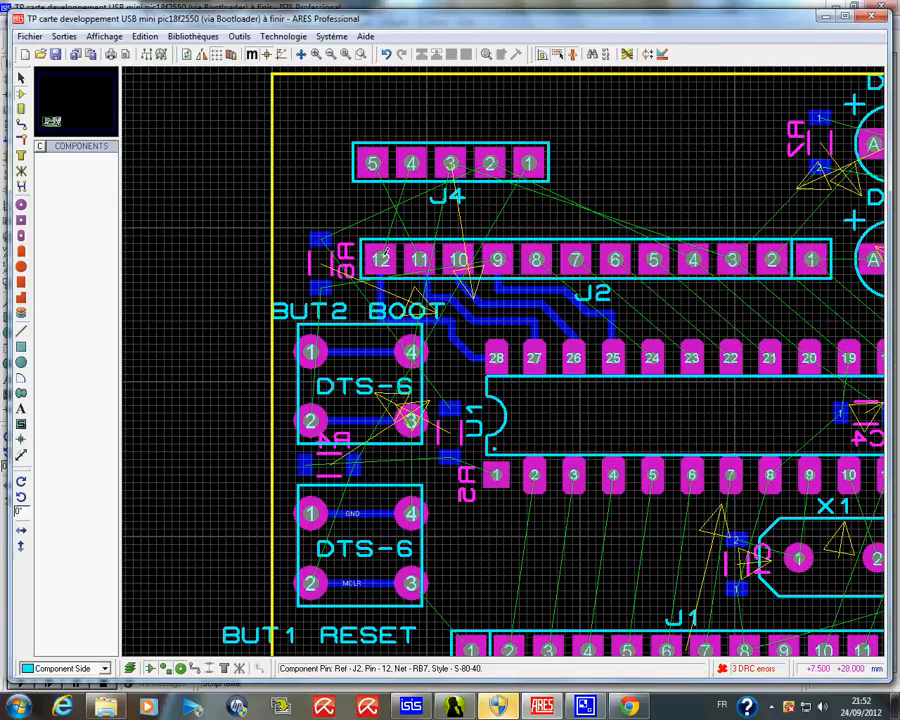
Open the component properties of connector J2 and close them without changes.
left_click(386, 251)
left_click(386, 251)
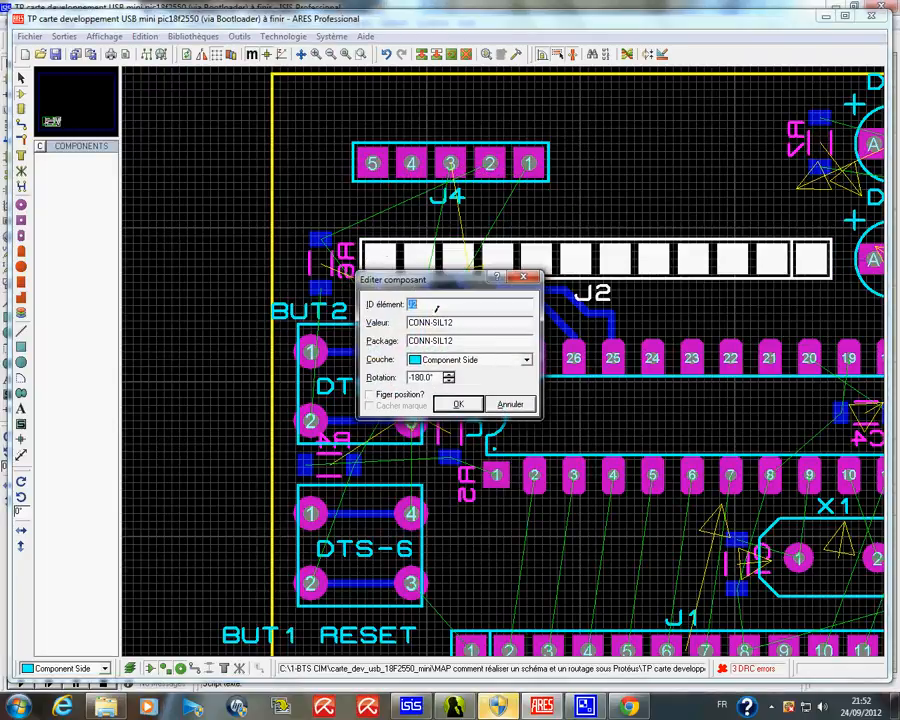
left_click(510, 403)
left_click(348, 200)
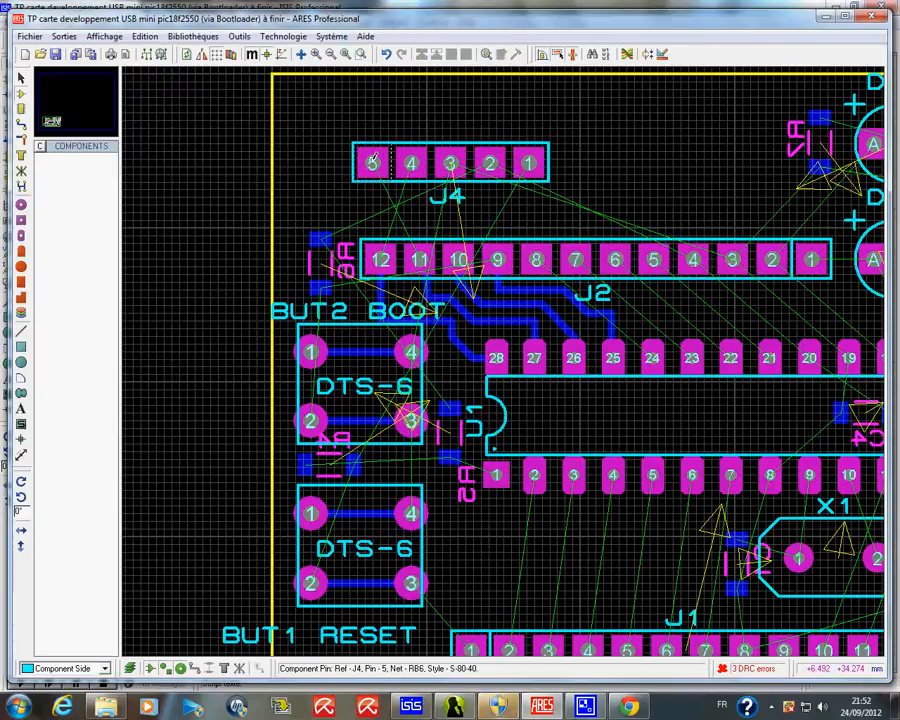
Choose the S-75-40 pad style in the pin properties of U1 pin 1.
right_click(496, 467)
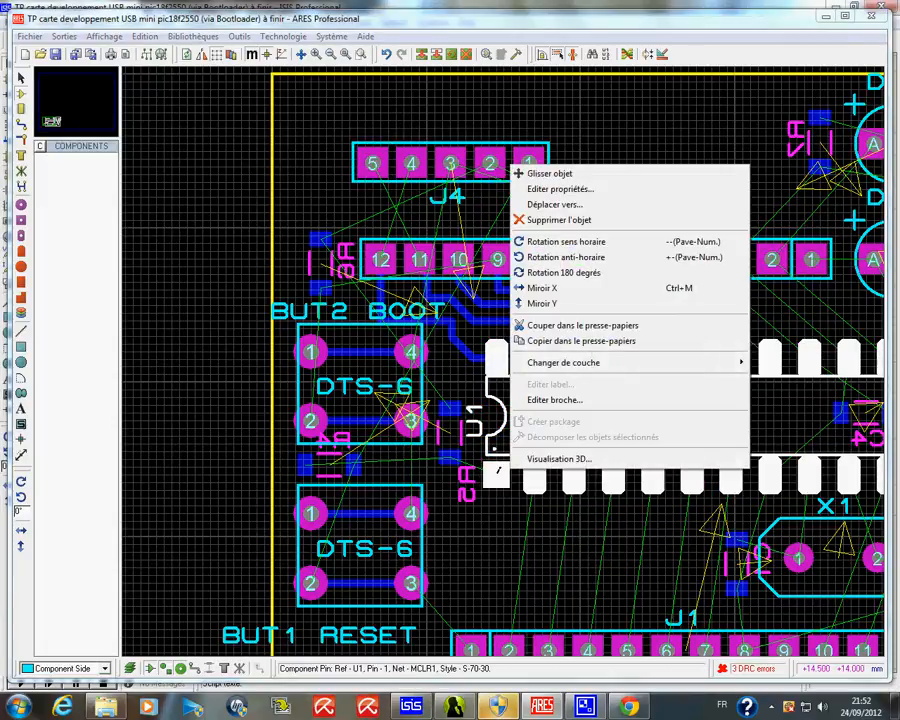
left_click(555, 399)
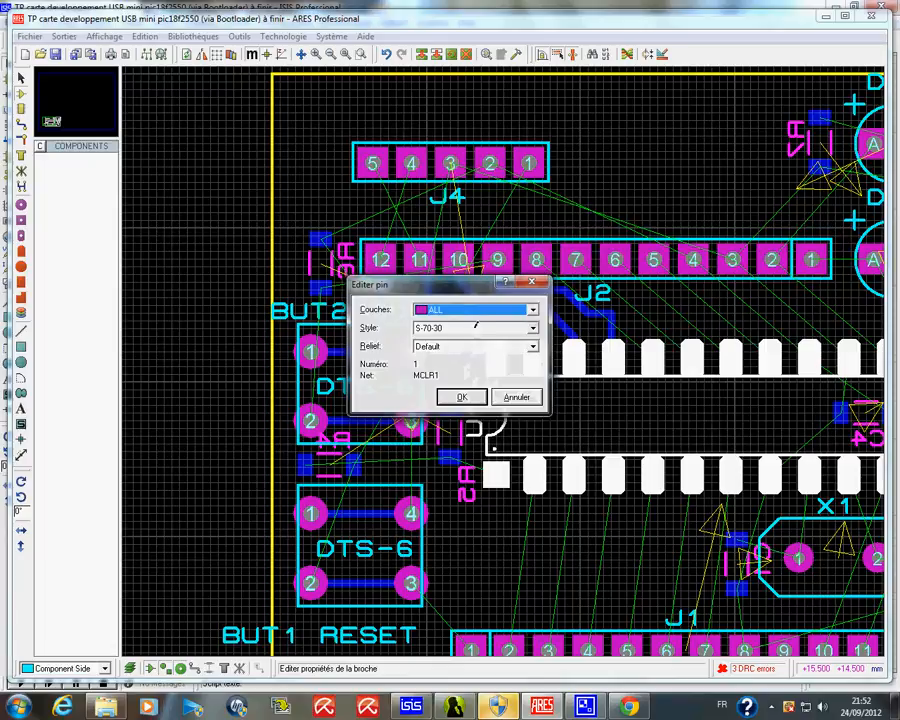
left_click(476, 326)
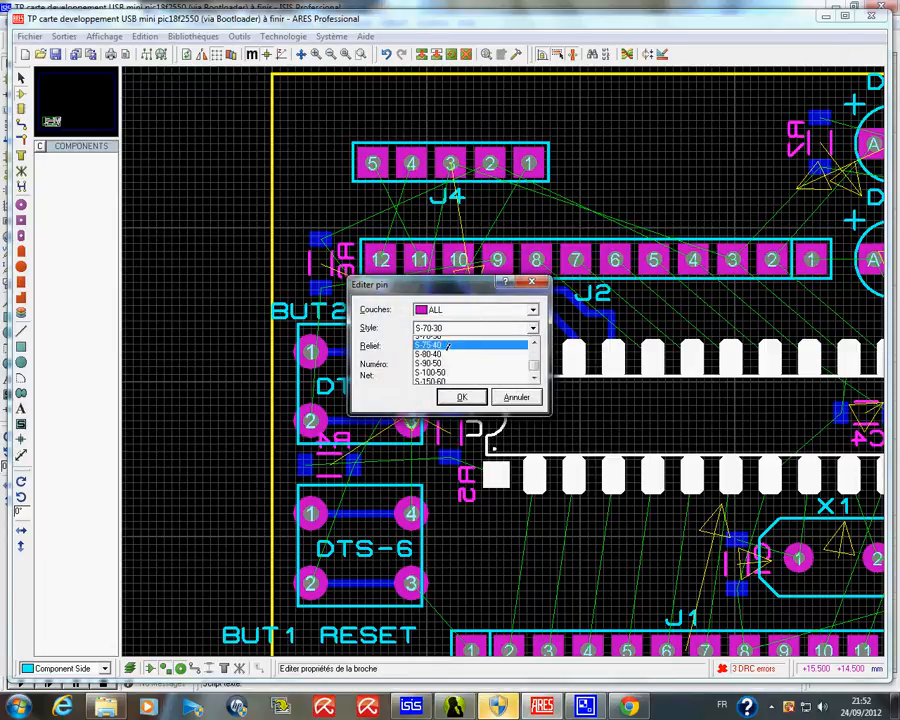
left_click(500, 349)
left_click(462, 397)
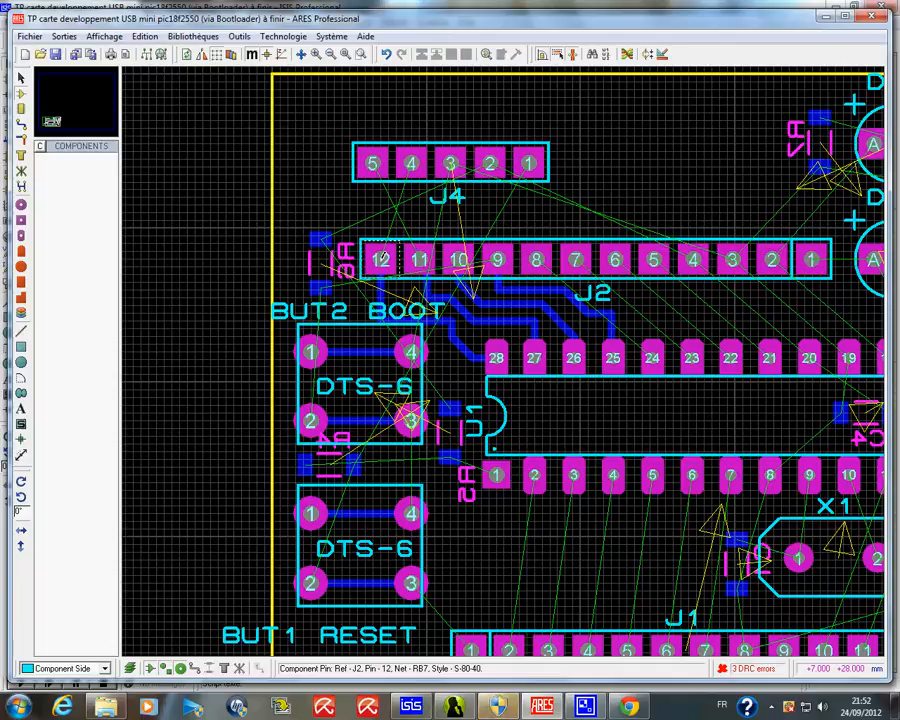
Route T20 bottom-copper tracks from J2 pin 12 around the outer end of J4 to J4 pin 4, and from J2 pin 11 to J4 pin 5.
left_click(21, 124)
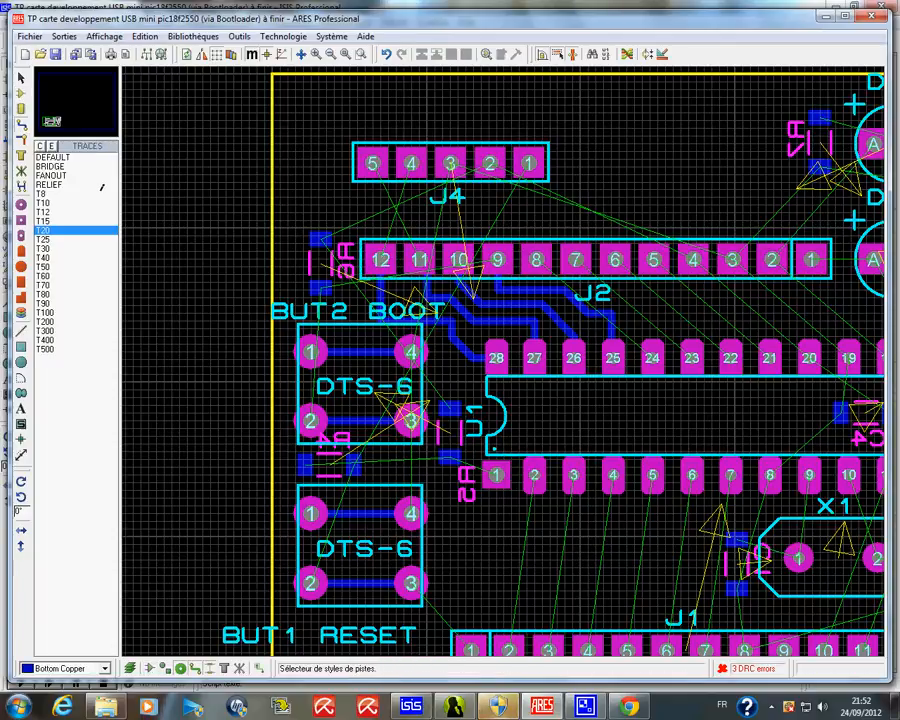
left_click(75, 668)
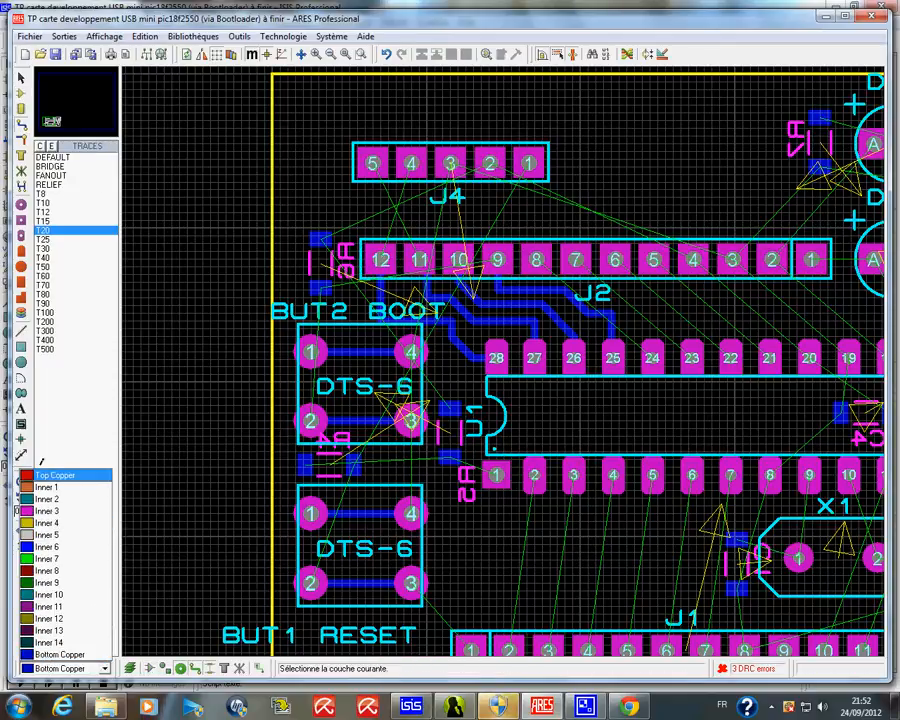
left_click(78, 652)
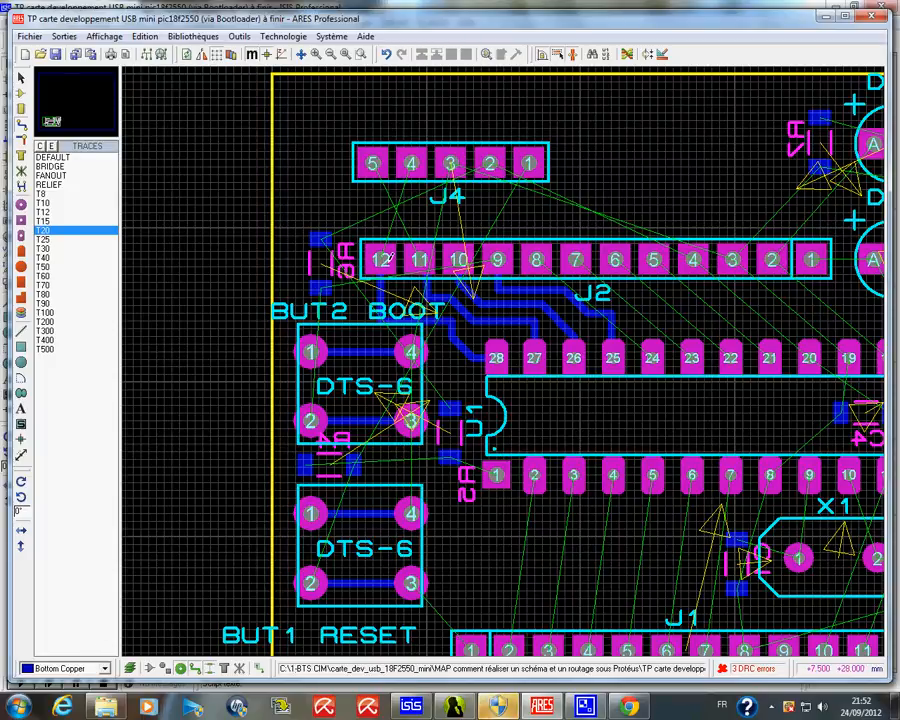
left_click(381, 259)
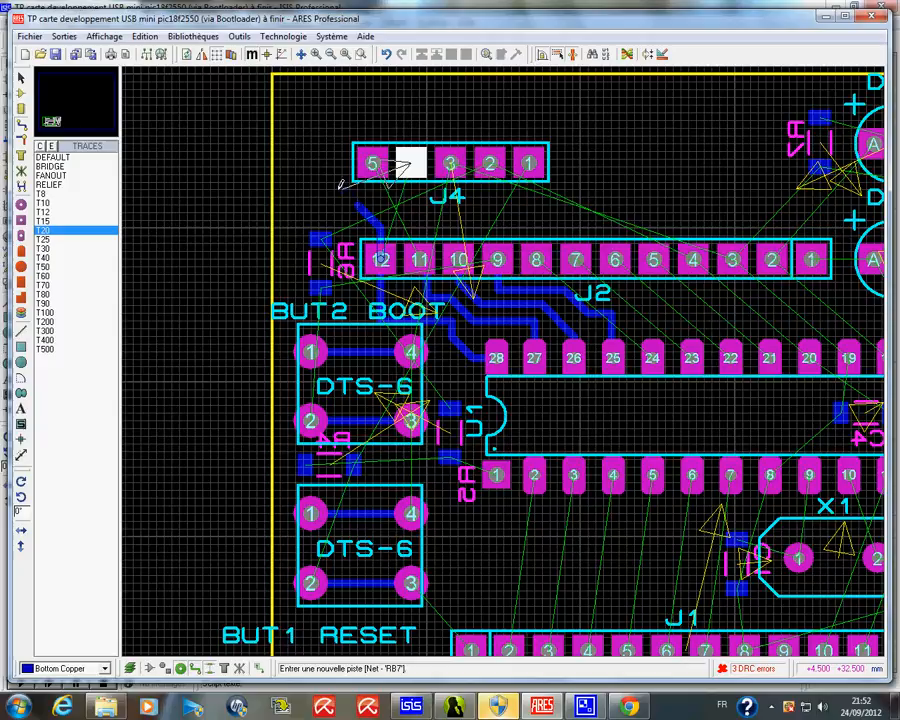
left_click(341, 188)
left_click(342, 128)
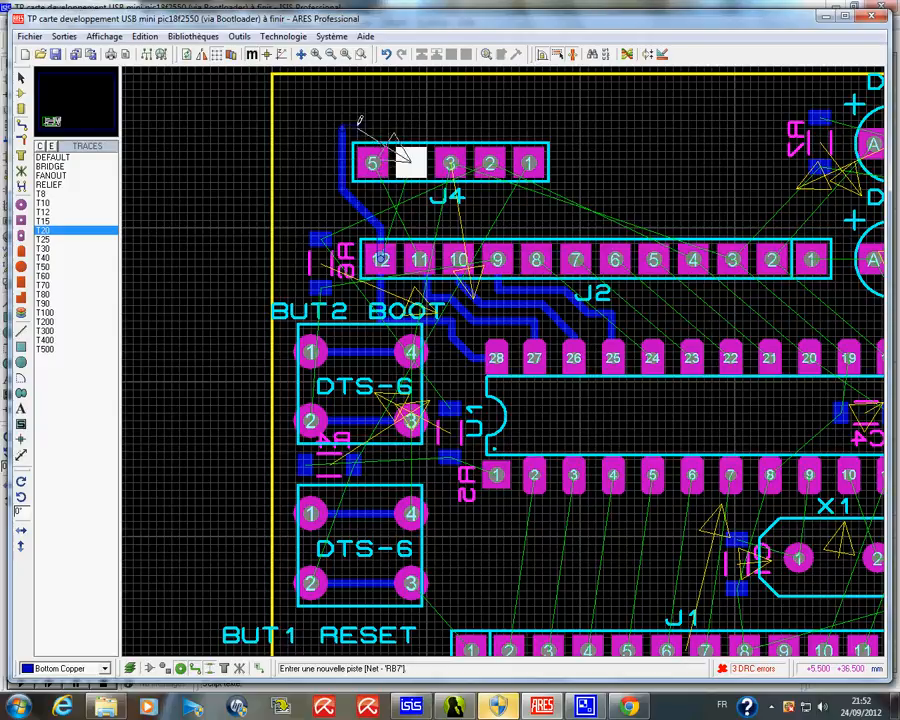
left_click(411, 160)
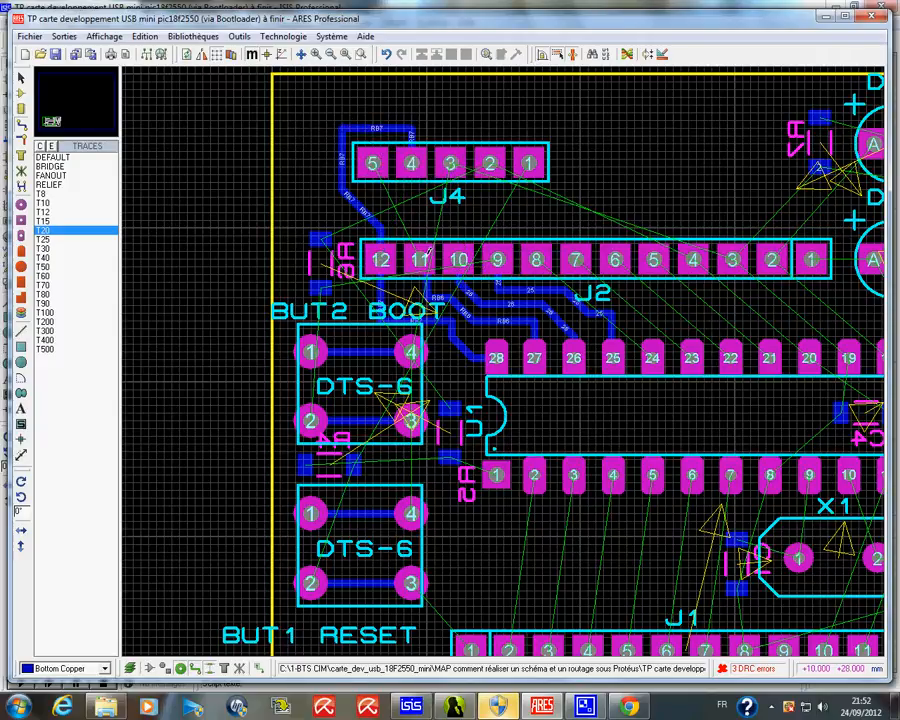
left_click(419, 258)
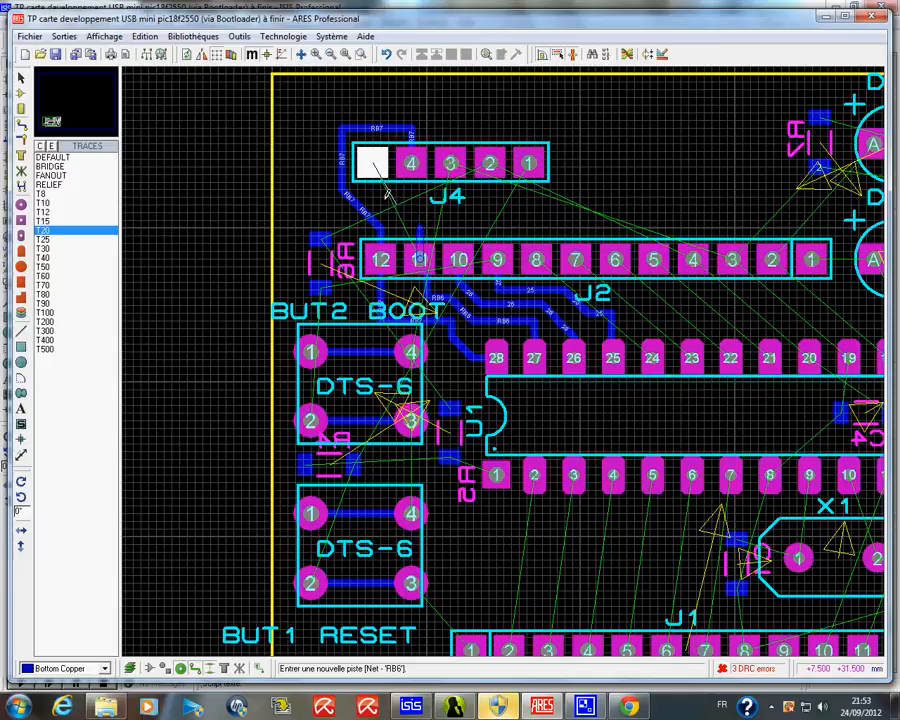
left_click(374, 162)
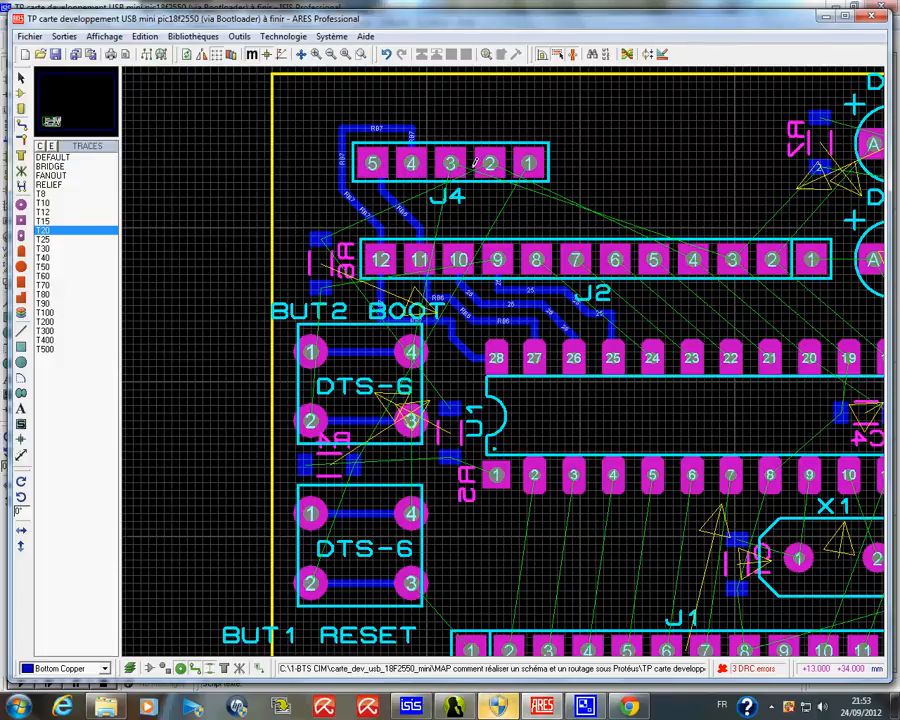
Open the board's print settings and set the artwork scale to 400%.
scroll(475, 163, "down", 1)
scroll(616, 334, "down", 1)
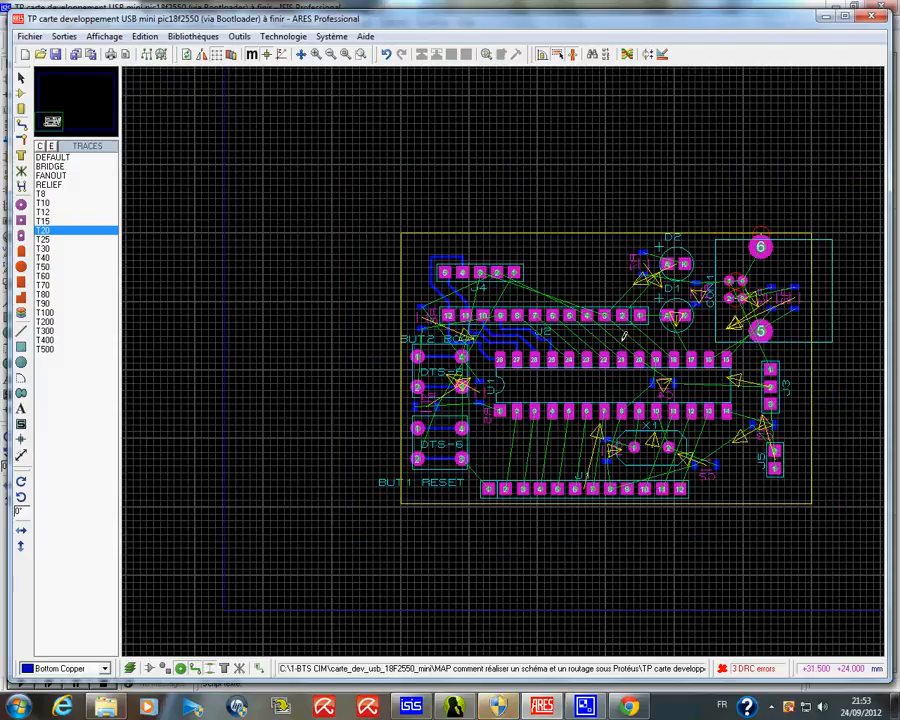
scroll(638, 337, "up", 1)
scroll(540, 368, "down", 1)
scroll(497, 355, "up", 1)
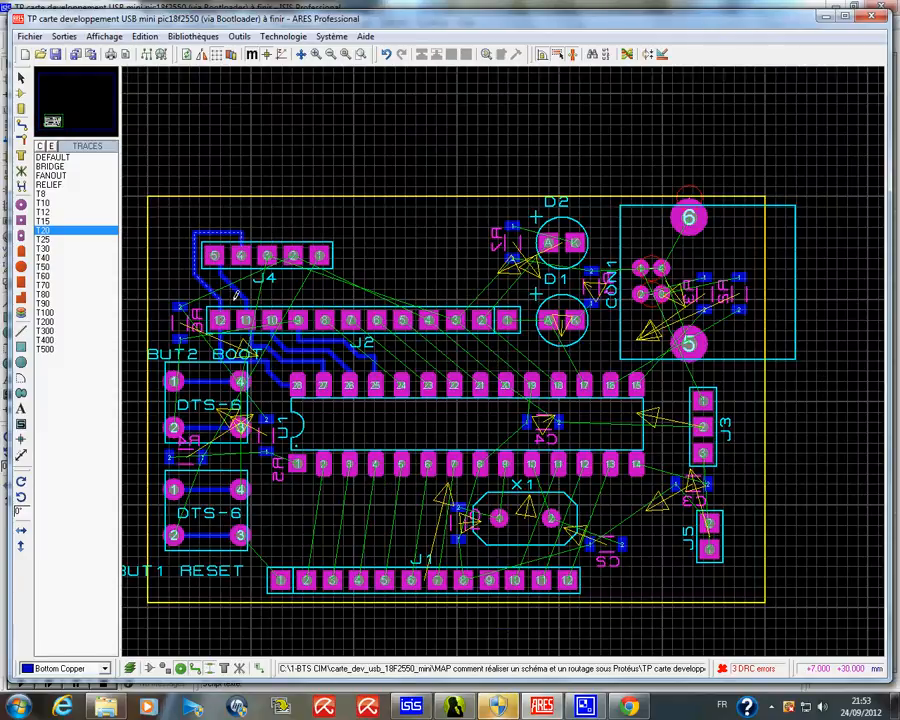
left_click(66, 36)
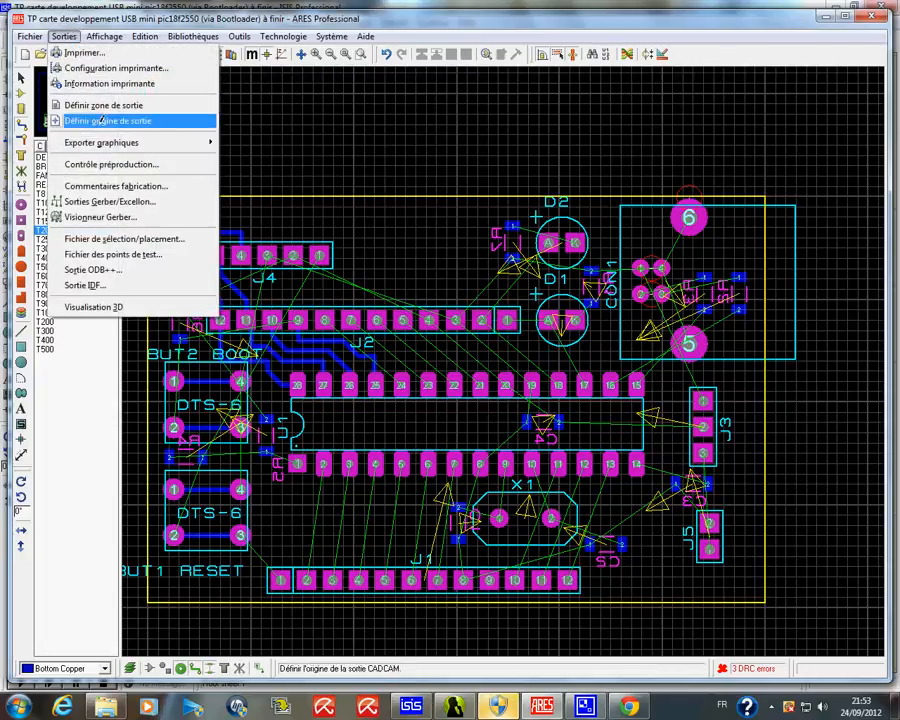
mouse_move(106, 140)
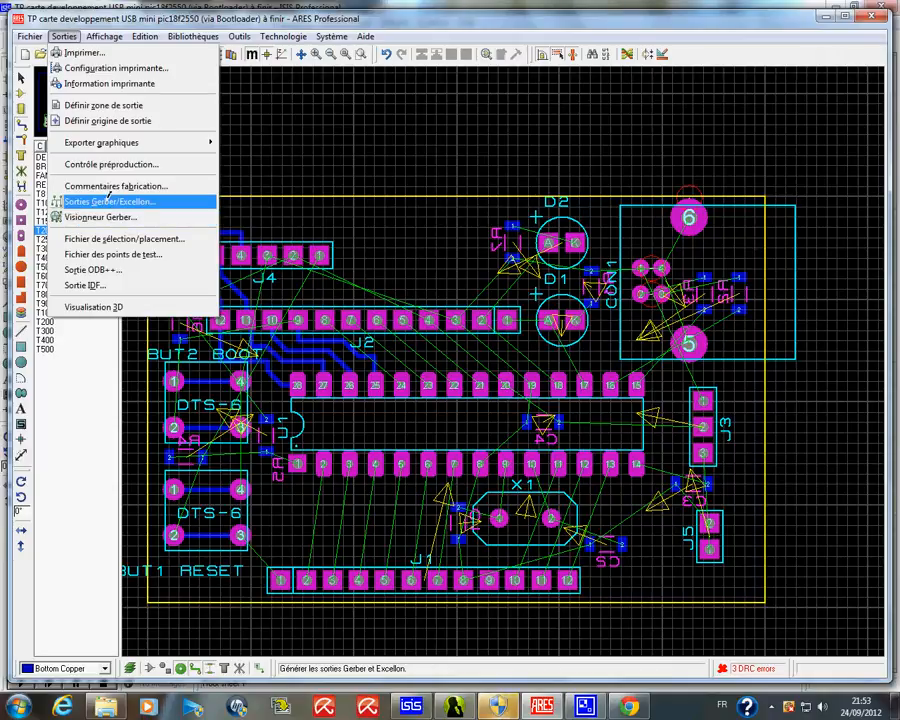
left_click(84, 52)
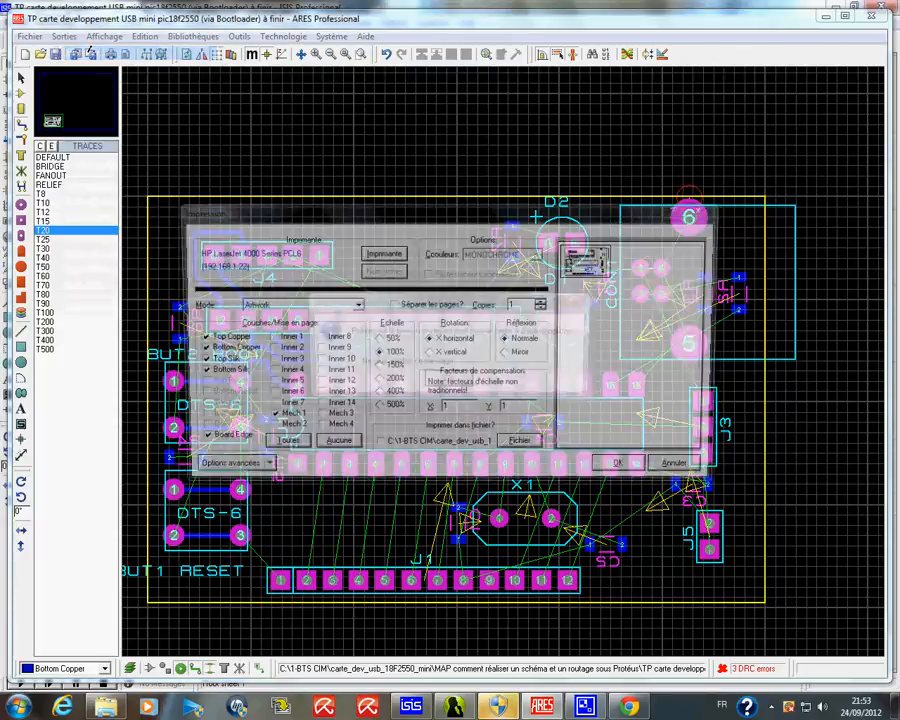
left_click(446, 377)
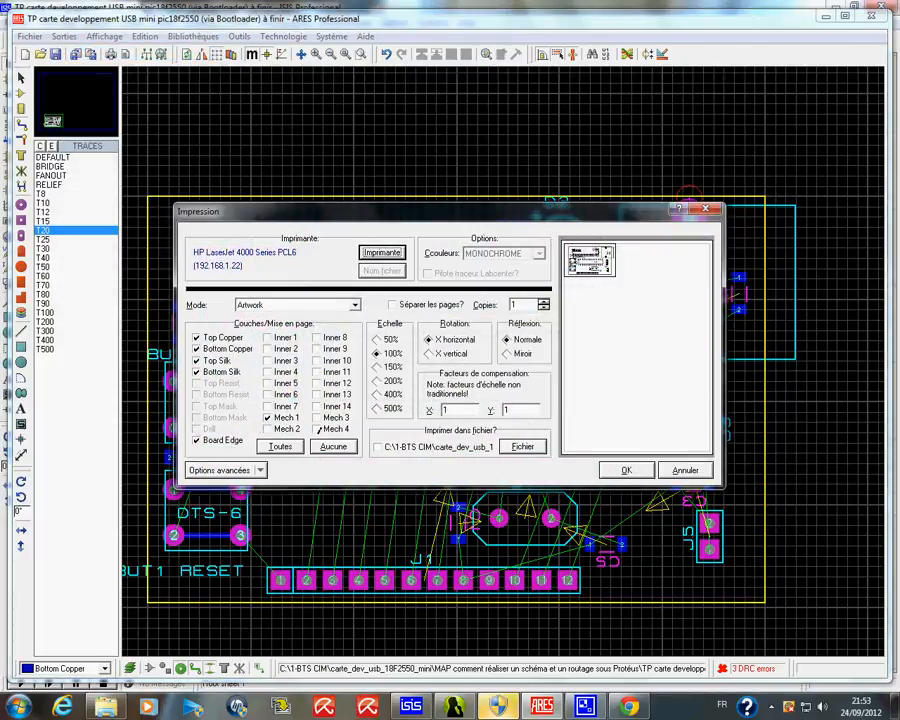
left_click(376, 408)
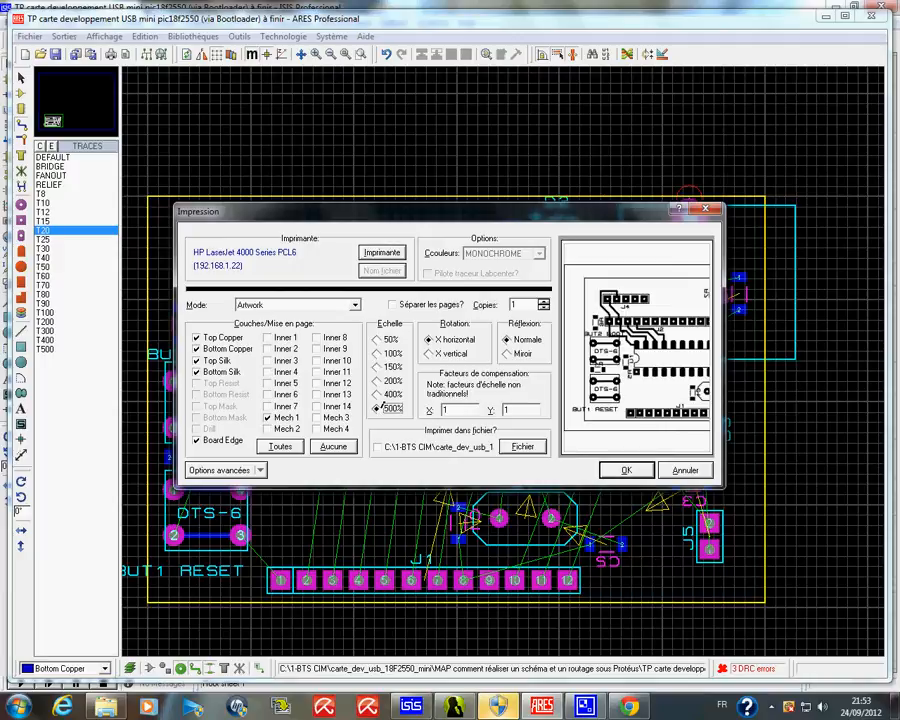
left_click(377, 394)
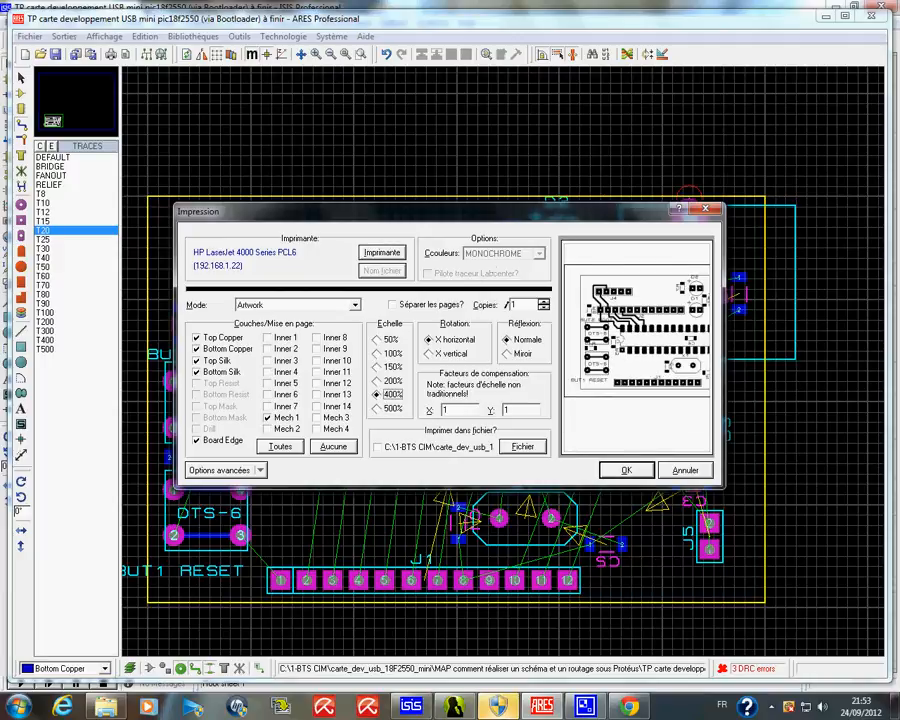
Set the printer's page orientation to landscape on A4 paper.
left_click(381, 252)
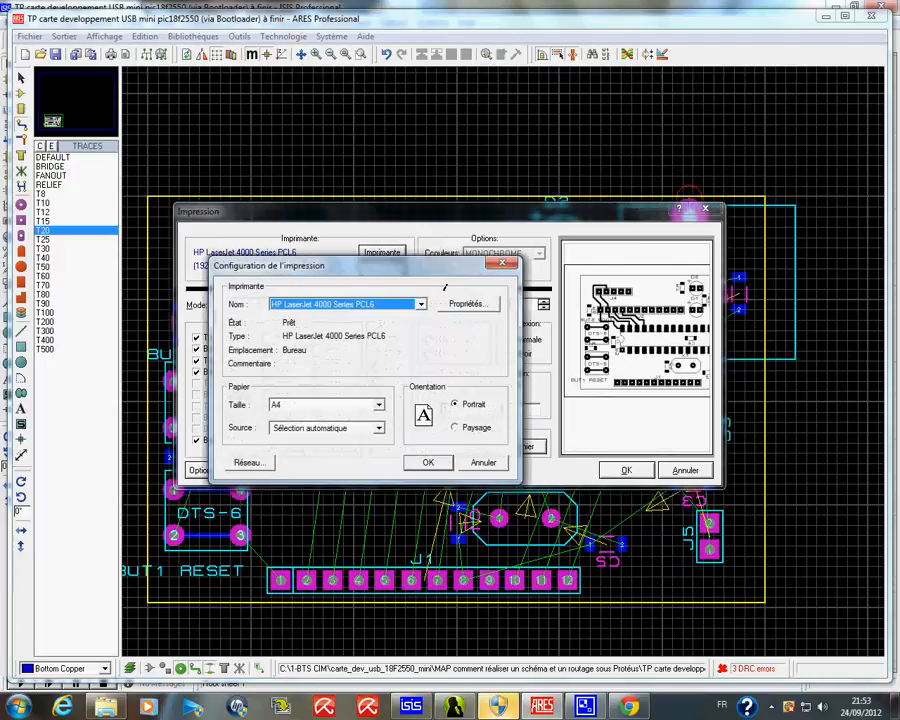
left_click(458, 426)
left_click(428, 461)
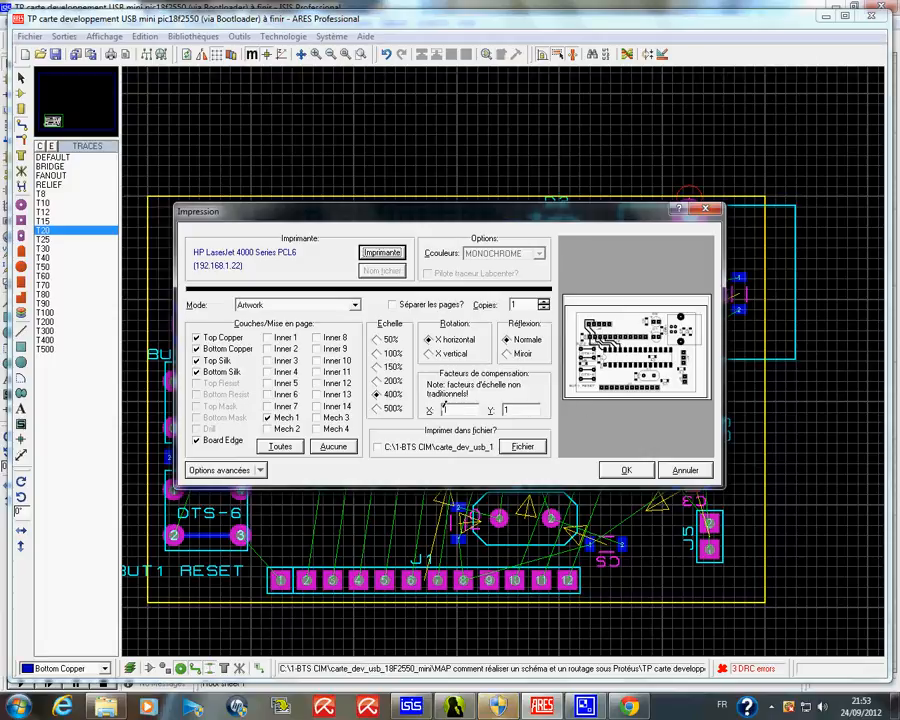
Exclude Bottom Silk, Top Silk and Bottom Copper from the printout, keeping Top Copper selected.
left_click(197, 371)
left_click(197, 360)
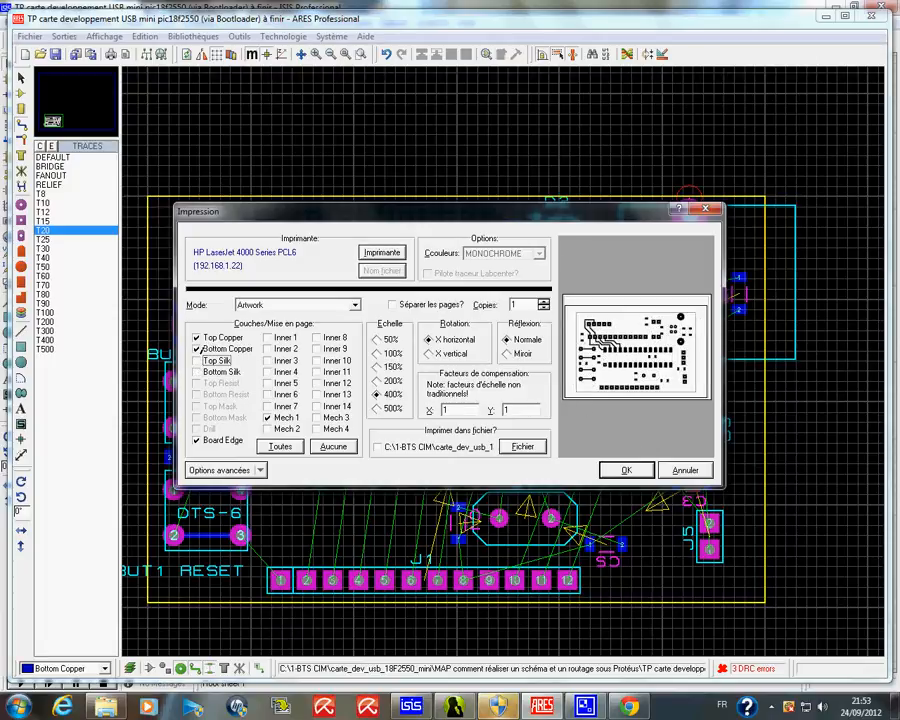
left_click(197, 348)
left_click(197, 337)
left_click(197, 337)
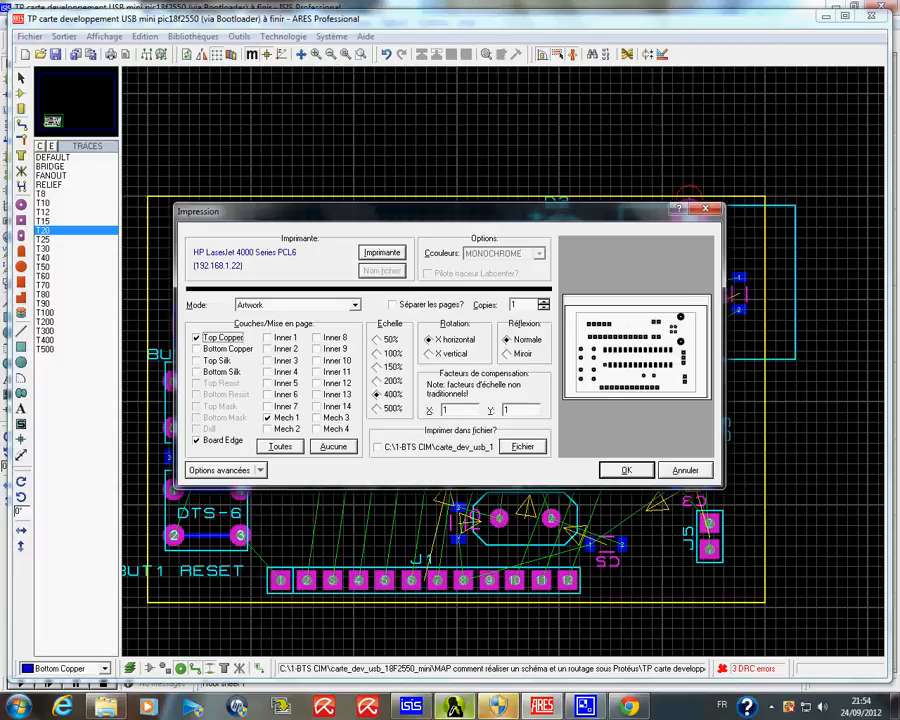
Switch the printed layers between Bottom Copper and Top Copper to compare their print previews.
left_click(215, 337)
left_click(220, 348)
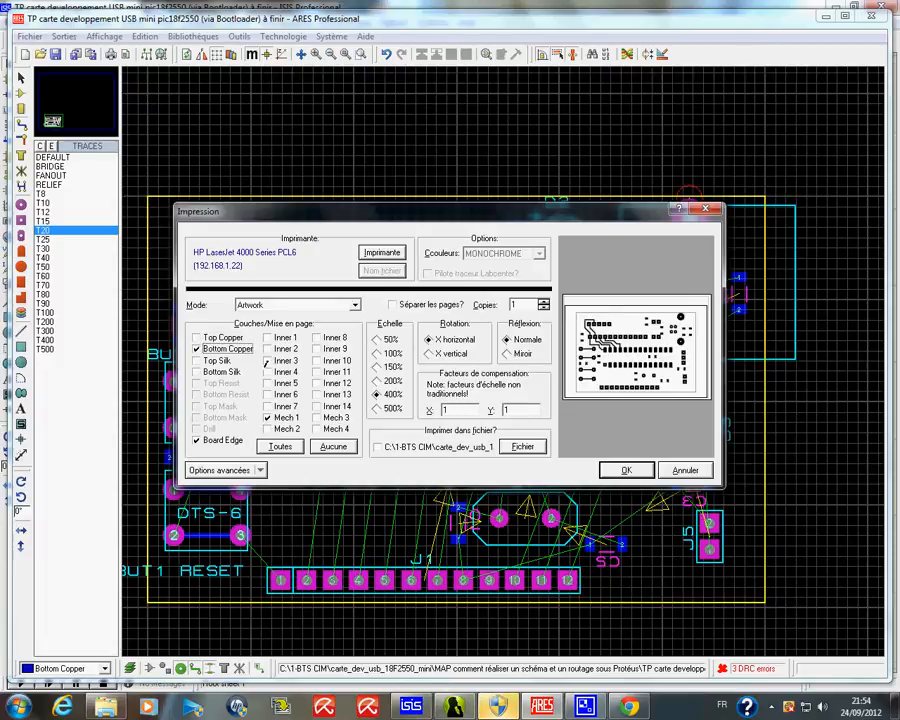
left_click(198, 337)
left_click(198, 337)
left_click(198, 348)
left_click(198, 348)
left_click(198, 337)
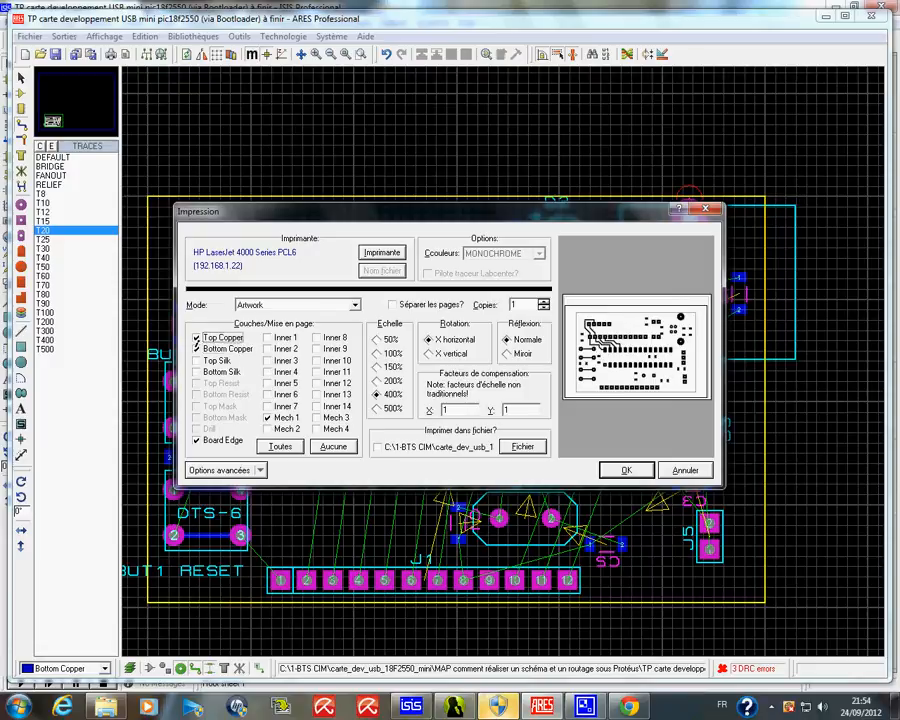
left_click(197, 348)
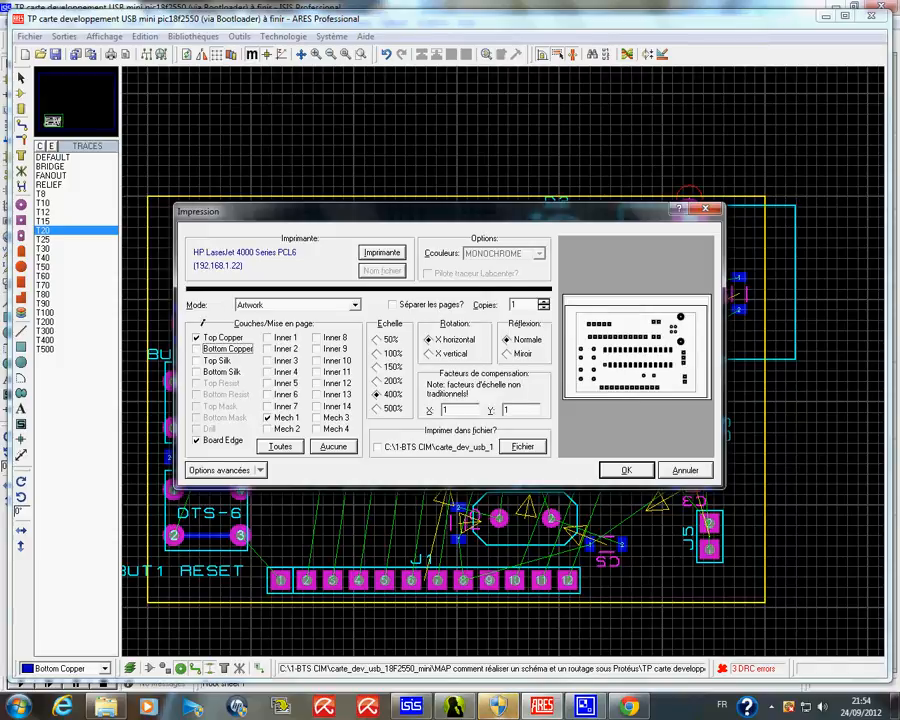
left_click(197, 337)
left_click(197, 348)
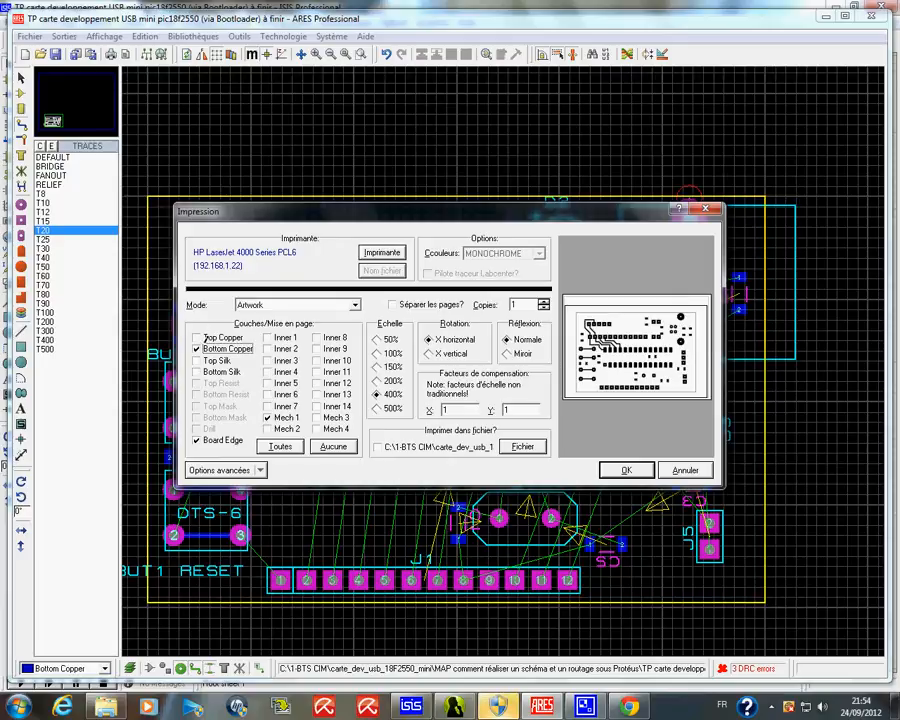
left_click(197, 348)
left_click(197, 337)
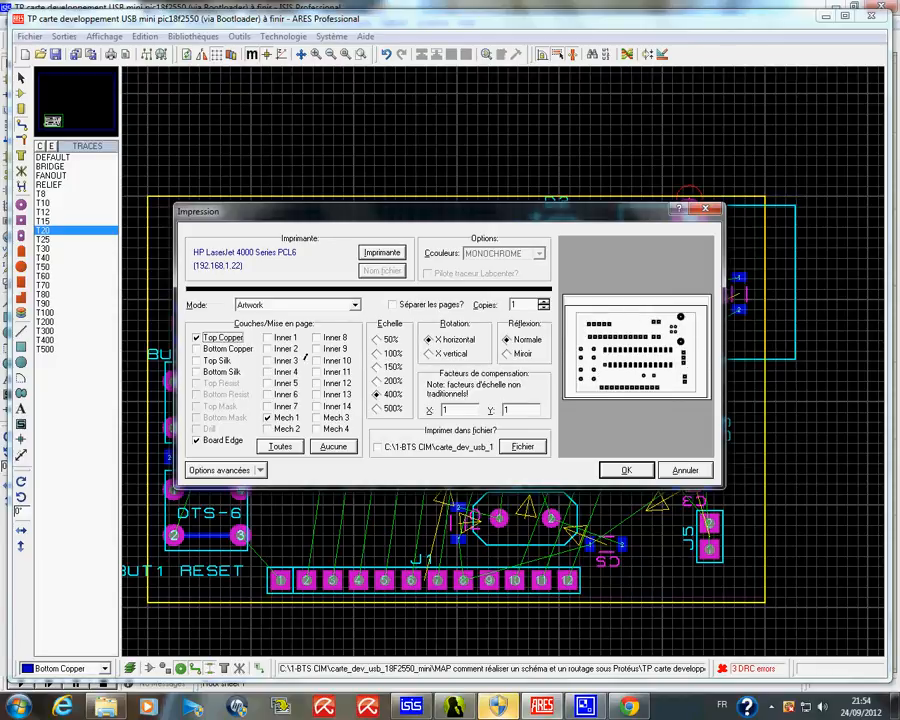
Preview the Top Silk and Bottom Silk print layers separately, and reselect both silk and both copper layers.
left_click(197, 360)
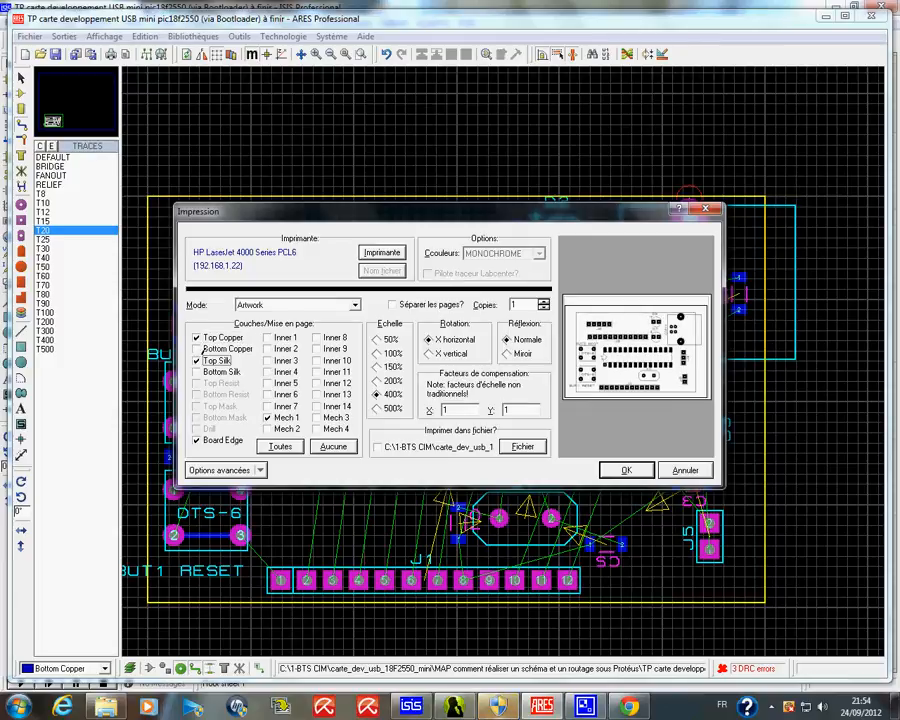
left_click(197, 337)
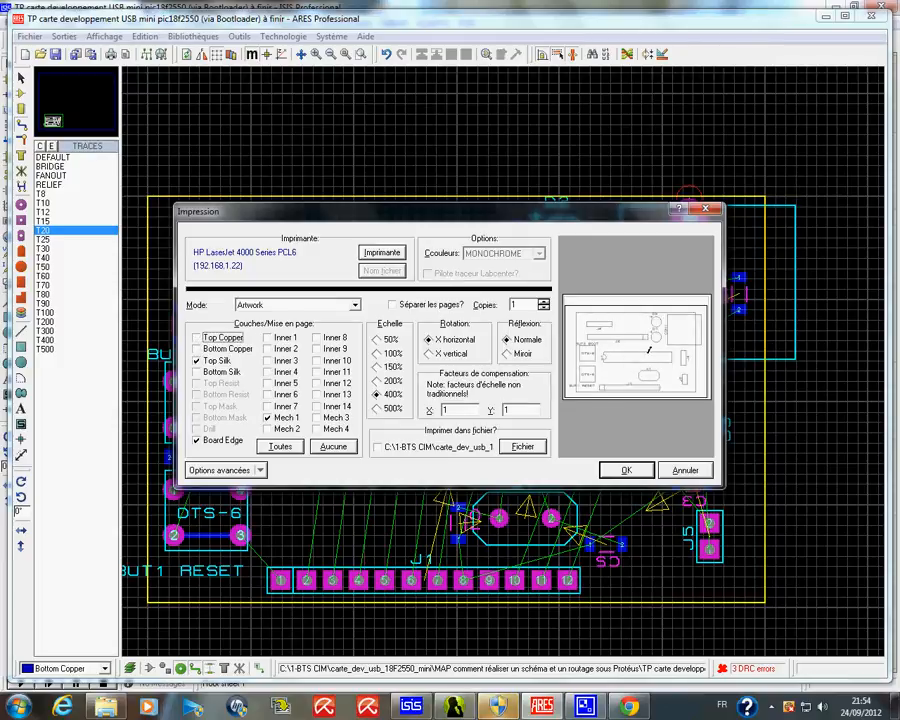
left_click(197, 360)
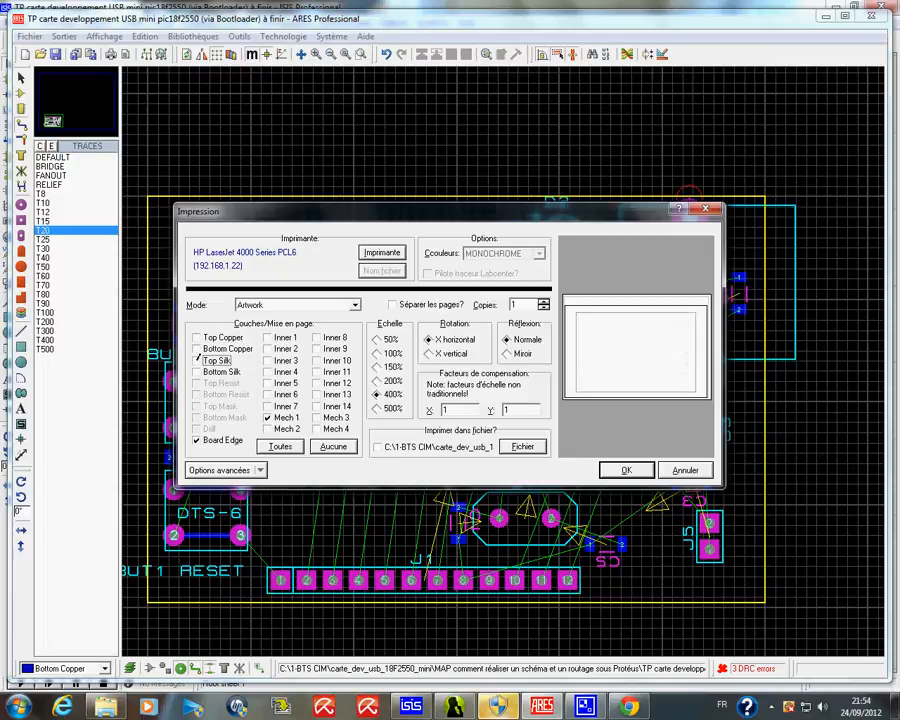
left_click(197, 371)
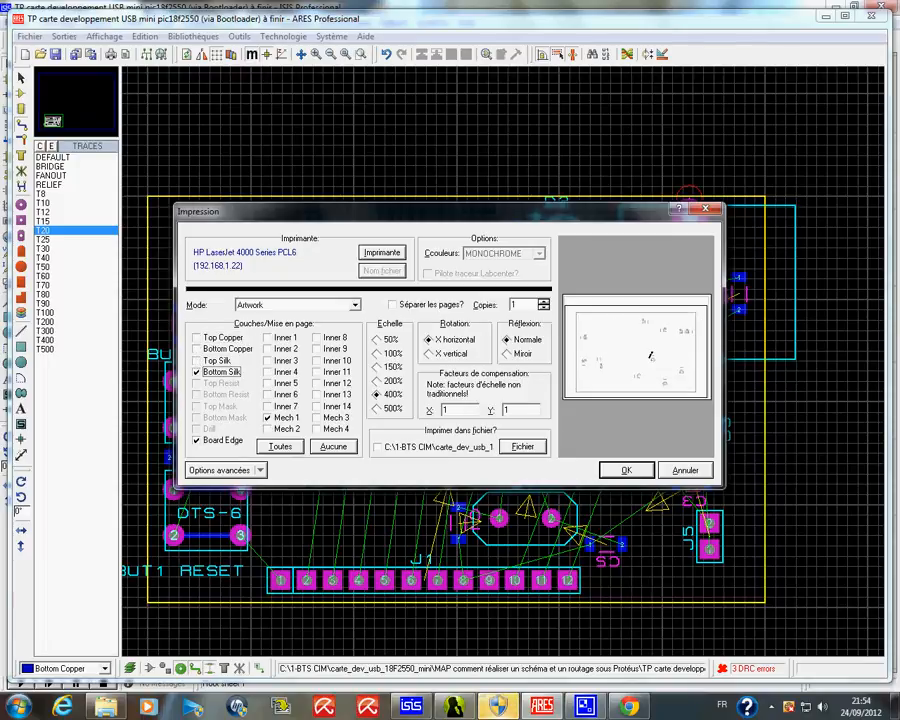
left_click(197, 360)
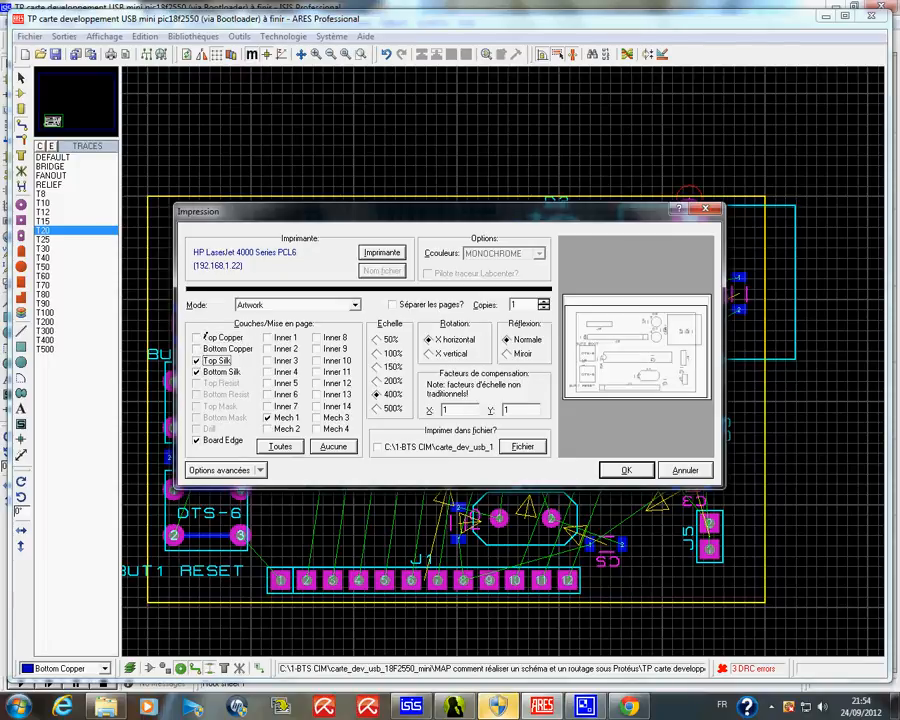
left_click(197, 338)
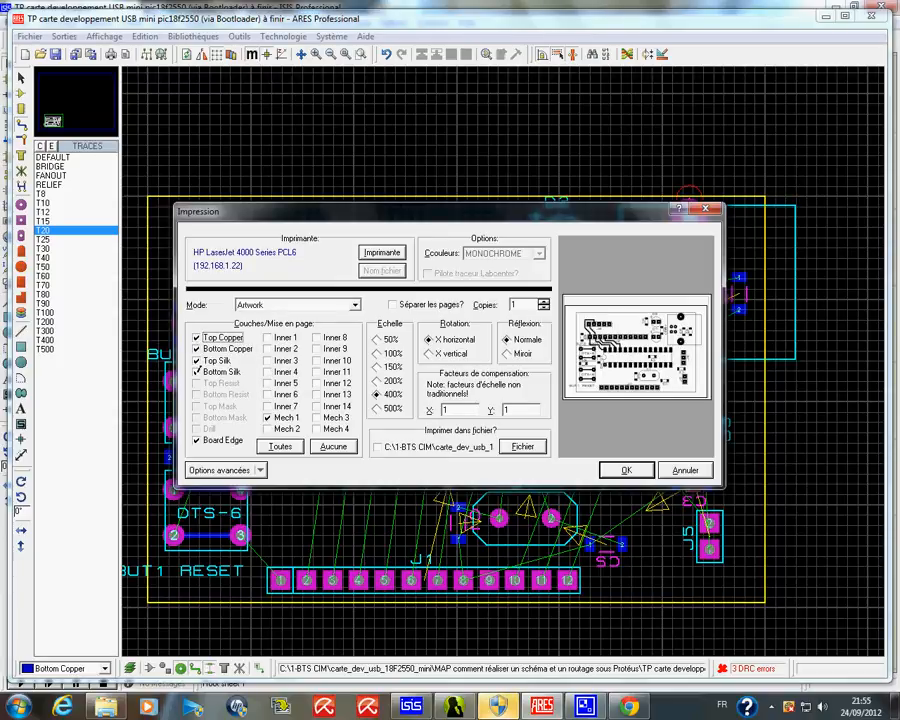
Deselect both silk and both copper layers in the print settings, and cancel the printout.
left_click(197, 372)
left_click(197, 361)
left_click(197, 349)
left_click(197, 337)
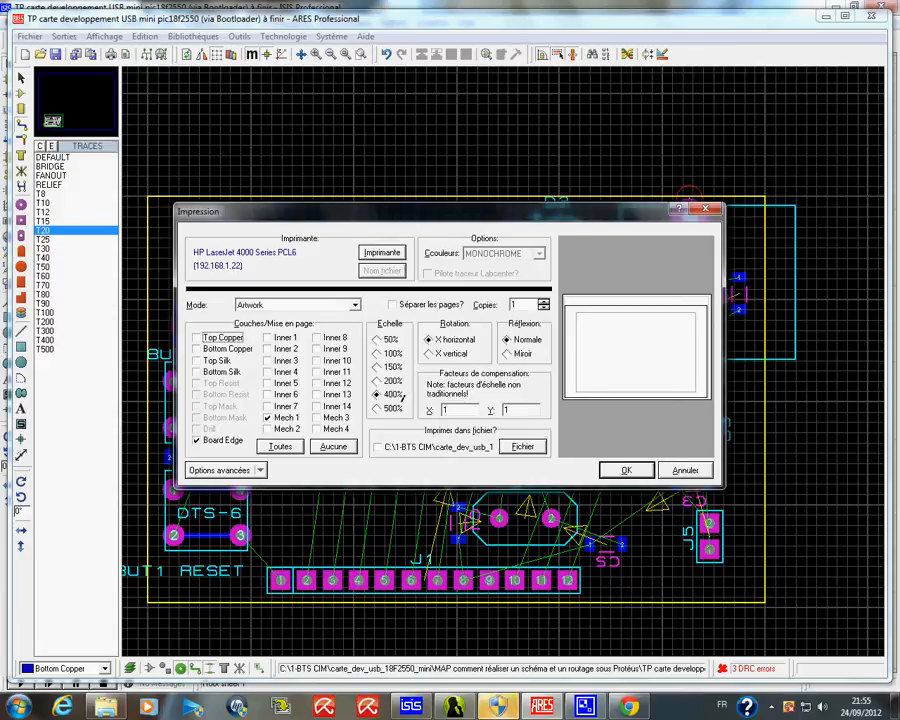
left_click(668, 466)
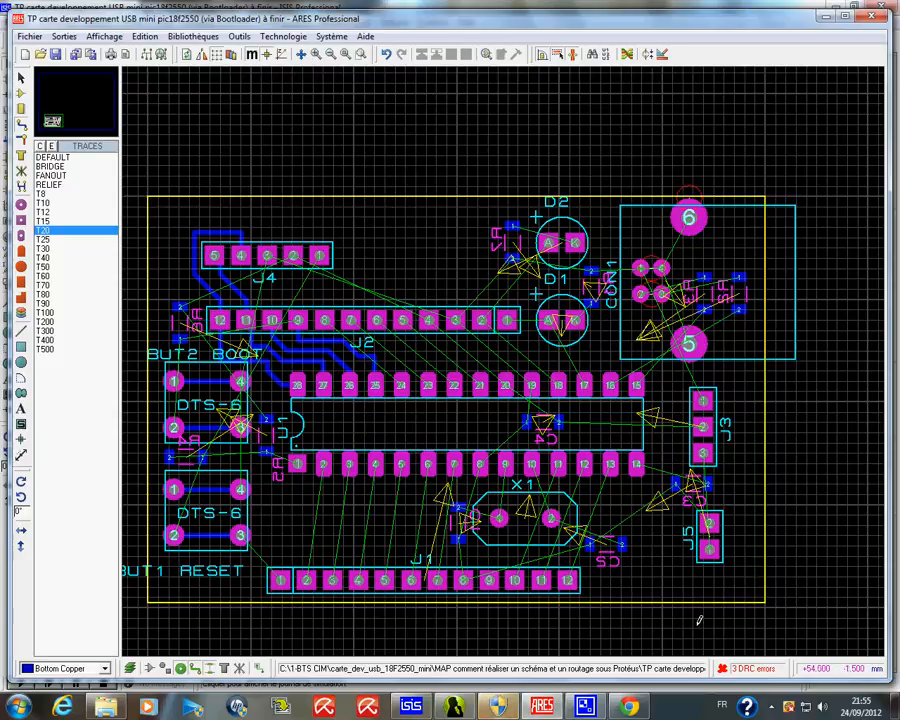
left_click(771, 706)
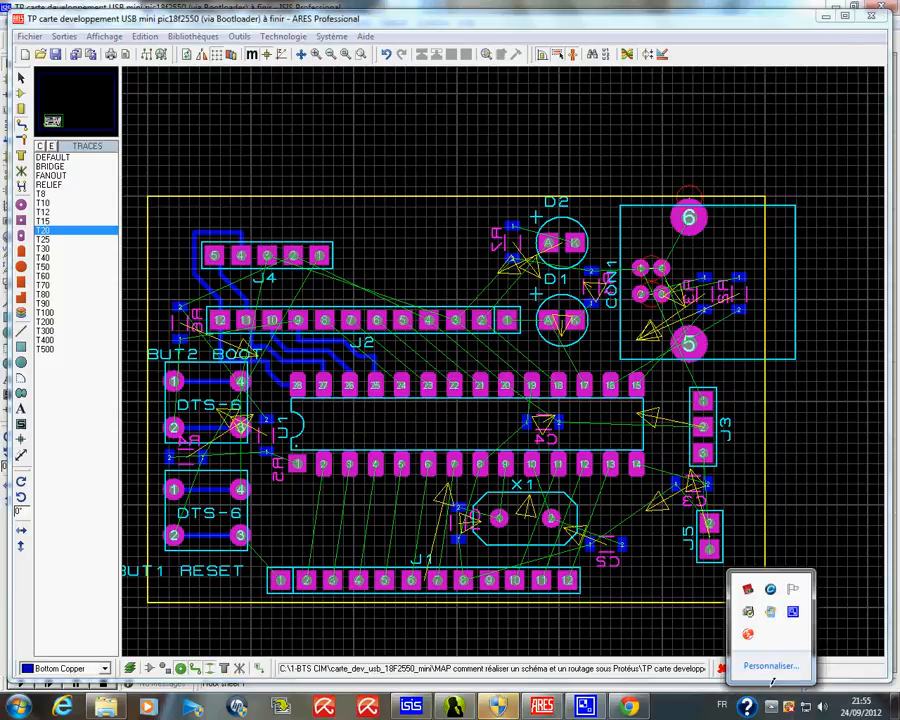